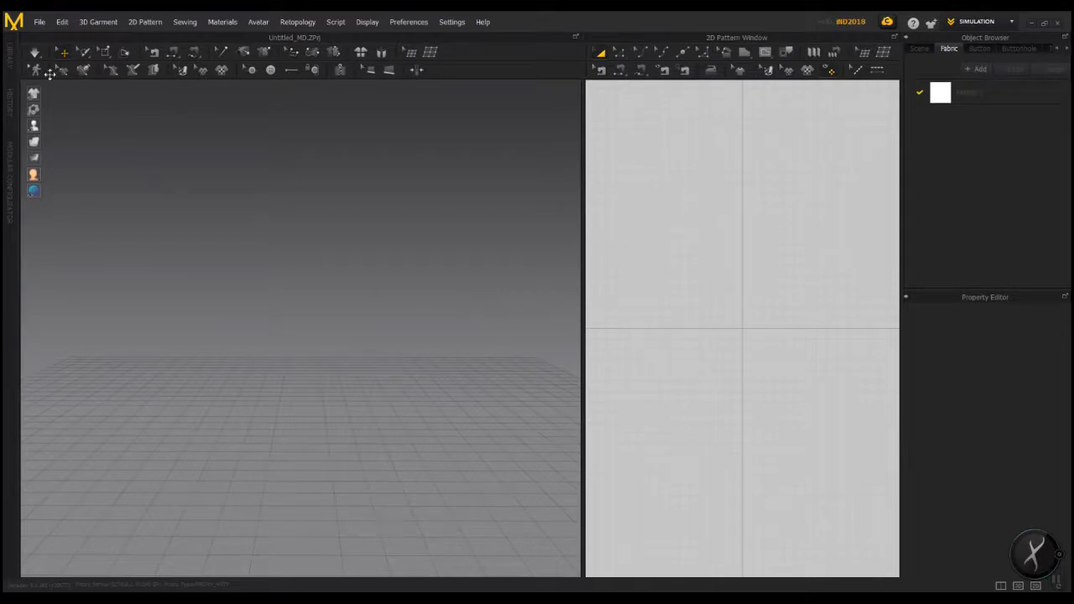
Step: Load BMW X7 Body Only.obj as an avatar with load type Open and the scale in cm (DAZ Studio)
click(39, 22)
mouse_move(52, 68)
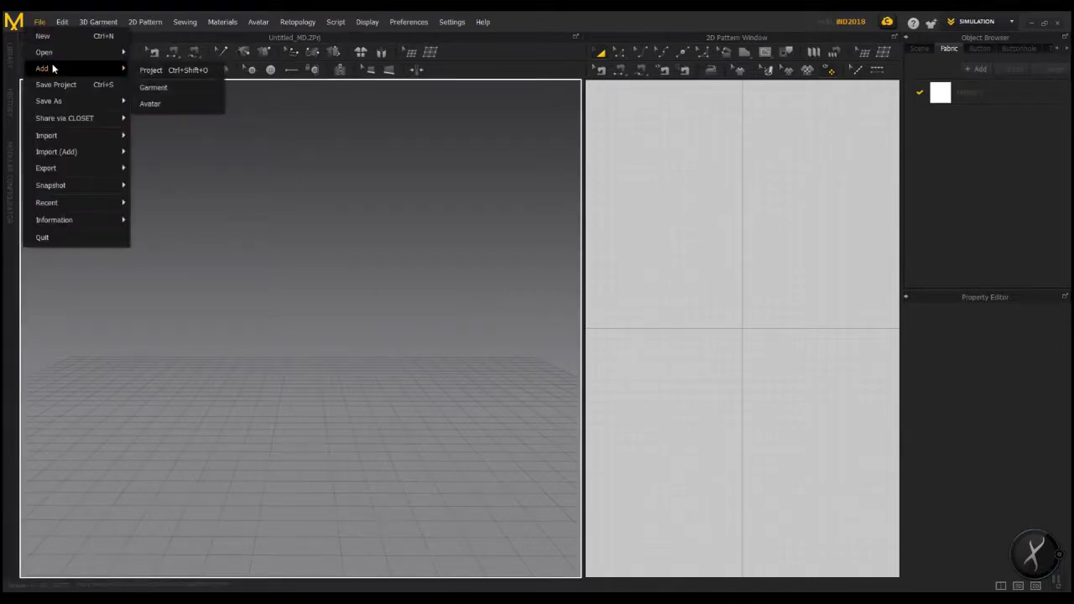
click(148, 104)
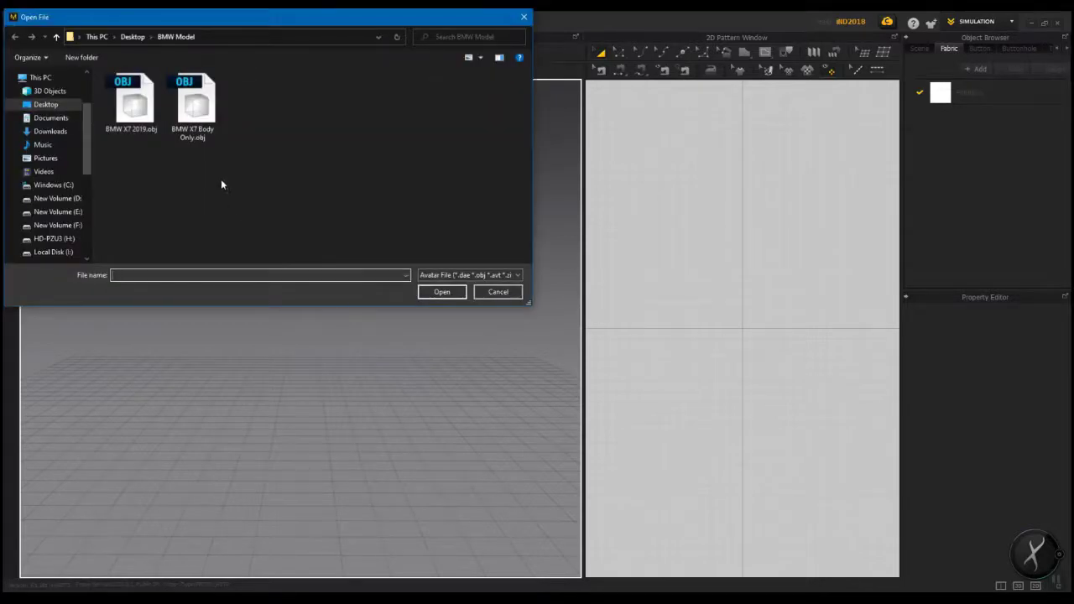
click(192, 108)
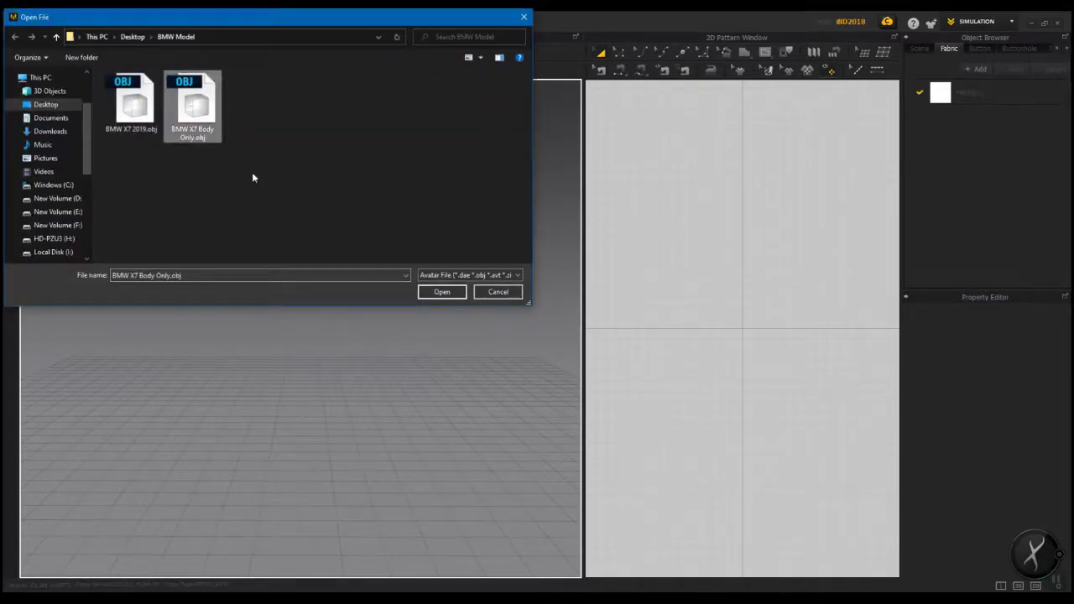
click(438, 293)
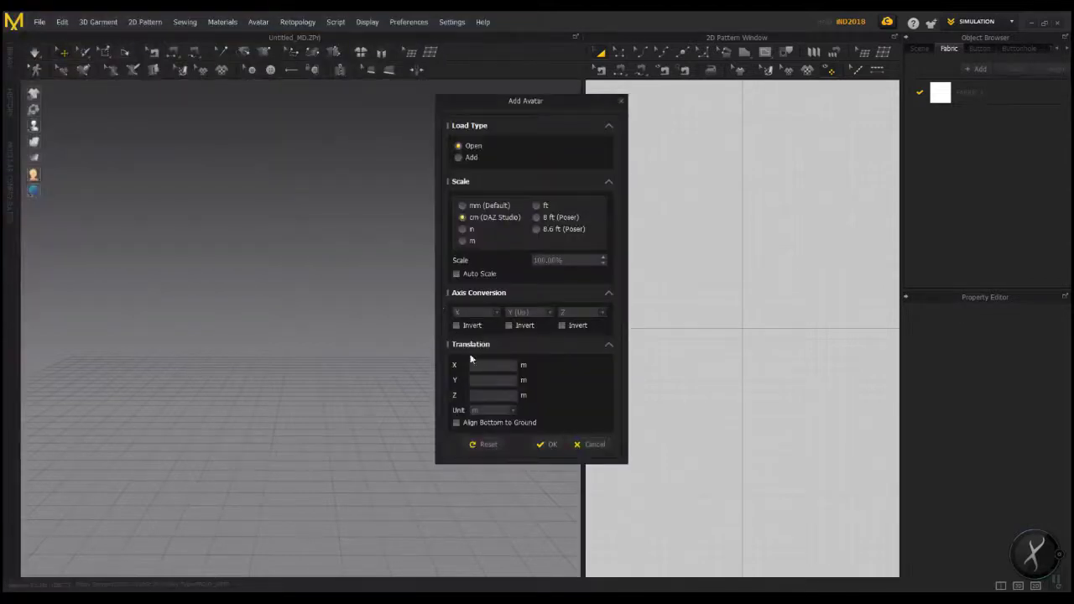
click(545, 445)
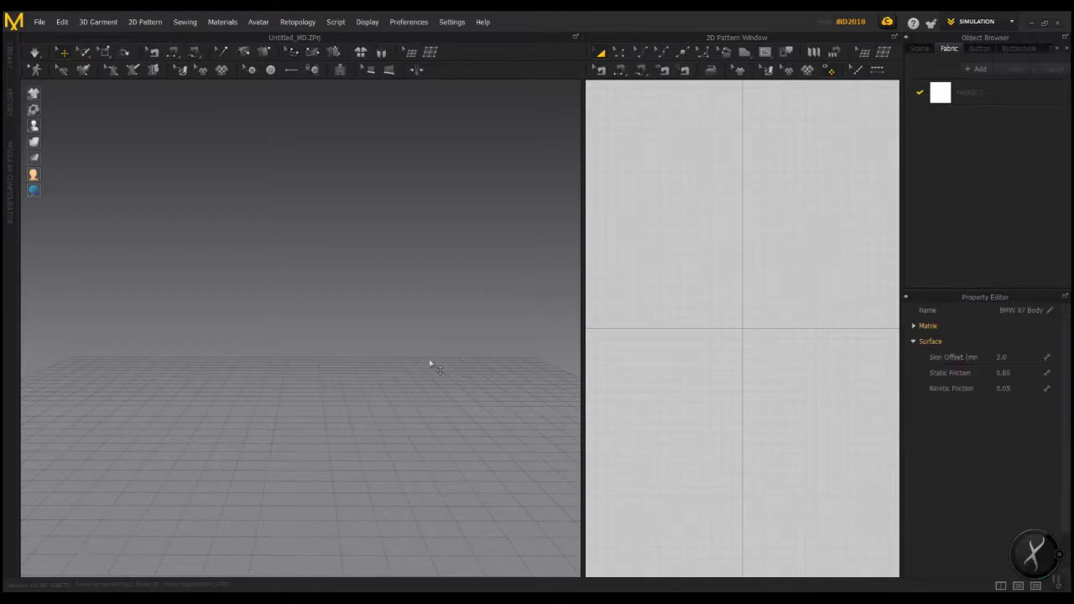
click(351, 454)
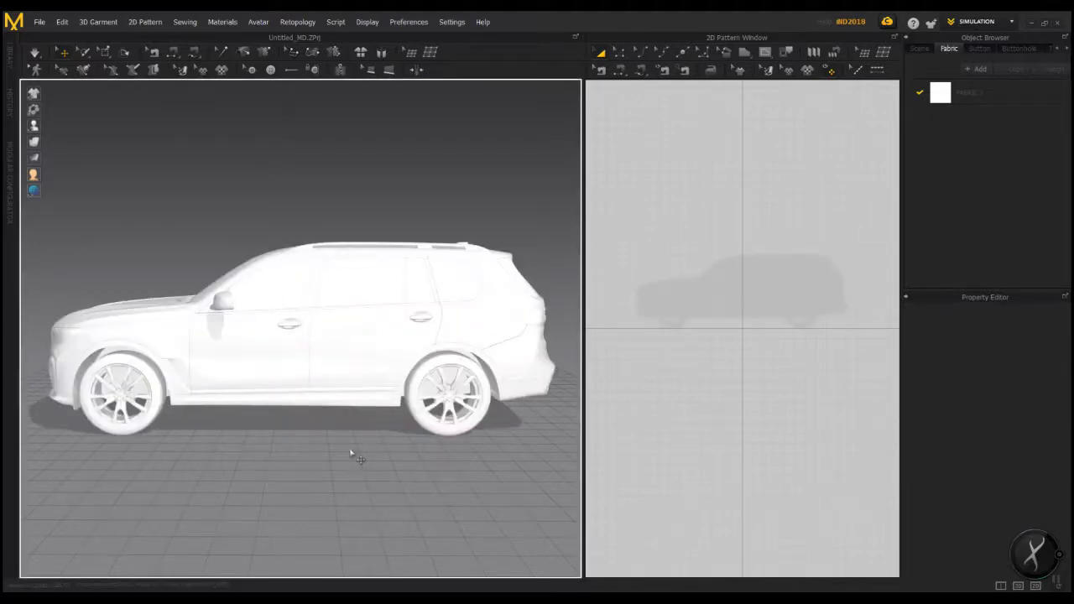
Step: Draw a rectangular pattern around the car's silhouette, much larger than the car, with a perimeter of about 12883 mm
scroll(353, 456, down, 3)
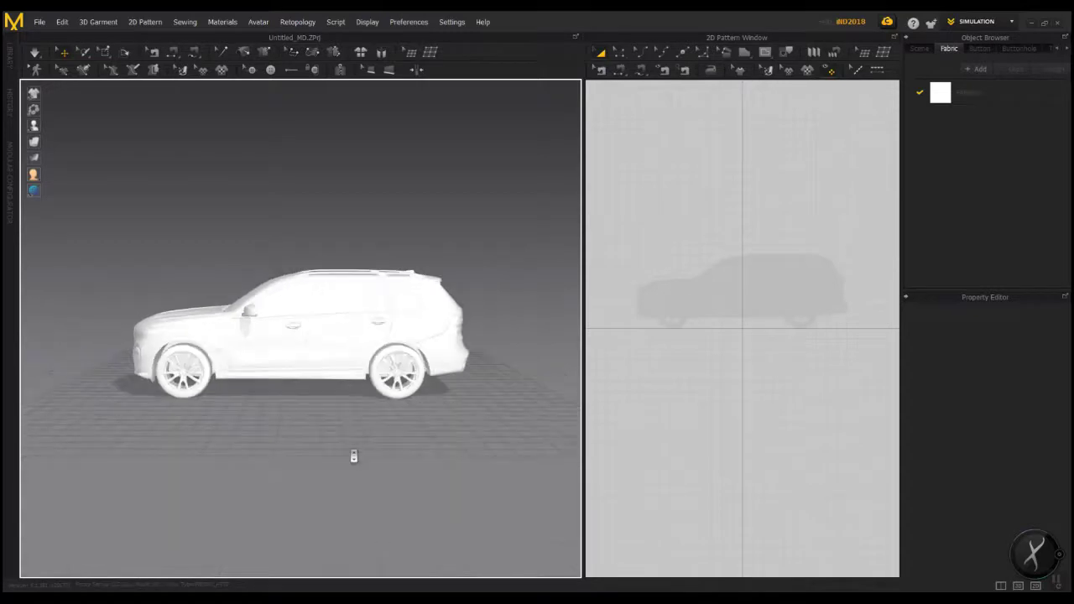
scroll(709, 395, down, 3)
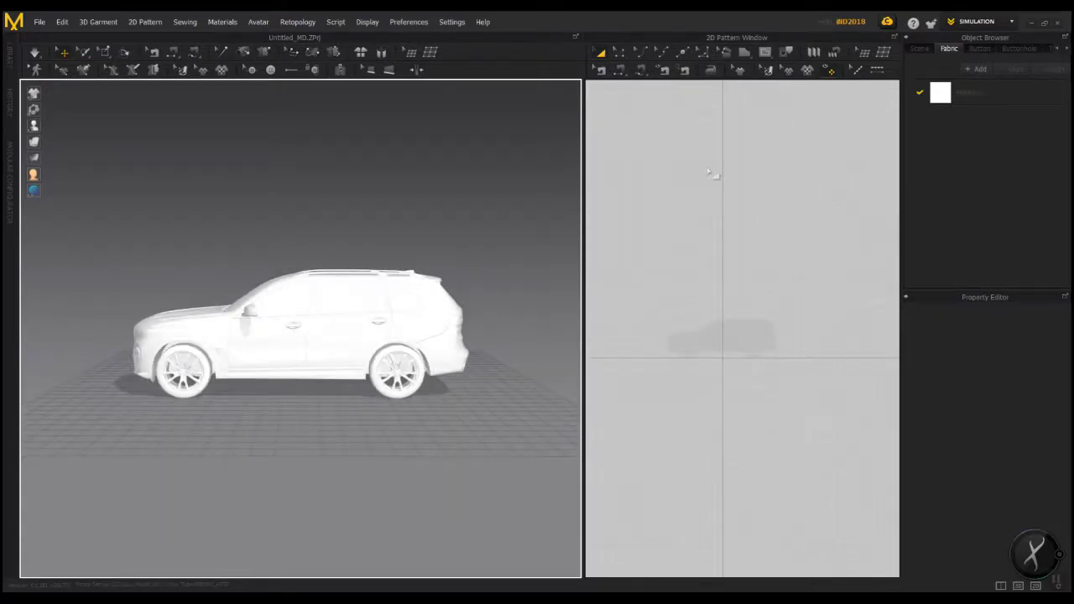
click(744, 52)
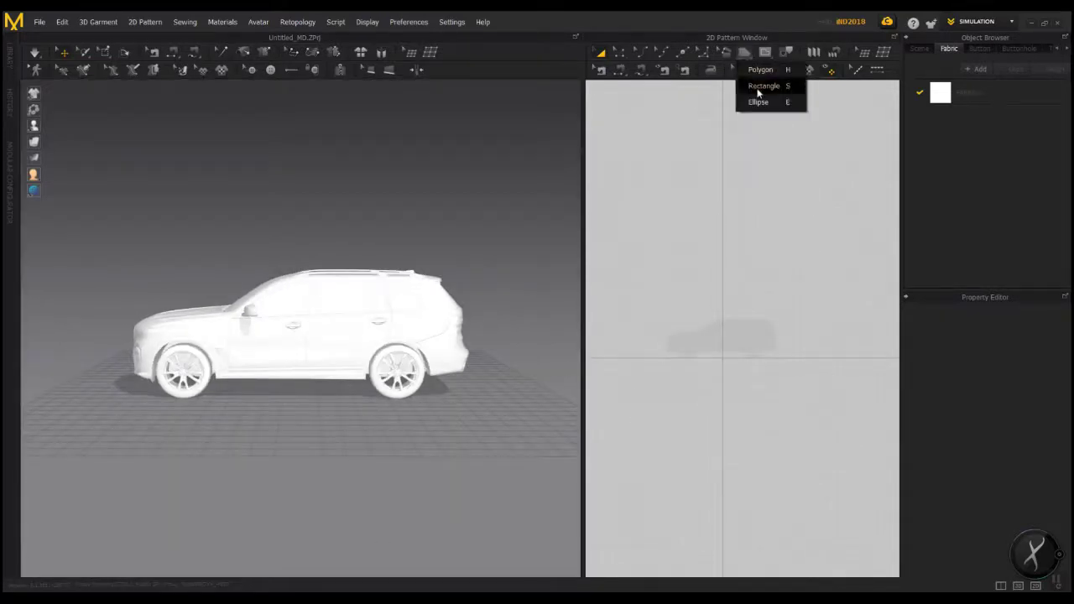
click(760, 87)
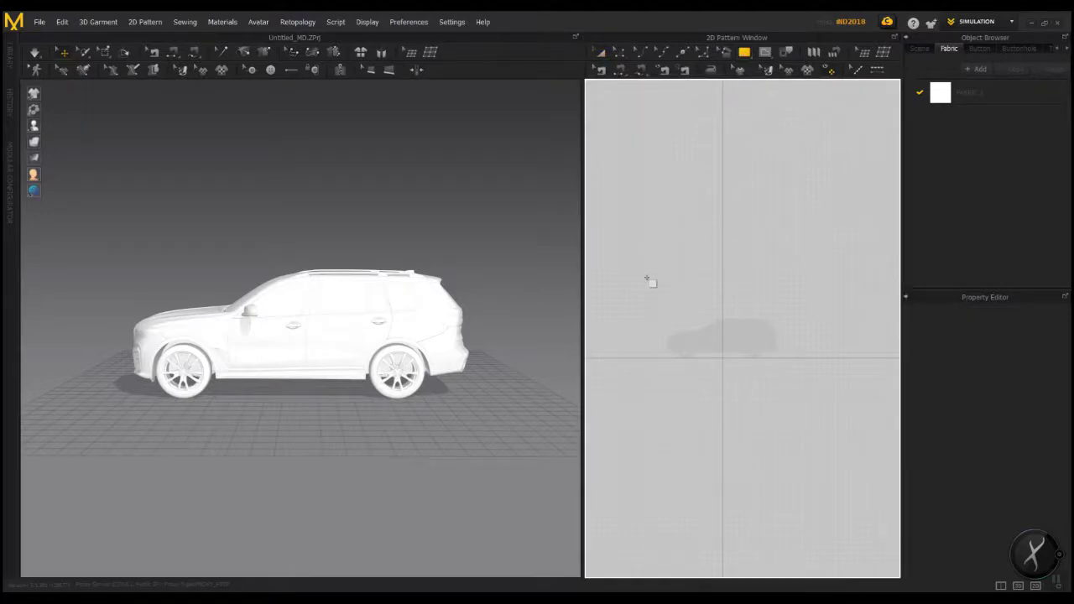
mouse_move(636, 250)
mouse_down()
mouse_move(782, 422)
mouse_move(819, 434)
mouse_move(811, 429)
mouse_up()
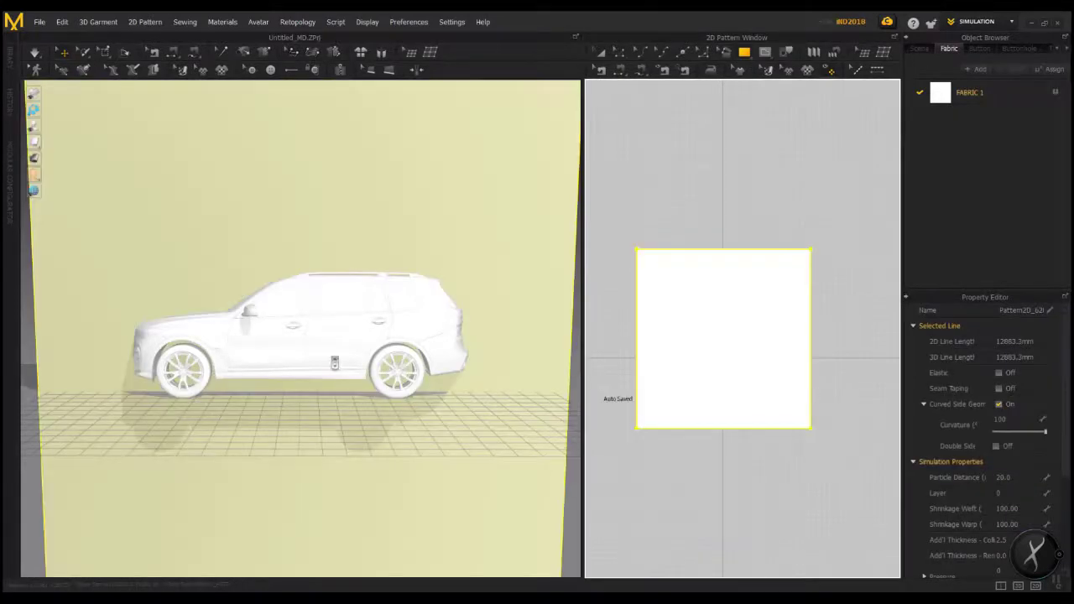
Step: Rotate the upright pattern so it lies horizontally, and position it centred just above the car's roof
scroll(115, 336, down, 5)
right_drag(115, 336, 243, 329)
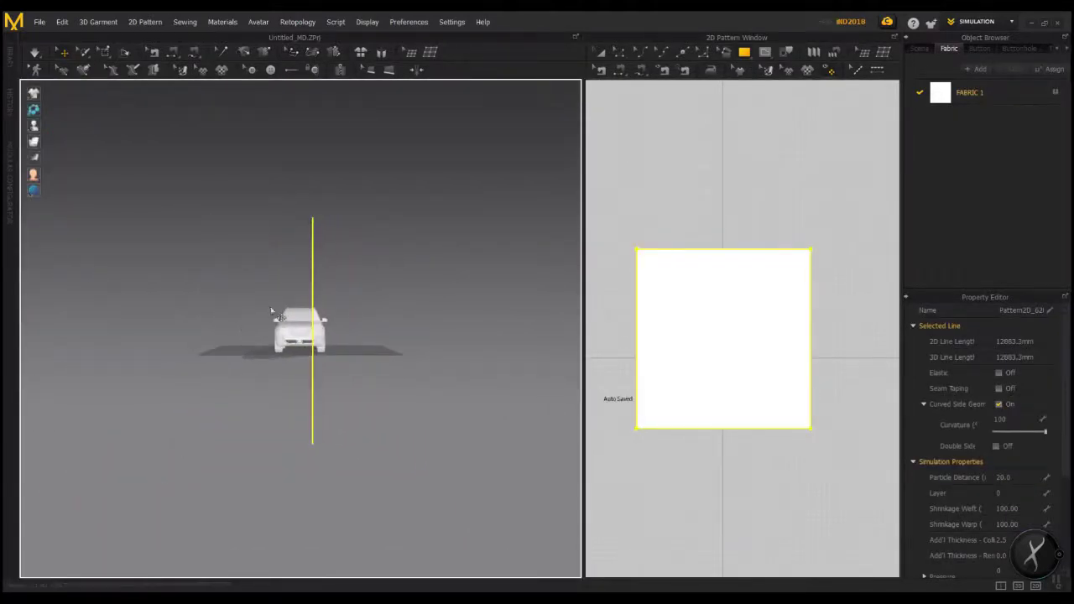
click(312, 304)
drag(358, 313, 369, 233)
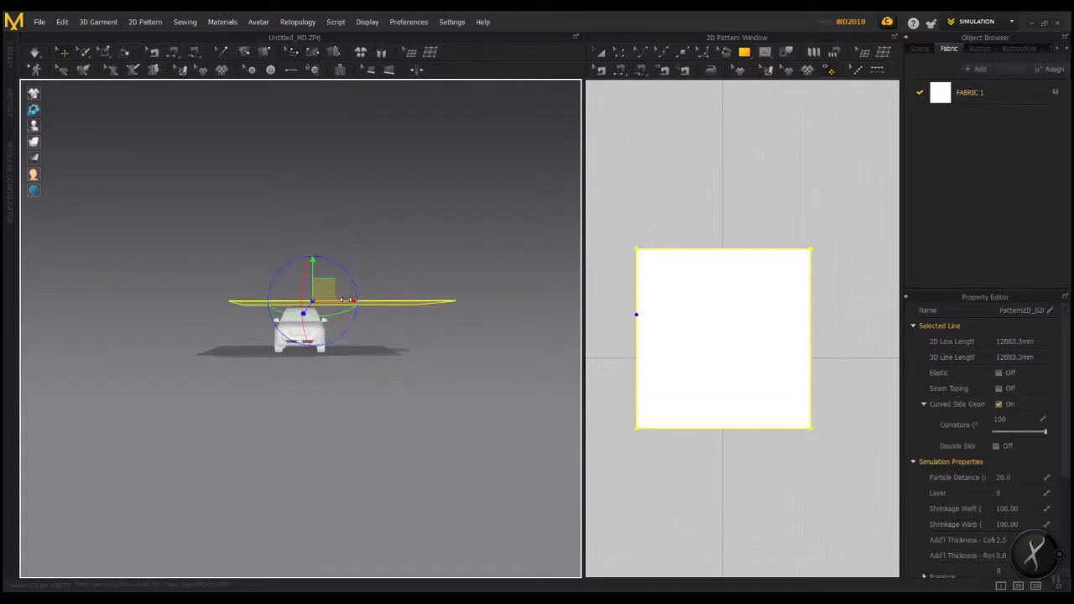
drag(337, 297, 307, 297)
right_drag(343, 249, 340, 371)
drag(281, 264, 281, 211)
middle_drag(406, 297, 401, 457)
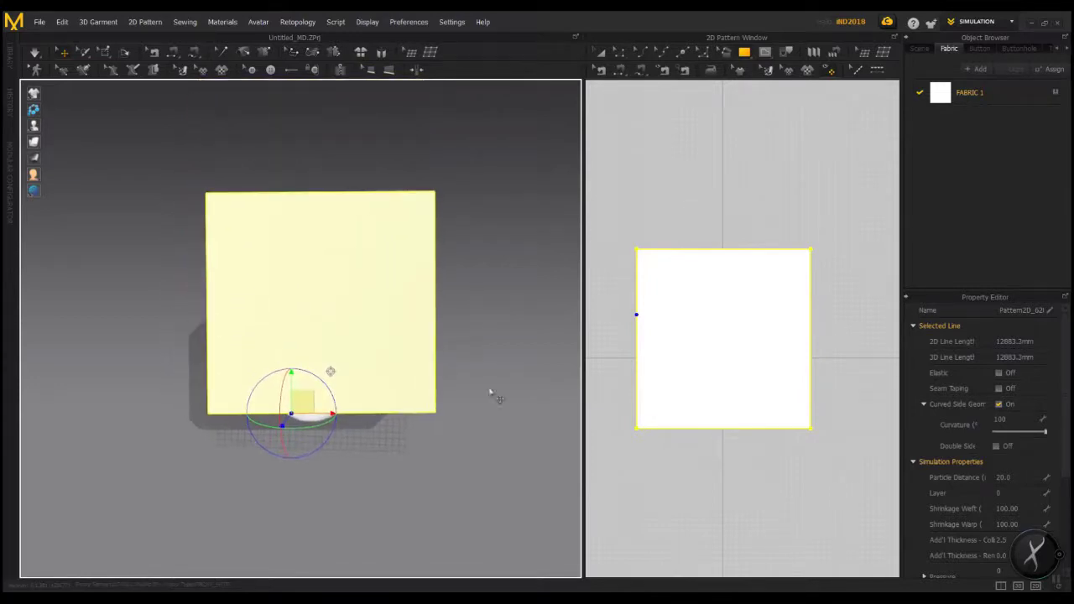
Step: Round the two upper corners of the rectangular pattern with a corner length of 700 mm each
click(661, 189)
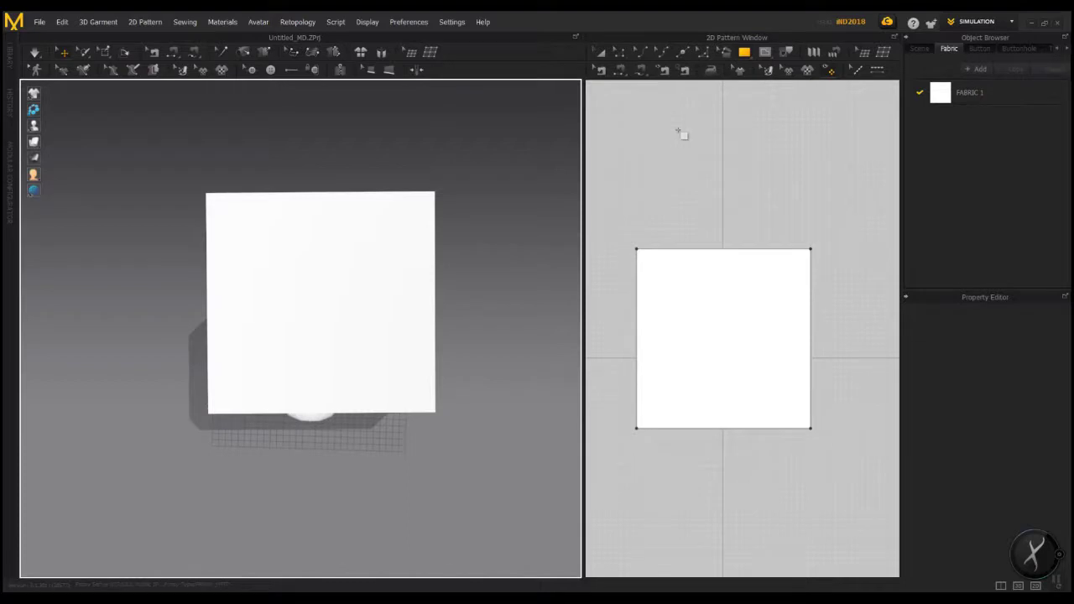
click(703, 52)
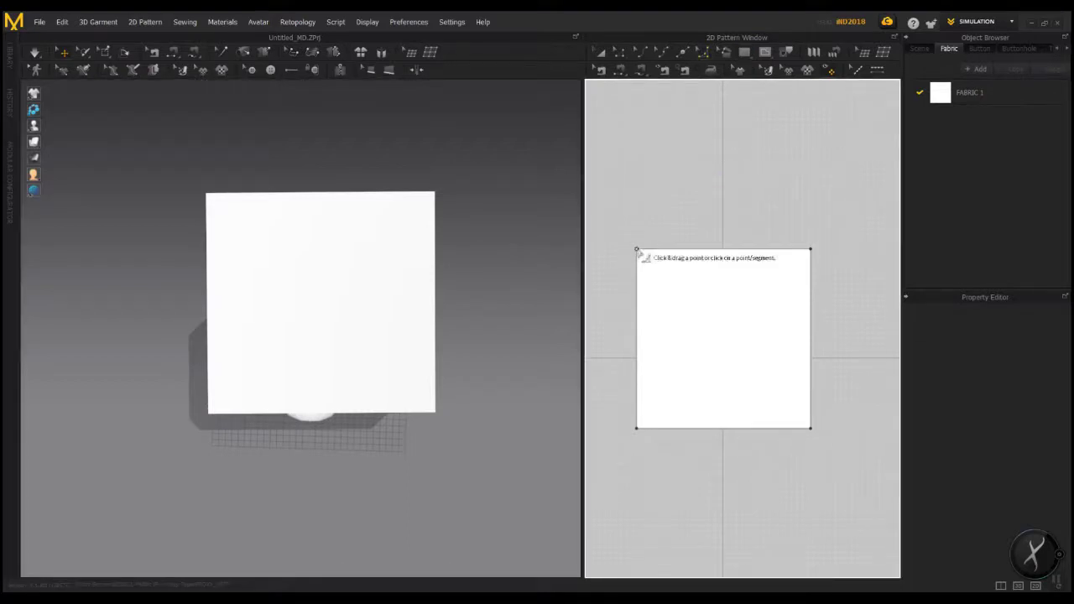
drag(637, 249, 661, 283)
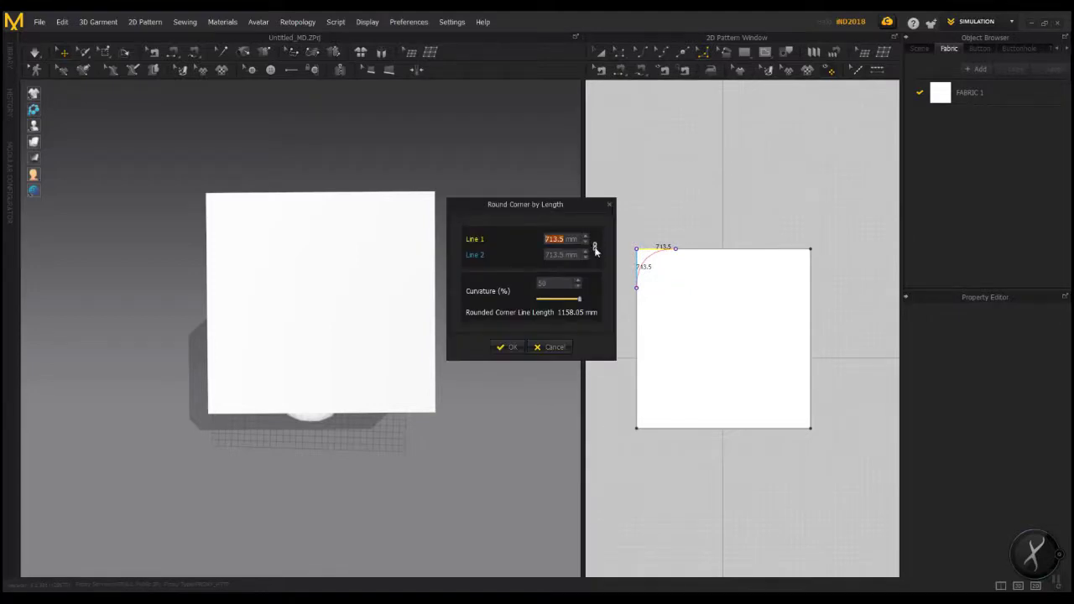
text(700)
click(513, 347)
drag(810, 249, 793, 277)
right_click(792, 277)
text(700)
click(511, 348)
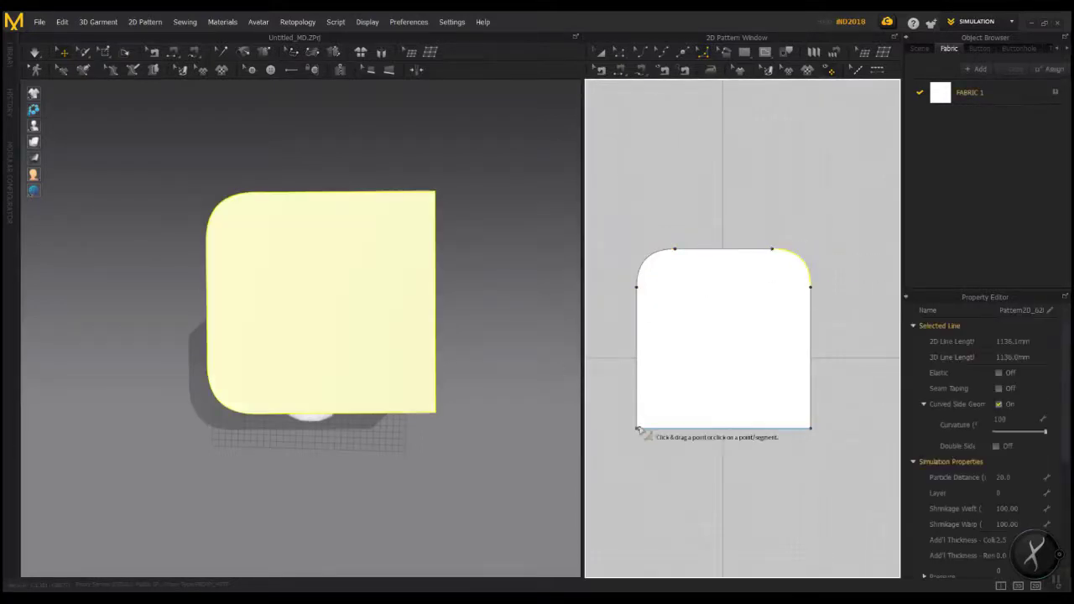
Step: Round the two lower corners of the pattern with a corner length of 700 mm each
drag(638, 430, 641, 414)
text(700)
key(Return)
drag(811, 431, 786, 424)
text(700)
click(507, 347)
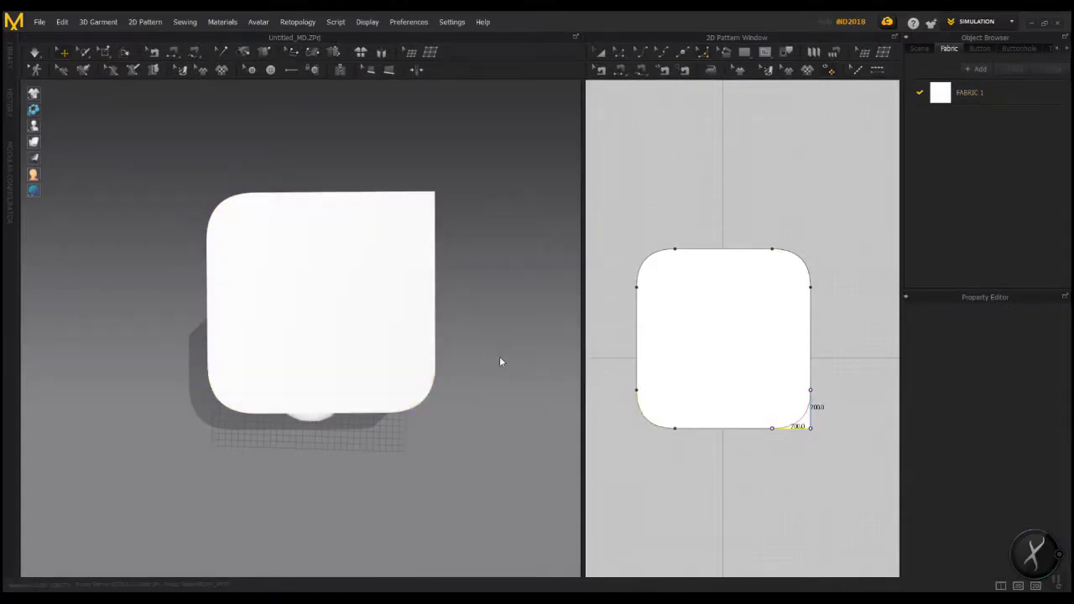
Step: Turn the rounded cloth about 45 degrees in its horizontal plane so it lies diagonally over the car
right_drag(481, 439, 374, 332)
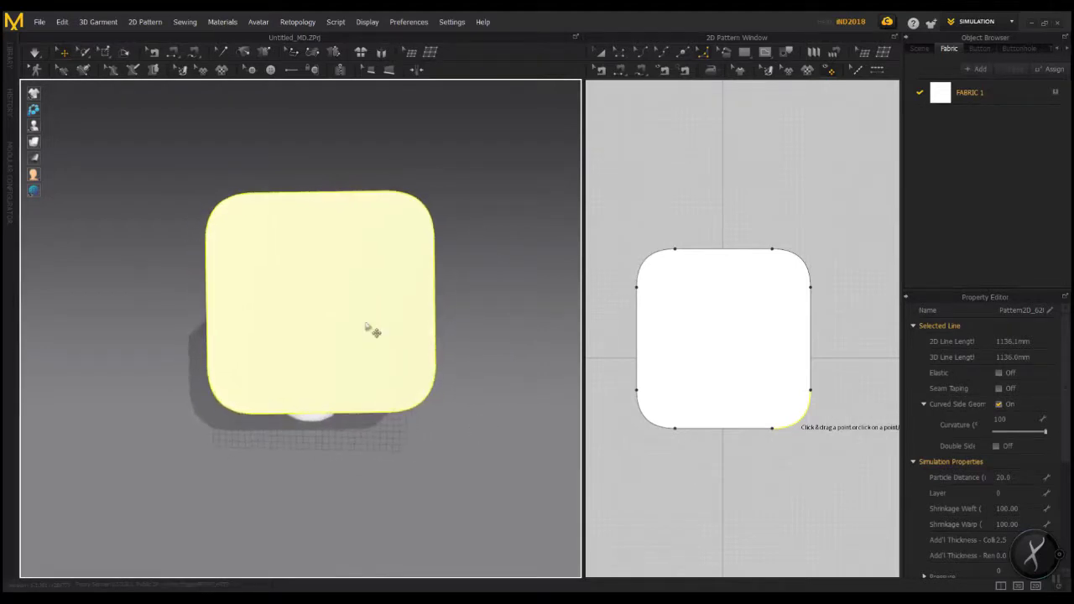
click(374, 332)
drag(382, 344, 316, 278)
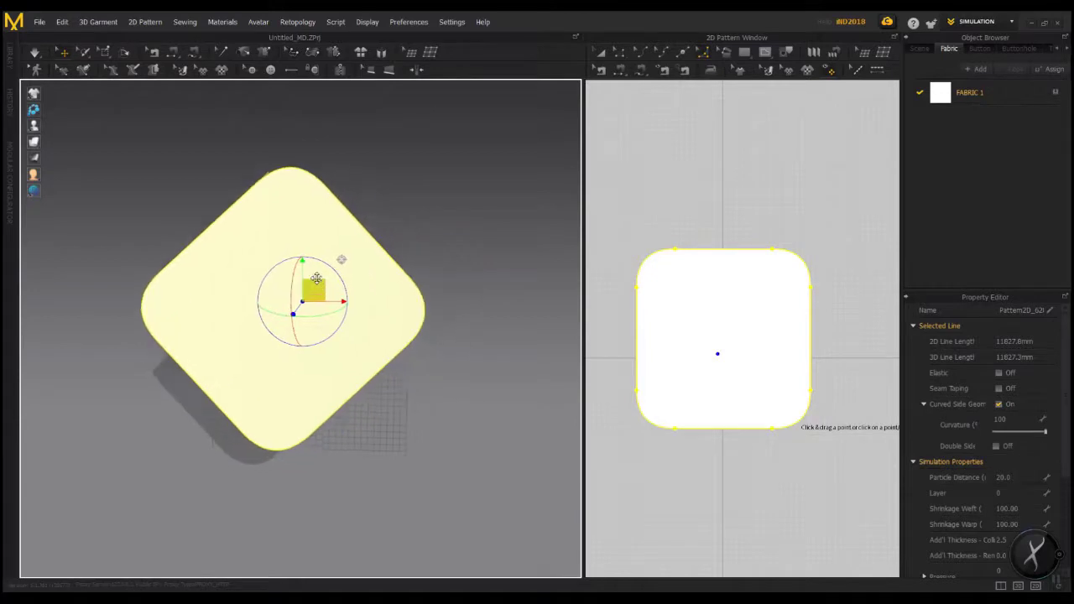
right_drag(403, 466, 396, 340)
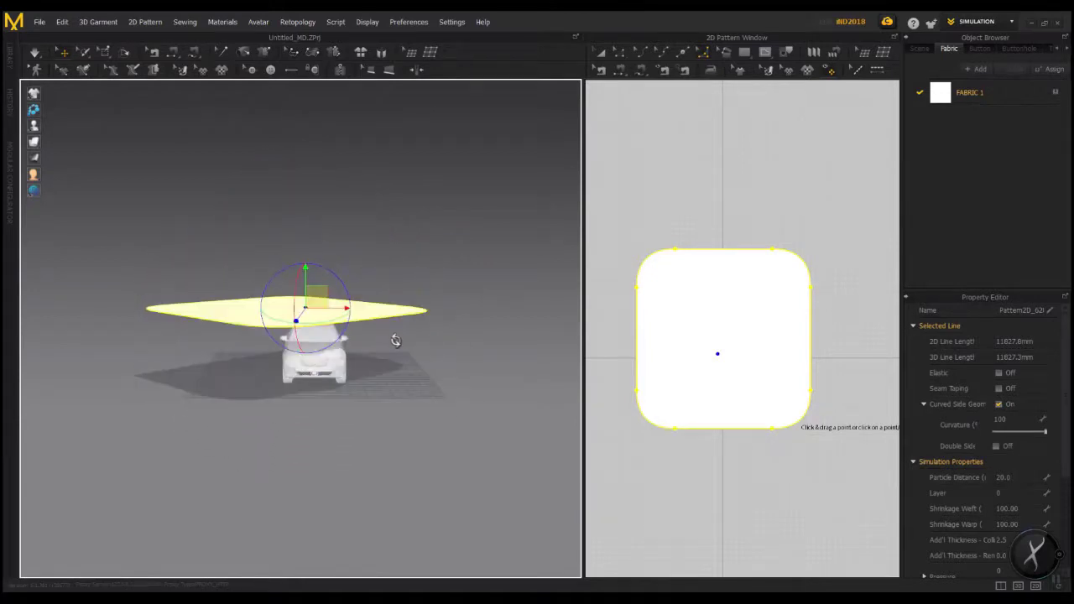
click(426, 376)
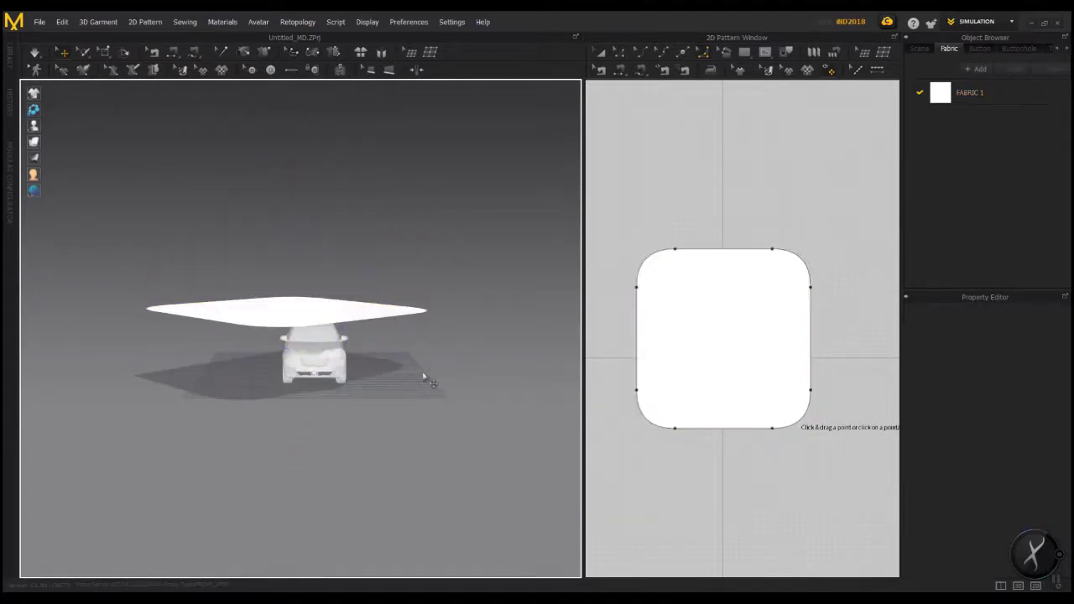
click(300, 320)
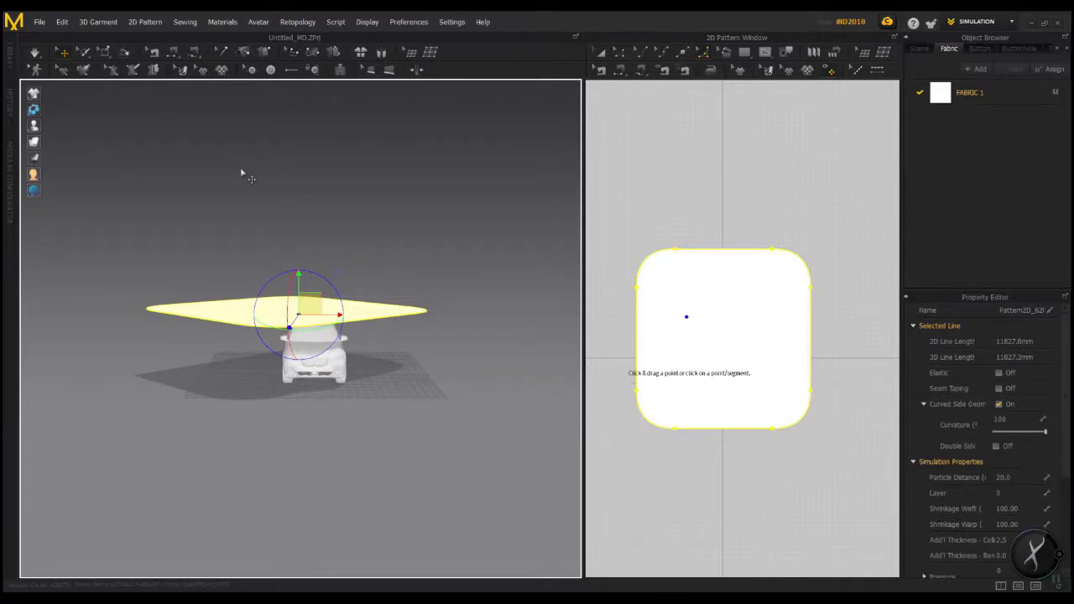
Step: Simulate the cloth so it falls and drapes over the car body
click(36, 54)
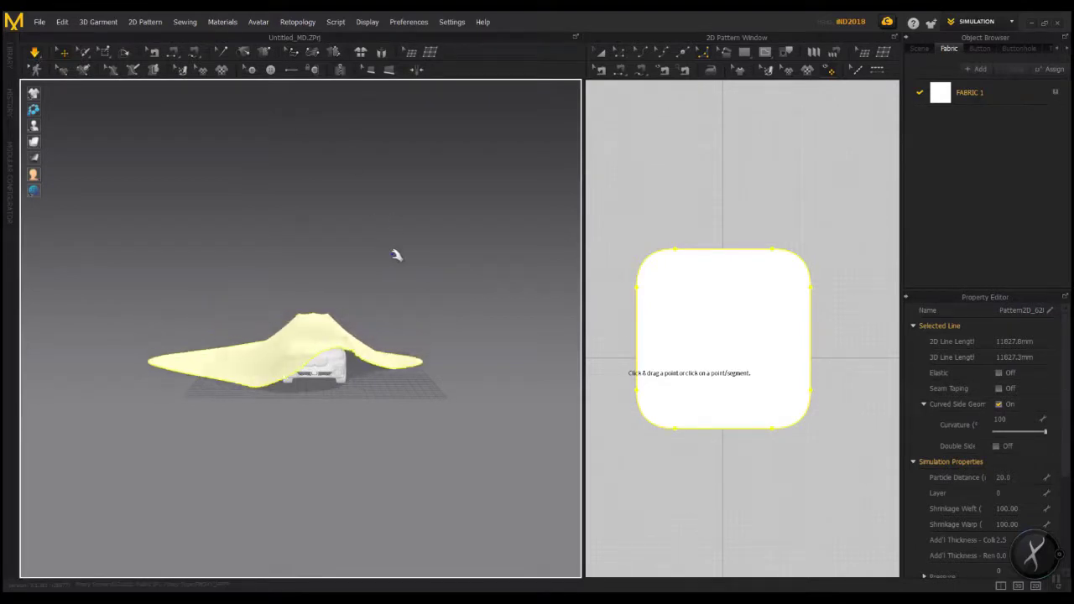
right_drag(401, 267, 353, 397)
scroll(312, 438, up, 4)
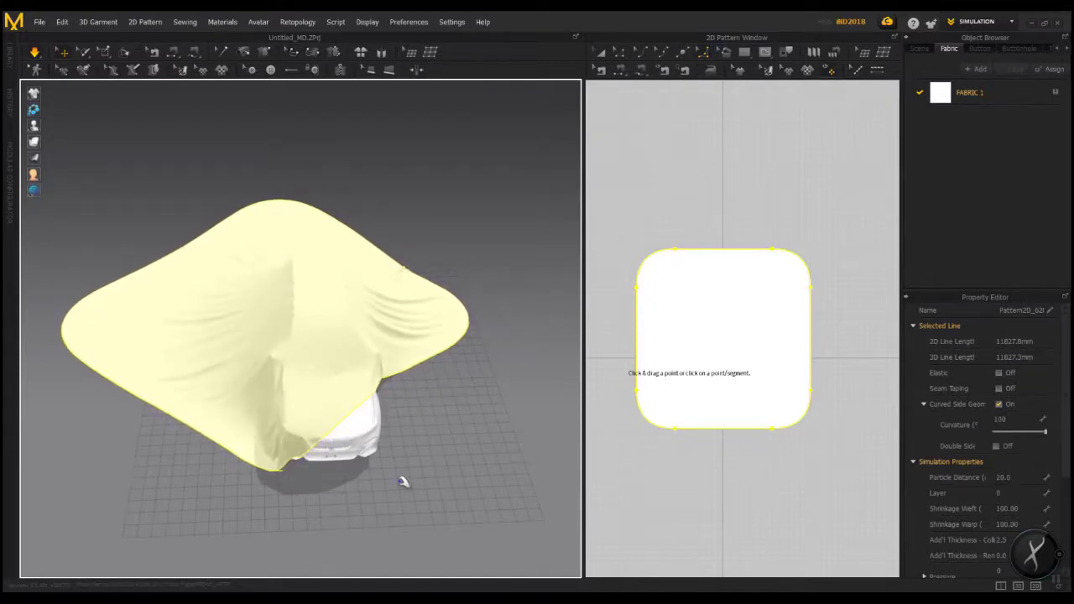
right_drag(403, 483, 437, 442)
scroll(343, 356, up, 3)
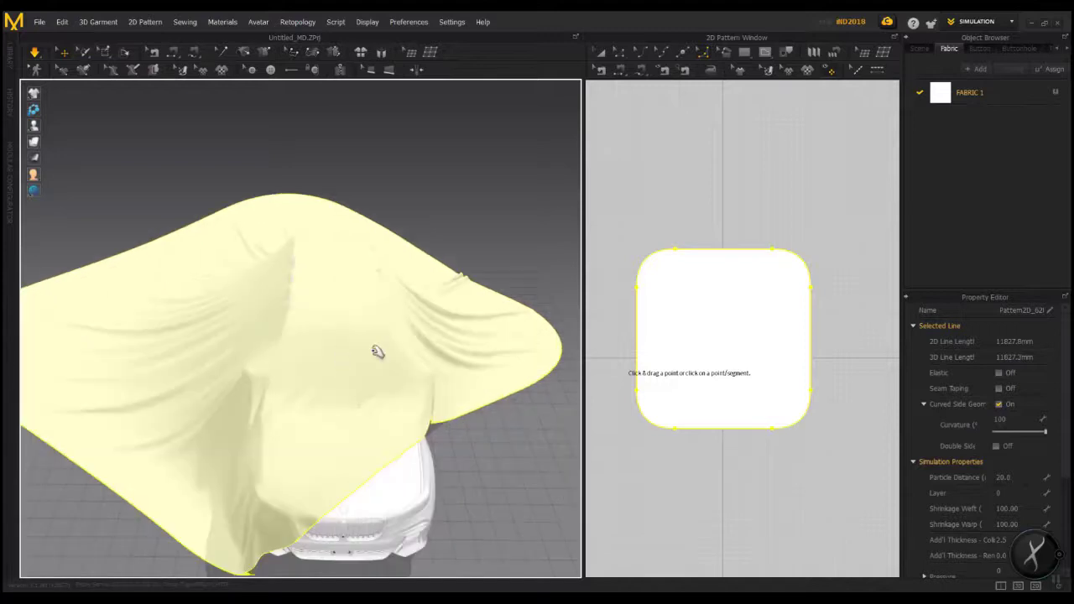
Step: Pull the draped cloth towards the front of the car over the hood while the simulation runs
right_drag(461, 355, 398, 367)
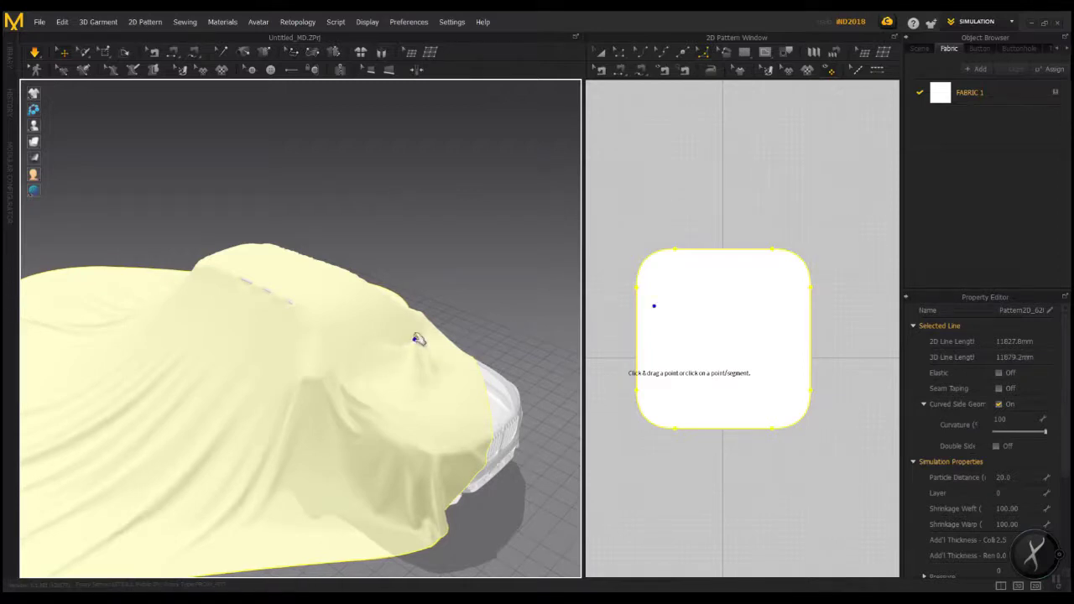
drag(415, 338, 423, 339)
right_drag(474, 343, 294, 342)
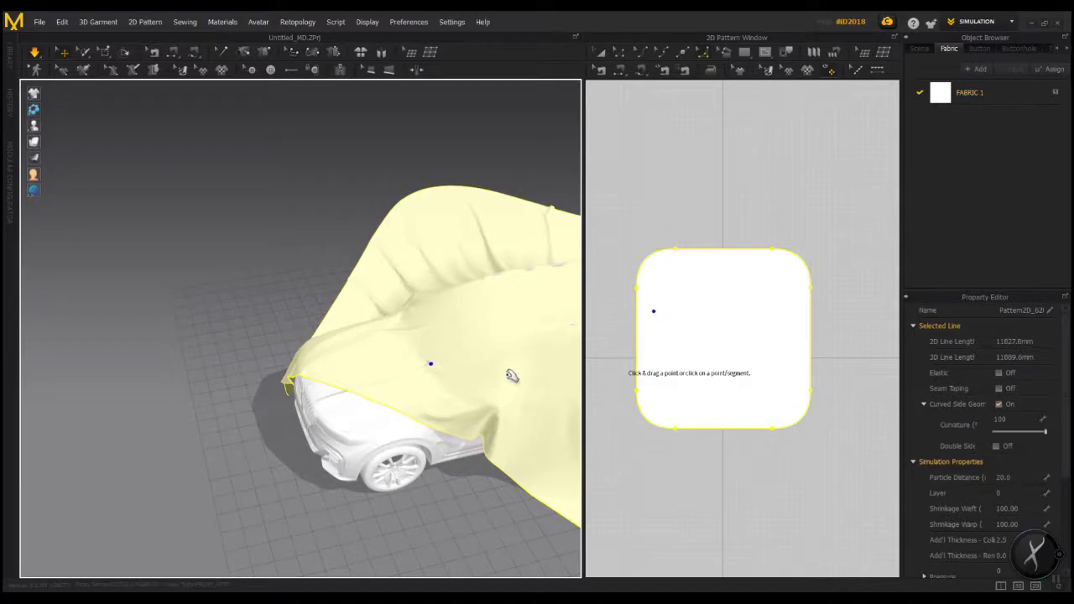
middle_drag(414, 410, 191, 450)
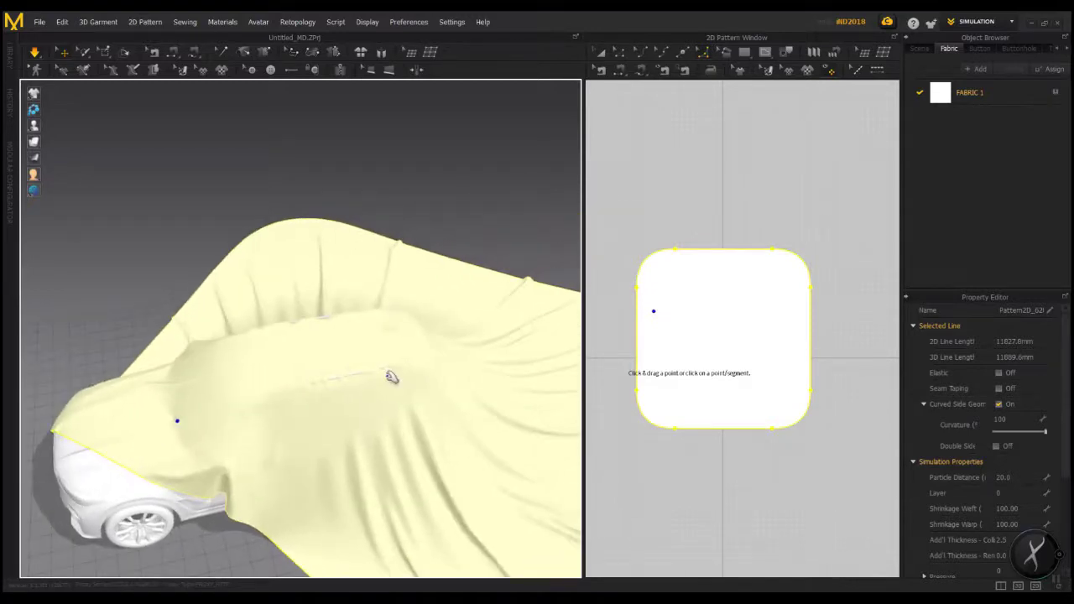
Step: Tug the simulated cloth around the roof to adjust how it drapes over the car's top
mouse_move(398, 374)
right_down()
mouse_move(439, 359)
mouse_move(435, 418)
mouse_move(389, 448)
right_up()
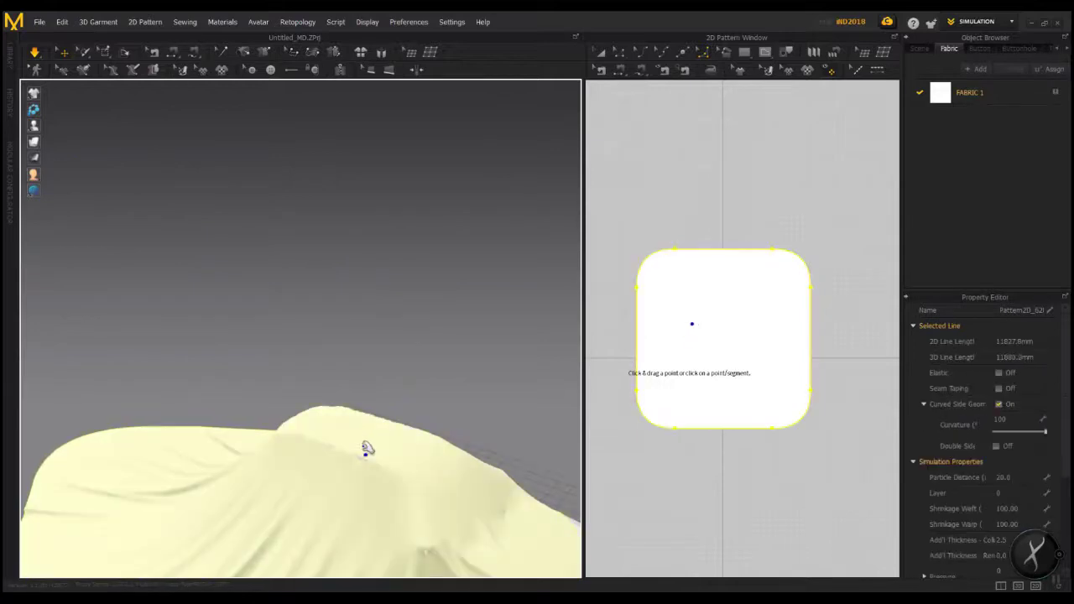
mouse_move(331, 436)
right_down()
mouse_move(336, 455)
mouse_move(381, 391)
right_up()
right_drag(383, 354, 379, 398)
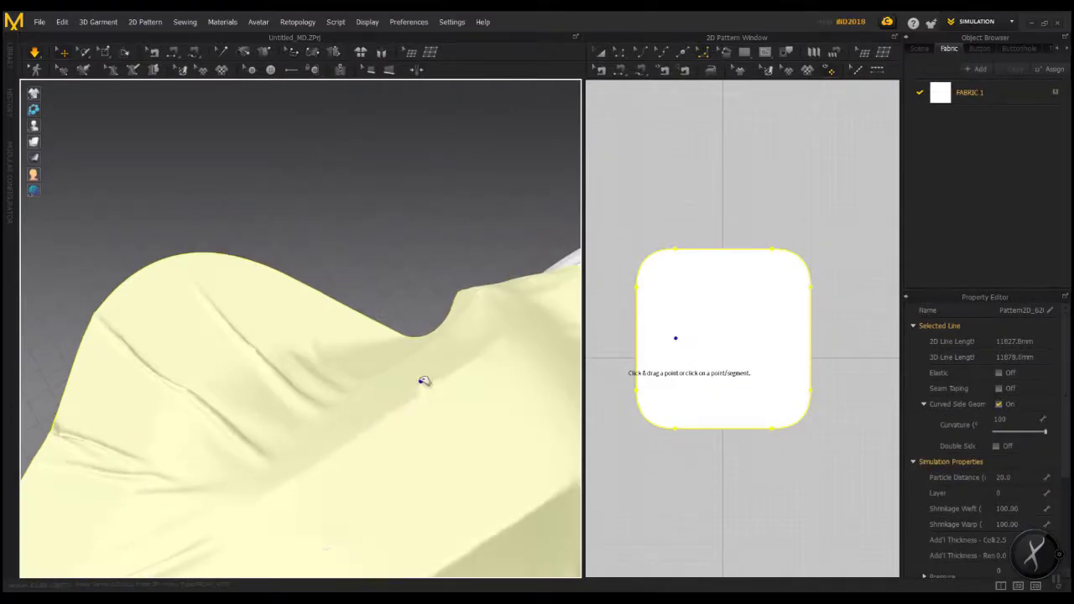
mouse_move(446, 355)
right_down()
mouse_move(410, 391)
mouse_move(400, 437)
right_up()
Step: Pull the draped cloth across the hood and sides during simulation so part of the car's front end stays uncovered
right_drag(414, 482, 482, 439)
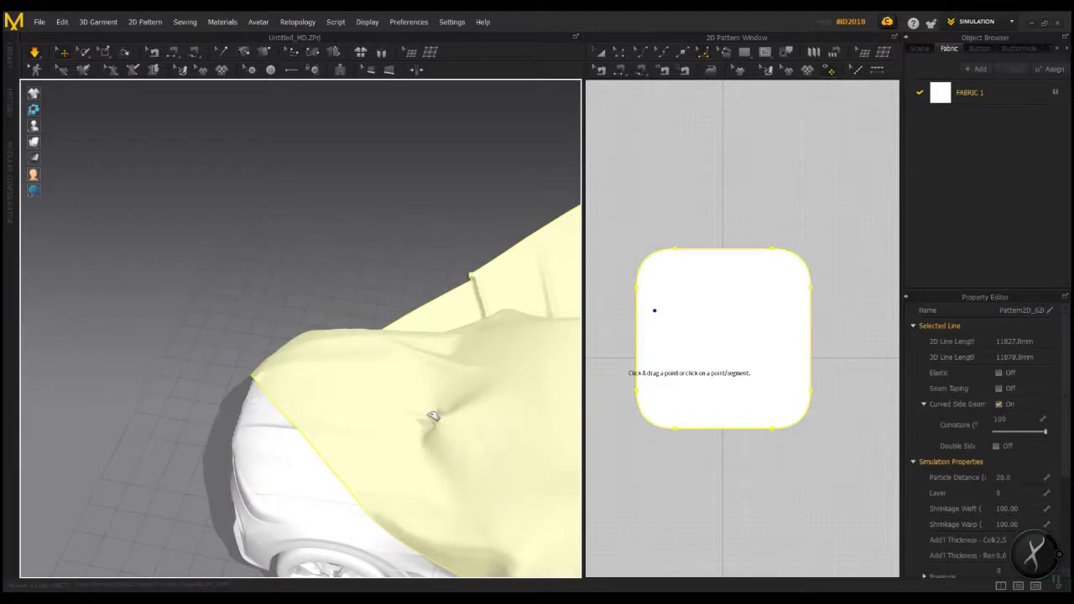
right_drag(437, 403, 168, 338)
click(62, 22)
click(472, 384)
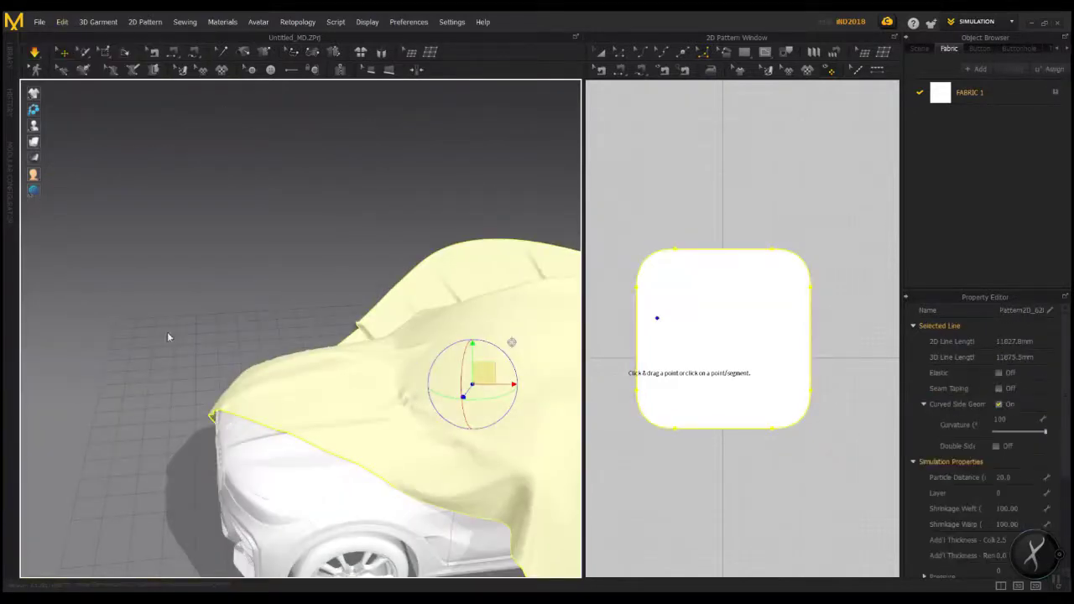
click(168, 338)
click(394, 386)
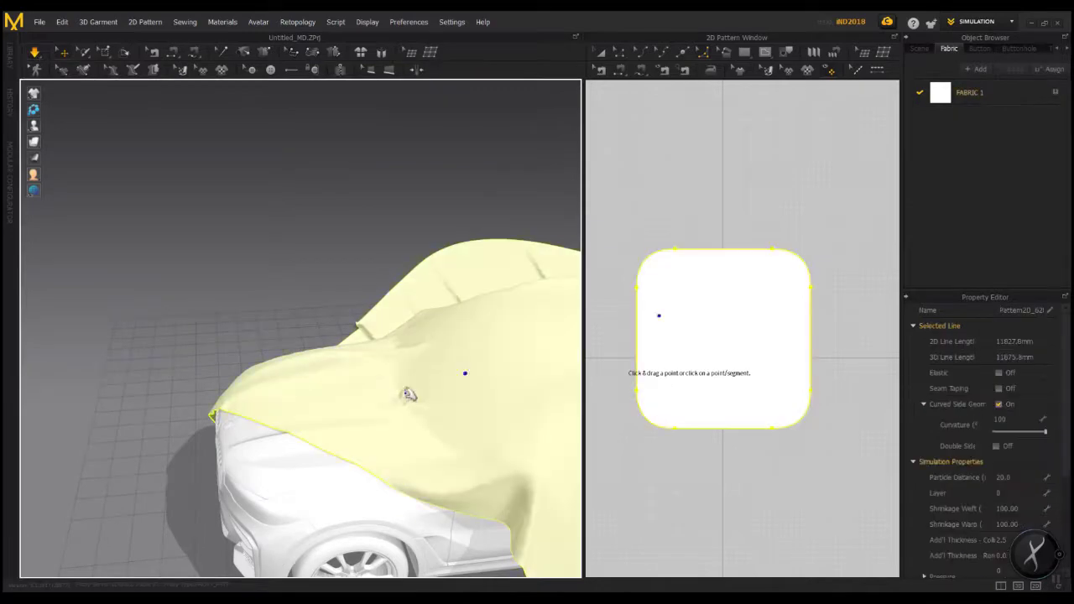
right_drag(343, 288, 245, 179)
right_drag(101, 292, 271, 347)
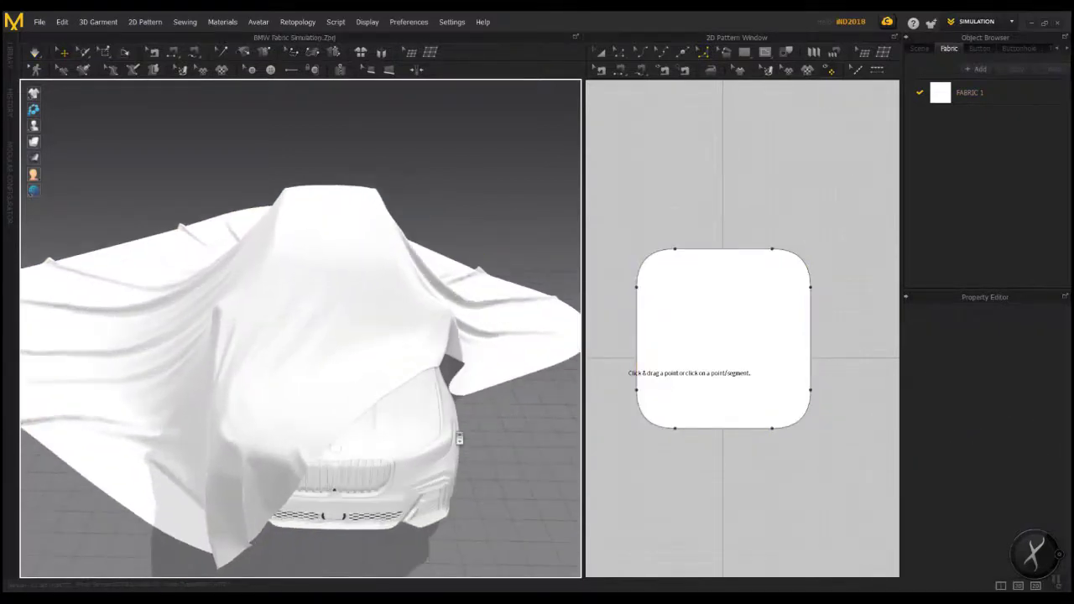
Step: Set the car body's skin offset to 0 mm so the cloth can rest directly on its surface
scroll(459, 438, up, 2)
right_drag(424, 438, 334, 315)
scroll(342, 215, up, 4)
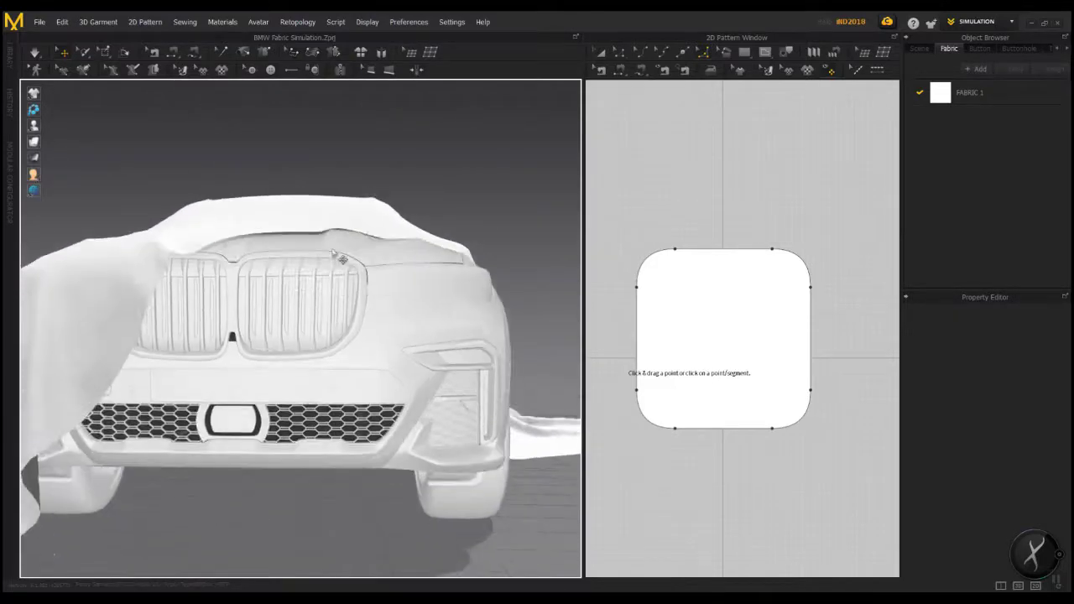
right_drag(332, 250, 336, 252)
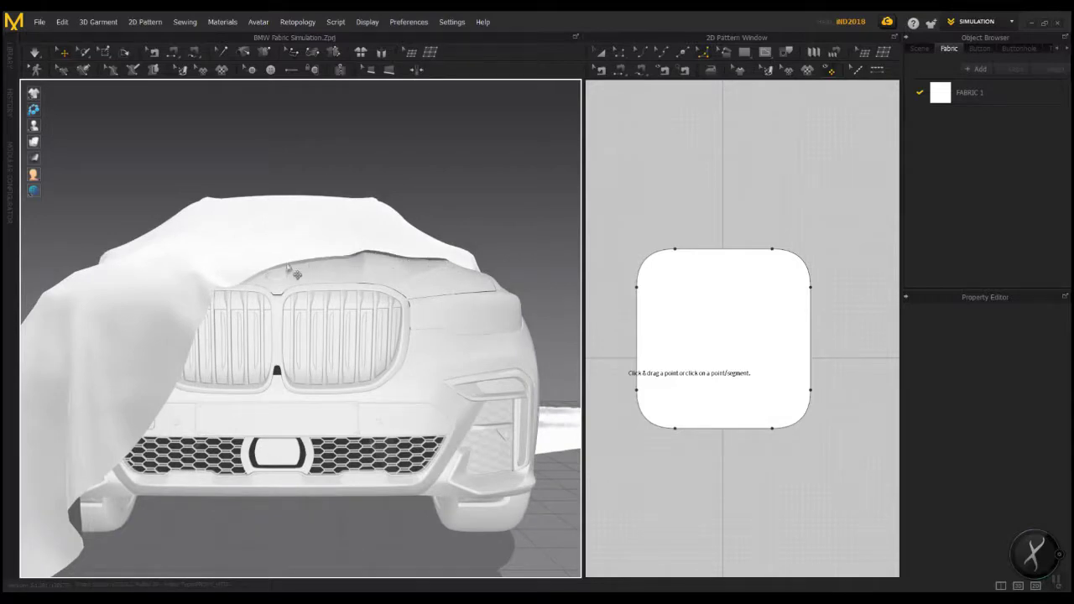
right_drag(402, 273, 405, 283)
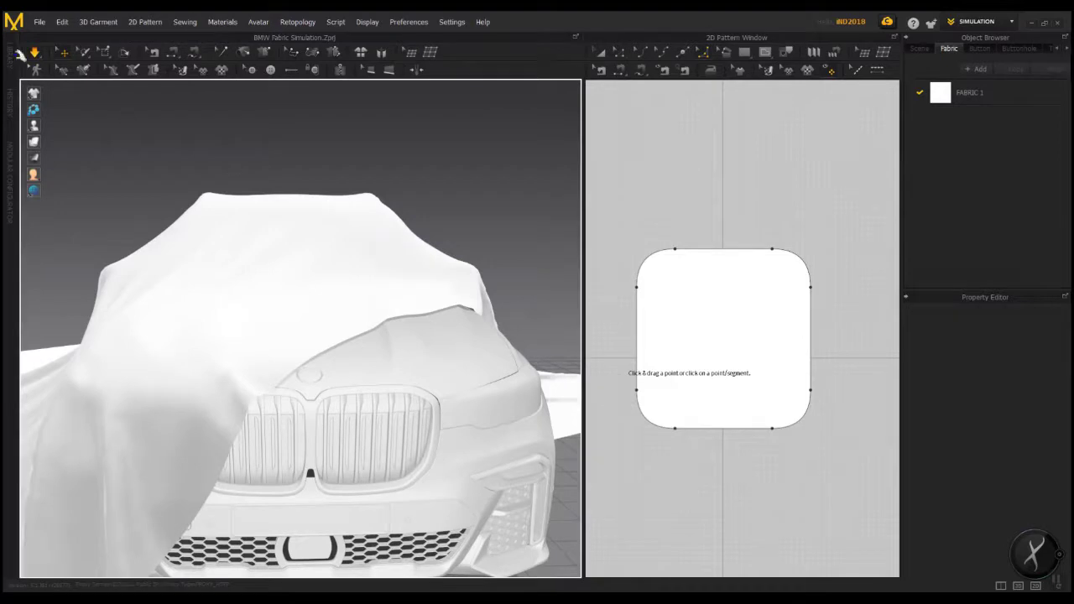
right_drag(540, 235, 395, 293)
click(403, 298)
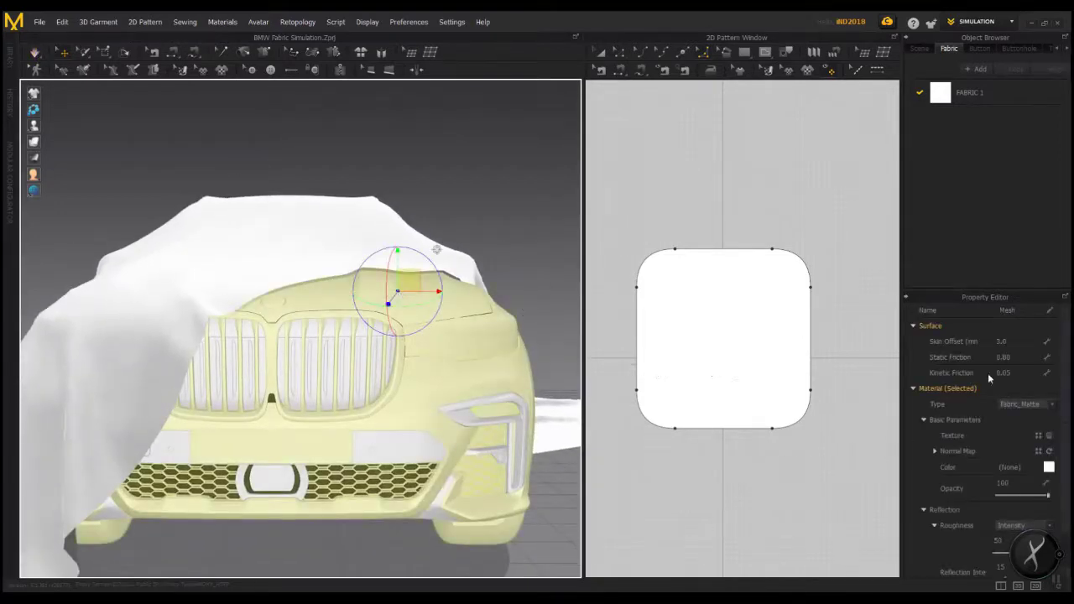
click(1014, 342)
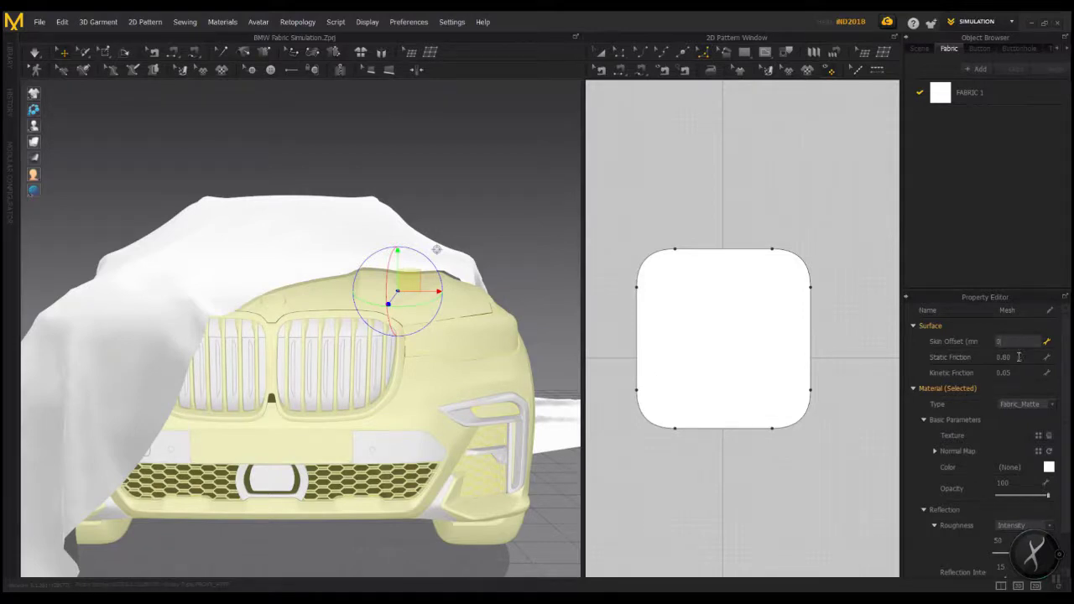
click(1019, 357)
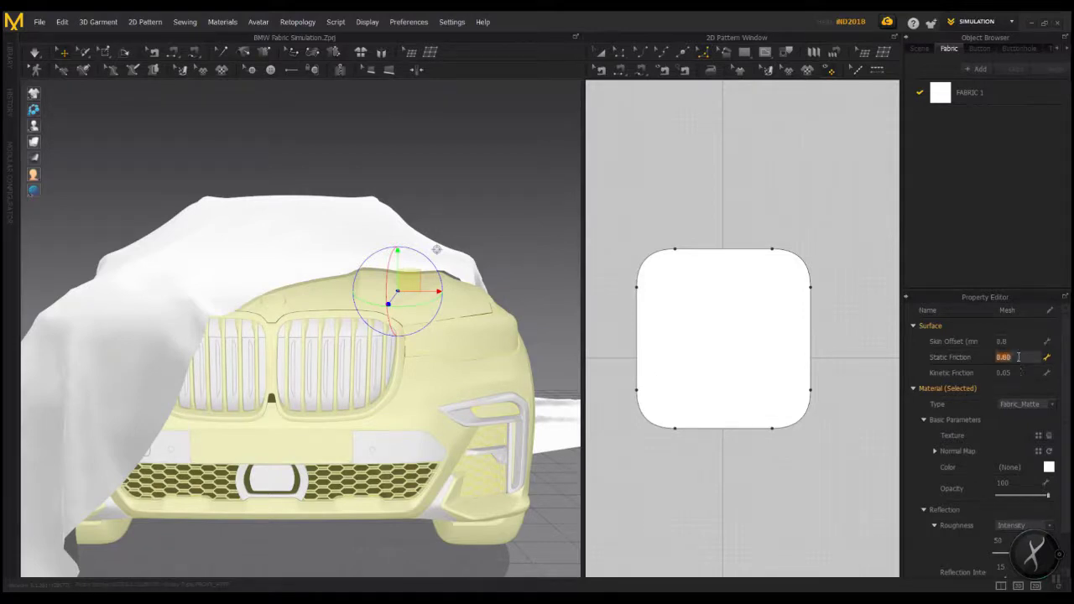
Step: Set the draped cloth's particle distance to 10
click(339, 262)
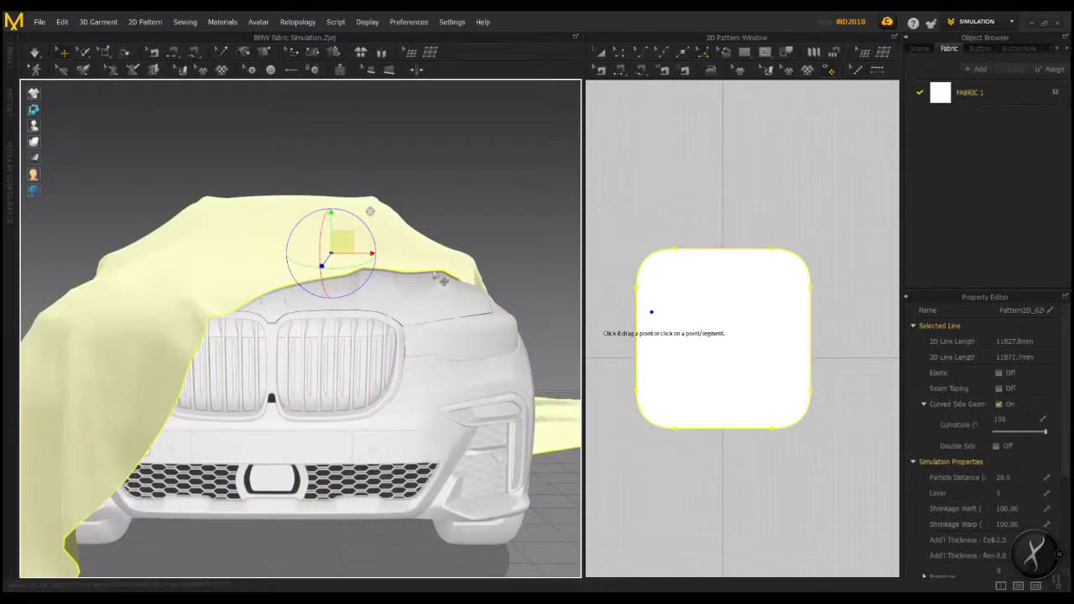
scroll(1067, 418, down, 1)
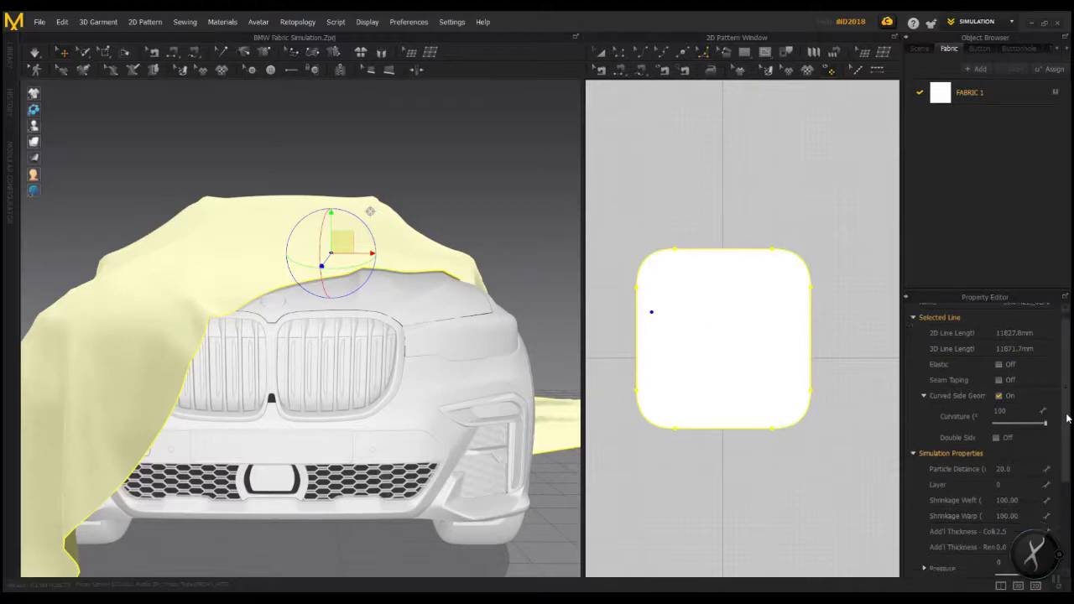
right_drag(542, 379, 526, 395)
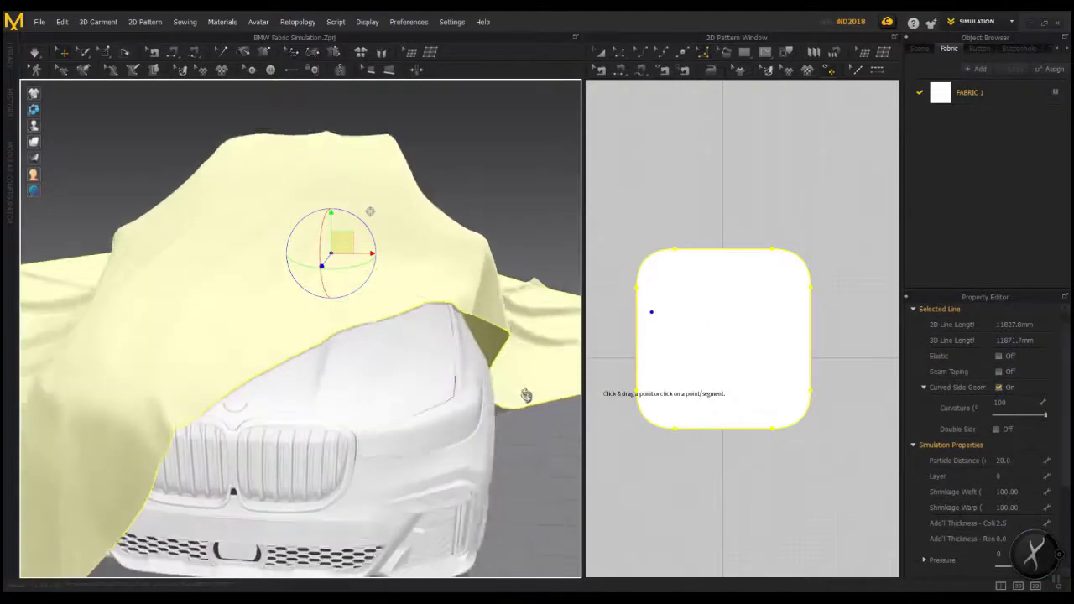
right_drag(571, 339, 410, 300)
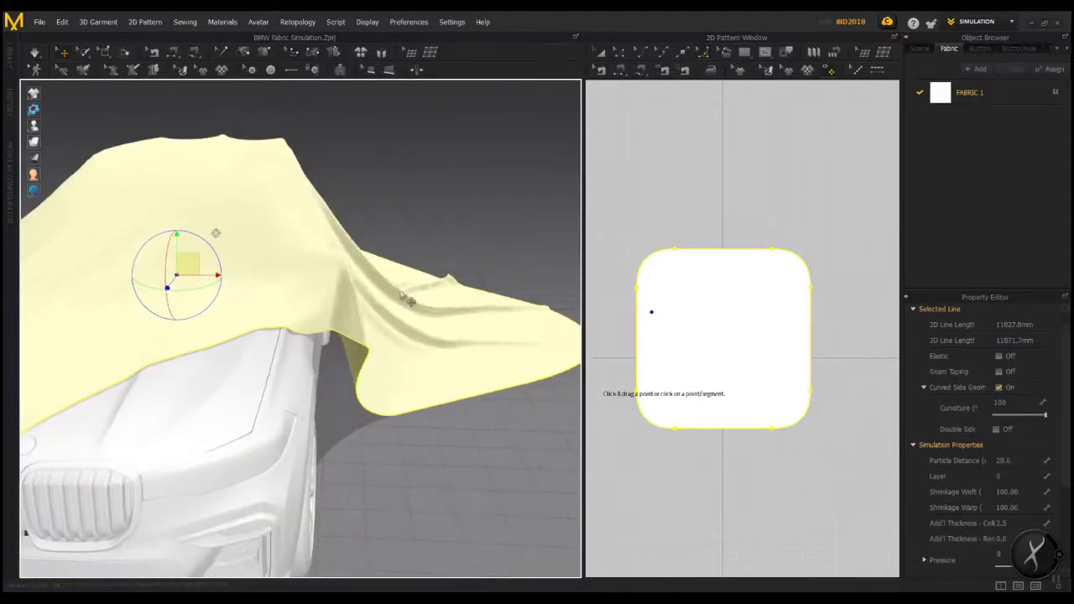
click(1018, 461)
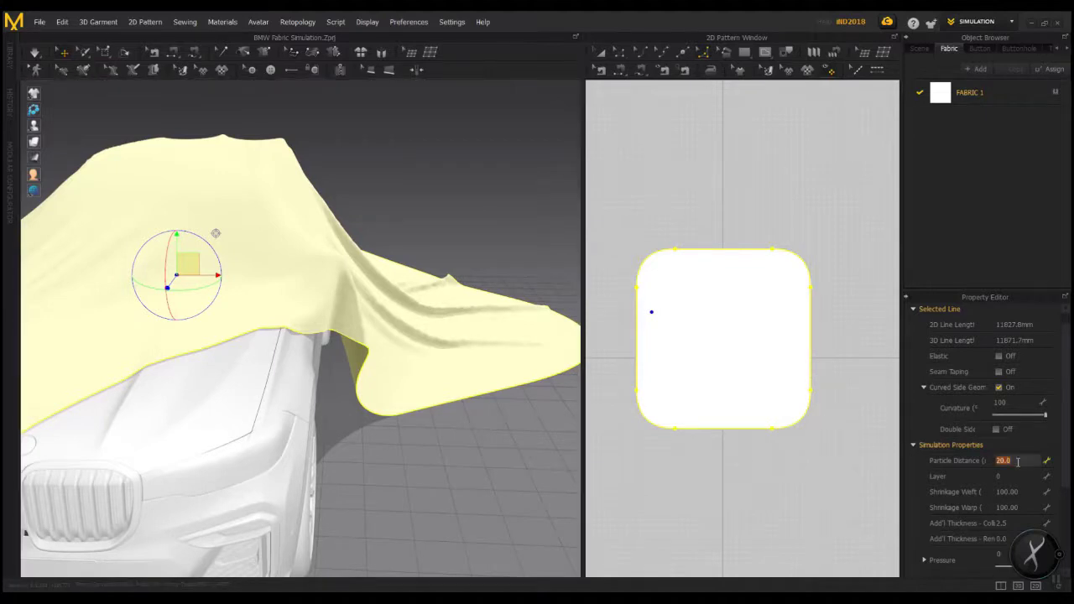
text(10)
key(Return)
Step: Simulate the cloth over the car until its folds settle, and stop the simulation
right_drag(376, 409, 302, 295)
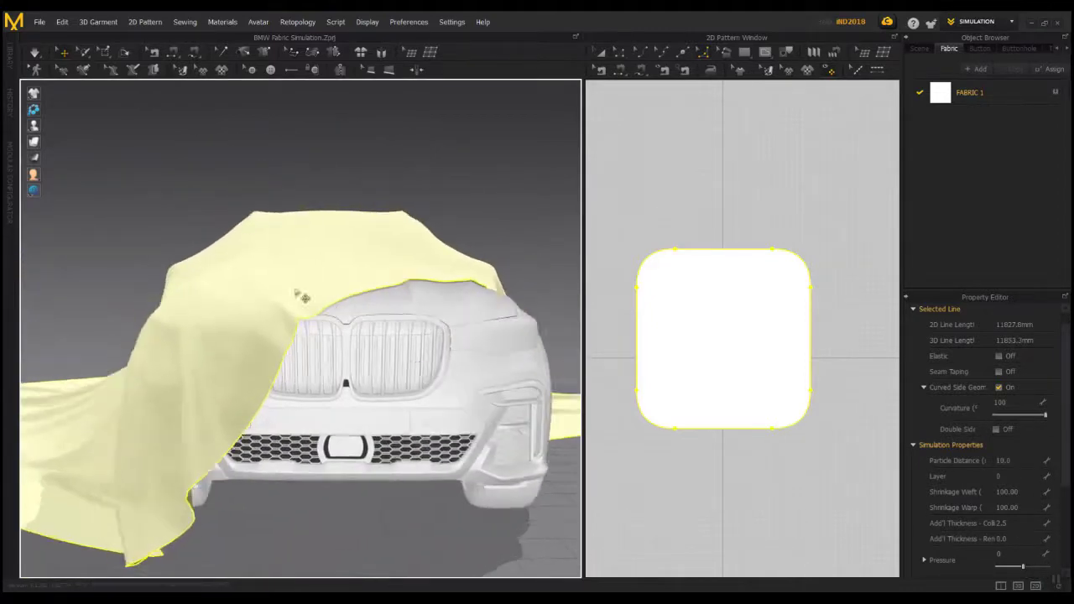
click(35, 53)
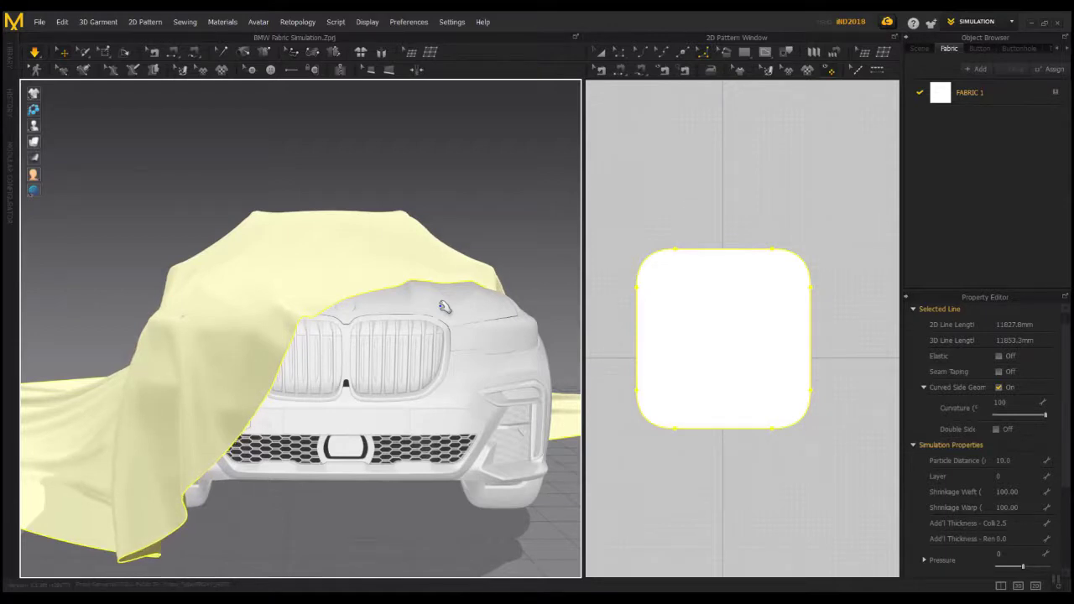
right_drag(444, 307, 484, 260)
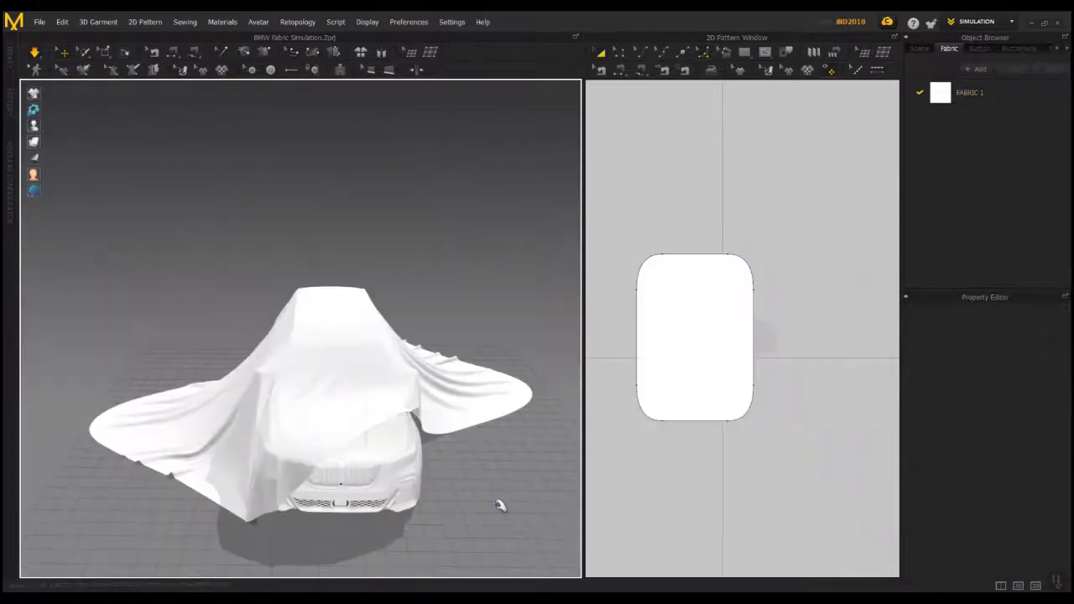
right_drag(498, 504, 475, 486)
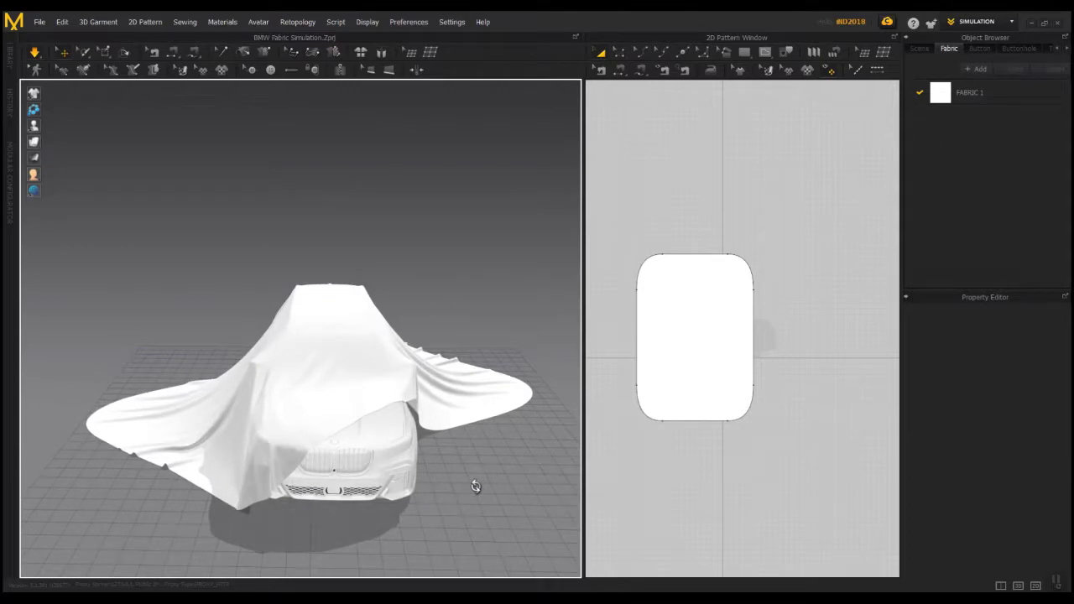
click(35, 52)
Step: Set the cloth's particle distance to 5 and run the simulation again to refine the drape
click(455, 412)
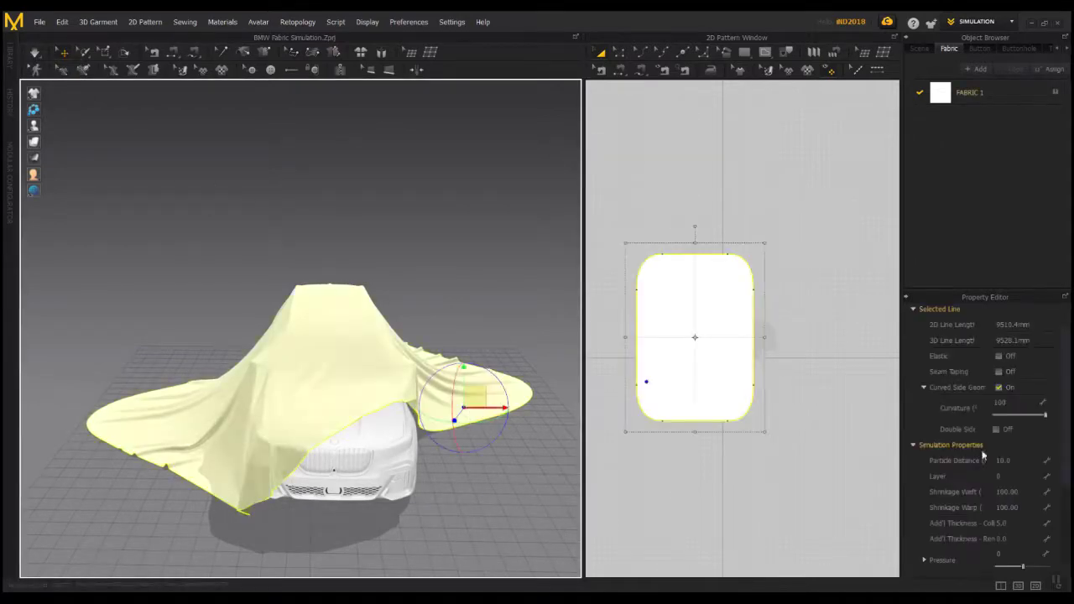
click(1007, 460)
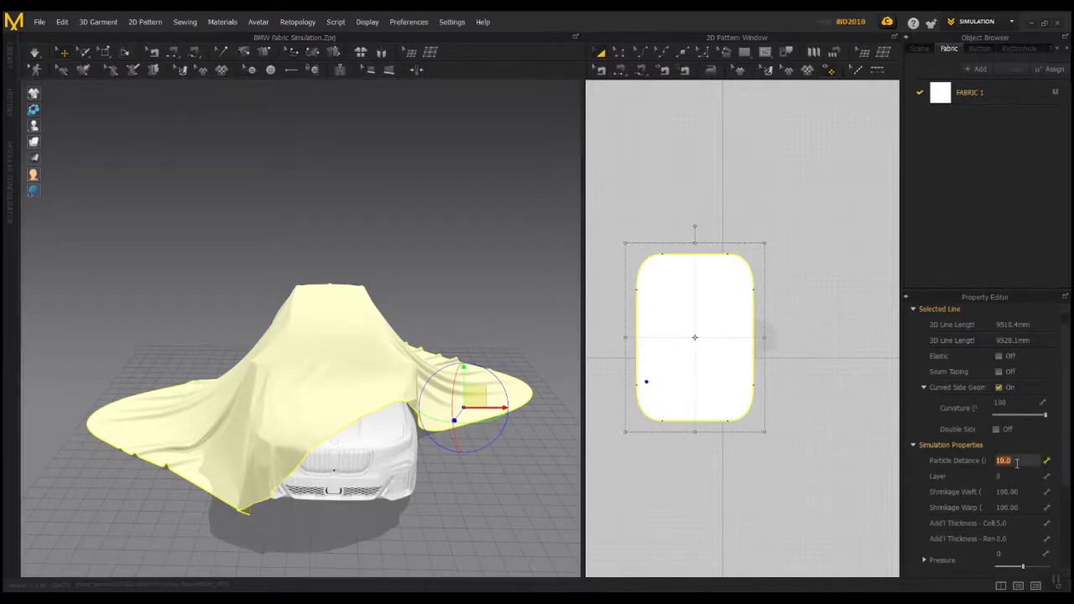
text(5)
key(Return)
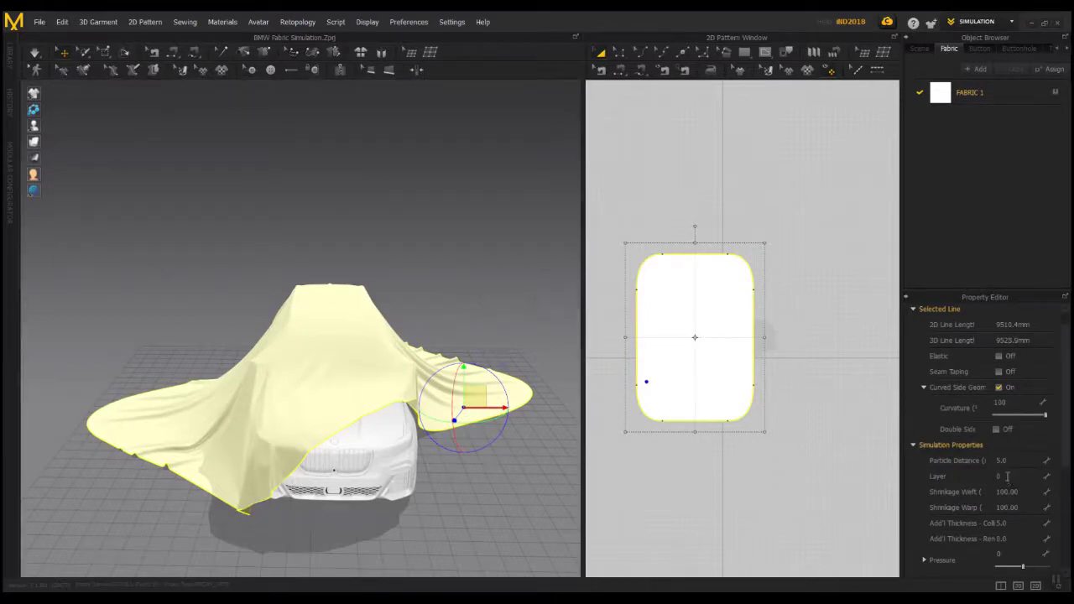
click(277, 250)
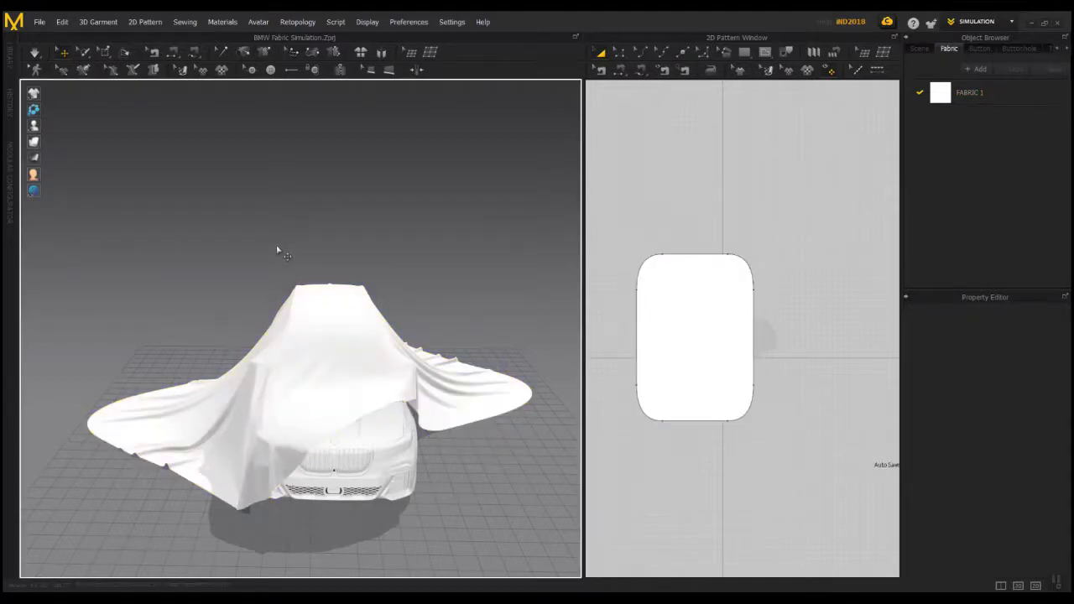
click(35, 52)
right_drag(423, 244, 497, 171)
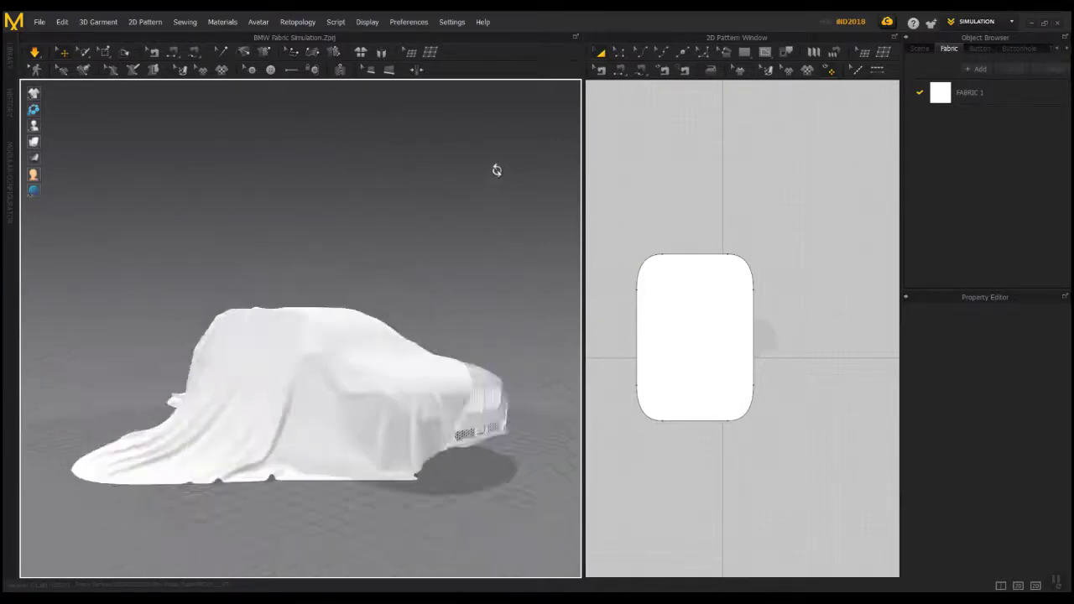
Step: Export only the draped cloth as the OBJ file Fabric in the BMW Model folder, with thin geometry and centimetre scale
click(329, 291)
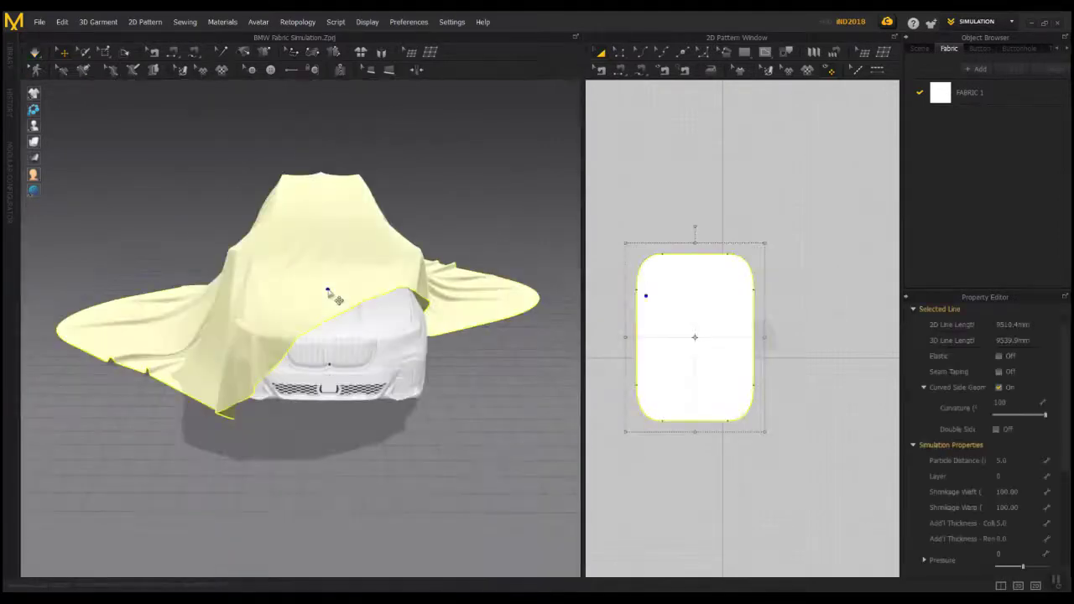
click(37, 24)
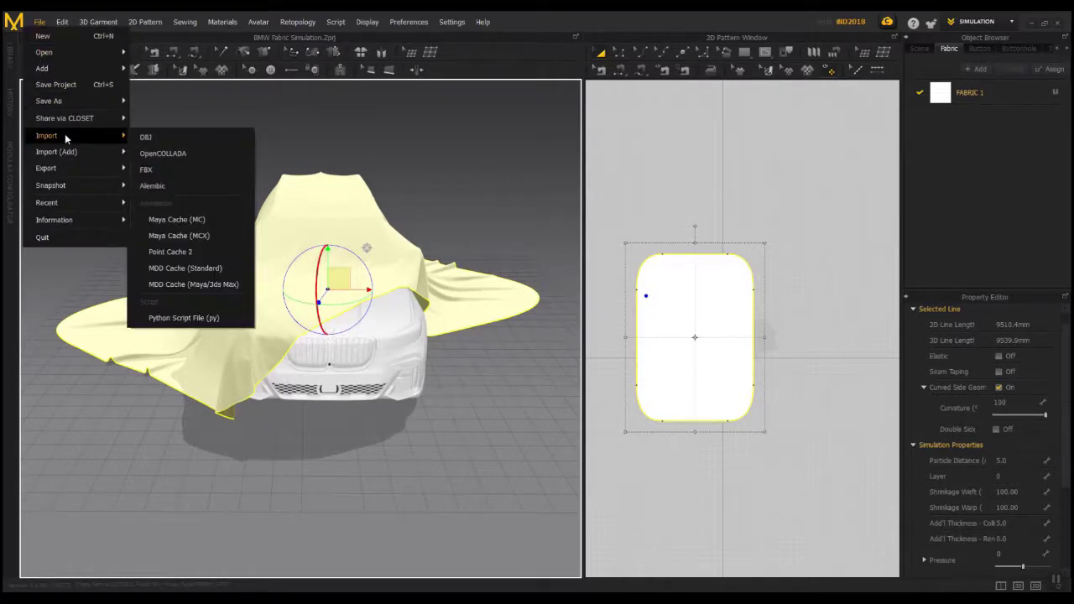
mouse_move(89, 170)
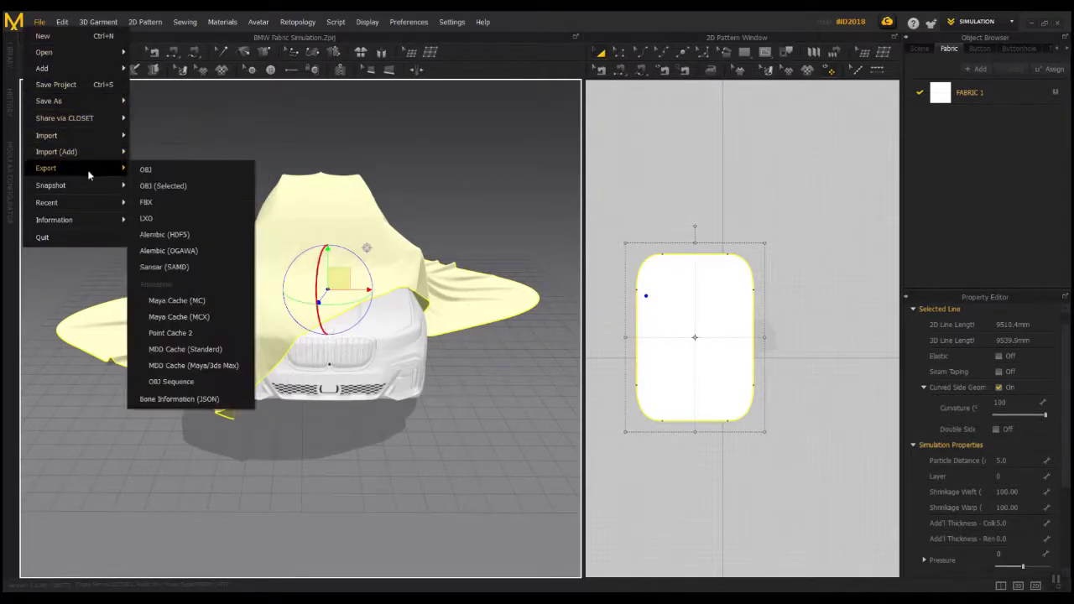
click(159, 186)
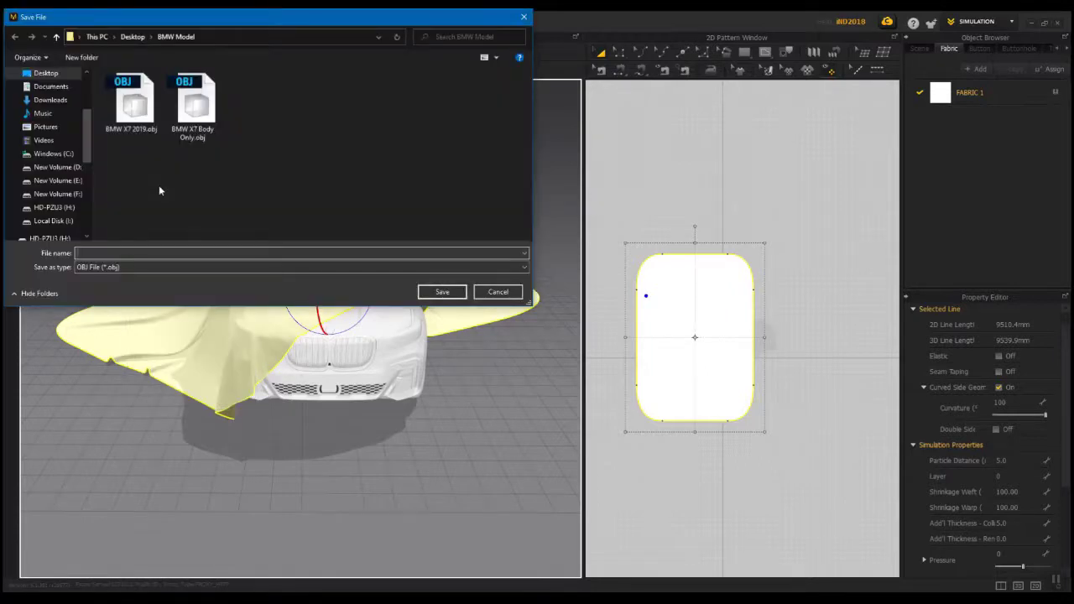
text(Fabric)
click(442, 292)
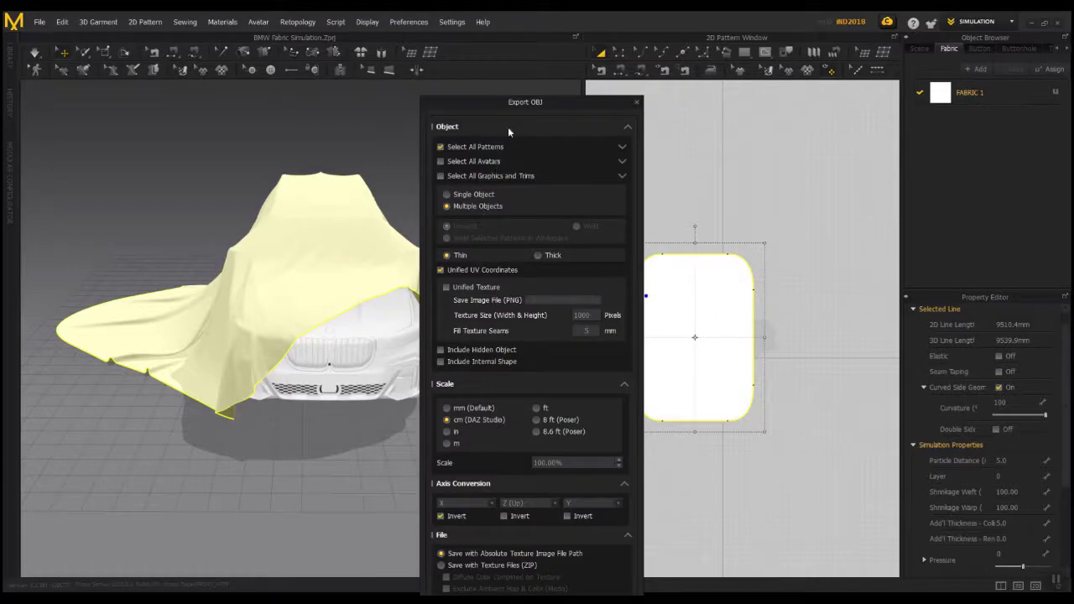
drag(516, 104, 495, 53)
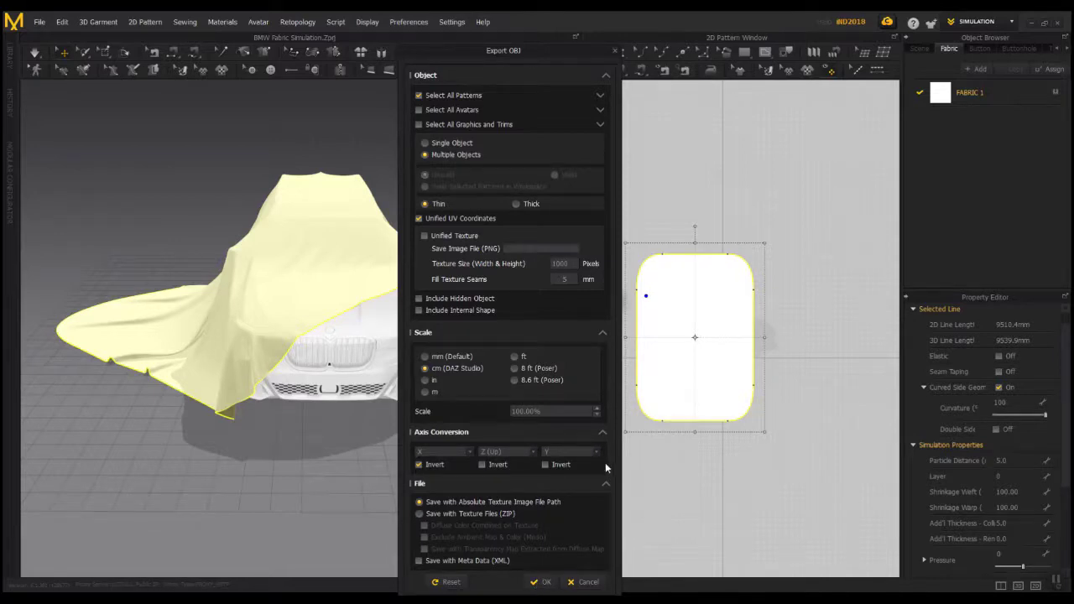
click(543, 582)
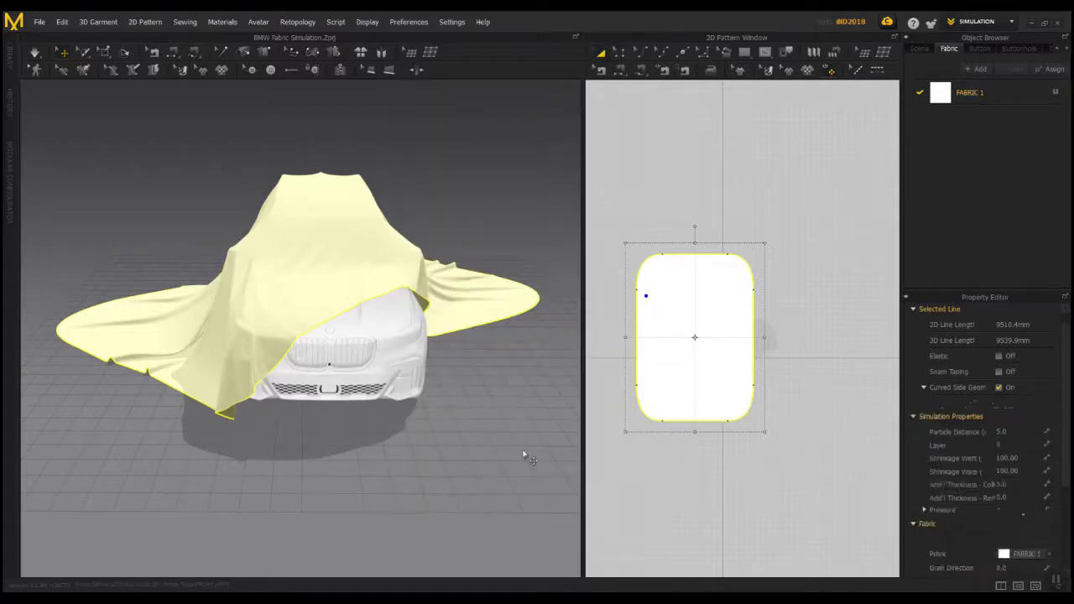
Step: Save the project under the name Fabric 1 in the BMW Model folder
click(39, 25)
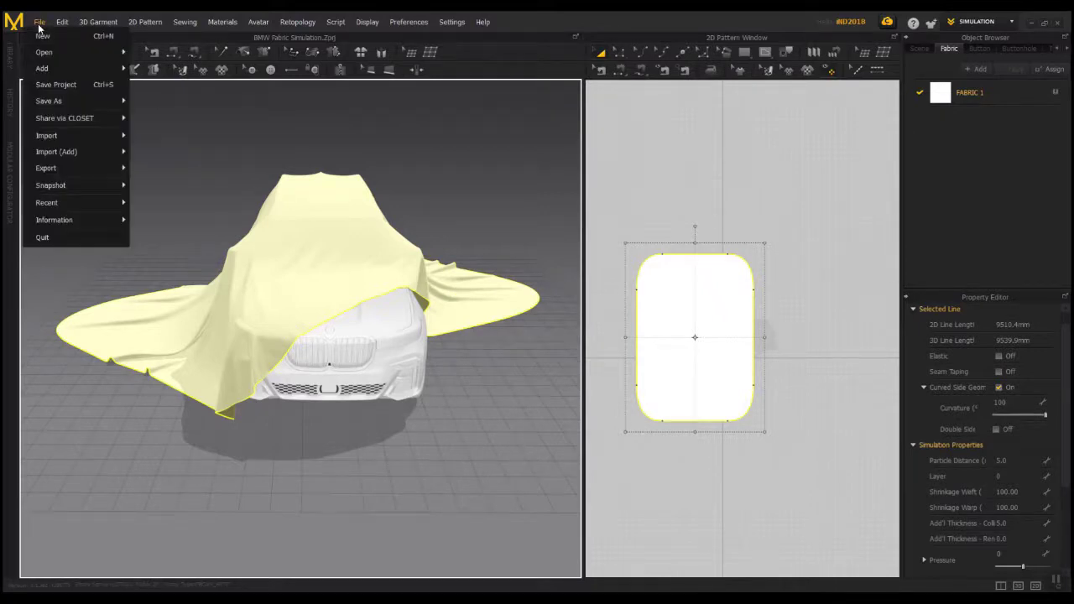
mouse_move(75, 101)
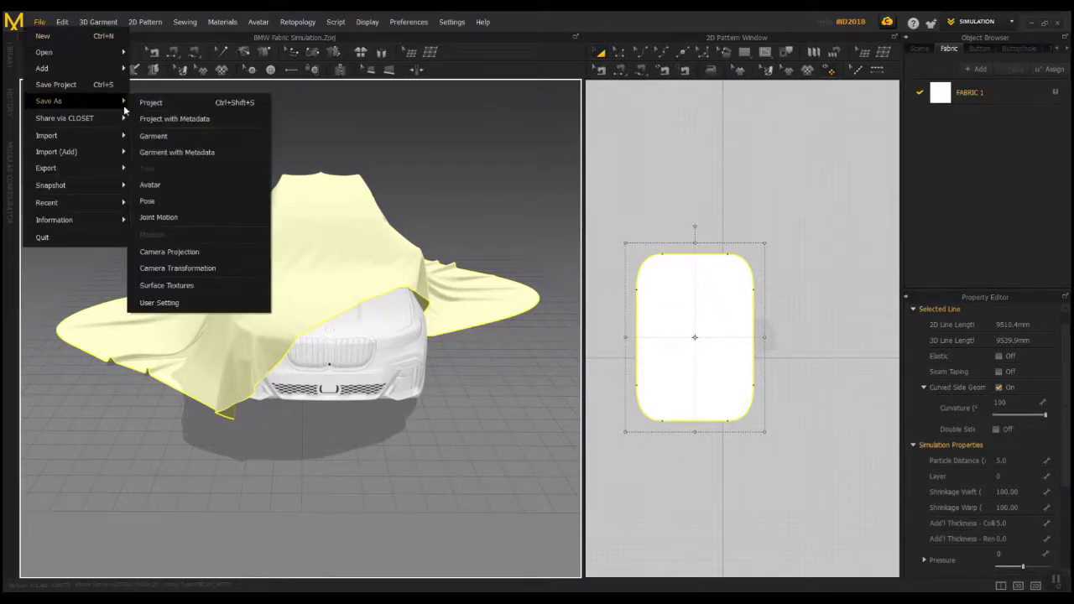
click(154, 110)
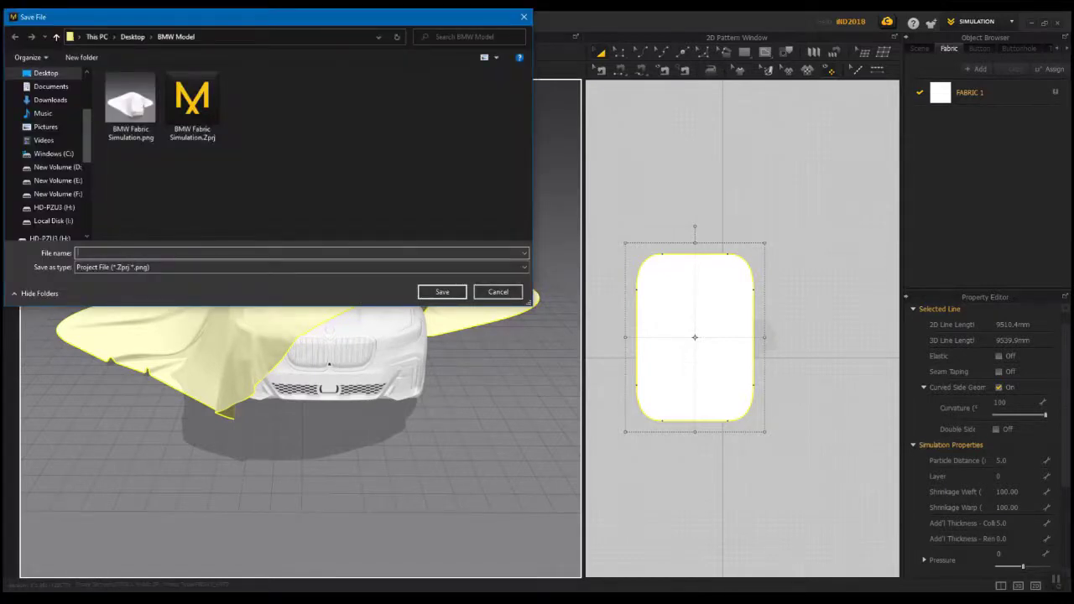
text(Fabric  1)
click(442, 293)
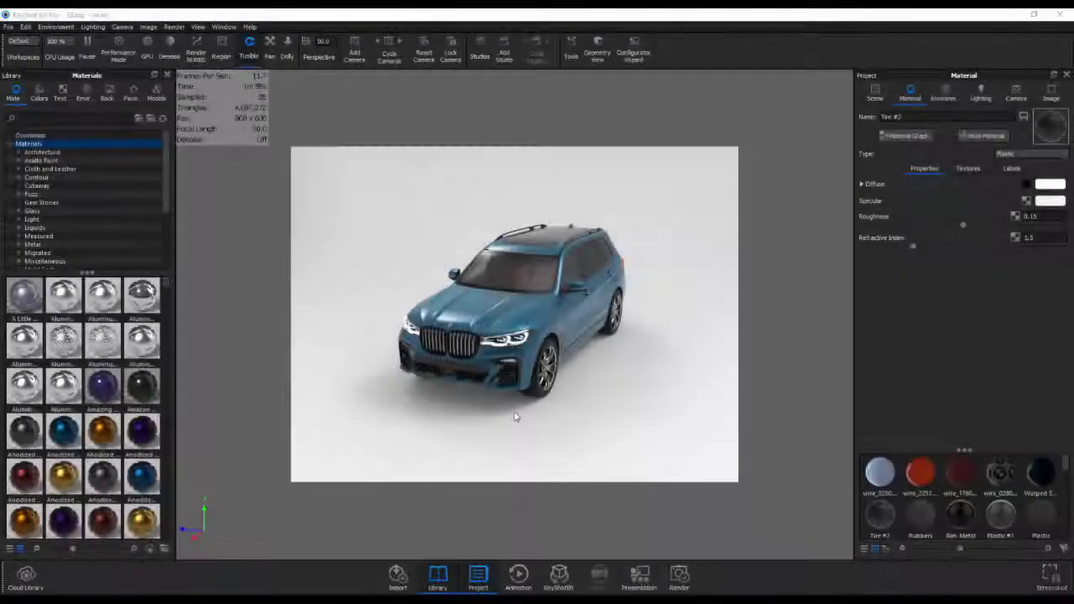
Step: Import Fabric.obj from the BMW Model folder into the car scene, using centimetres as the geometry unit
drag(507, 415, 591, 437)
drag(590, 437, 526, 424)
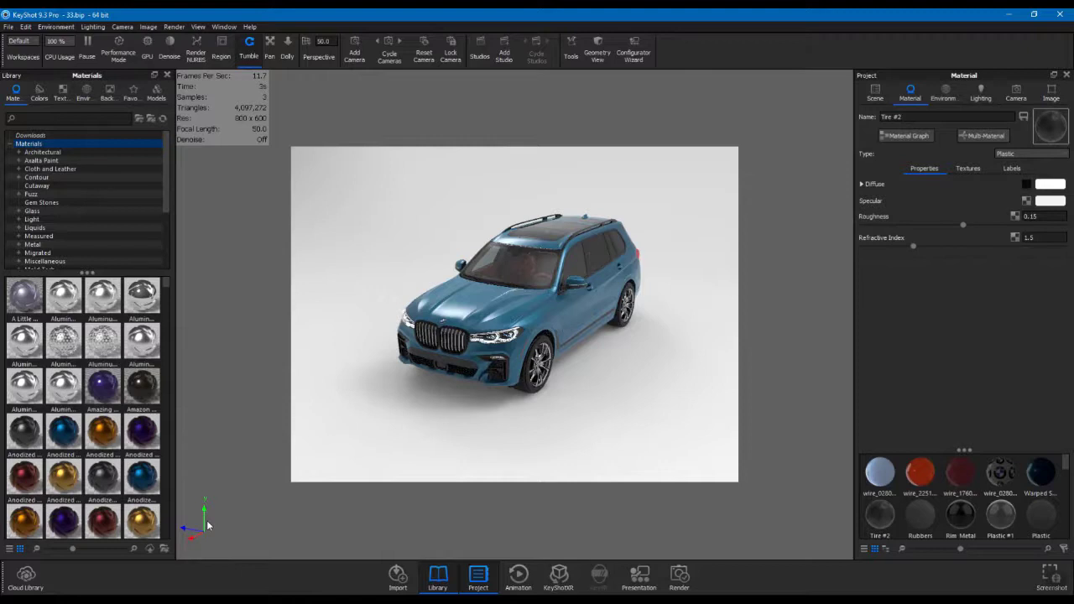
click(132, 593)
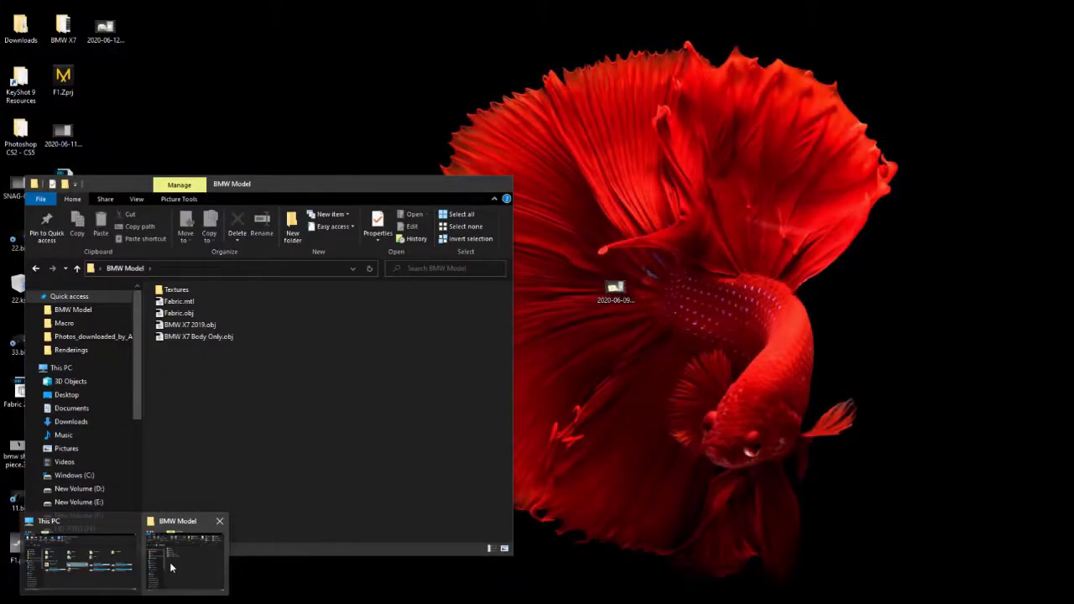
click(170, 569)
drag(185, 315, 606, 380)
click(567, 168)
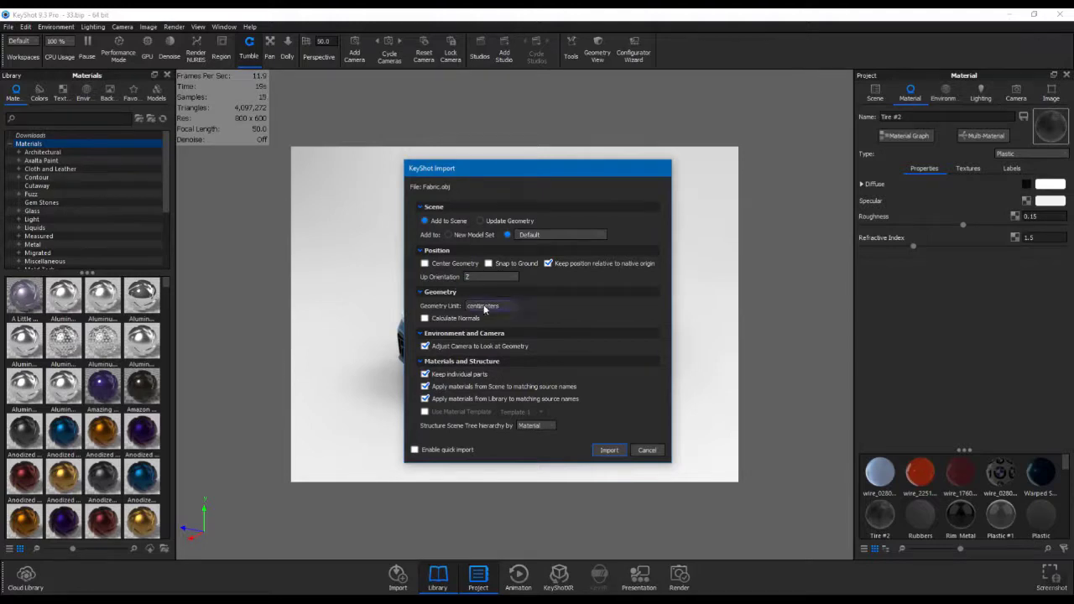
click(609, 450)
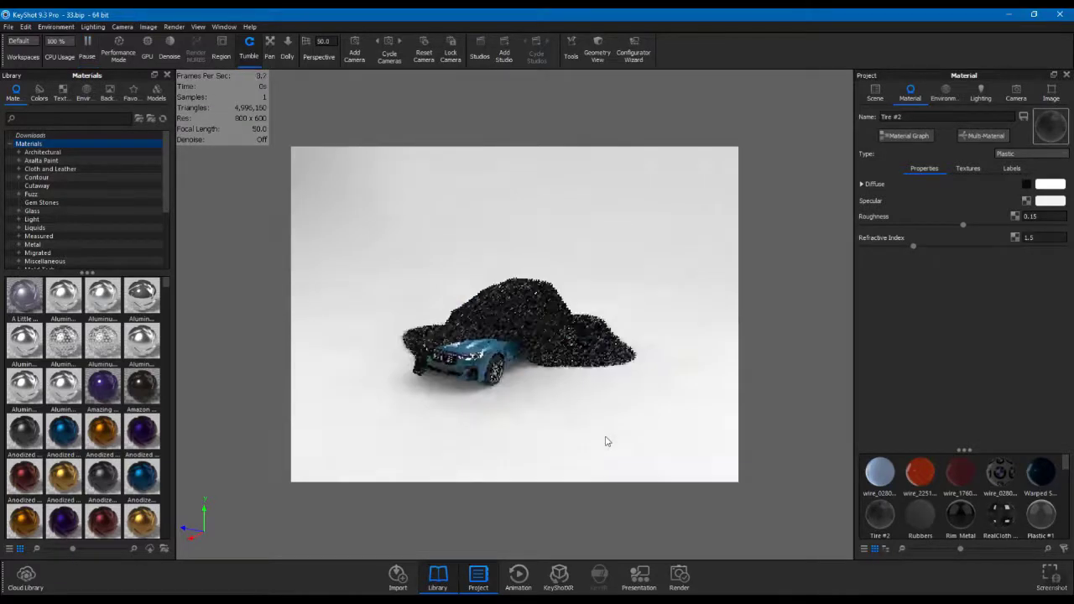
Step: Apply the RealCloth Plain Weave Mesh Black material from the library to the imported cloth
drag(585, 428, 656, 359)
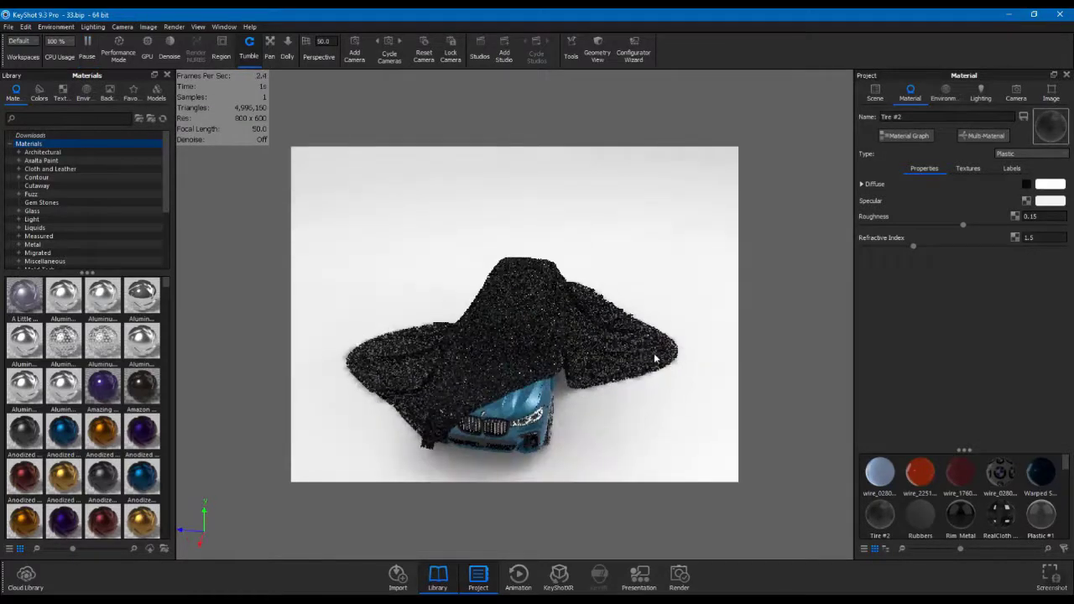
click(875, 94)
drag(167, 183, 166, 229)
click(148, 228)
drag(171, 300, 158, 387)
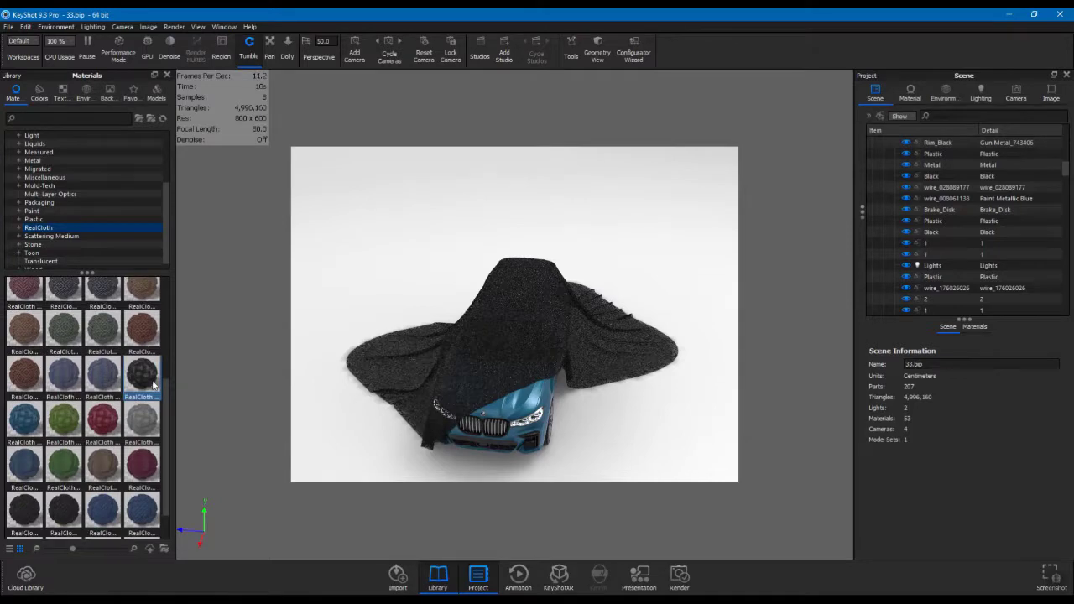
drag(153, 384, 615, 363)
Step: Set the mesh cloth material's weave scale to 0.05 cm
drag(616, 420, 628, 434)
middle_drag(628, 434, 626, 369)
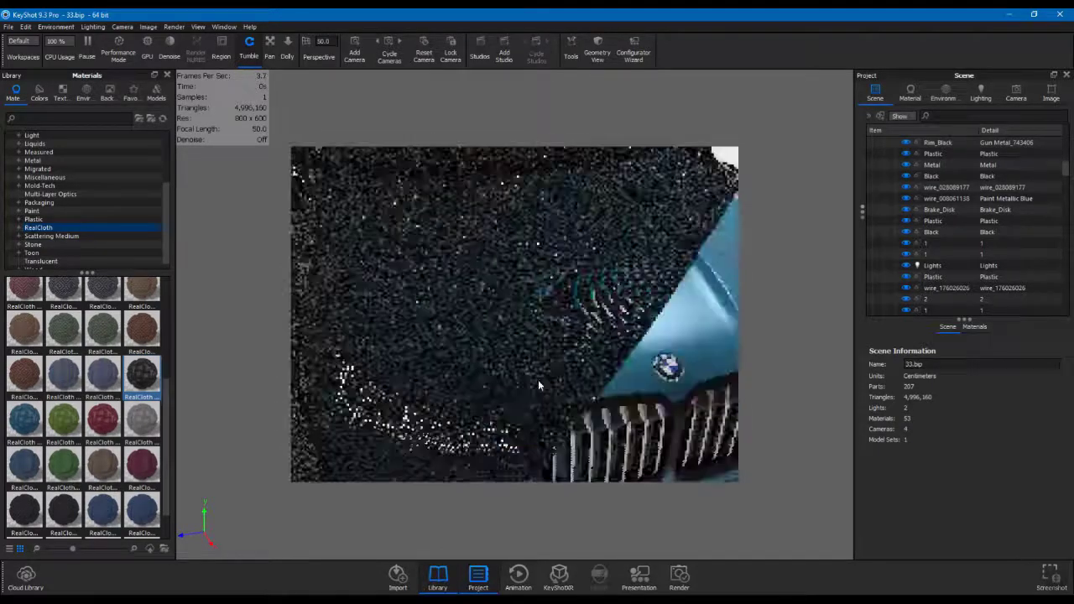
scroll(535, 393, up, 5)
middle_drag(535, 393, 481, 293)
double_click(613, 344)
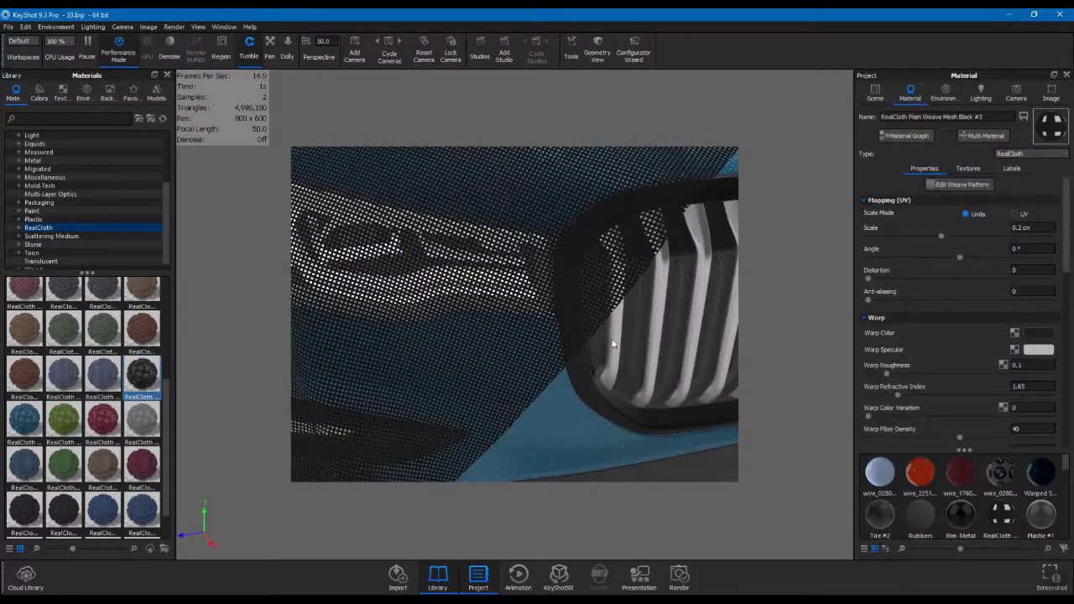
click(1020, 228)
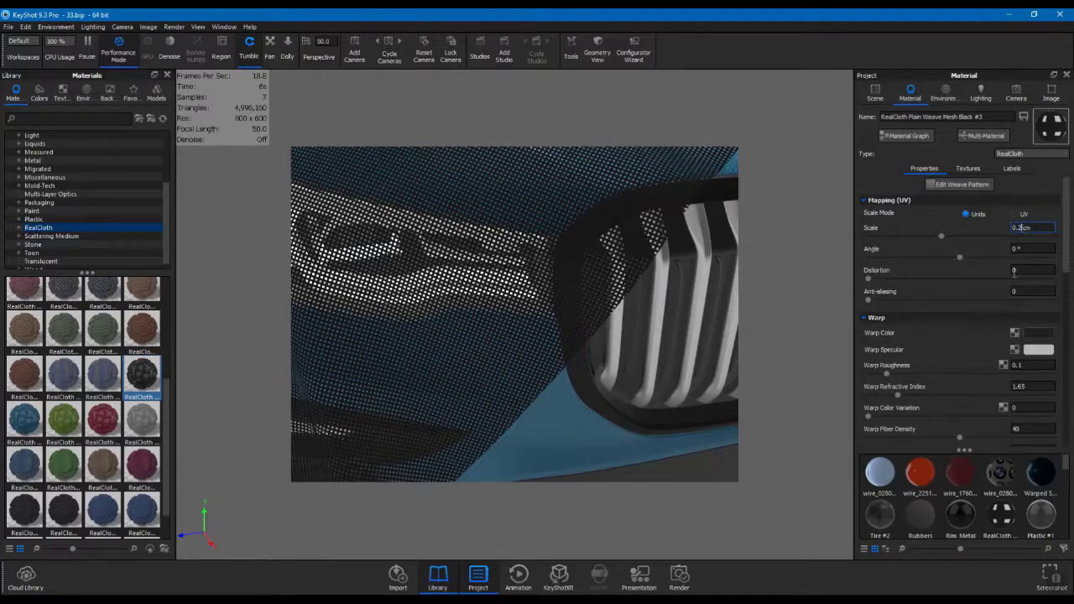
key(Return)
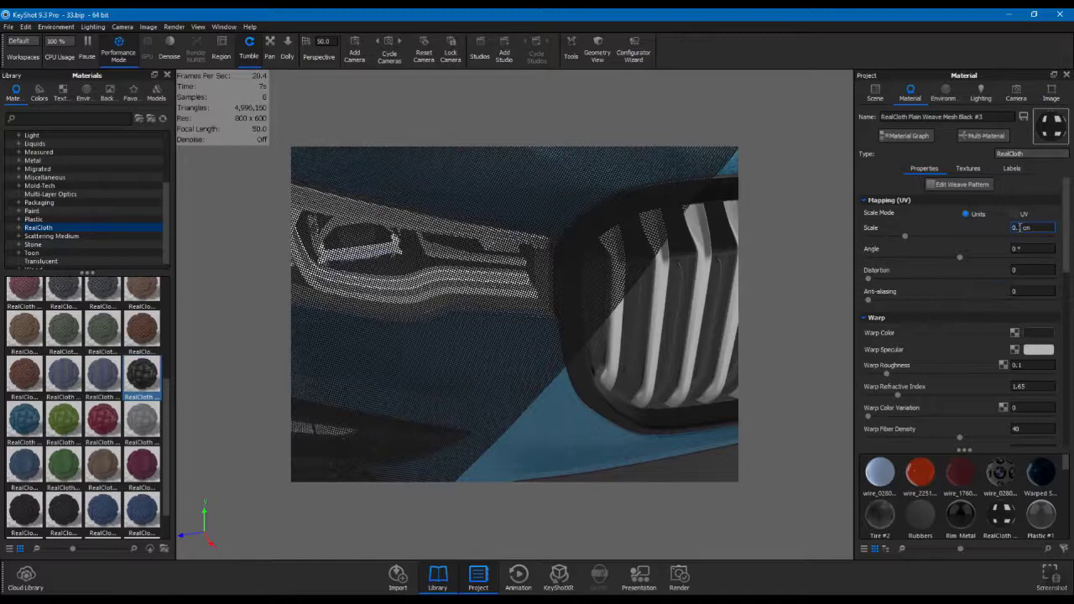
key(BackSpace)
text(05)
key(Return)
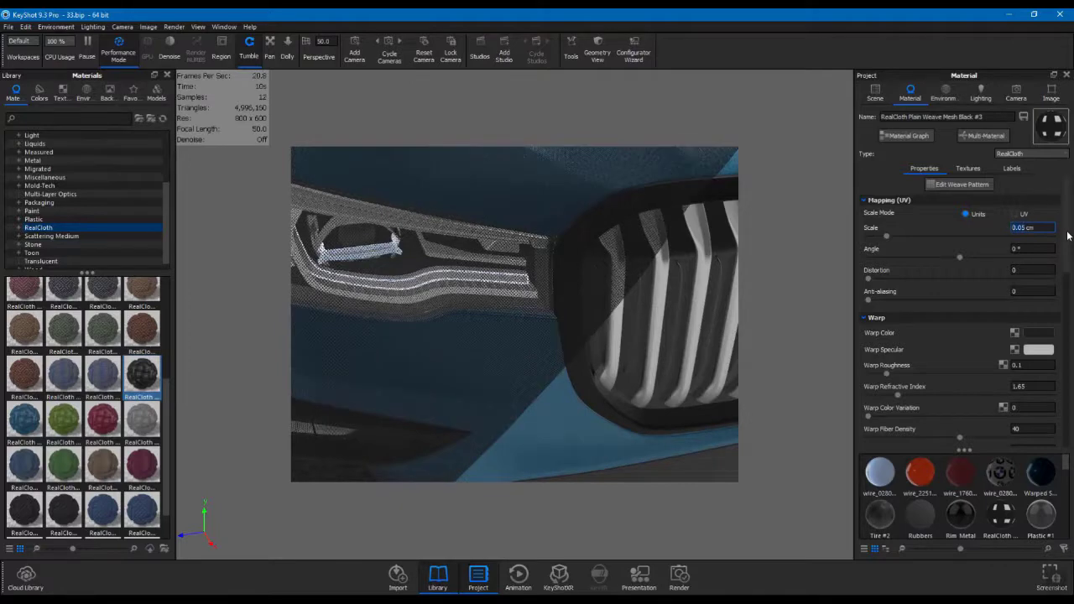
Step: Inspect the finer weave up close and on the whole draped car, and turn off performance mode
scroll(1067, 235, down, 10)
scroll(1067, 235, up, 10)
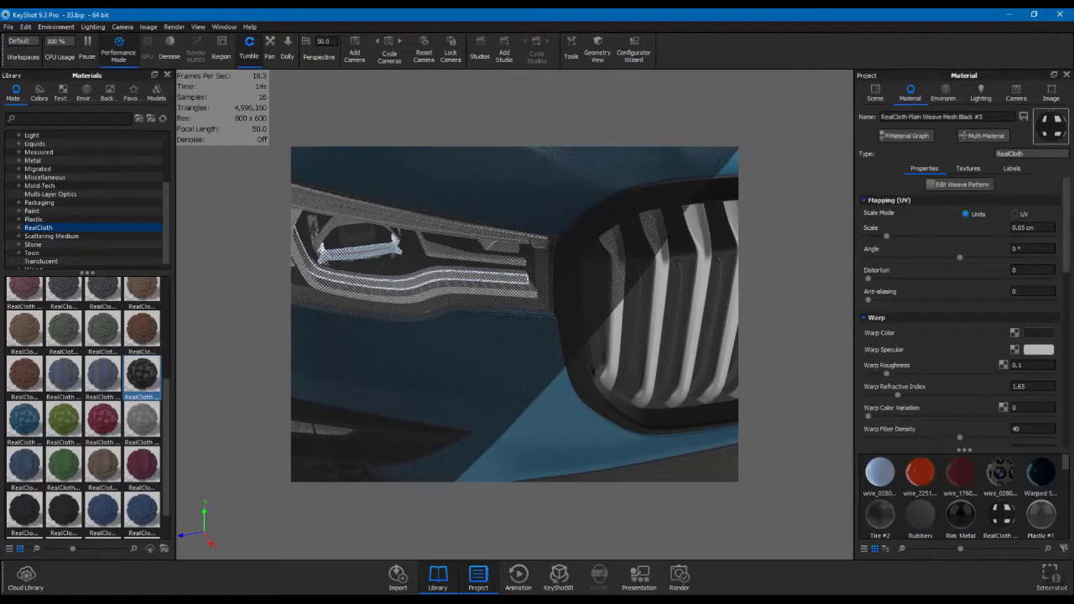
scroll(529, 345, down, 10)
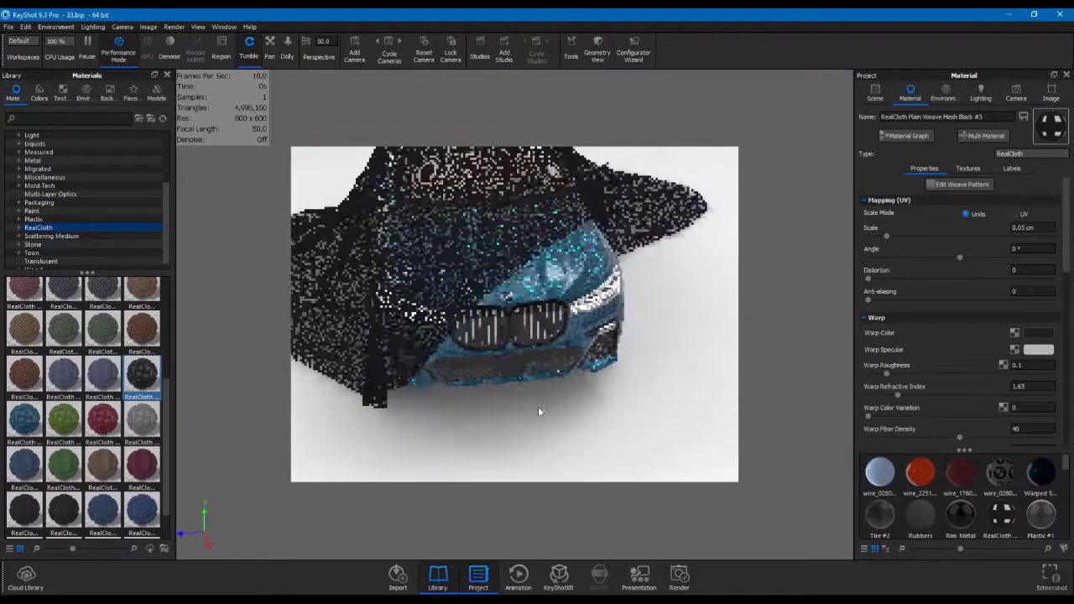
scroll(503, 401, down, 3)
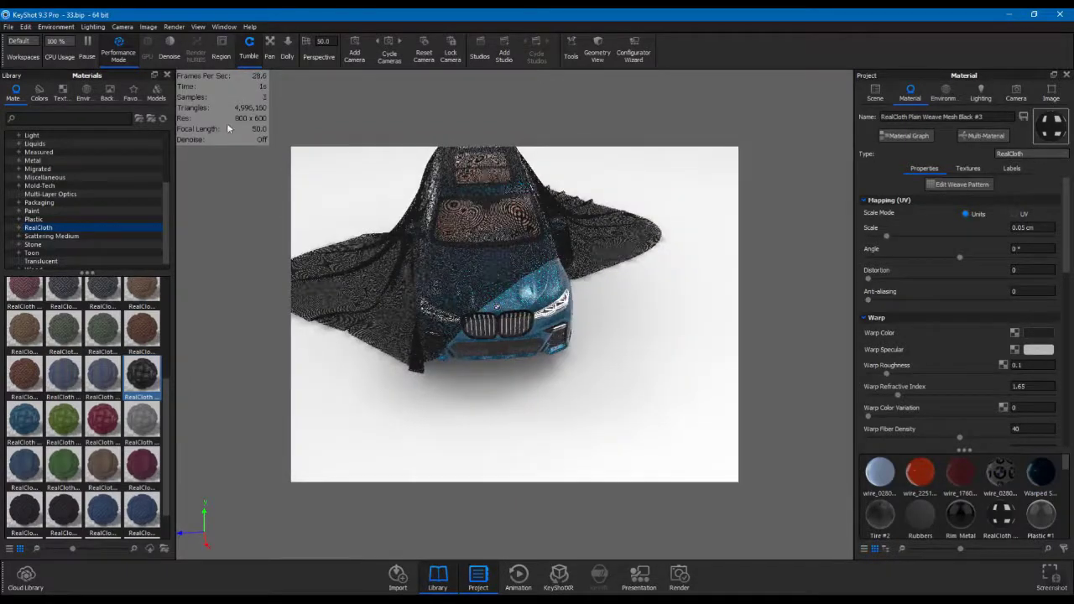
key(alt+p)
drag(564, 395, 620, 435)
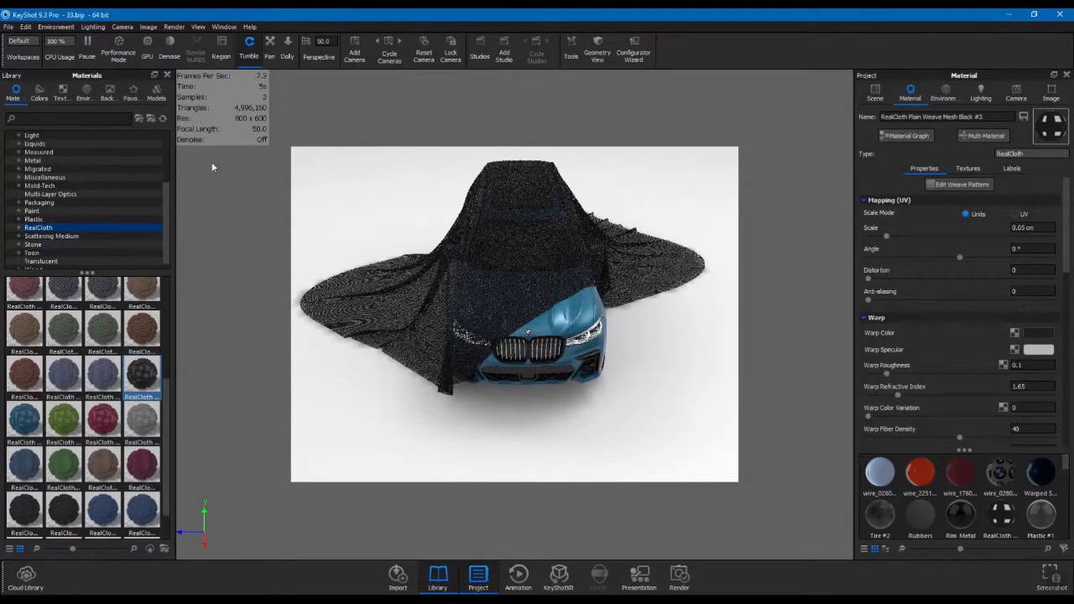
Step: Replace the scene's lighting environment with the All Black 4K studio environment
click(84, 98)
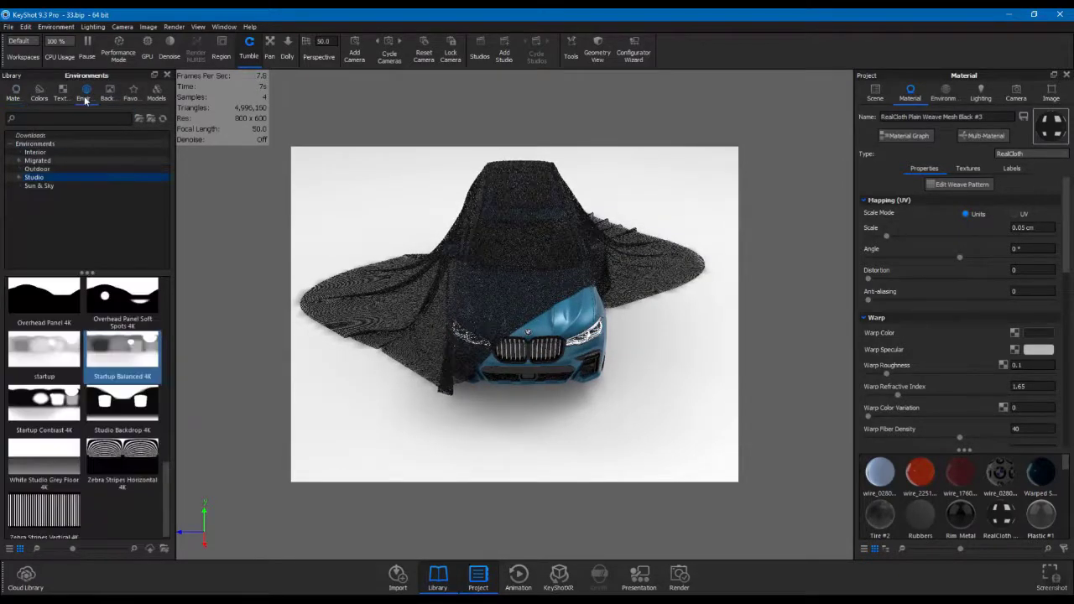
drag(165, 477, 163, 299)
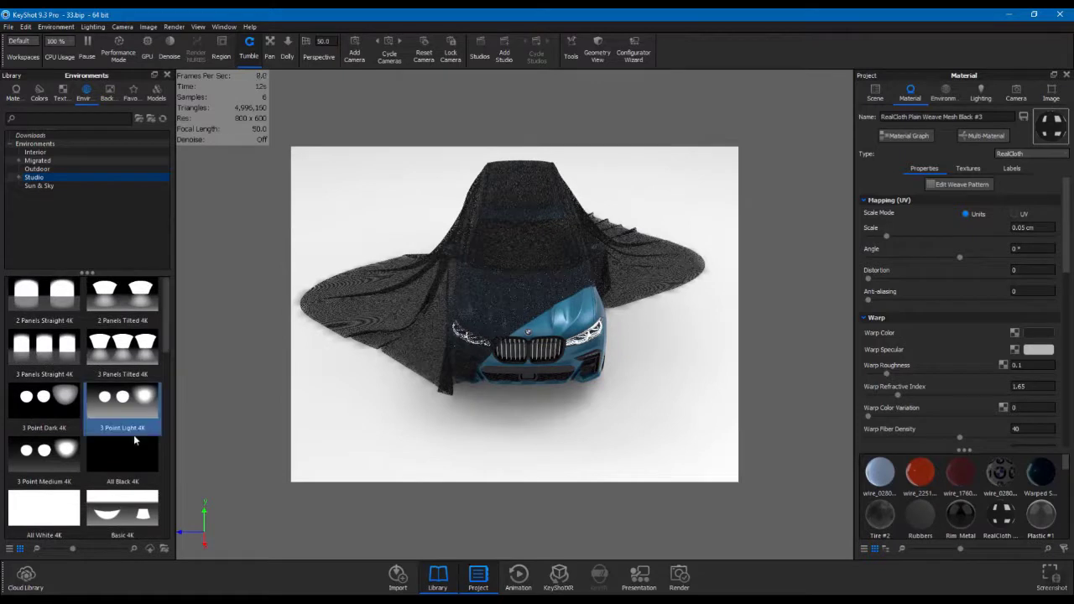
click(118, 453)
drag(118, 453, 433, 439)
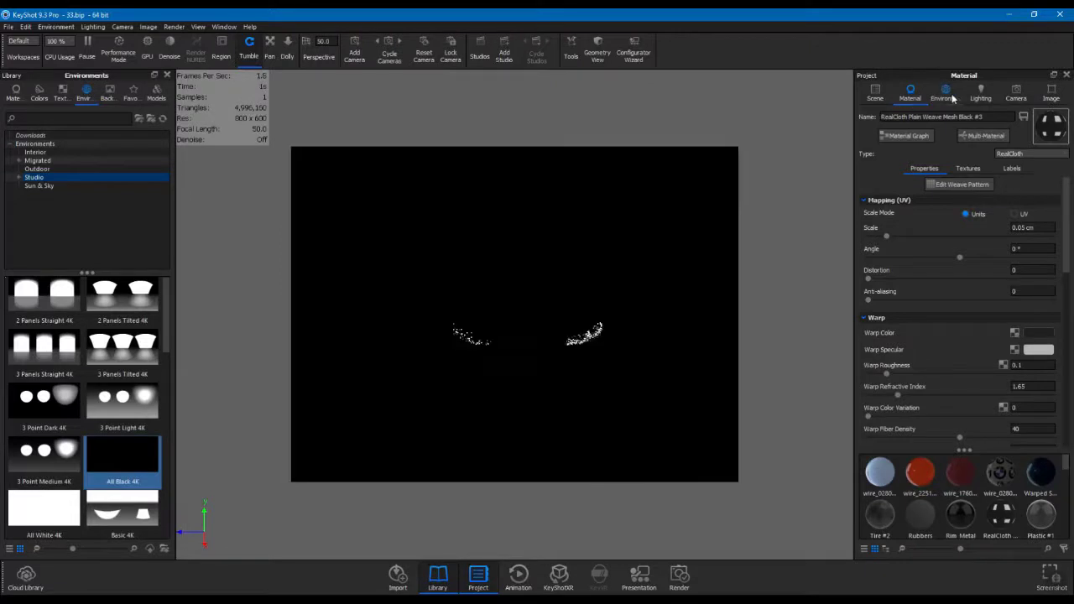
Step: Add a circular light pin to the HDRI environment and position its highlight on the front of the car
click(944, 92)
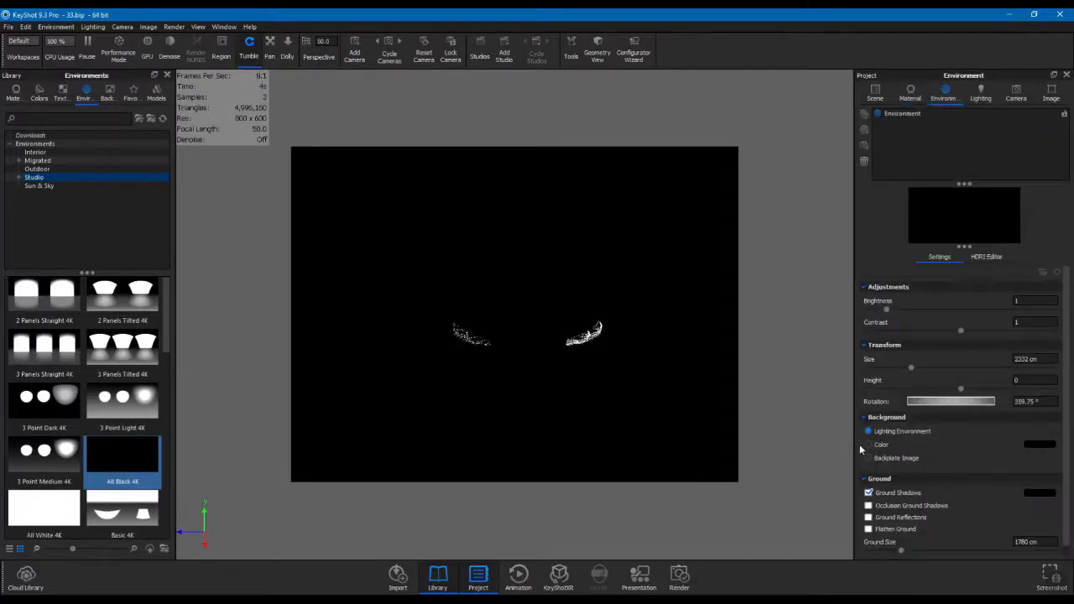
click(985, 258)
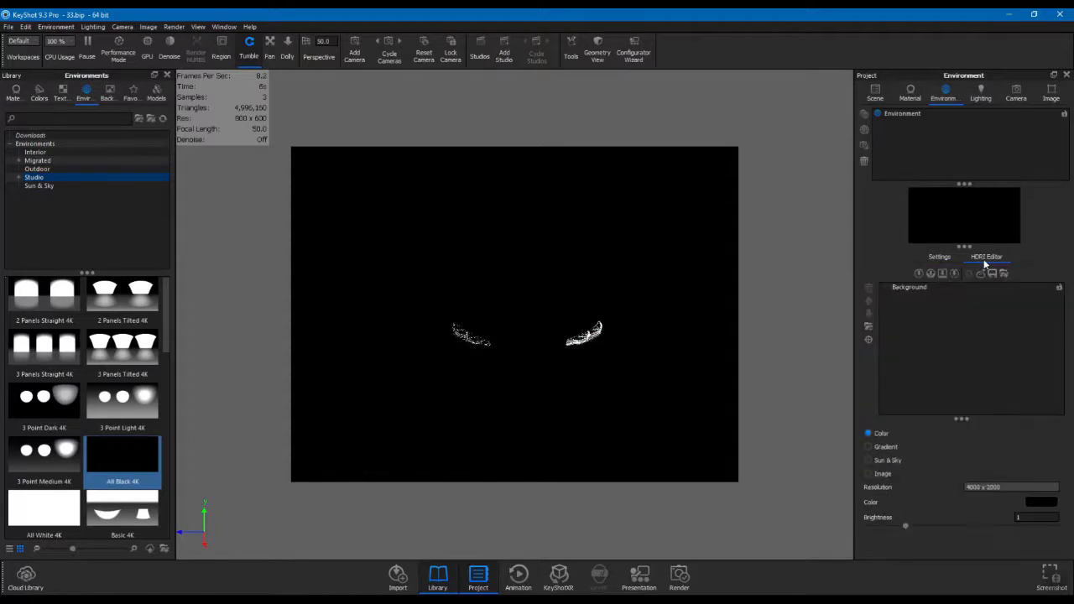
click(919, 274)
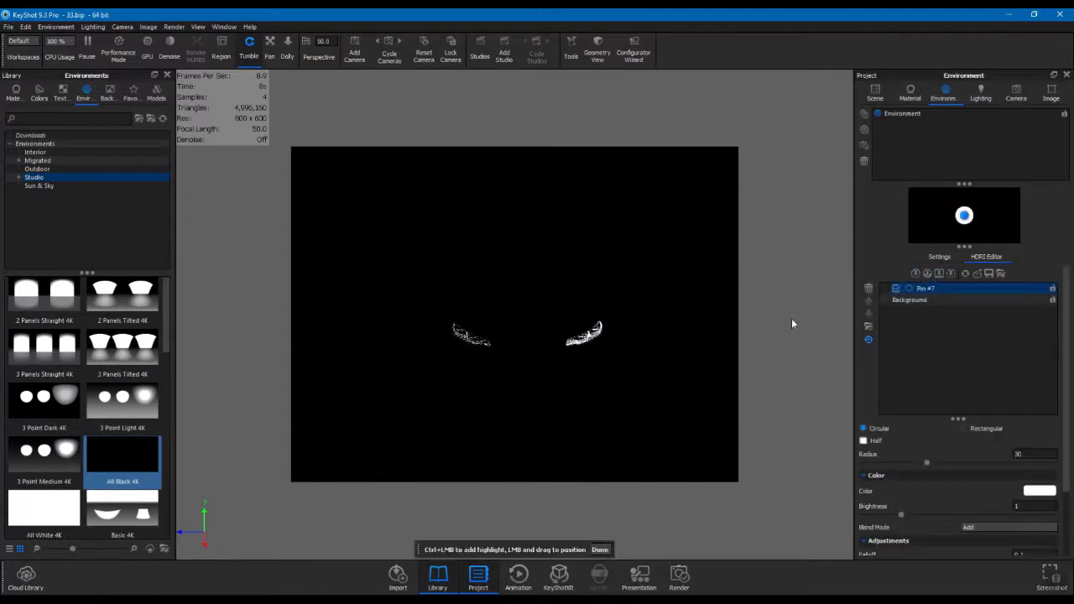
click(571, 322)
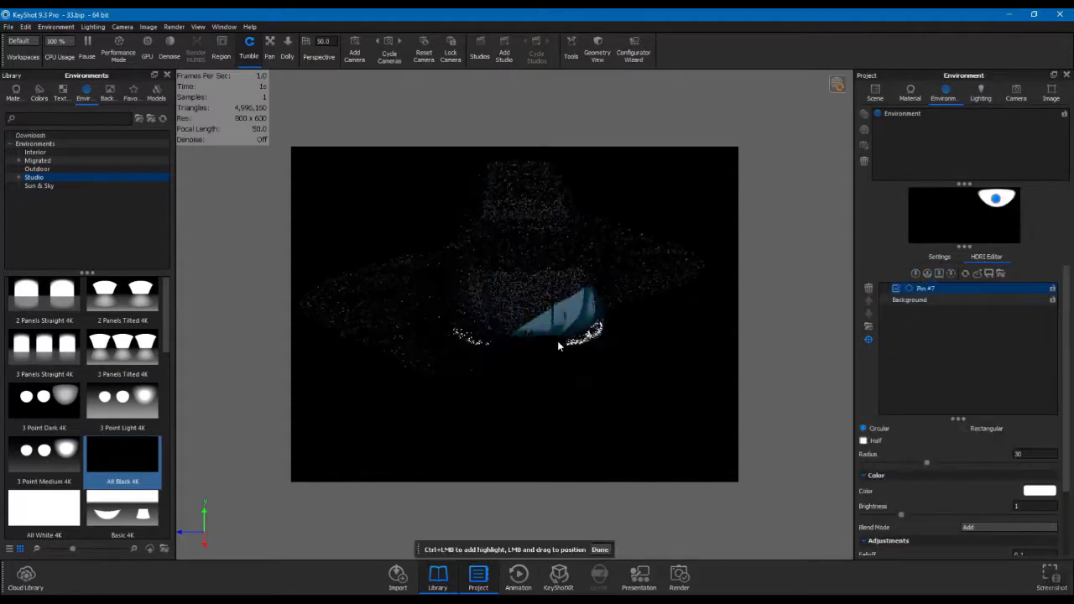
click(557, 340)
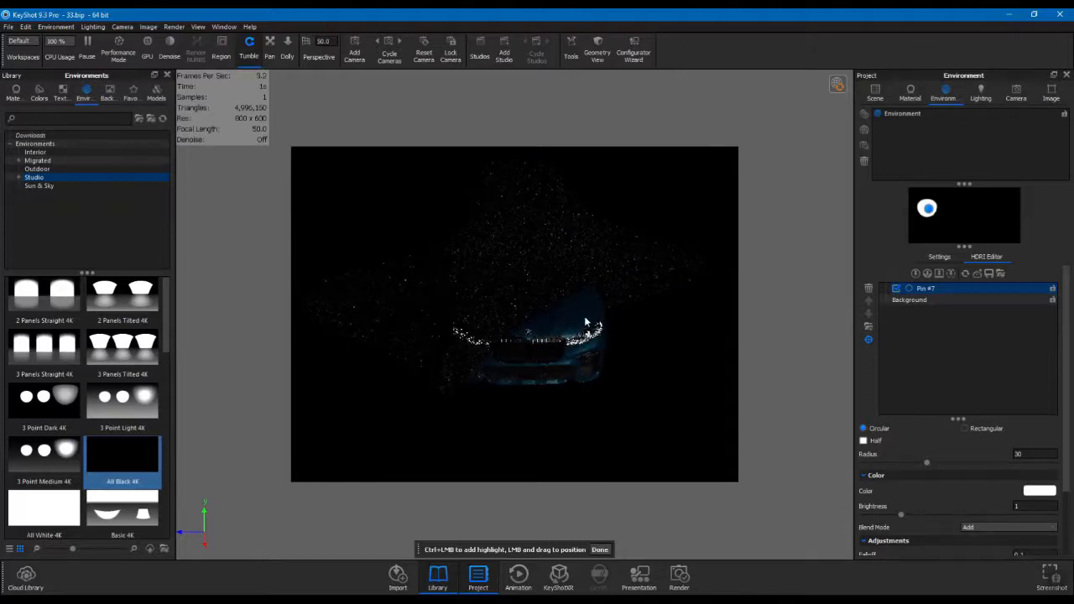
click(600, 549)
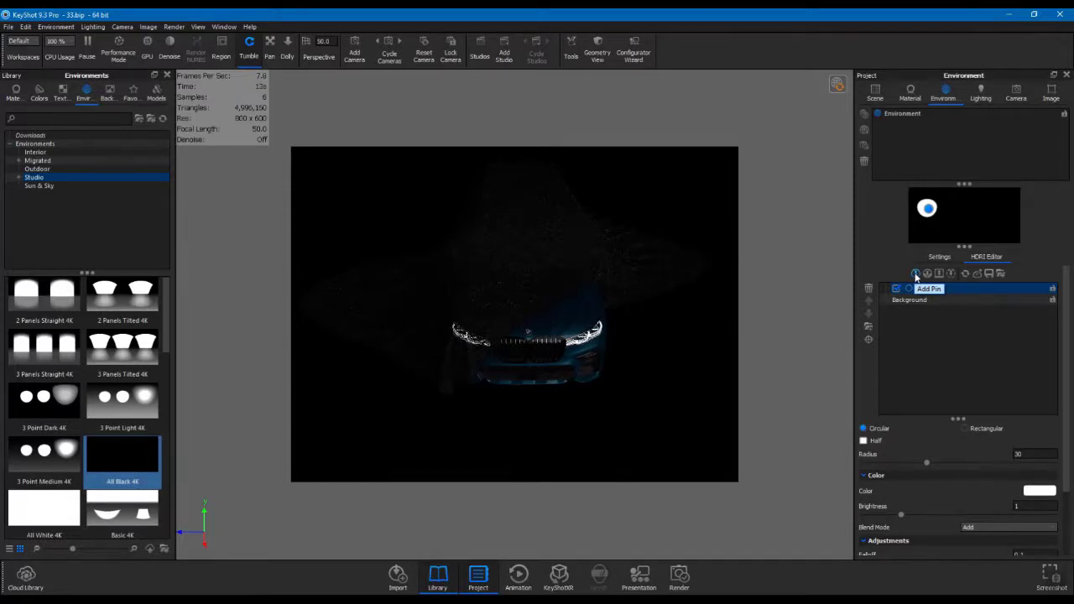
click(838, 86)
Step: Collapse the Fabric and Ground Plane groups in the scene tree
click(873, 91)
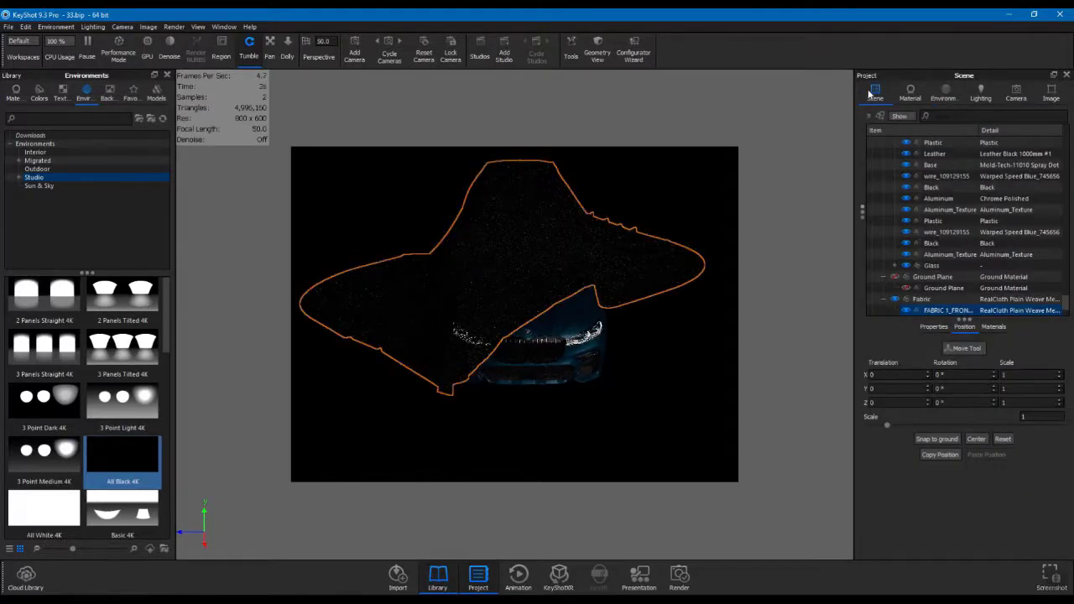
click(884, 299)
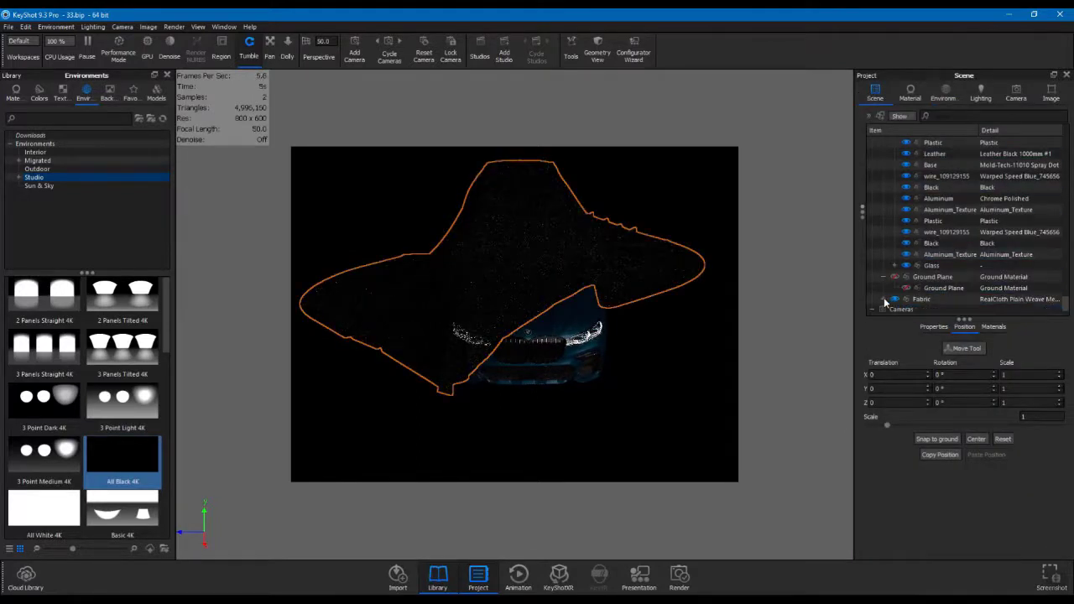
click(884, 277)
click(890, 279)
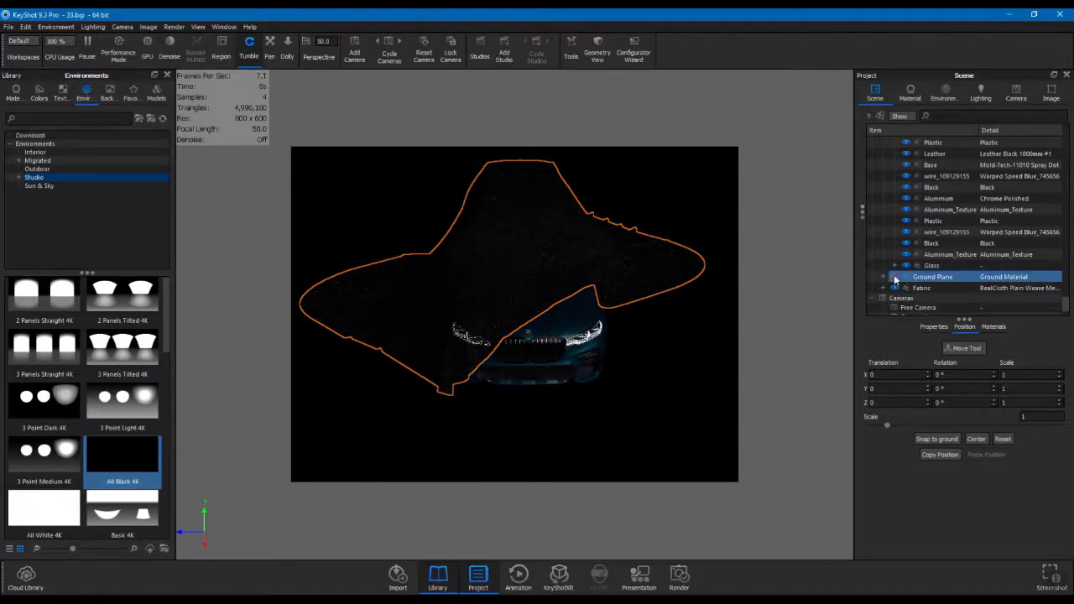
click(895, 277)
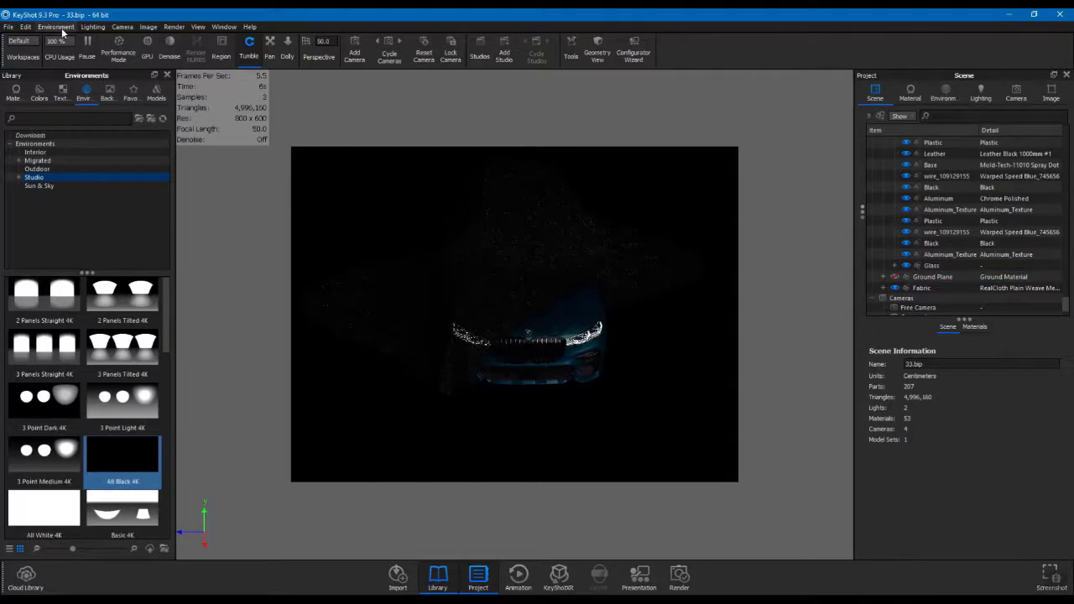
Step: Add a sphere to the scene with scale 5 and Y translation 0
click(26, 28)
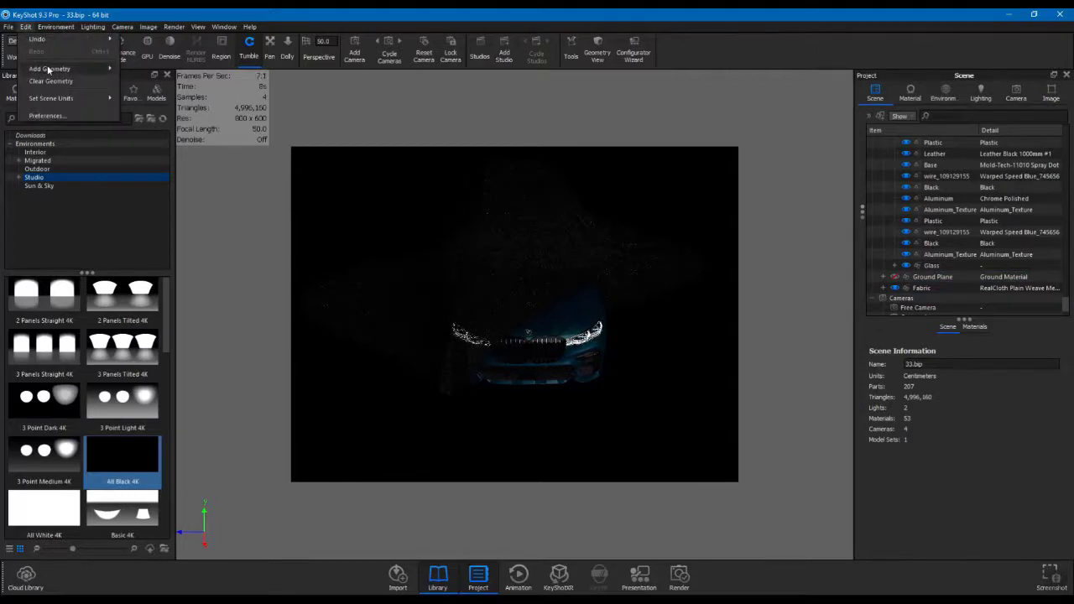
mouse_move(75, 68)
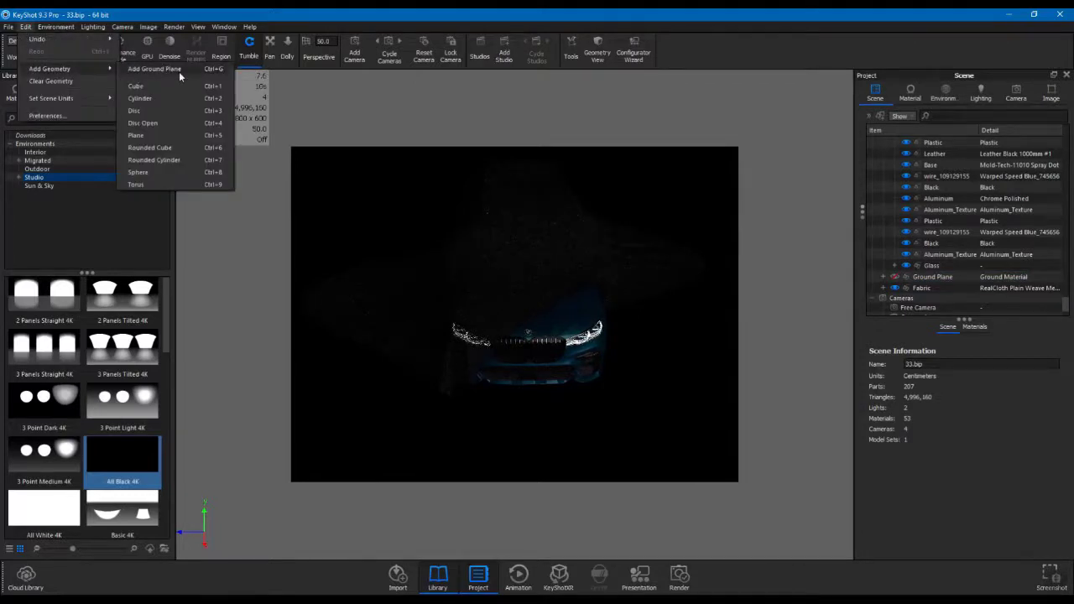
click(162, 174)
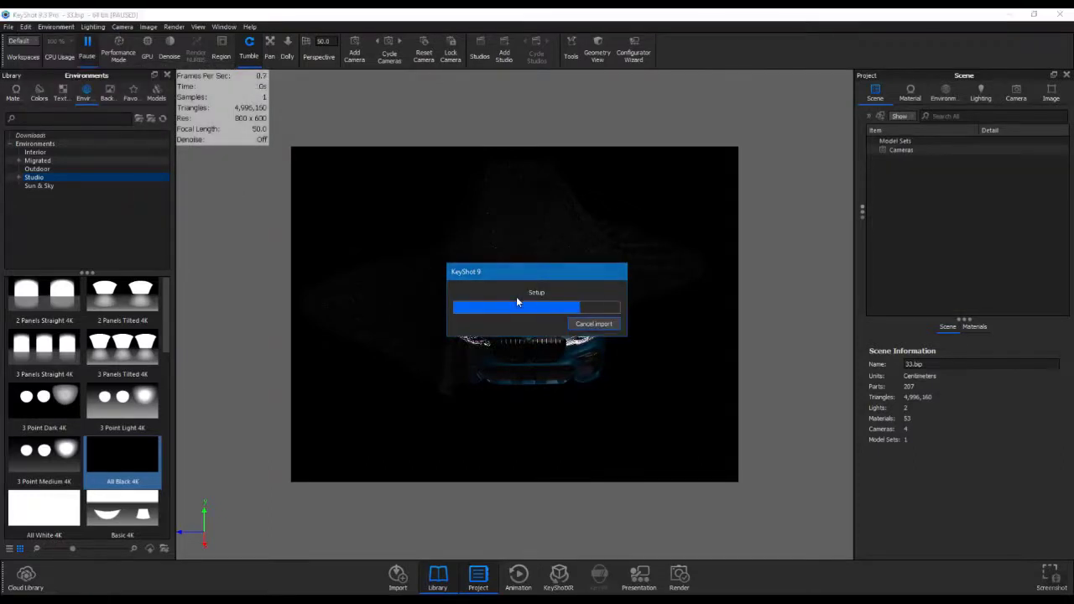
drag(1041, 418, 994, 418)
text(5)
drag(878, 391, 851, 392)
text(0)
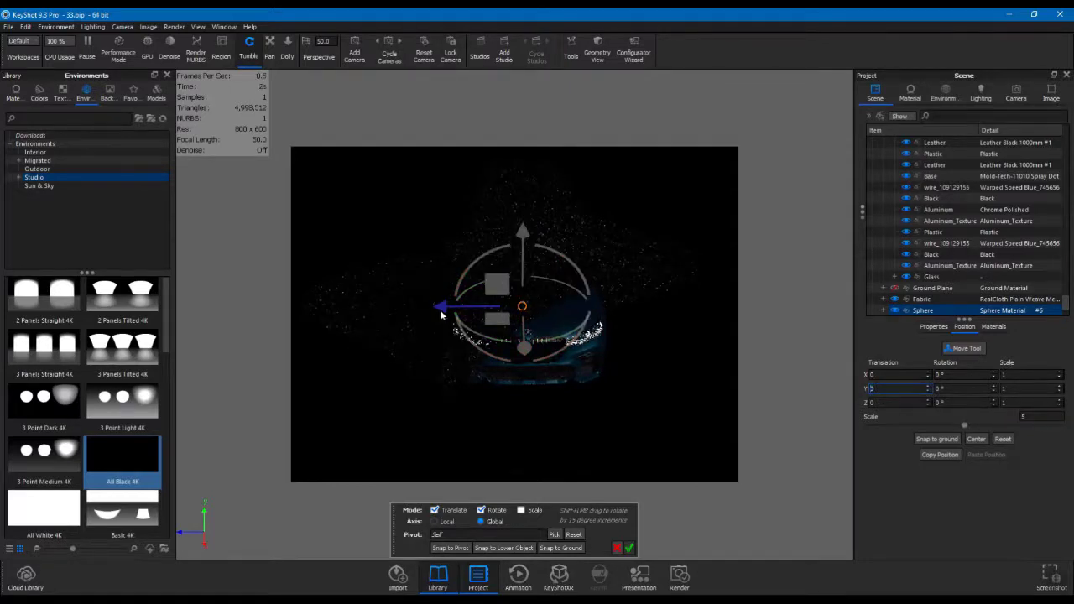
click(630, 548)
Step: Move the sphere along the Z axis to beside the car's uncovered headlight
scroll(926, 298, down, 2)
click(884, 244)
click(933, 254)
click(965, 348)
drag(547, 319, 702, 319)
Step: Change the sphere's material type to Area Light and set its power to 5000 lumen
double_click(1016, 254)
click(1026, 155)
click(1021, 360)
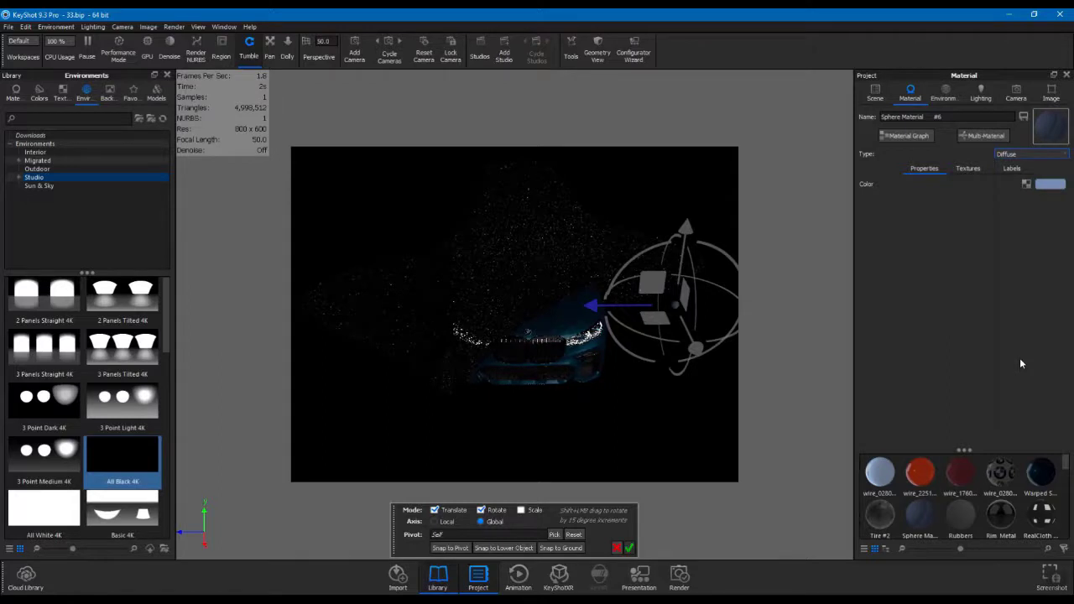
click(1020, 363)
click(1008, 200)
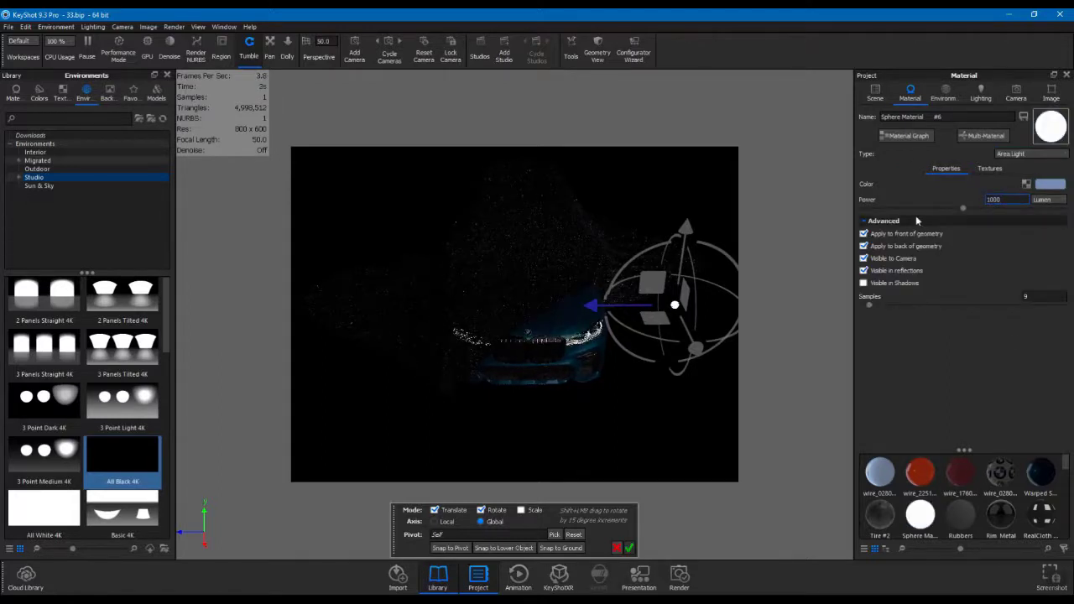
text(500)
key(BackSpace)
key(BackSpace)
key(BackSpace)
key(BackSpace)
key(BackSpace)
key(BackSpace)
key(BackSpace)
text(5000)
Step: Set the sphere area light's color to white
click(1050, 184)
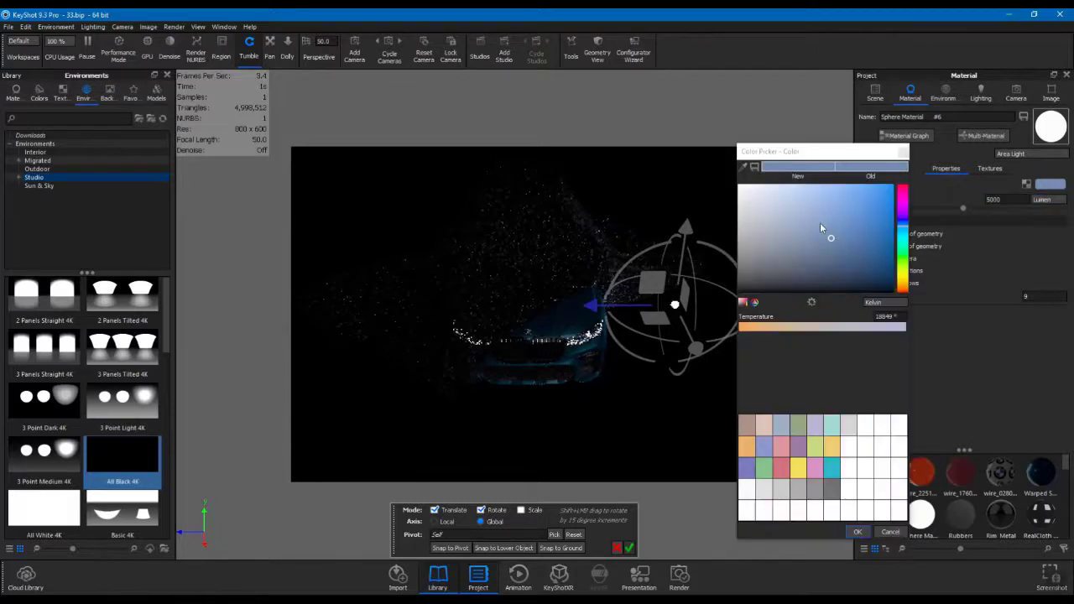
click(826, 507)
click(857, 532)
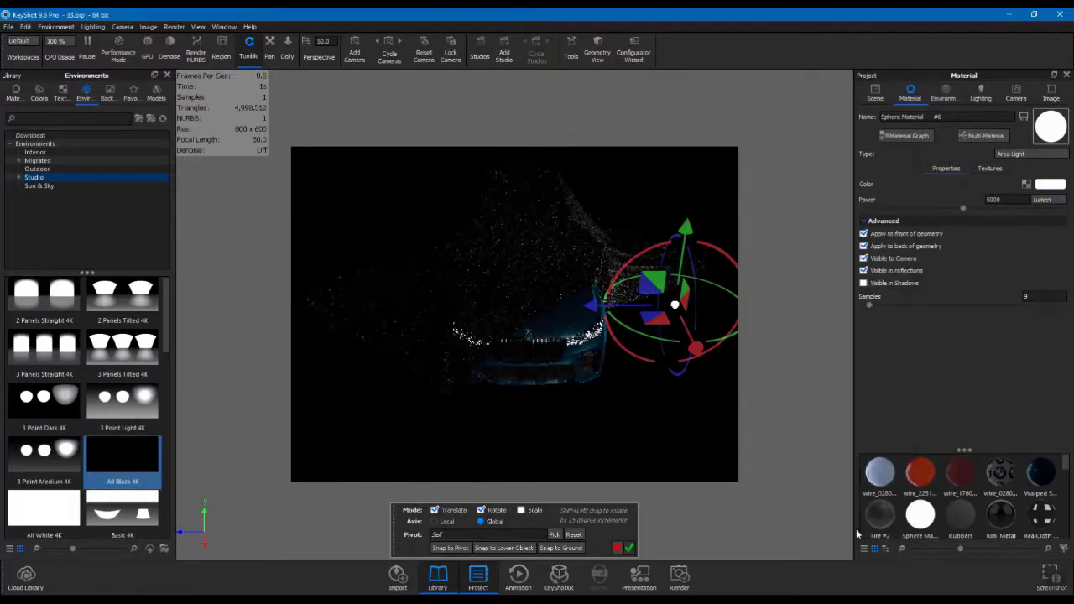
Step: Move the sphere light up beside the covered car to about X 12.4, Y 16.2, Z -13.8
drag(685, 229, 658, 171)
drag(667, 297, 674, 308)
drag(567, 268, 554, 274)
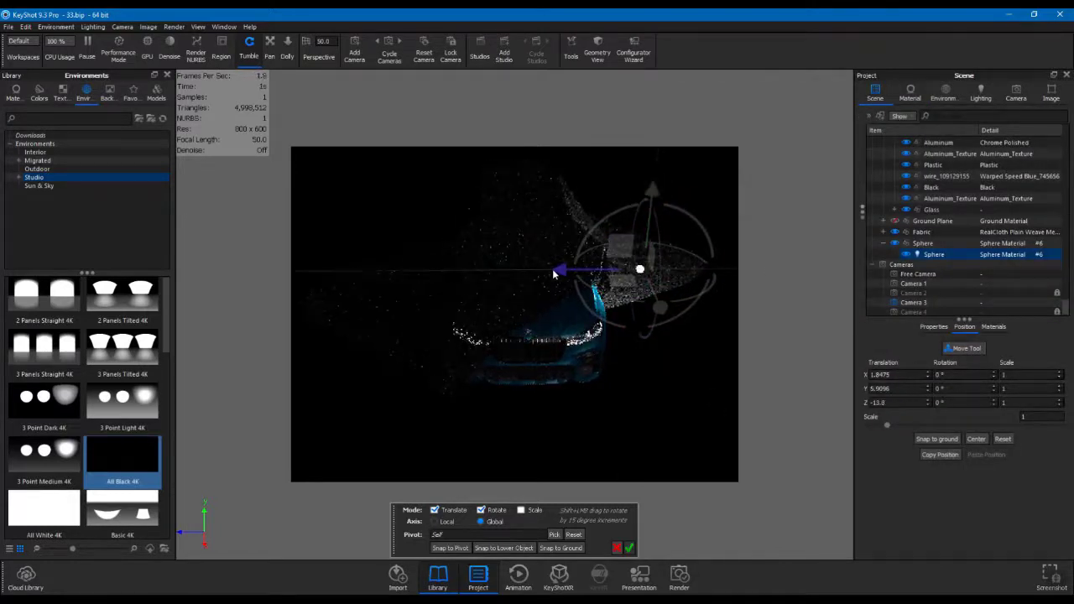
drag(659, 309, 716, 440)
drag(678, 225, 697, 128)
drag(692, 252, 698, 262)
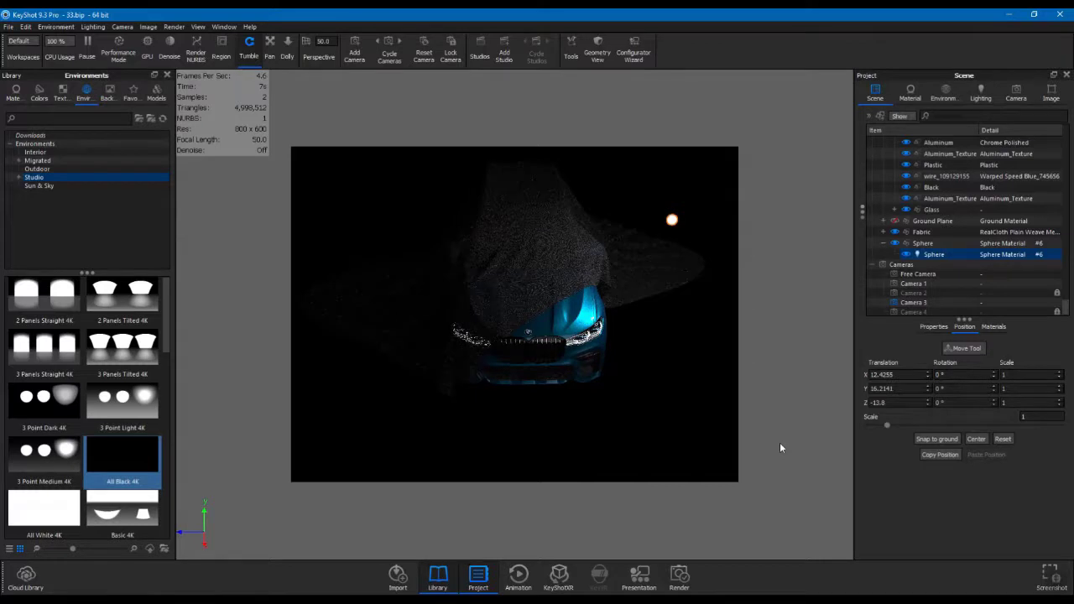
Step: Add a second sphere to the scene with scale 5 and Y translation 0
click(26, 26)
mouse_move(59, 68)
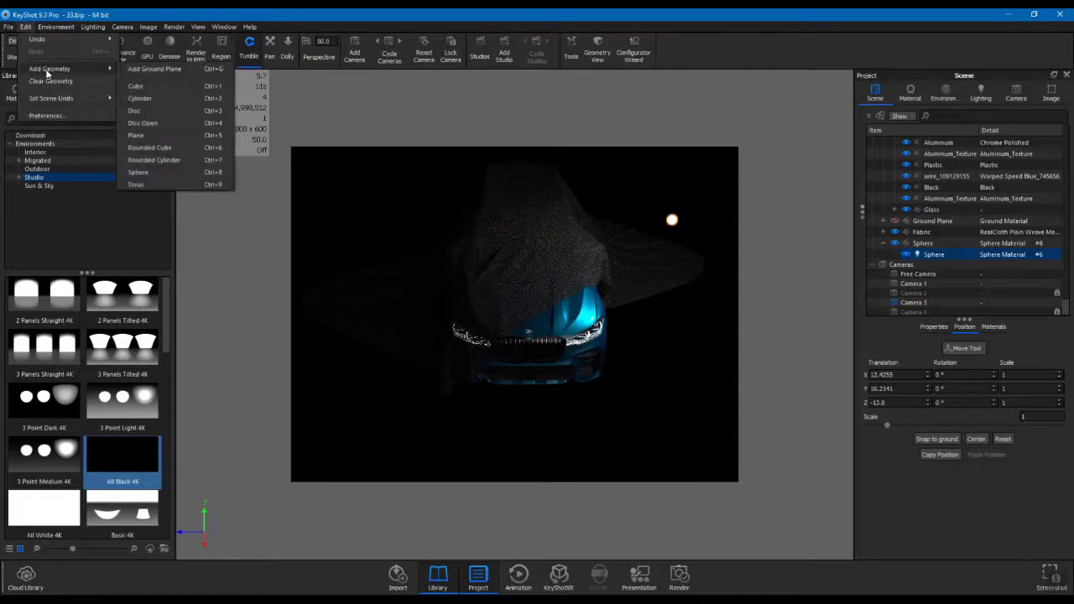
click(159, 191)
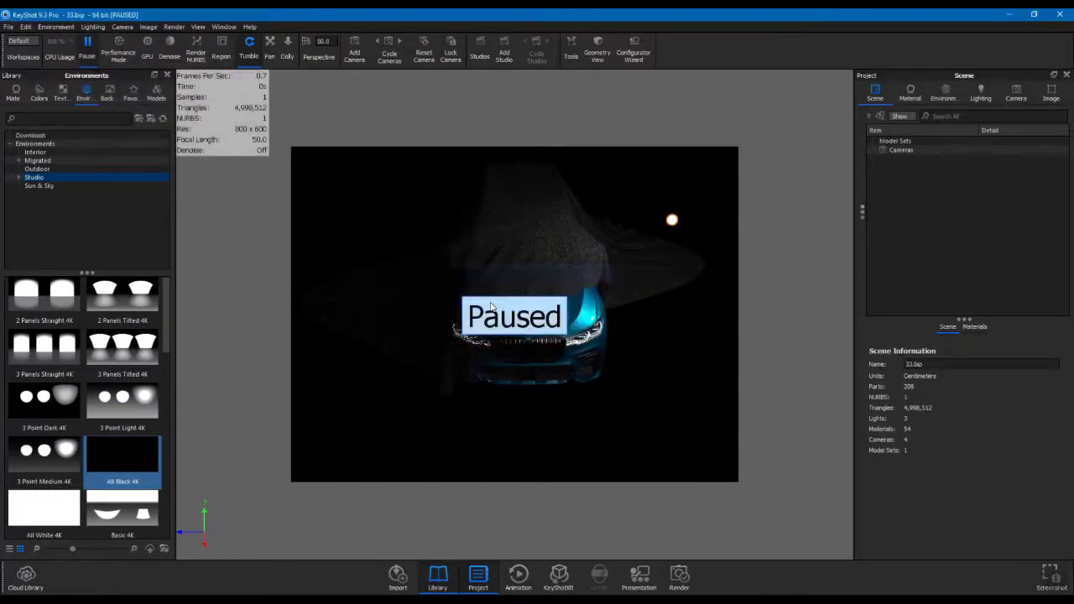
click(490, 301)
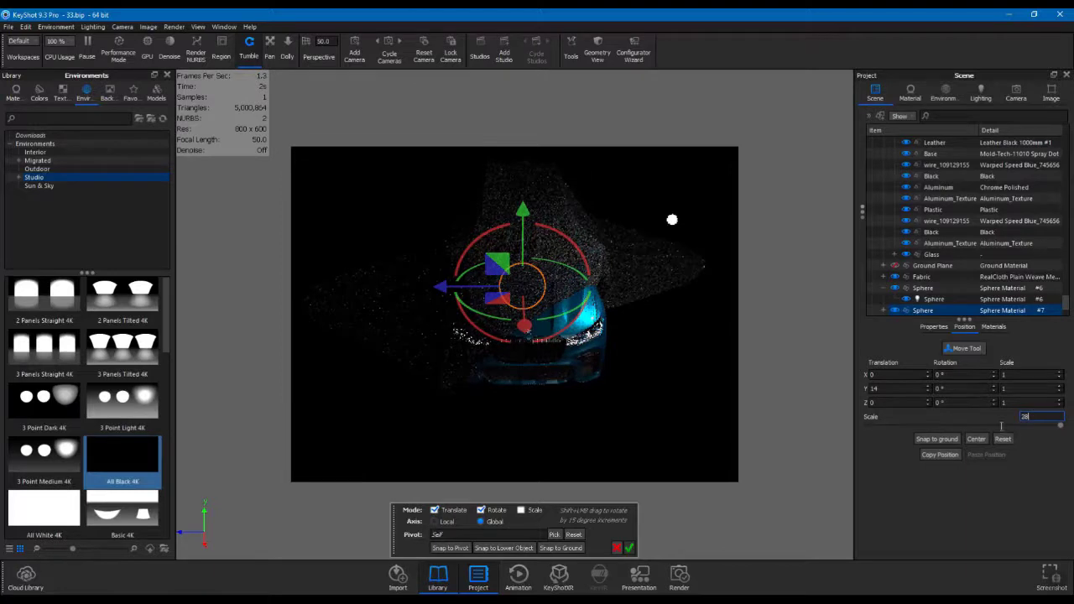
text(5)
drag(912, 389, 819, 391)
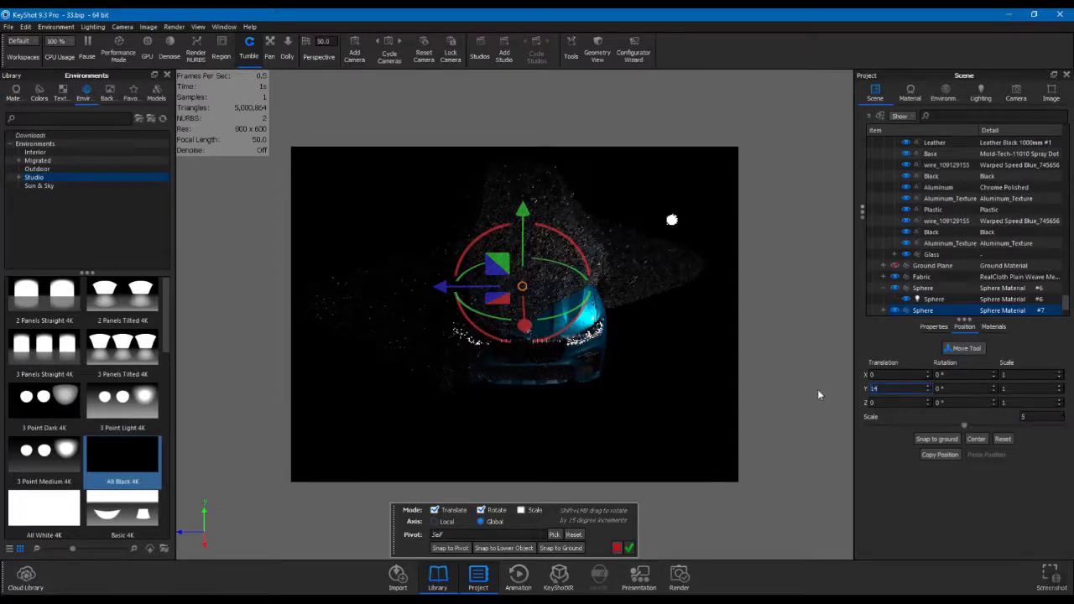
click(629, 548)
Step: Select the part inside the second sphere's group and open the Geometry View, resized to leave the render mostly uncovered
scroll(930, 302, down, 2)
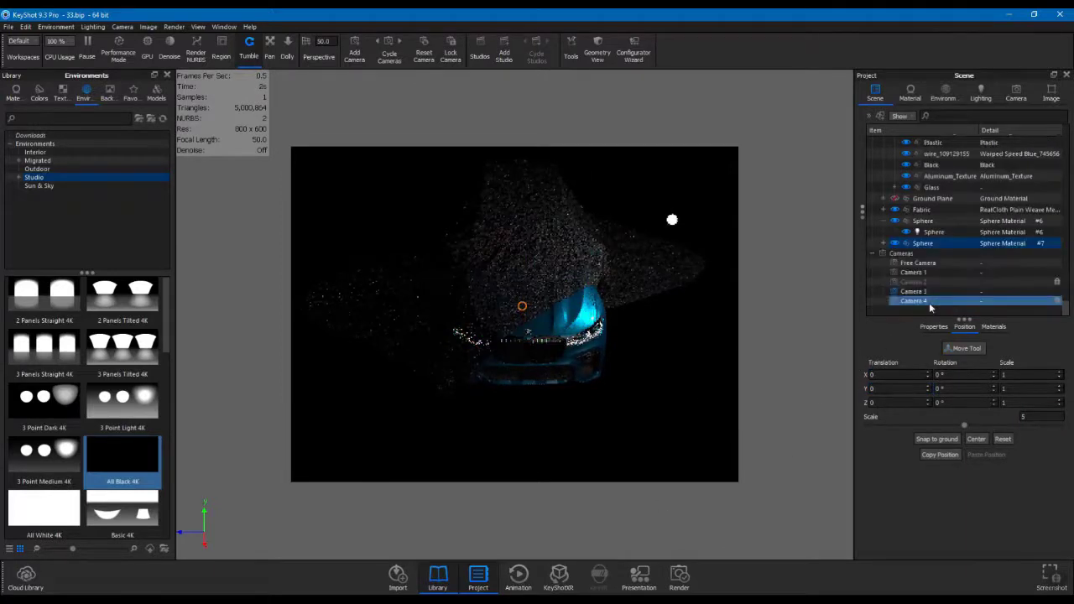
click(883, 243)
click(967, 254)
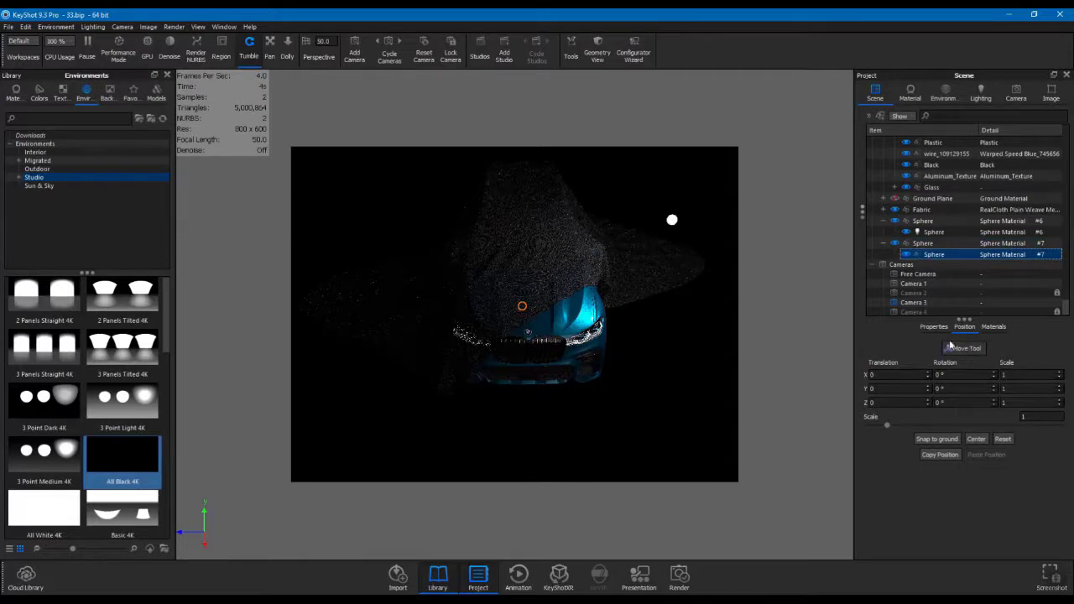
click(598, 48)
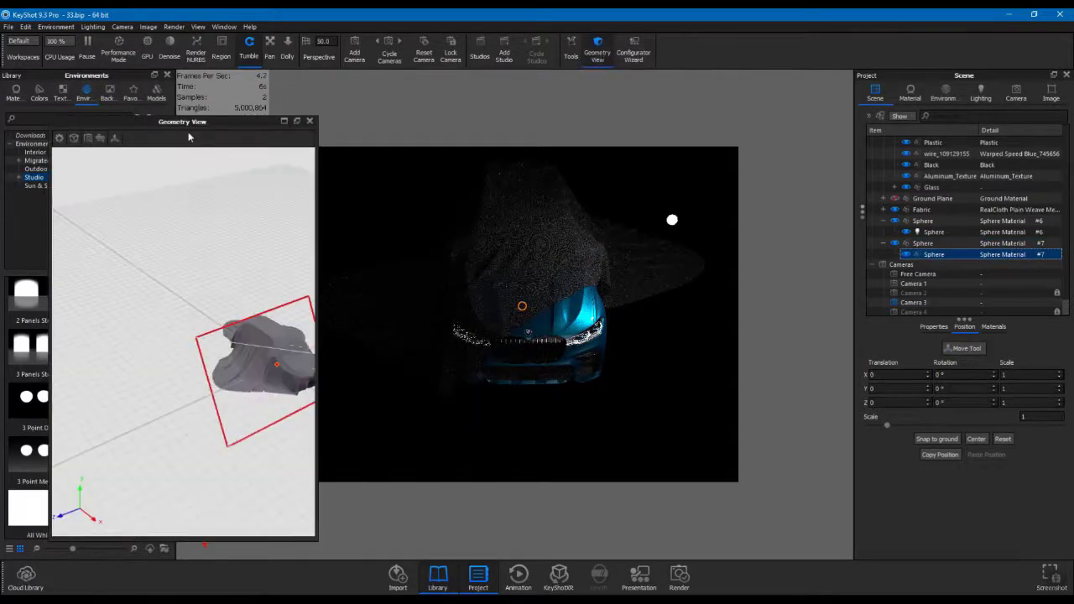
drag(193, 123, 212, 141)
drag(218, 200, 218, 509)
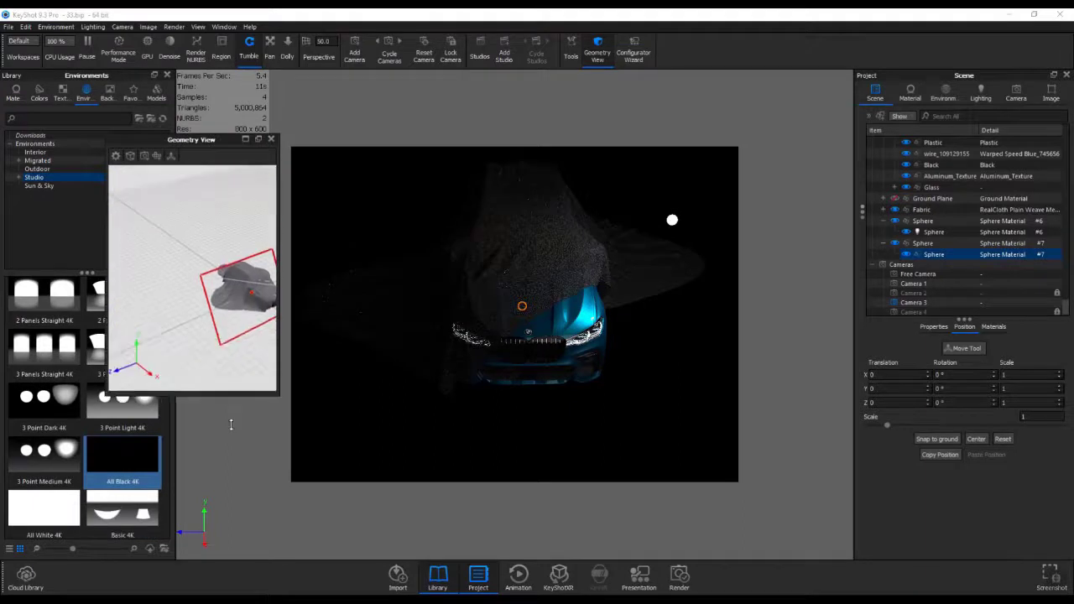
drag(109, 392, 36, 392)
drag(277, 424, 309, 424)
Step: Enable translation in the Geometry View's move tool and move the second sphere to about X -18.5, Z 20.8
click(100, 157)
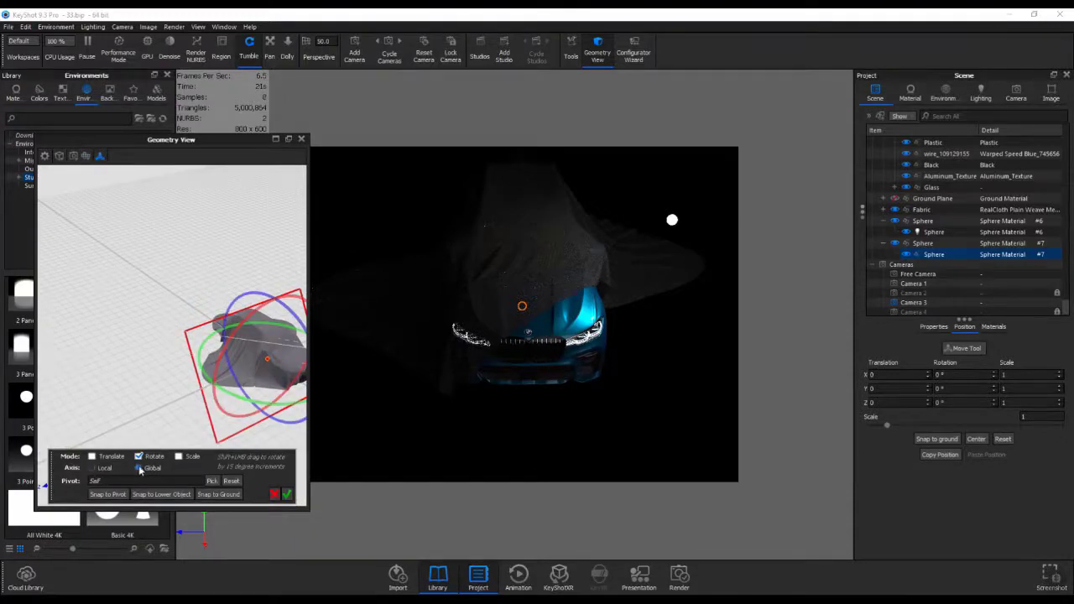
click(93, 456)
drag(199, 397, 145, 417)
drag(281, 423, 219, 393)
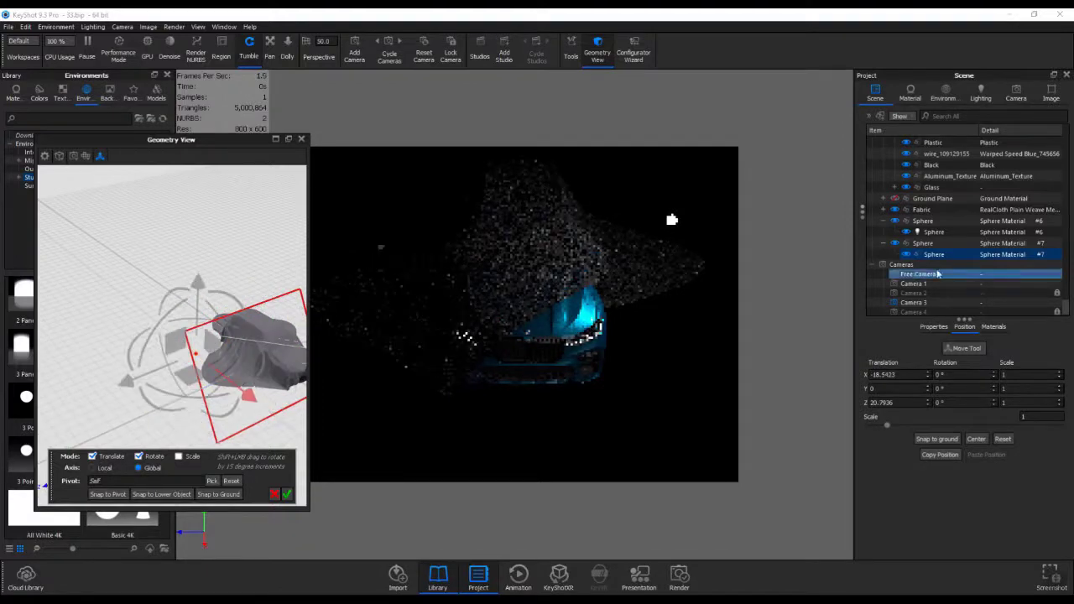
Step: Change the second sphere's material type to Area Light and set its color to white
double_click(934, 255)
click(1030, 154)
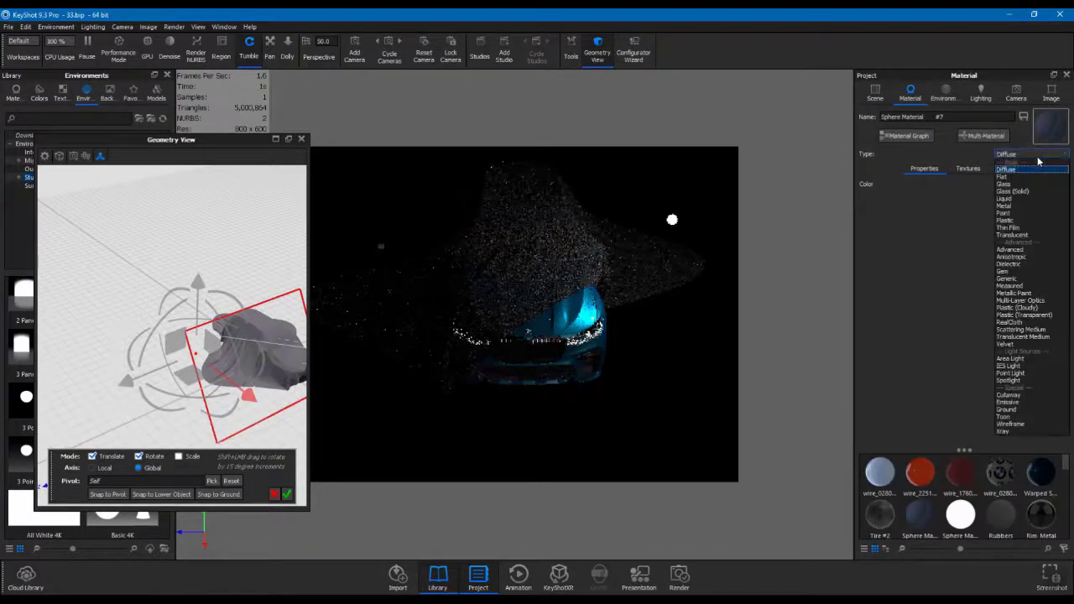
click(1013, 360)
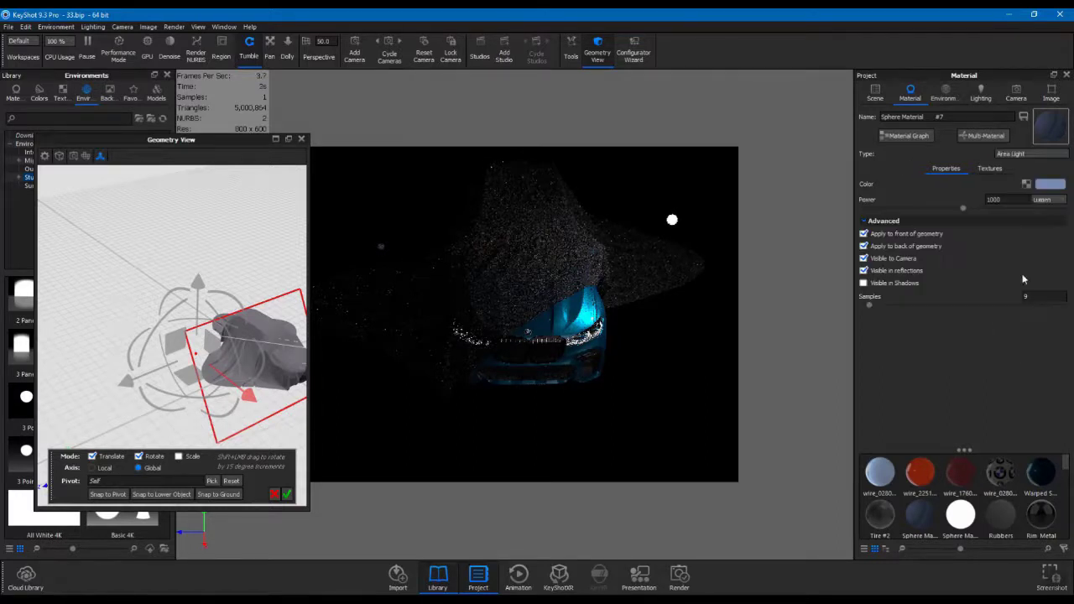
click(1053, 186)
drag(825, 224, 684, 169)
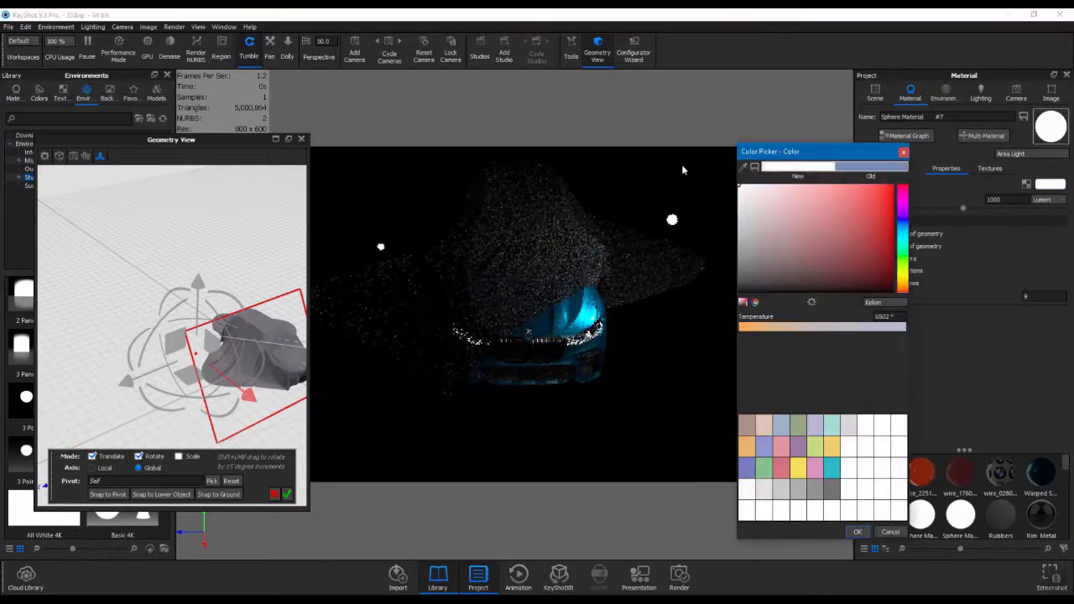
click(858, 531)
Step: Set the second area light's power to 100 Watt
click(1043, 201)
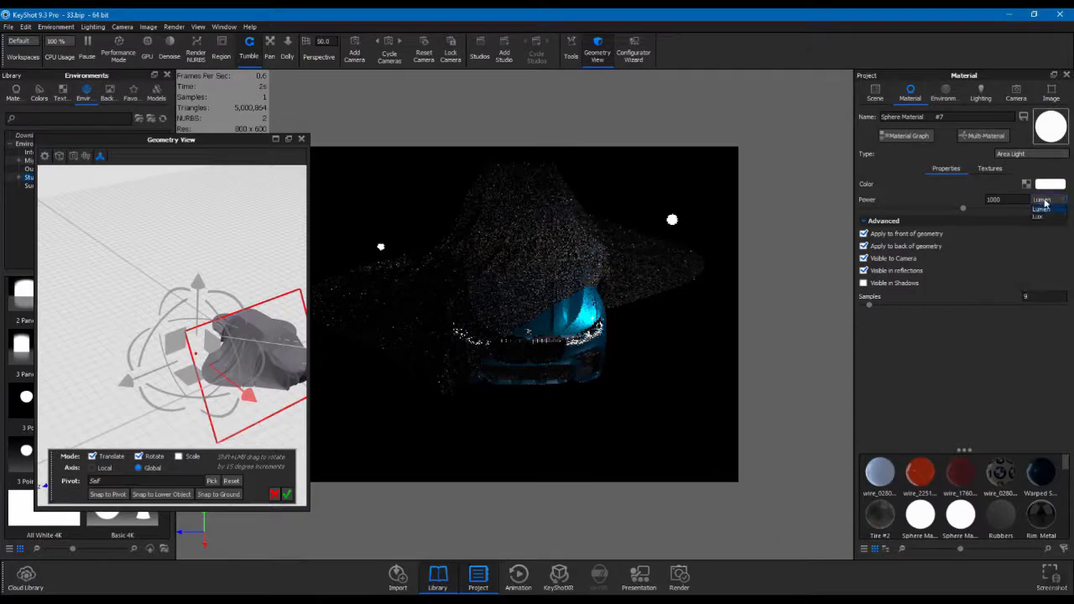
click(1046, 206)
double_click(1003, 199)
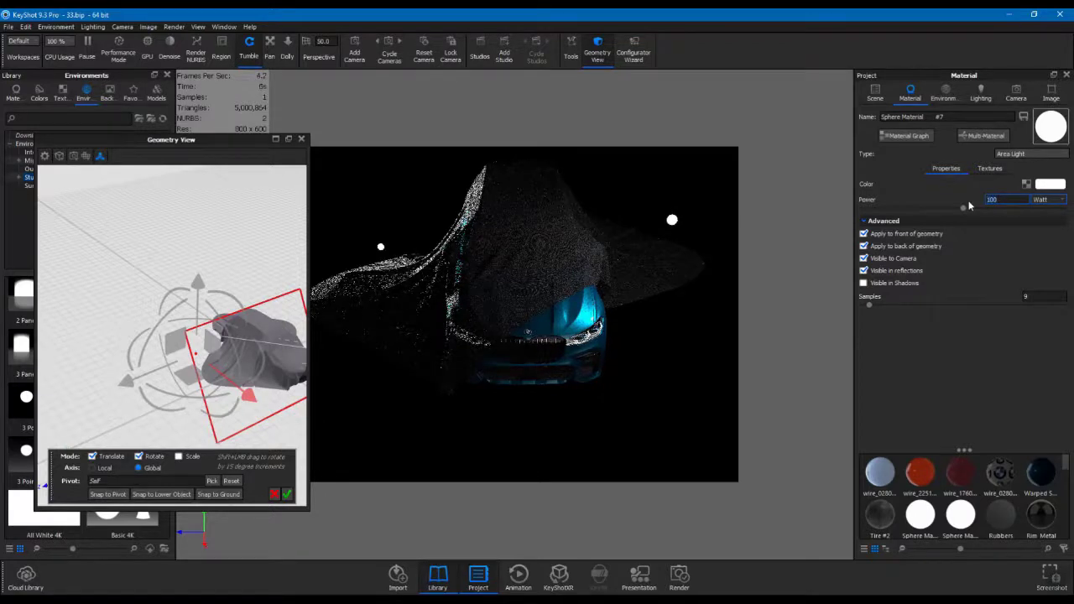
key(Return)
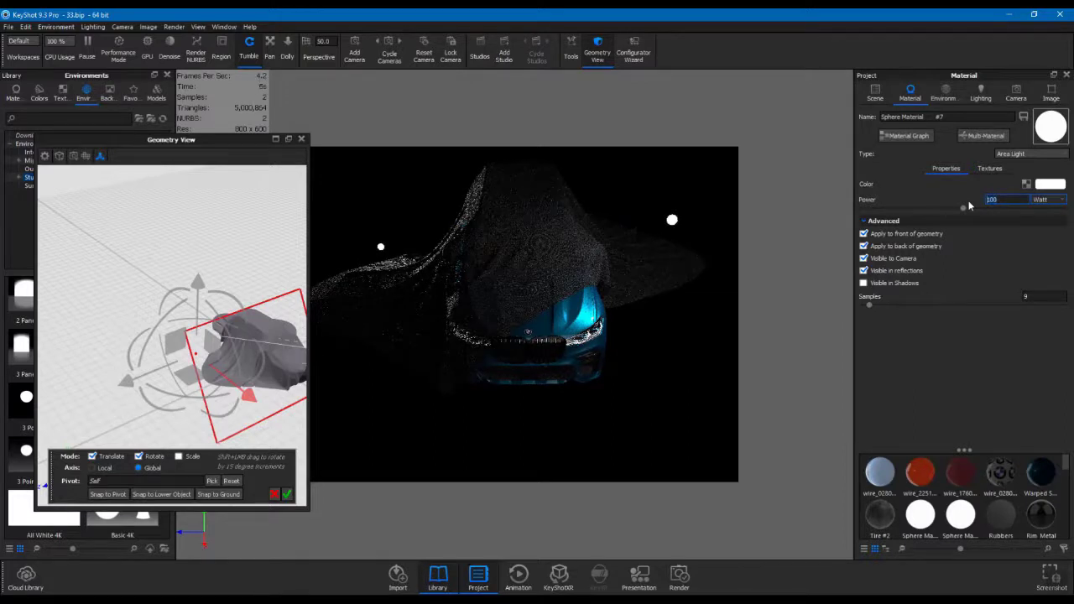
Step: Move the second sphere light to about X -24.7, Y 8.8, Z 21.2 and accept the position
mouse_move(250, 400)
mouse_down()
mouse_move(227, 386)
mouse_move(241, 394)
mouse_up()
click(875, 93)
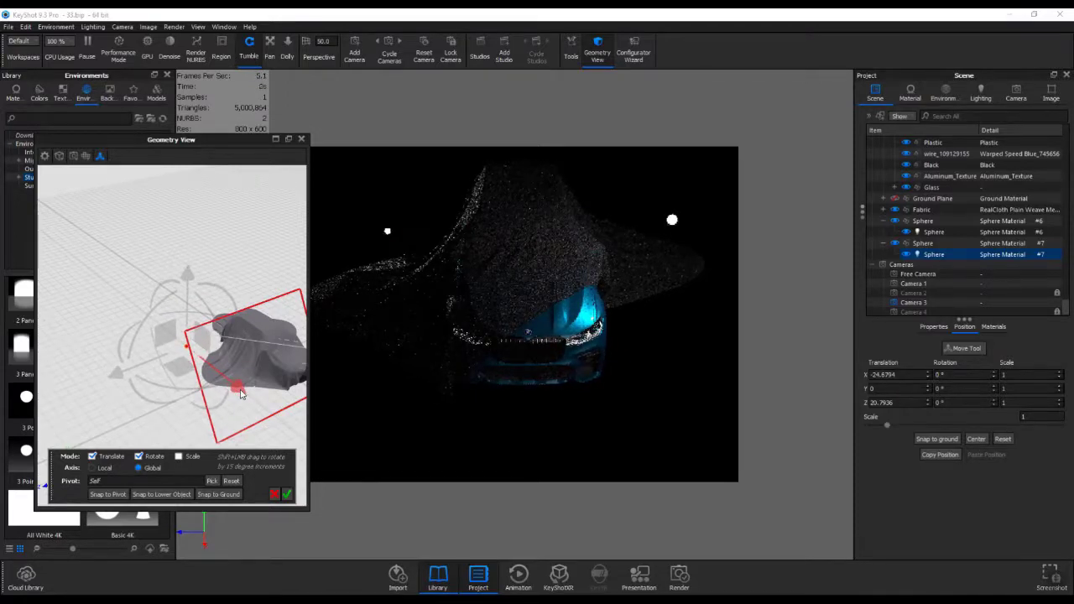
drag(191, 274, 203, 247)
drag(117, 360, 113, 354)
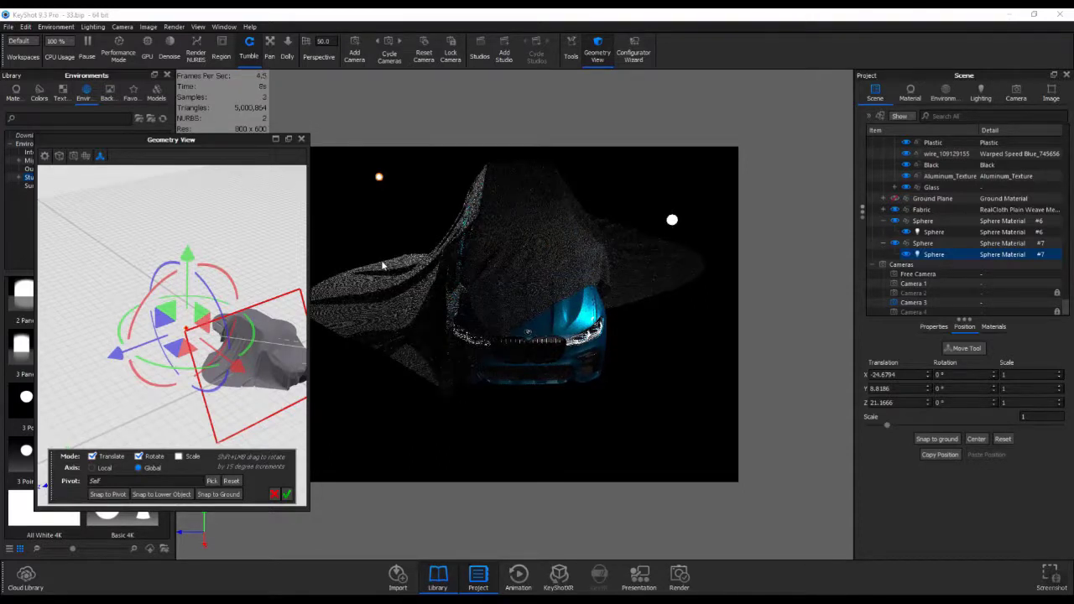
key(Return)
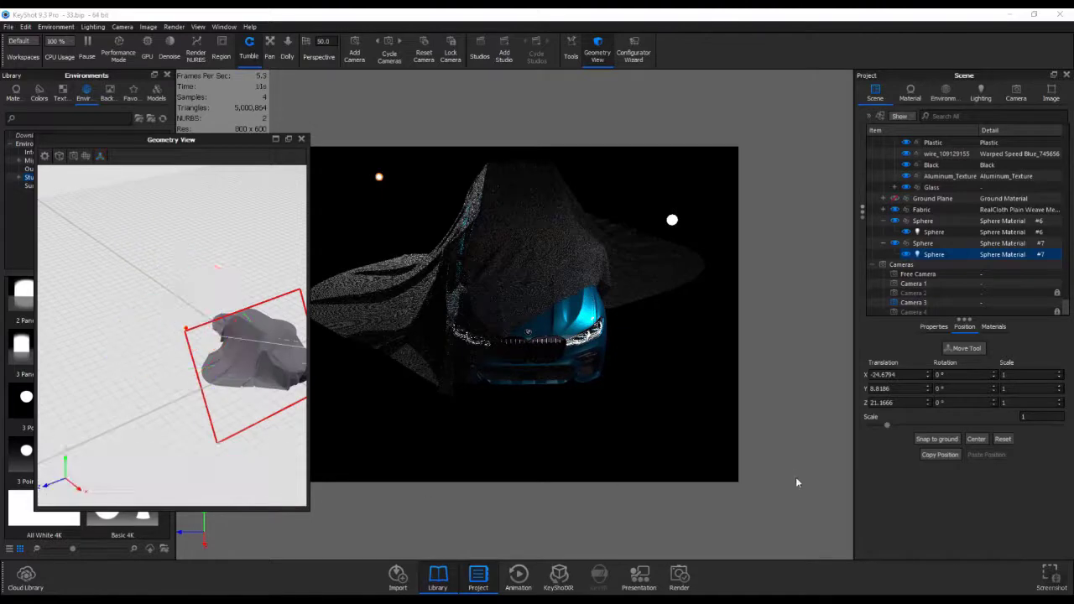
Step: Change the second sphere's material type from Area Light to Spotlight
double_click(1009, 243)
click(1032, 154)
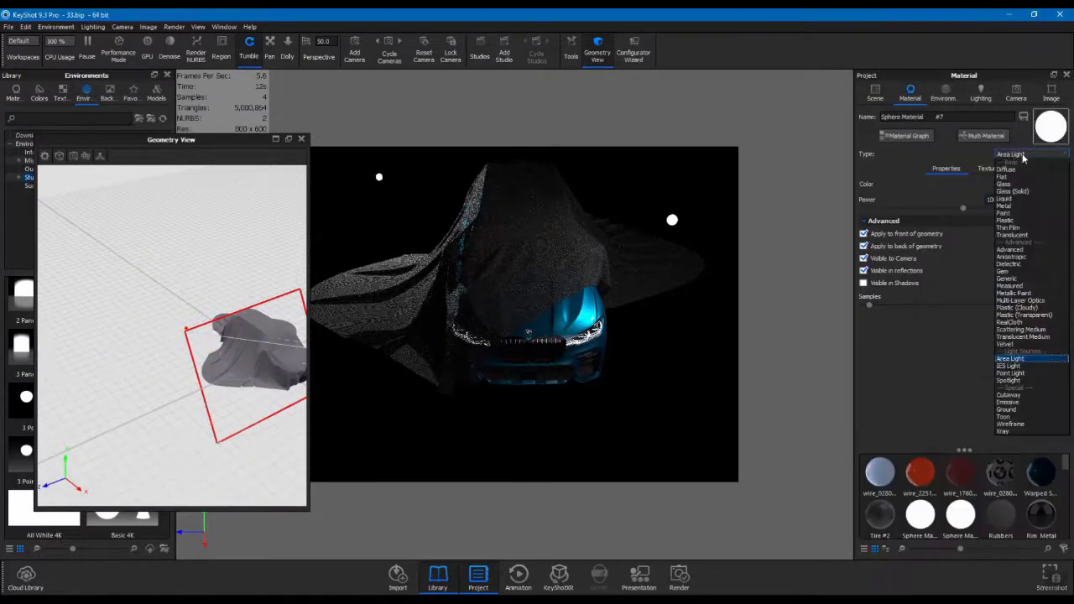
click(1010, 380)
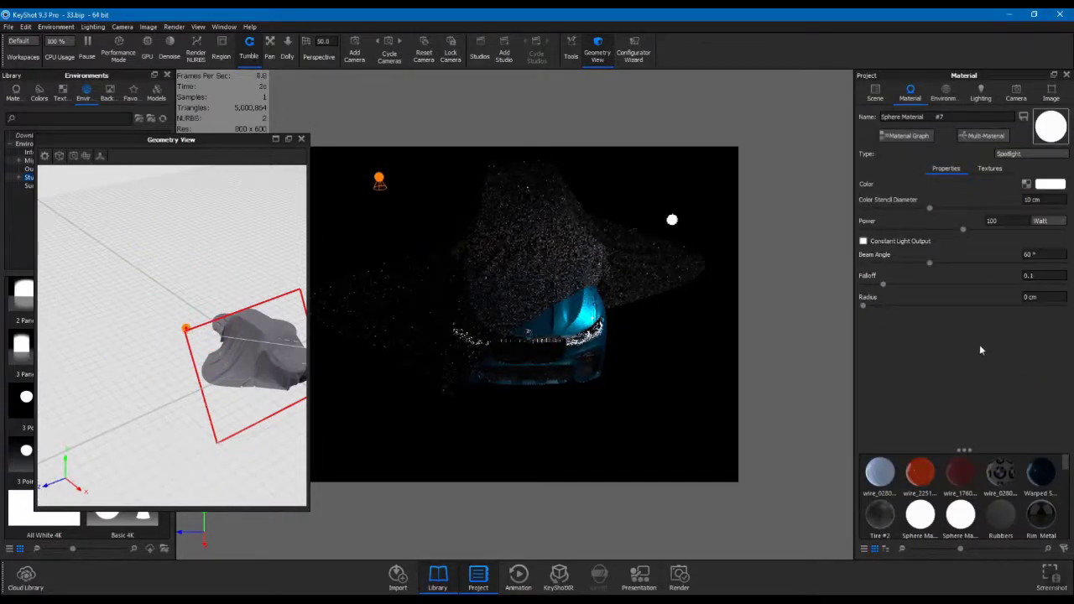
Step: Rotate the spotlight about 59° around the Z axis with translation turned off in the move tool
click(100, 156)
click(875, 92)
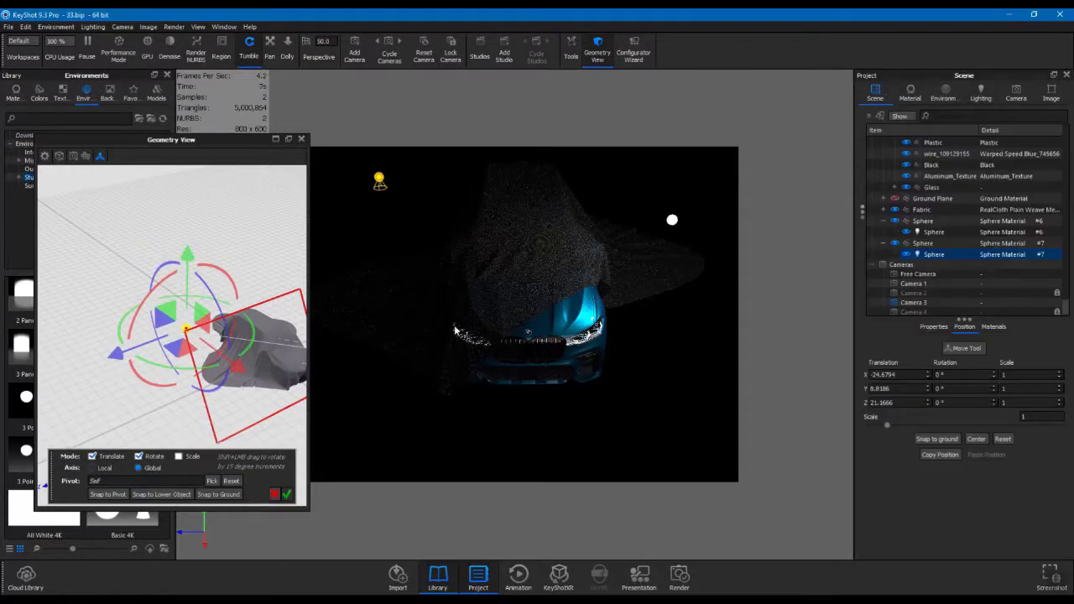
click(92, 456)
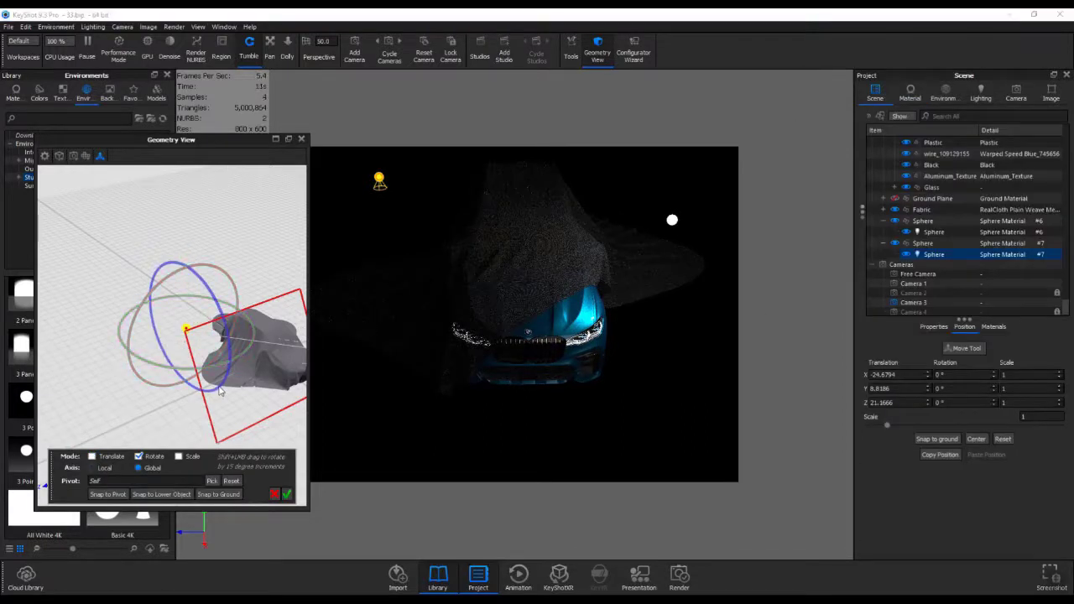
drag(221, 392, 334, 222)
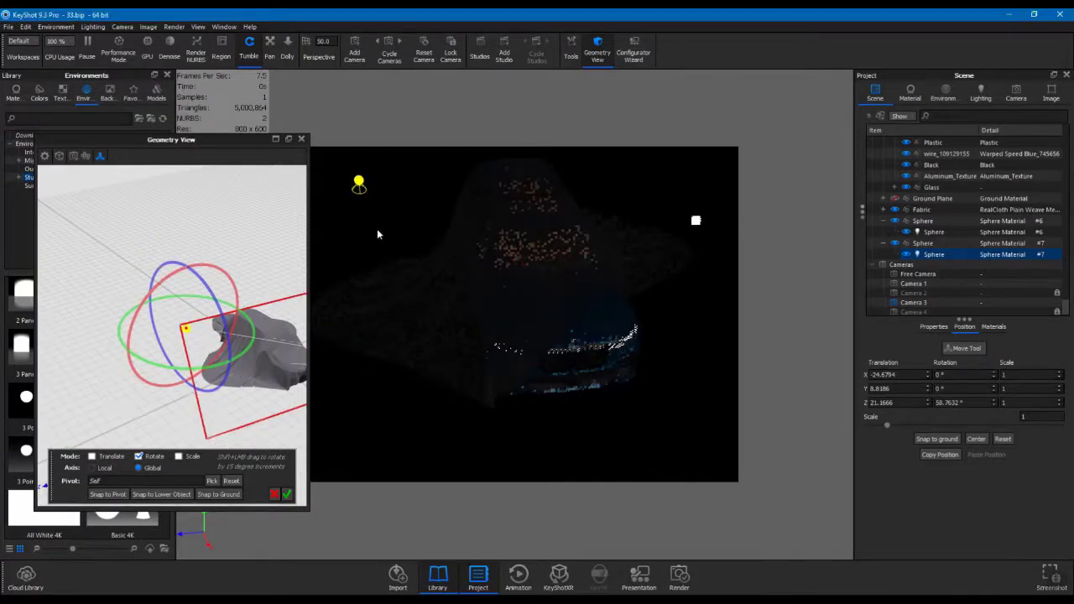
Step: Shrink the Geometry View and aim the spotlight at the covered car with rotations of about X 25°, Y 14°, Z 72°
drag(171, 139, 184, 168)
drag(193, 233, 210, 504)
scroll(173, 378, up, 3)
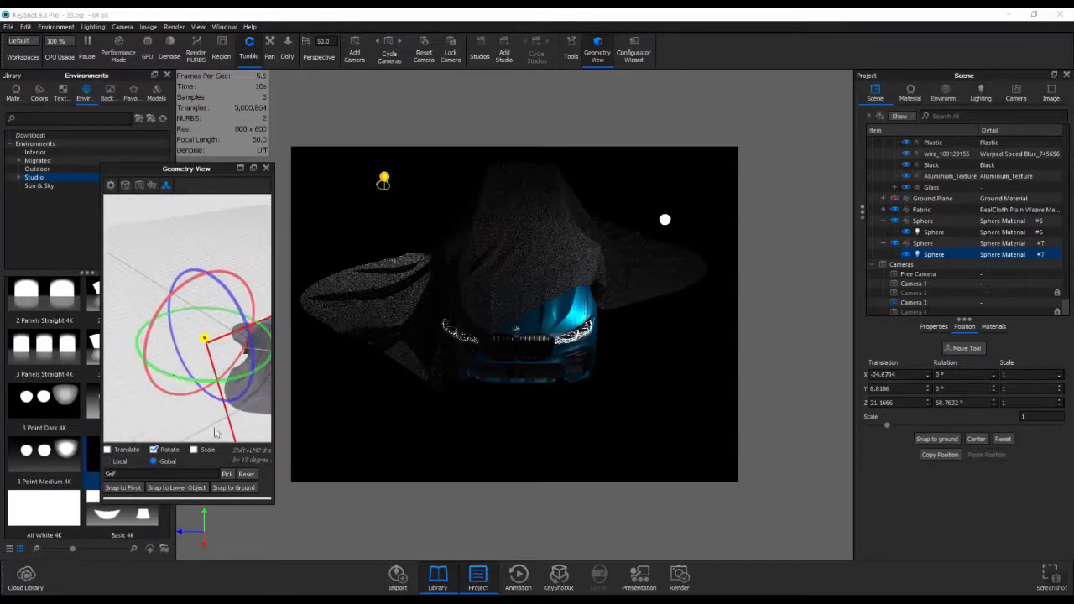
drag(200, 382, 217, 386)
drag(250, 344, 249, 339)
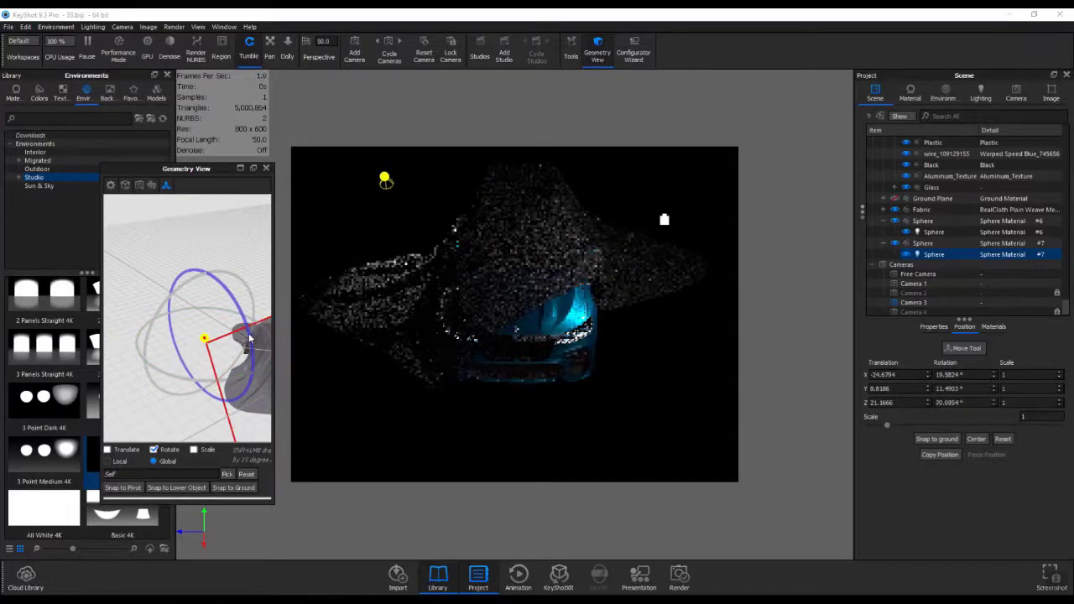
drag(189, 383, 198, 386)
drag(254, 293, 254, 293)
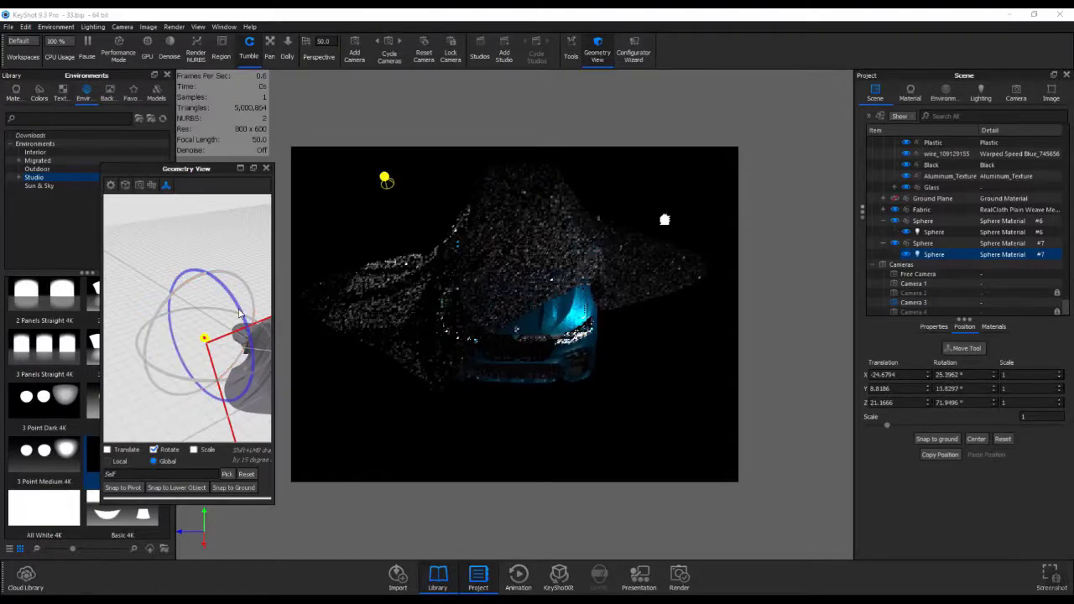
click(239, 314)
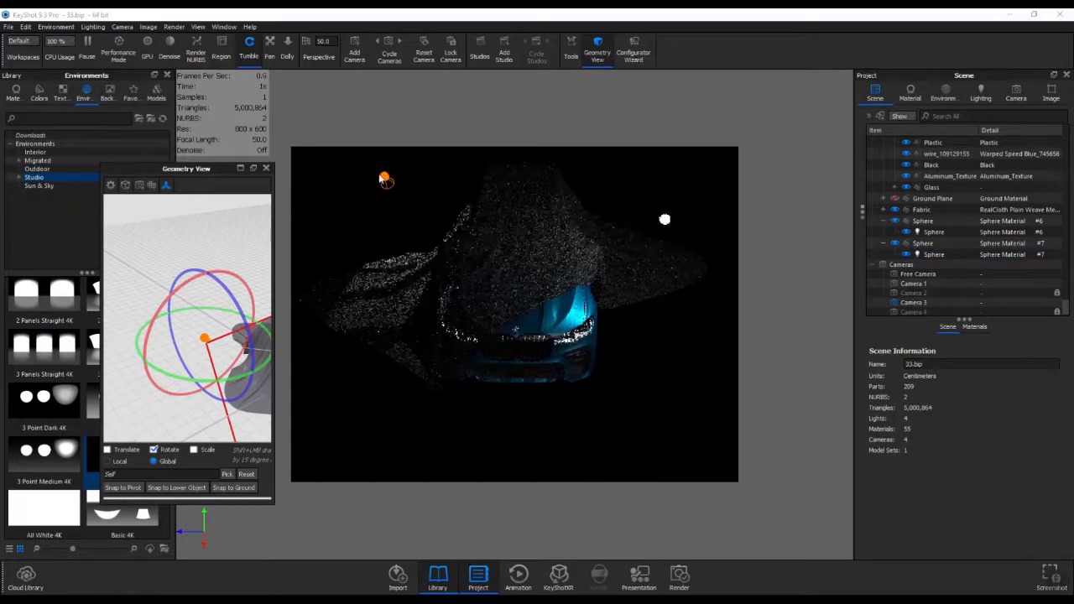
Step: Set the spotlight's power to 50 Watt and its radius to 10 cm
click(980, 254)
double_click(997, 254)
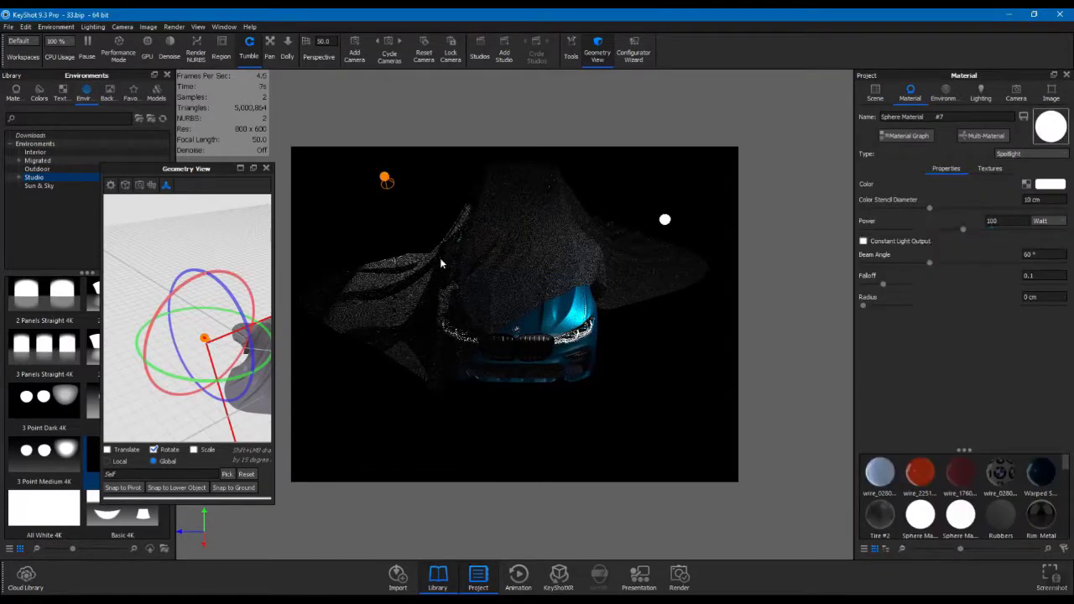
drag(1007, 222, 975, 224)
key(Return)
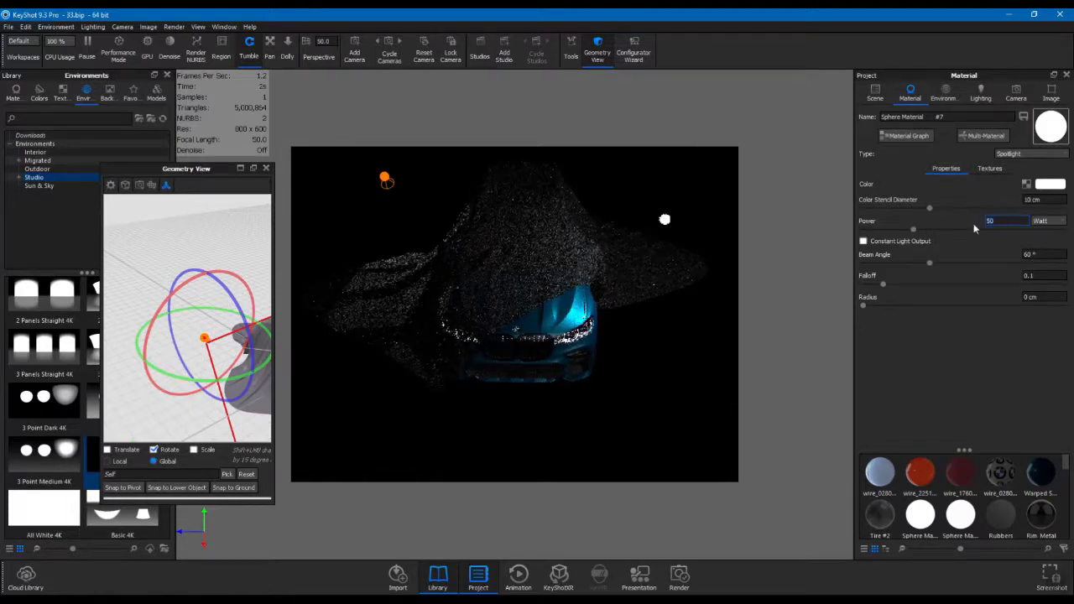
drag(1038, 301, 1007, 298)
key(Return)
Step: Set the spotlight's falloff to 1 and narrow its beam angle to about 52.7°
click(886, 289)
drag(885, 287, 986, 284)
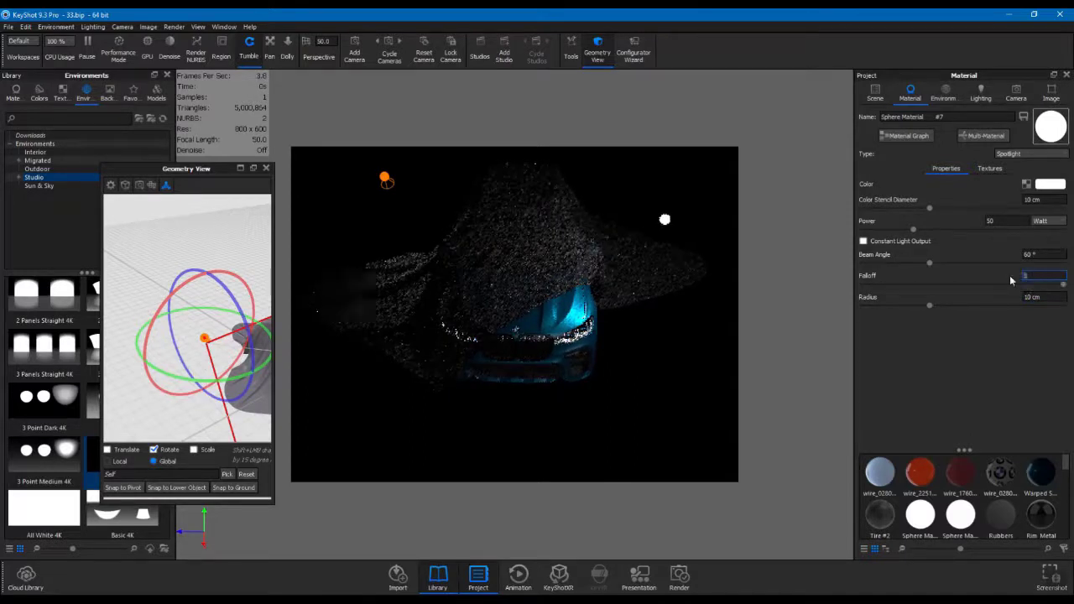
key(Return)
drag(933, 264, 924, 265)
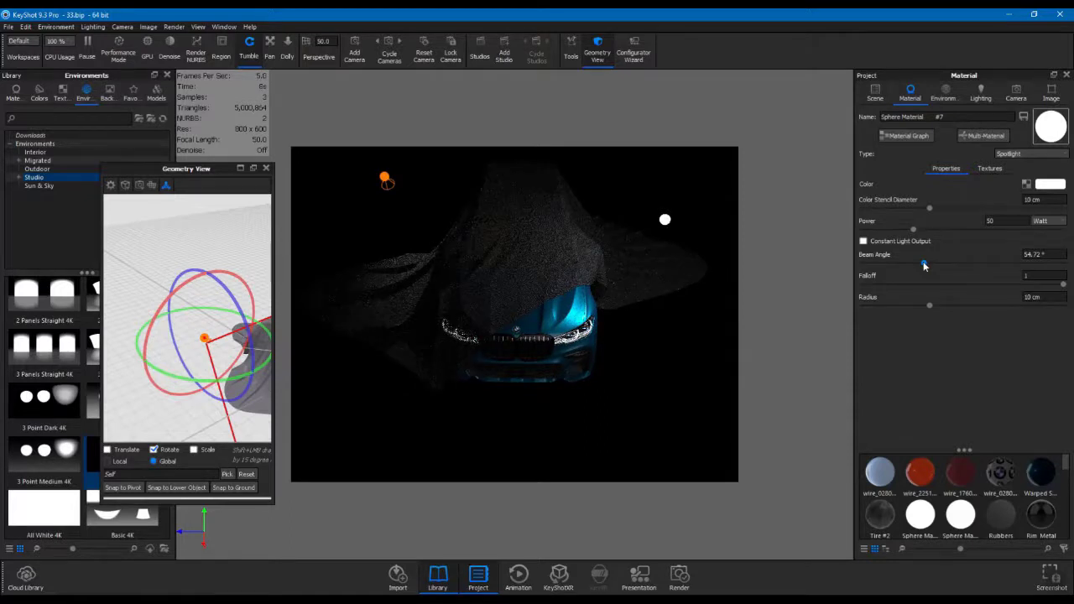
drag(924, 265, 922, 265)
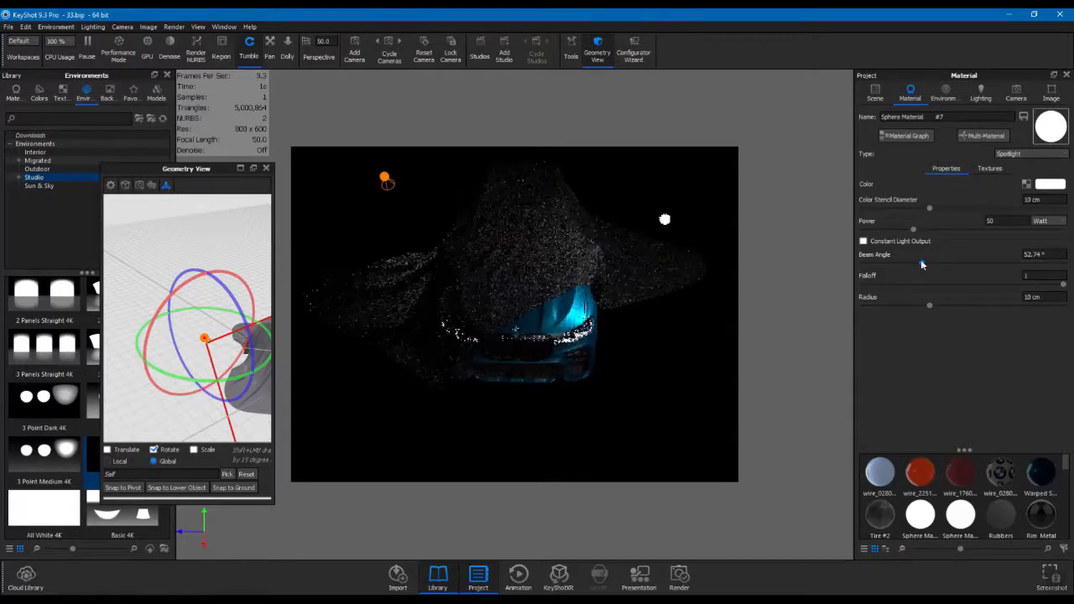
Step: Set the spotlight's power to 40 Watt
click(1005, 223)
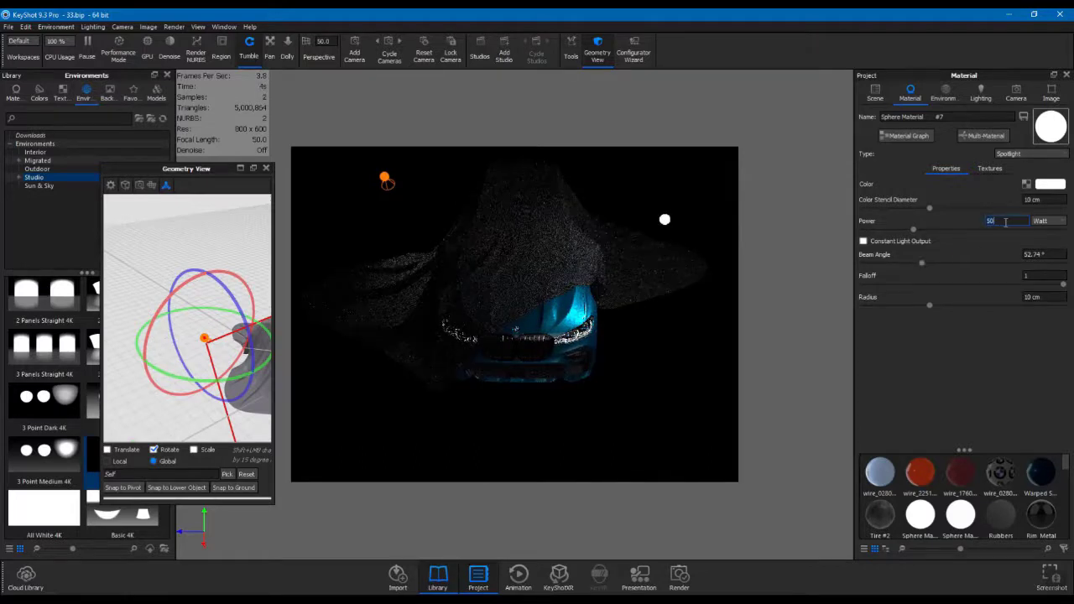
text(40)
key(Return)
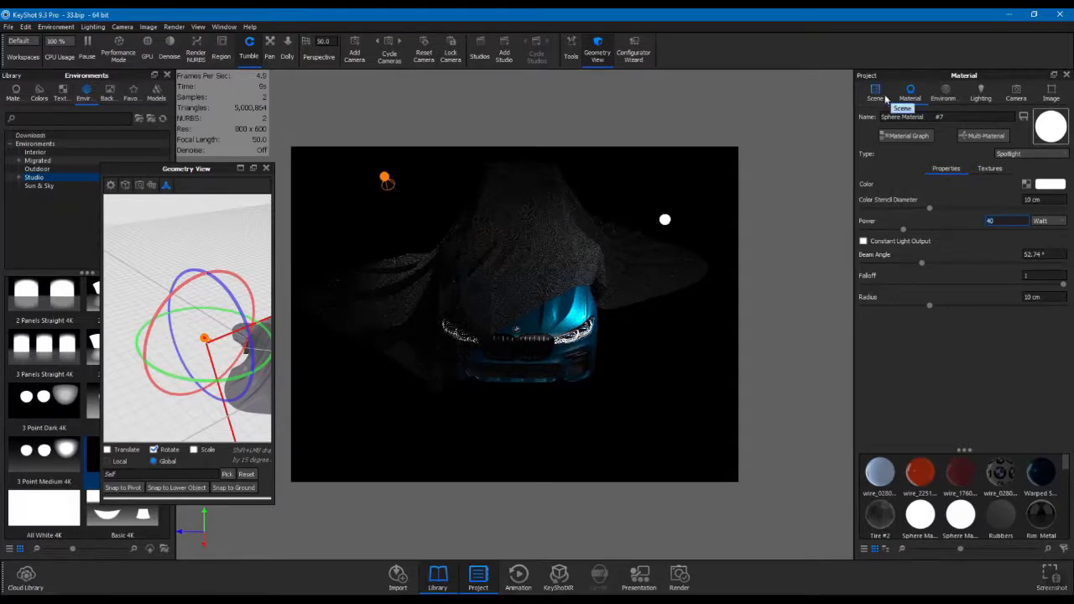
Step: Set the area light sphere's power to 3000 Lumen and make it invisible to the camera
click(885, 98)
double_click(665, 221)
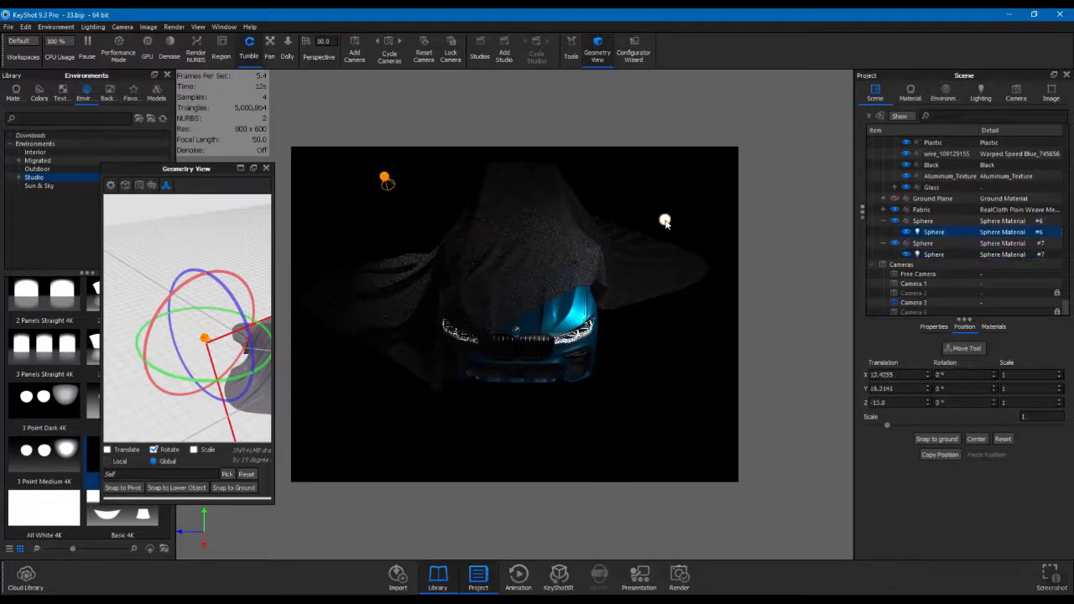
double_click(994, 200)
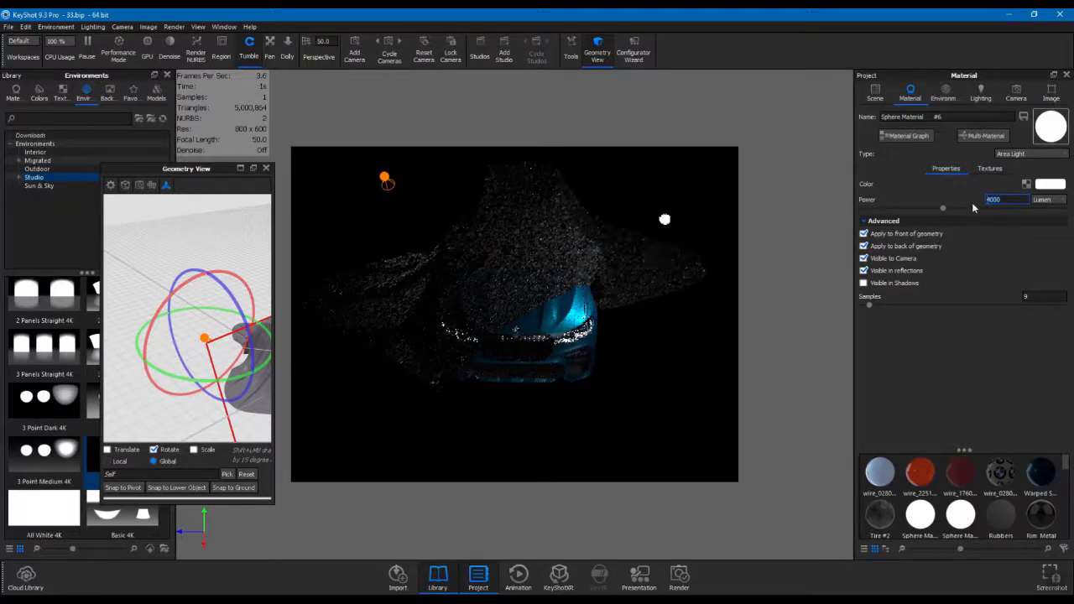
text(3000)
key(Return)
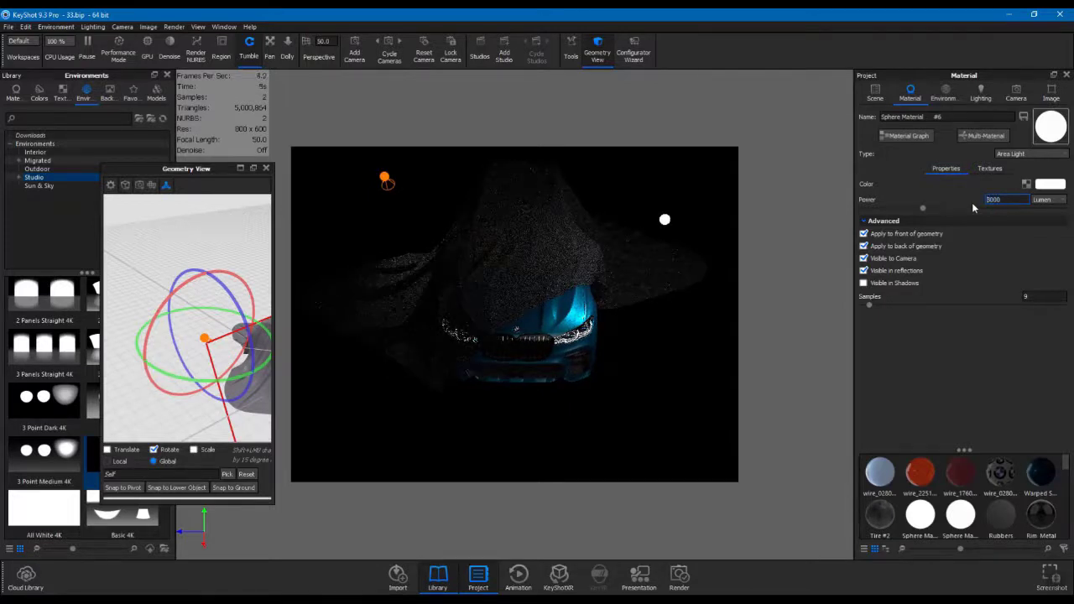
click(865, 259)
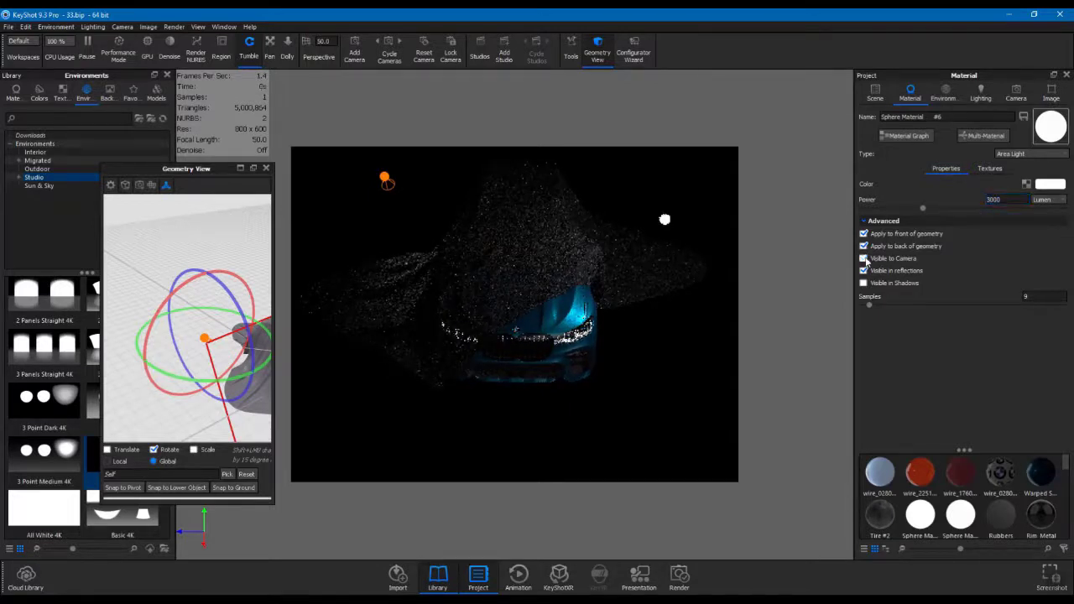
Step: Show the hidden Ground Plane in the scene and close the Geometry View
double_click(887, 116)
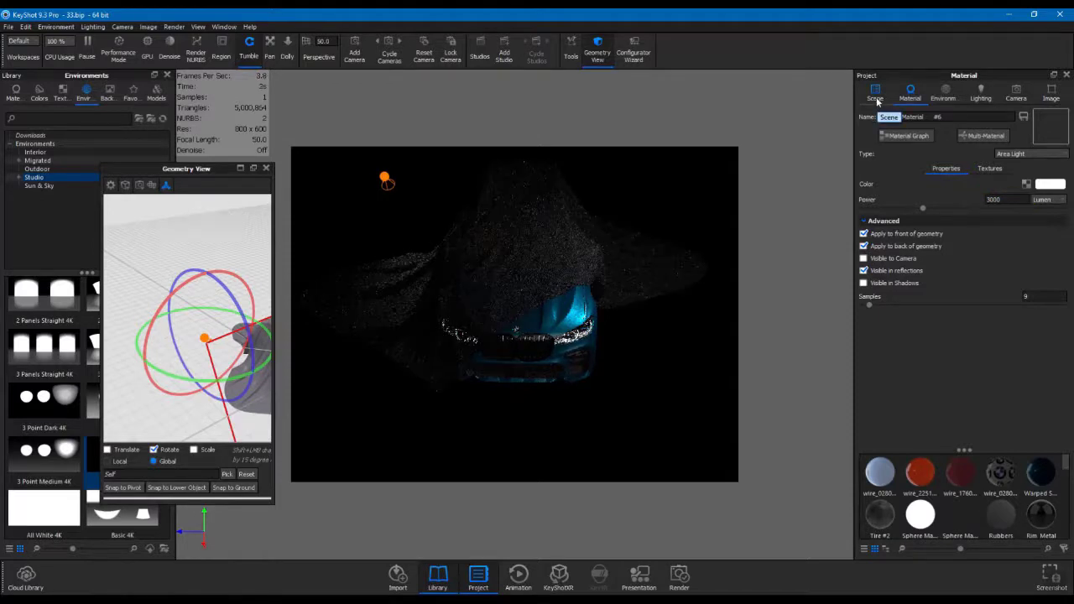
click(876, 96)
click(899, 199)
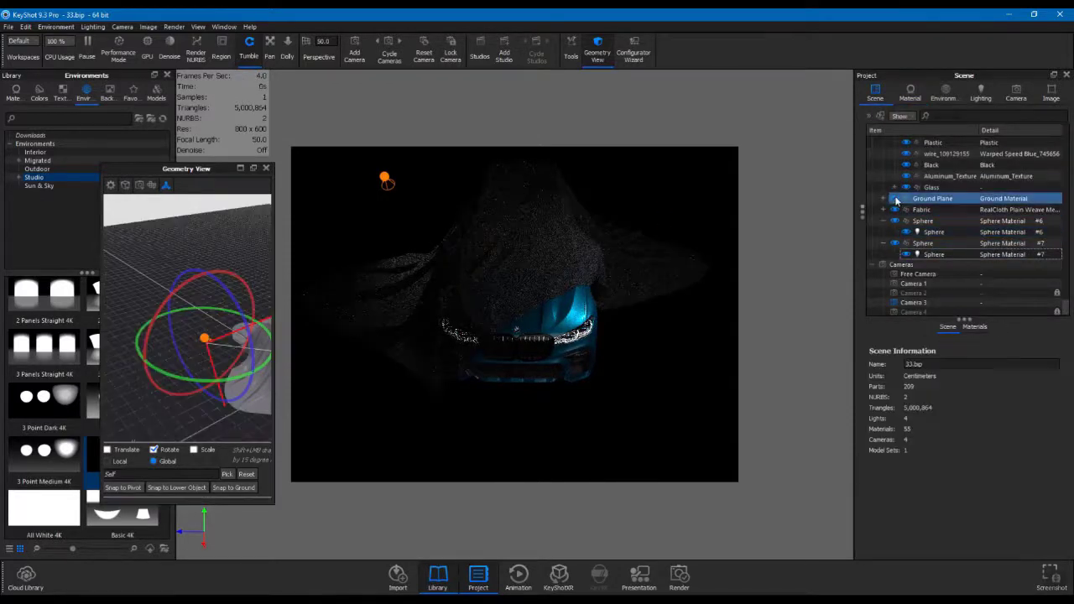
click(266, 167)
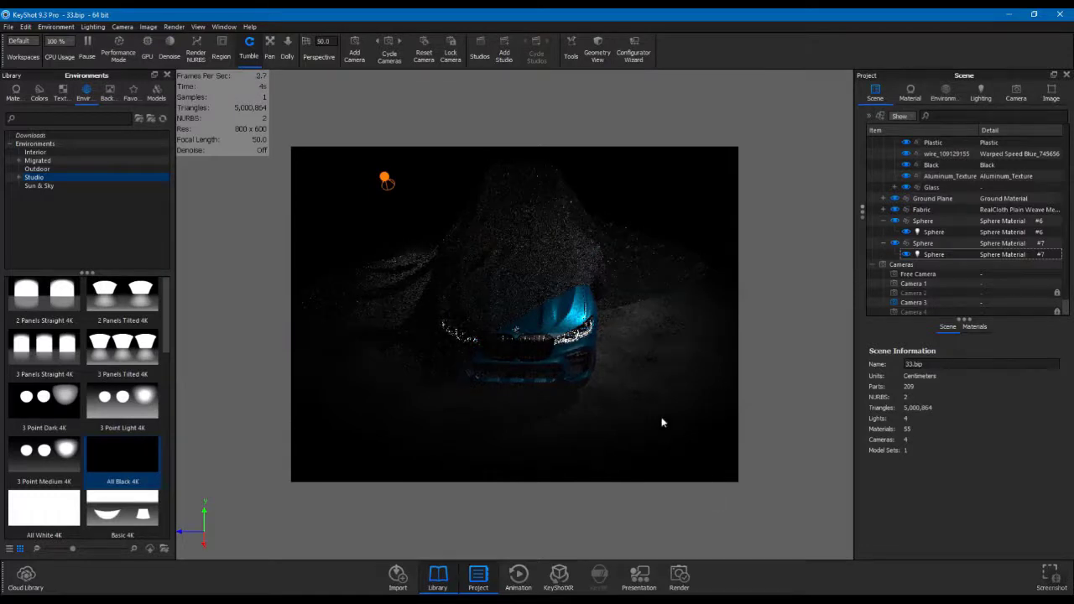
Step: Open the Ground Plane's material in the Material Graph
click(635, 352)
click(635, 353)
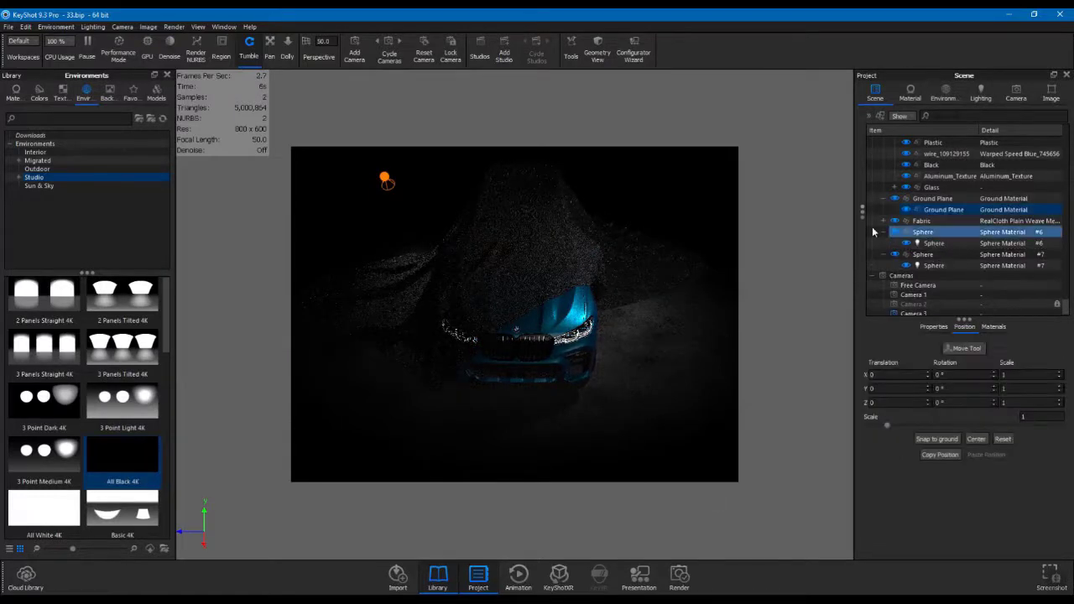
click(987, 213)
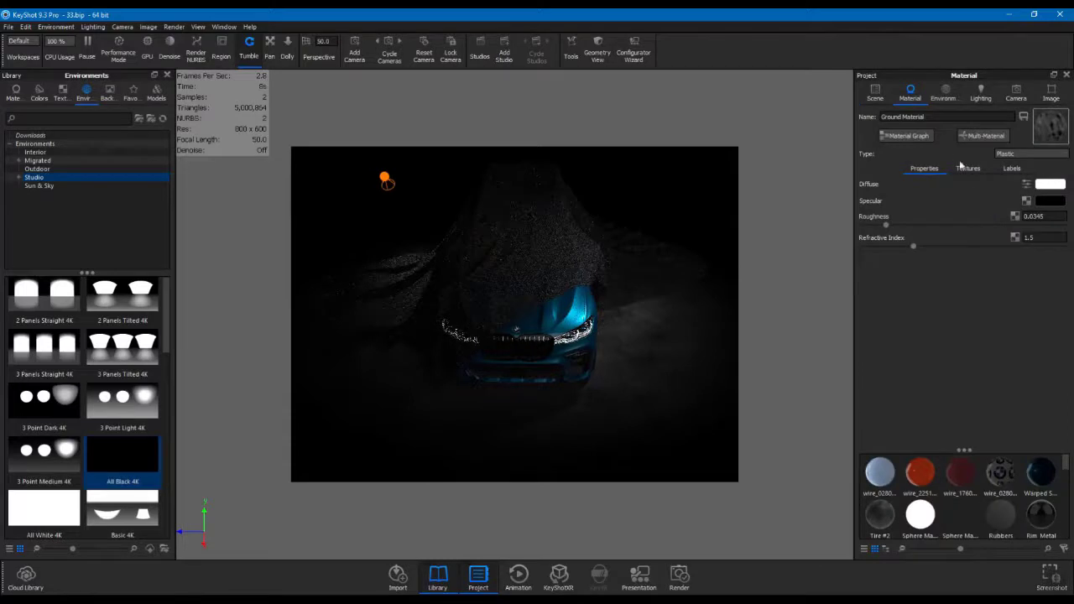
click(905, 135)
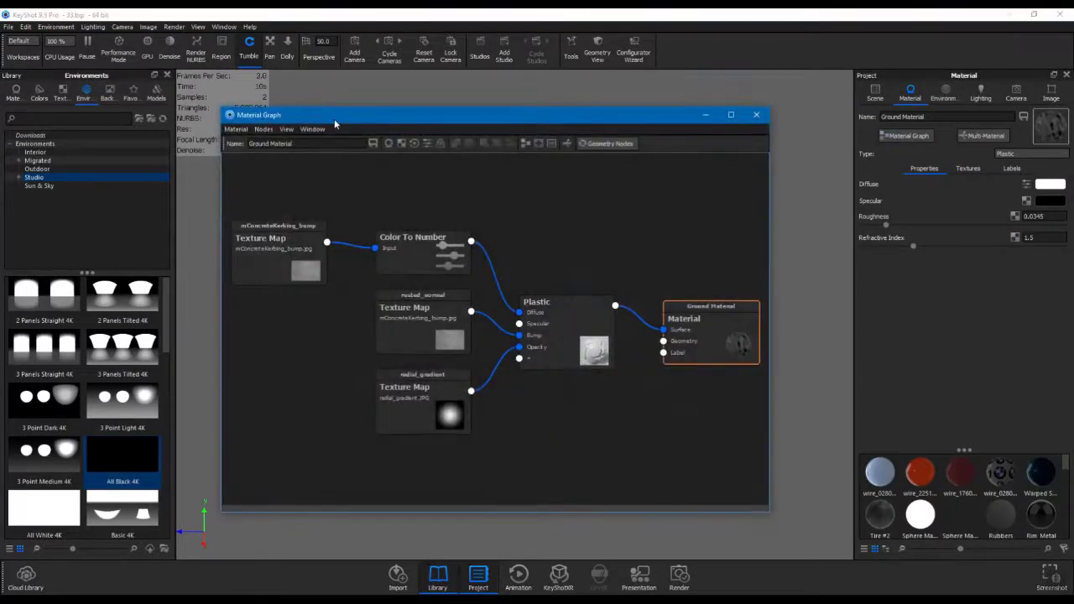
Step: Preview the mConcreteKerbing_bump texture node alone on the ground, with the graph window moved and narrowed to uncover the render
click(295, 268)
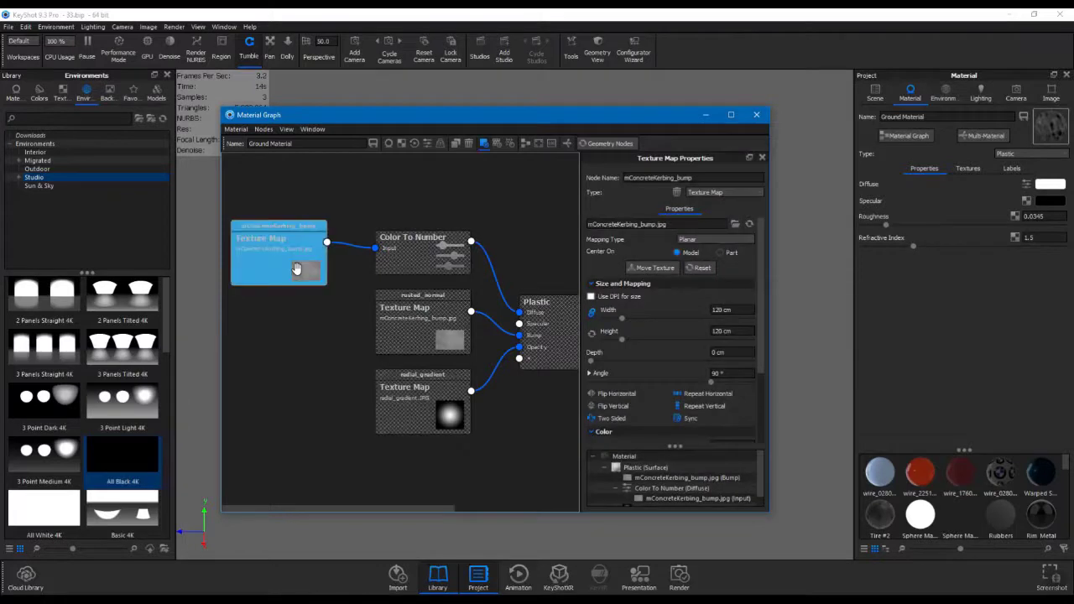
drag(436, 116, 938, 132)
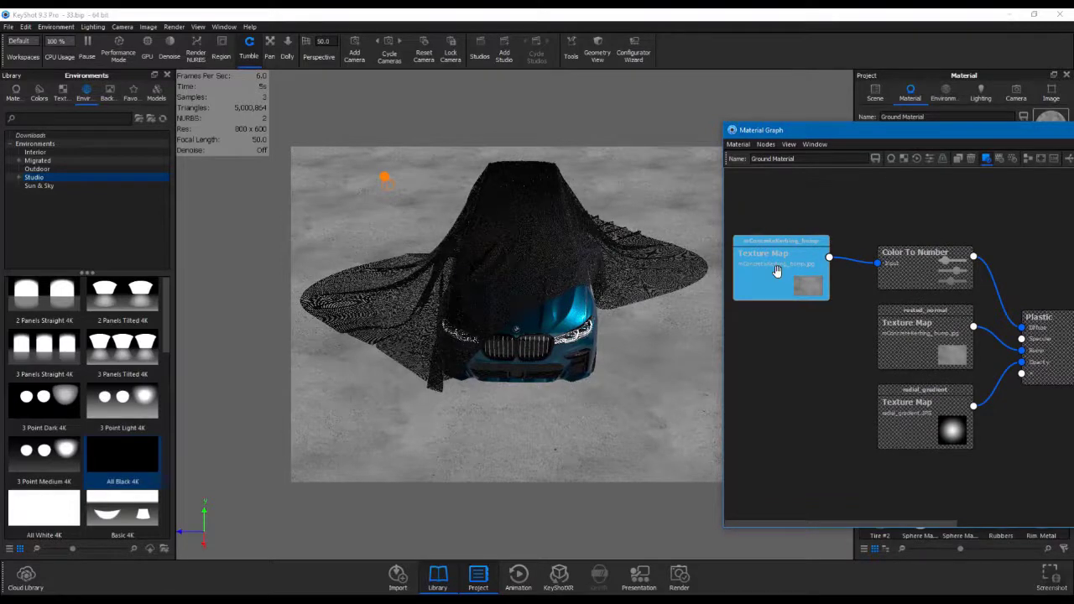
drag(931, 137, 273, 142)
drag(614, 341, 416, 342)
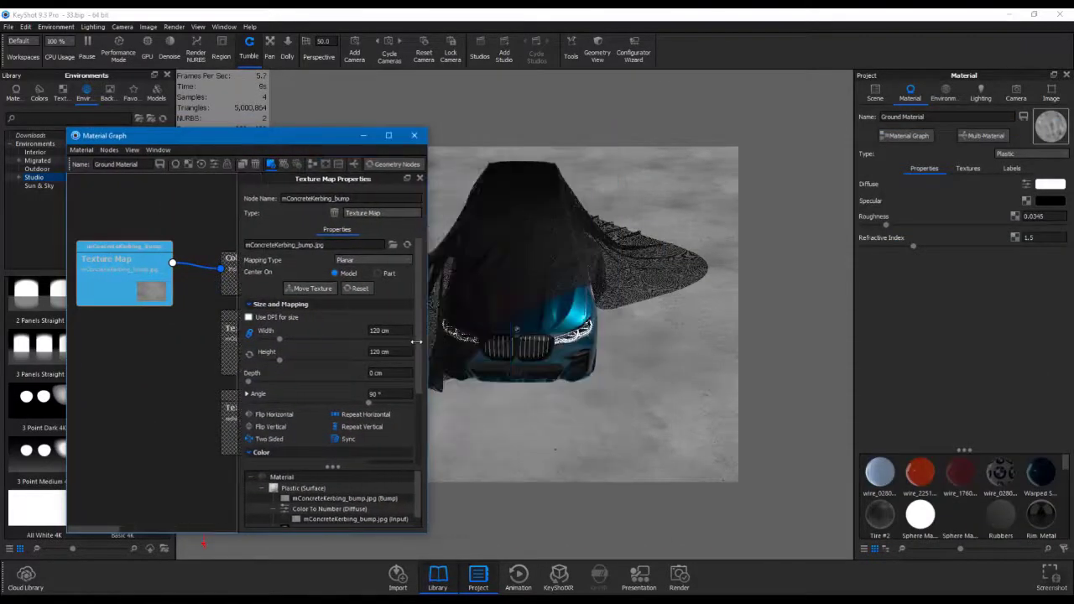
key(c)
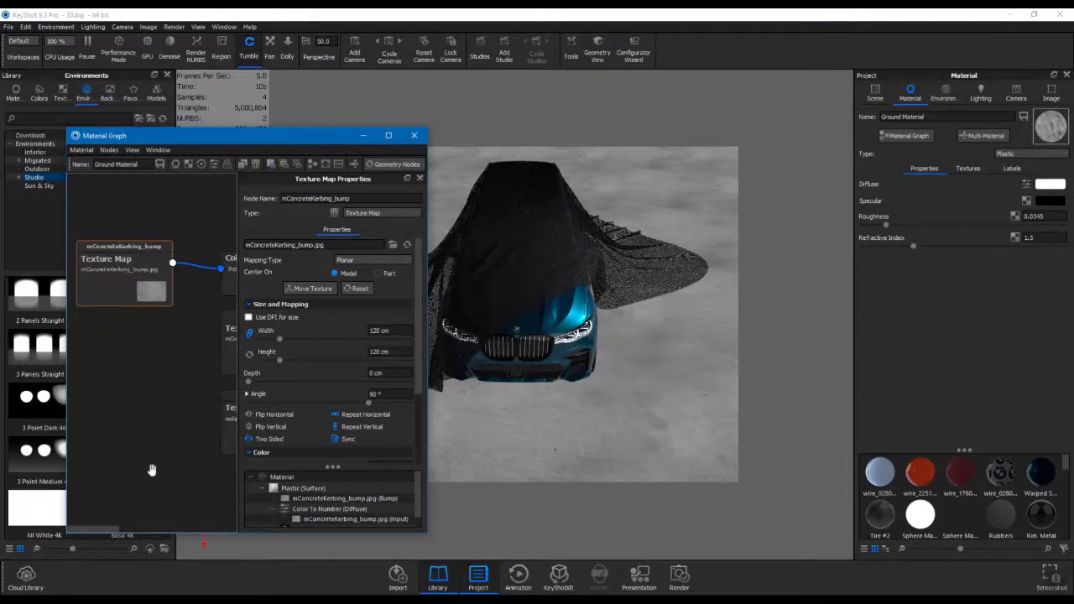
Step: Inspect the Color To Number node's settings and preview its effect alone on the ground
drag(110, 532, 148, 532)
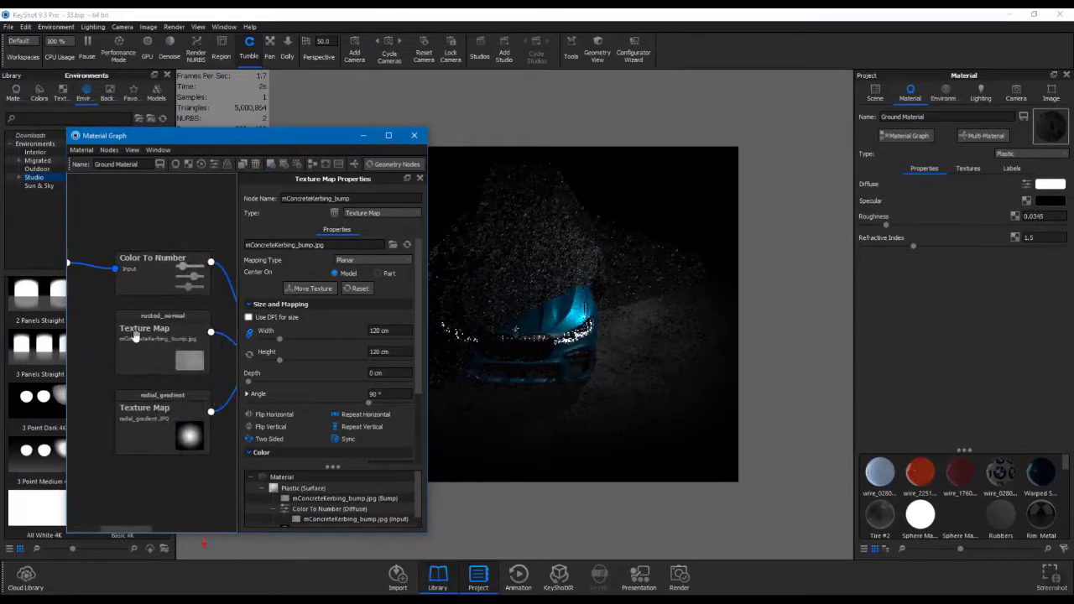
click(164, 265)
key(c)
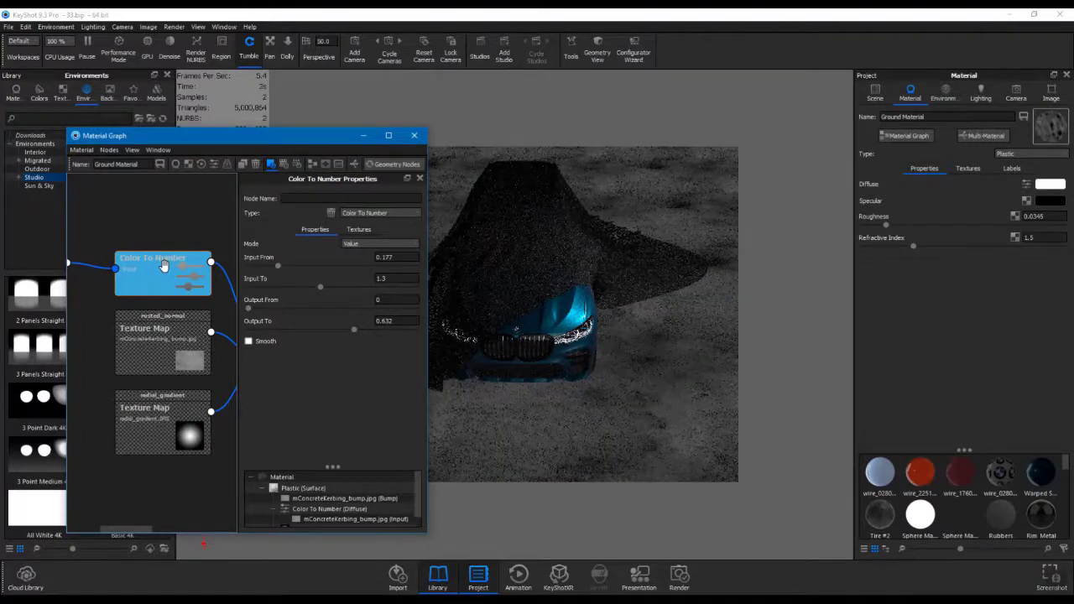
key(c)
Step: Change the specular color of the ground's Plastic node to a dark grey
drag(144, 531, 177, 533)
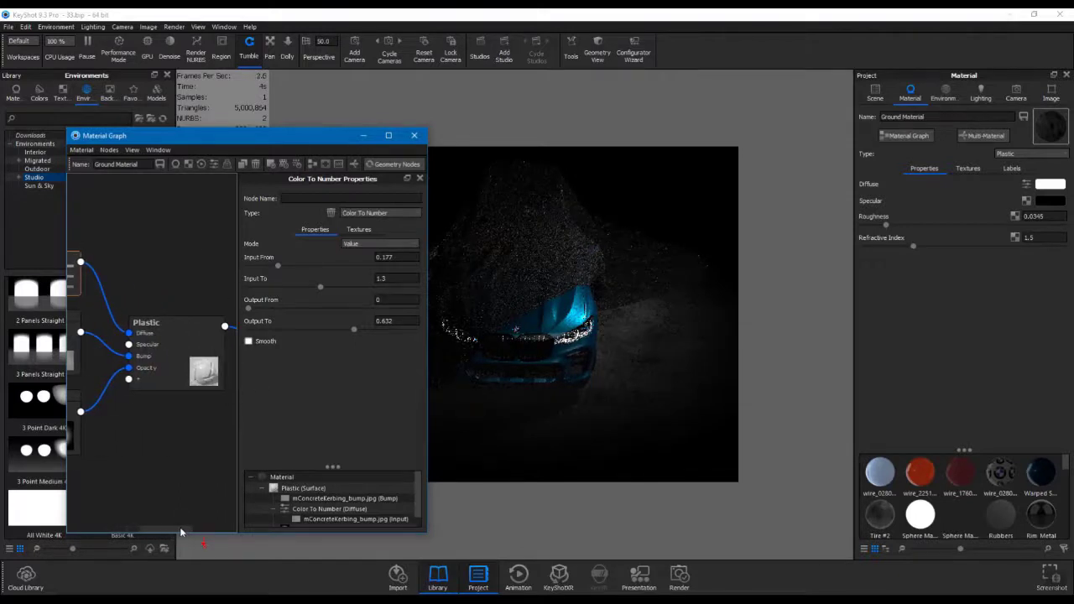
click(176, 362)
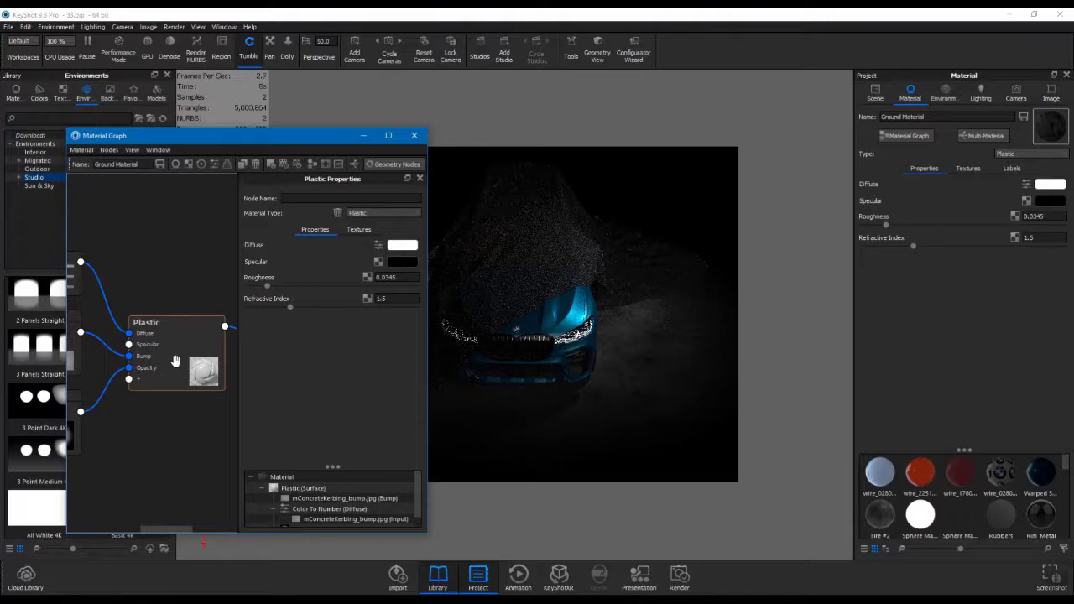
click(407, 262)
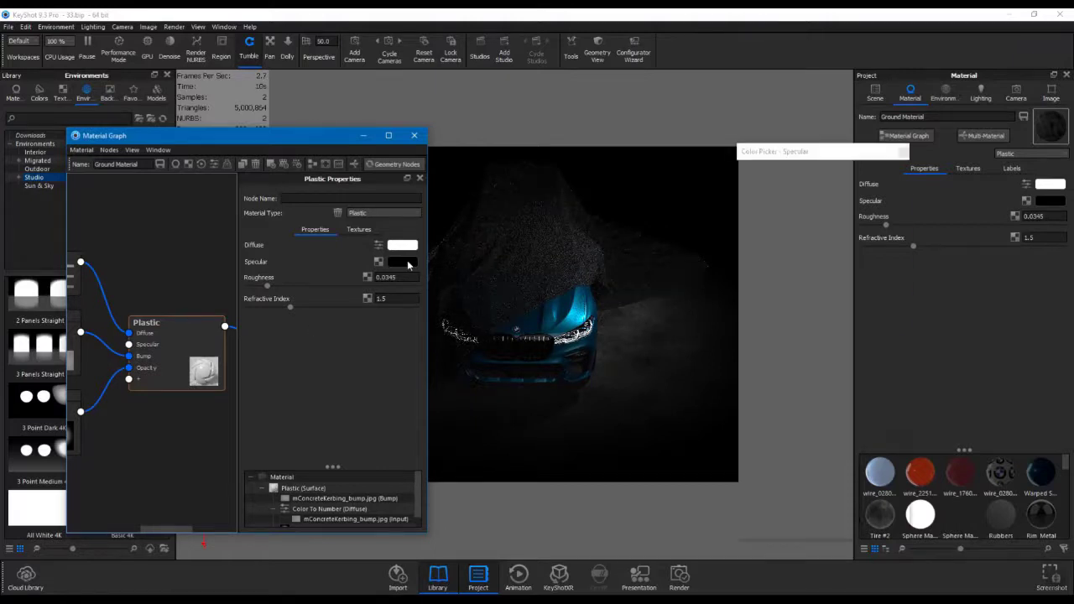
click(745, 287)
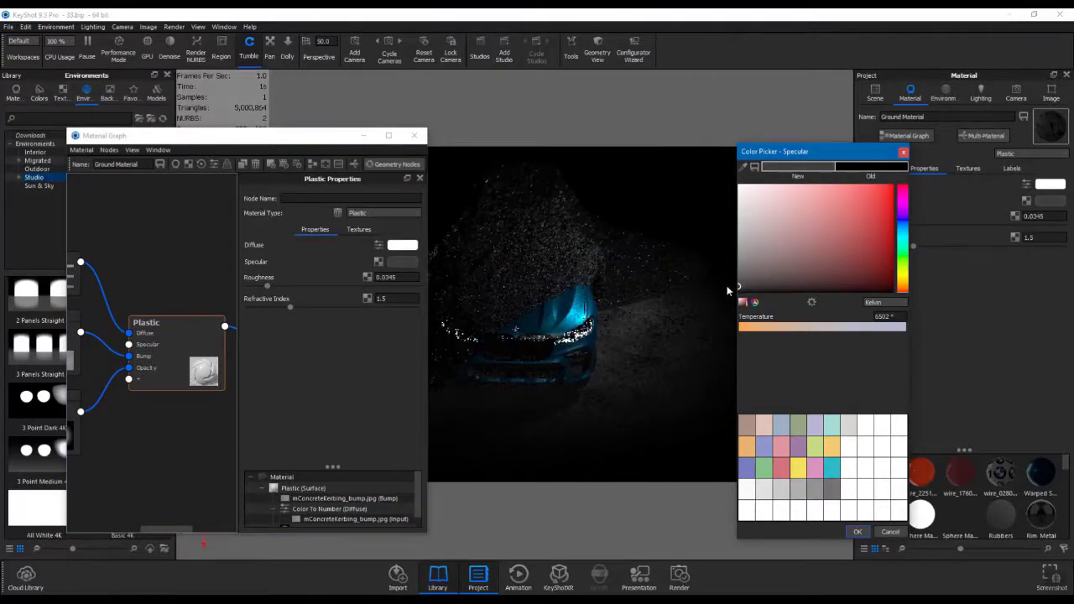
click(858, 532)
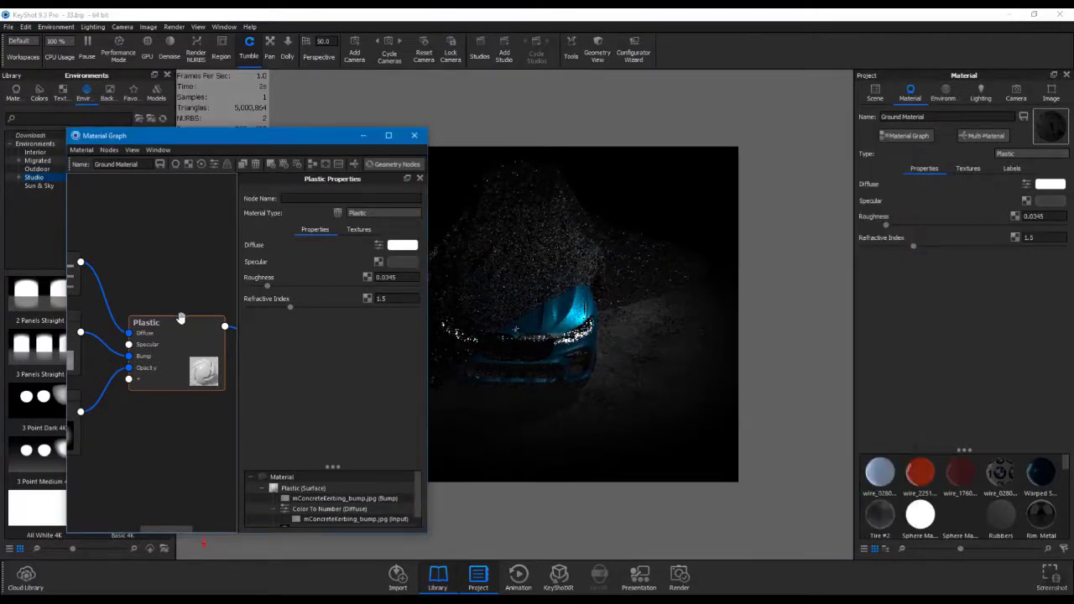
Step: Preview the radial_gradient opacity node alone on the ground, look up the library's Opacity Maps, and close the Material Graph
drag(170, 532, 134, 531)
click(141, 425)
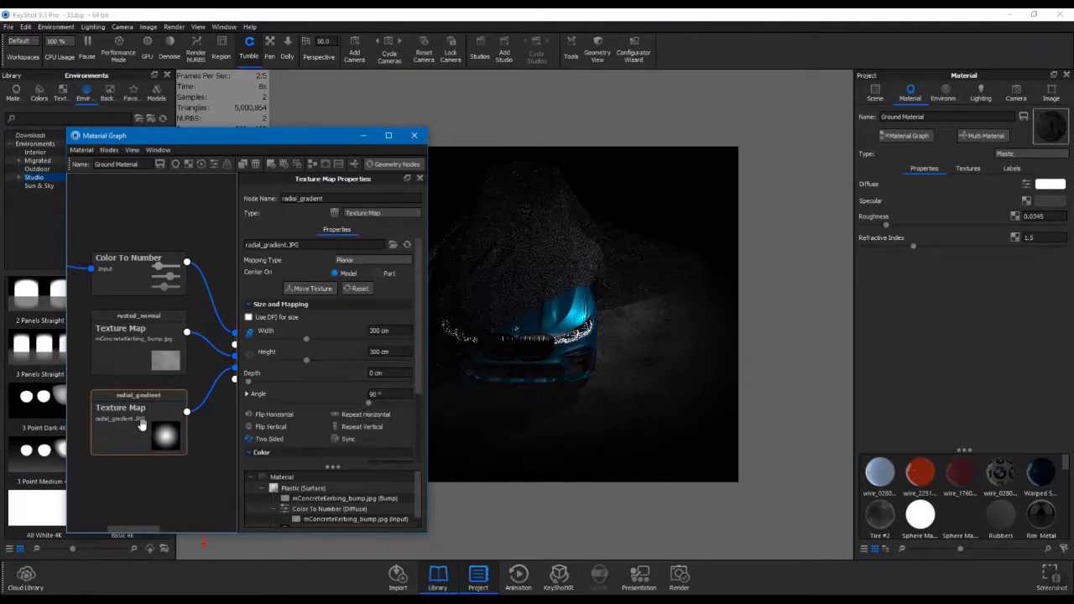
key(c)
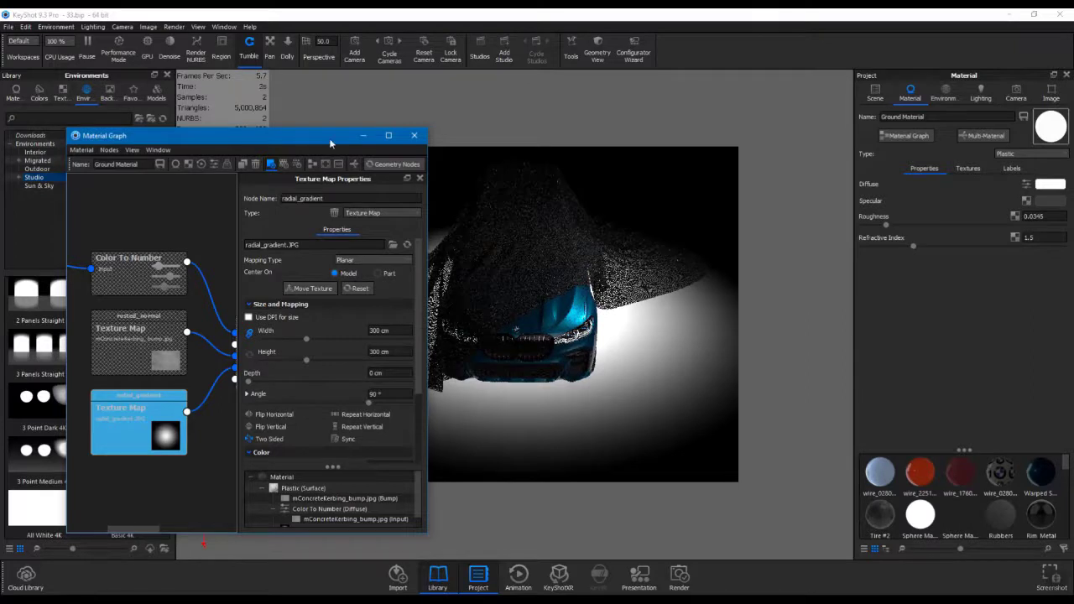
drag(329, 138, 507, 116)
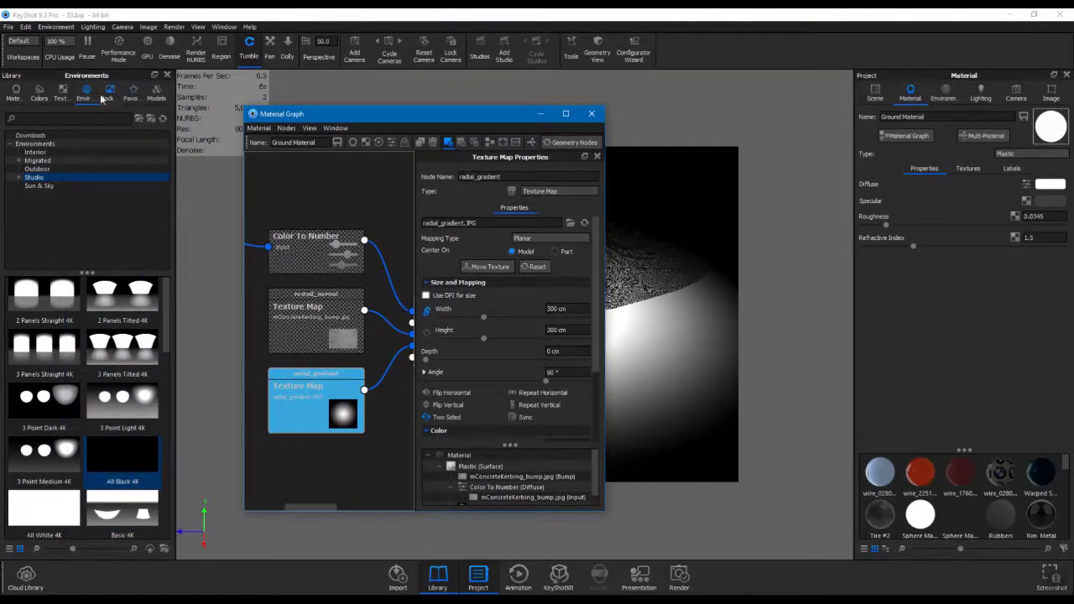
click(59, 96)
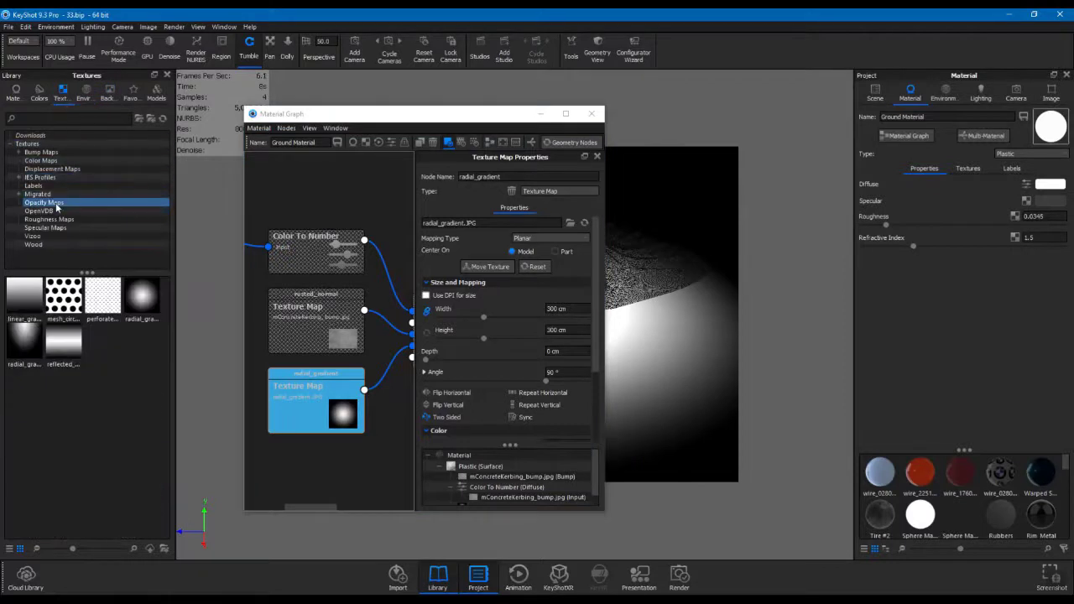
drag(476, 119, 192, 135)
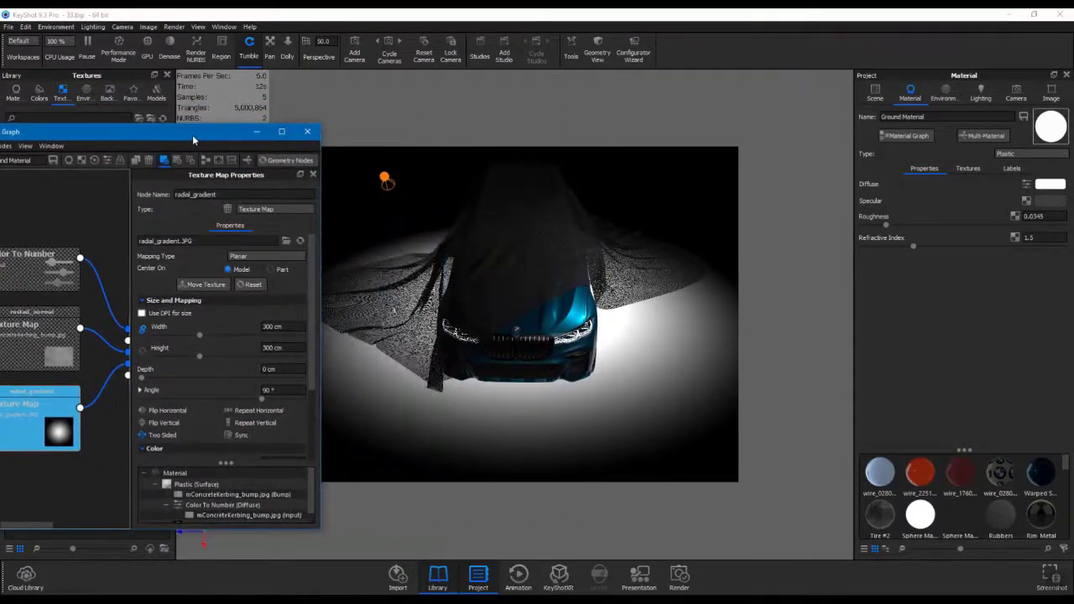
key(c)
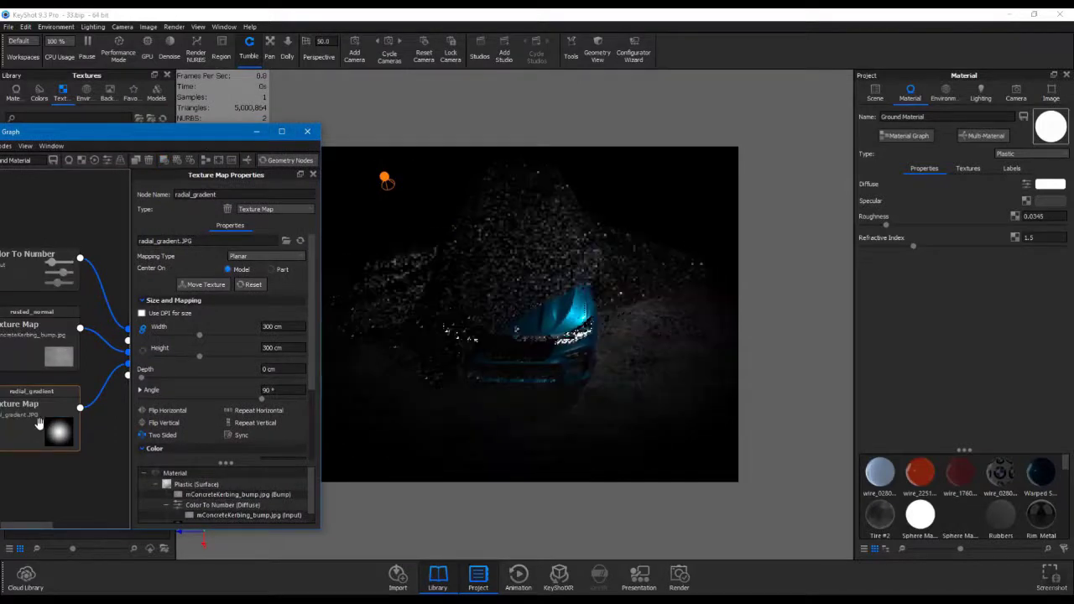
click(307, 132)
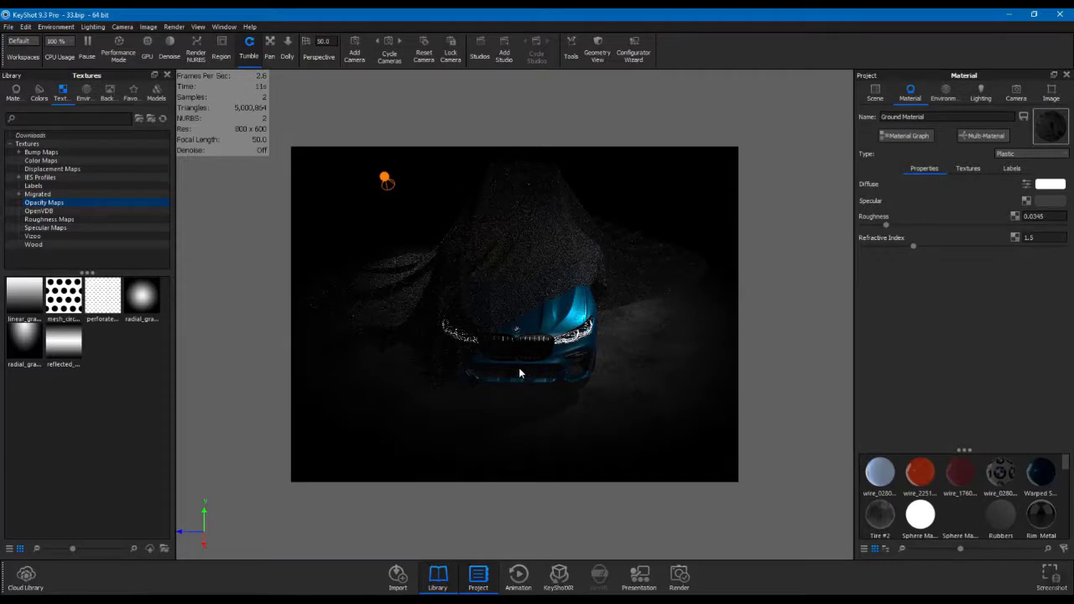
Step: Unlink the image's aspect ratio, try a height of 400 px, and settle on a resolution of 800 × 500 px
click(1017, 98)
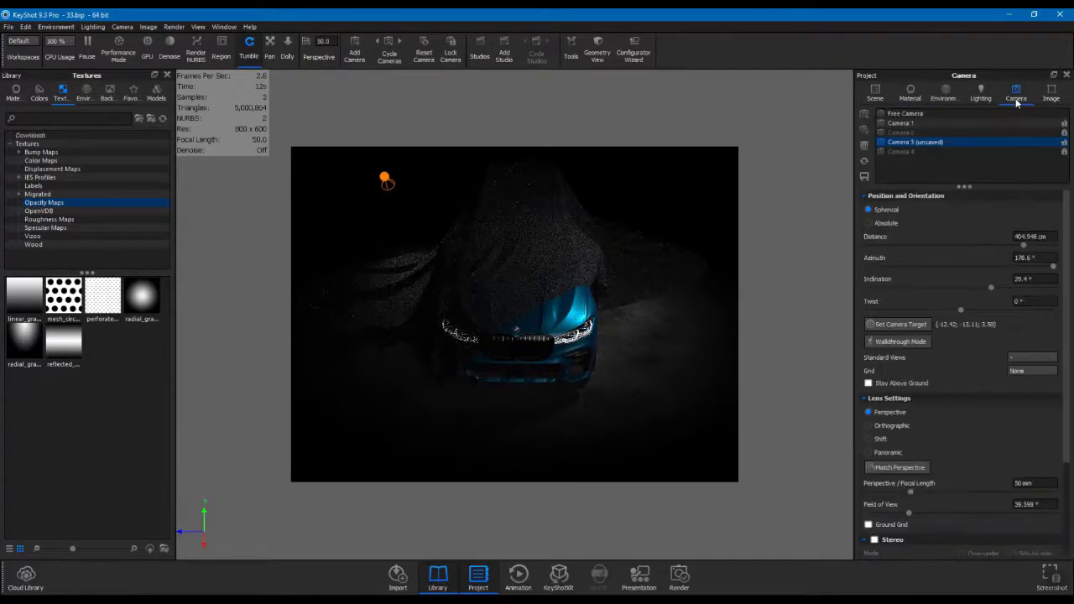
click(982, 92)
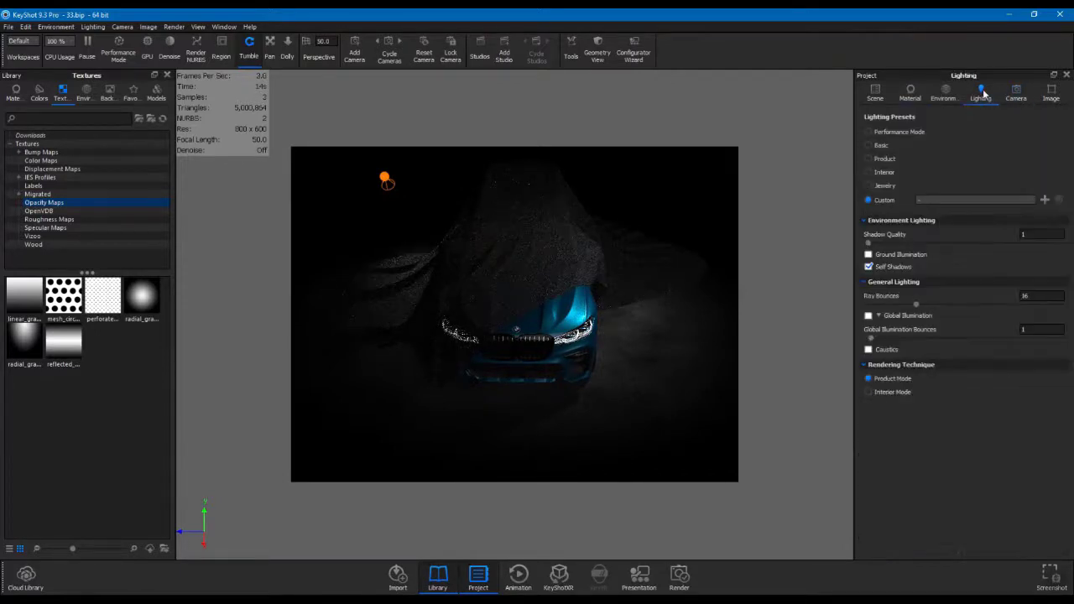
click(1052, 93)
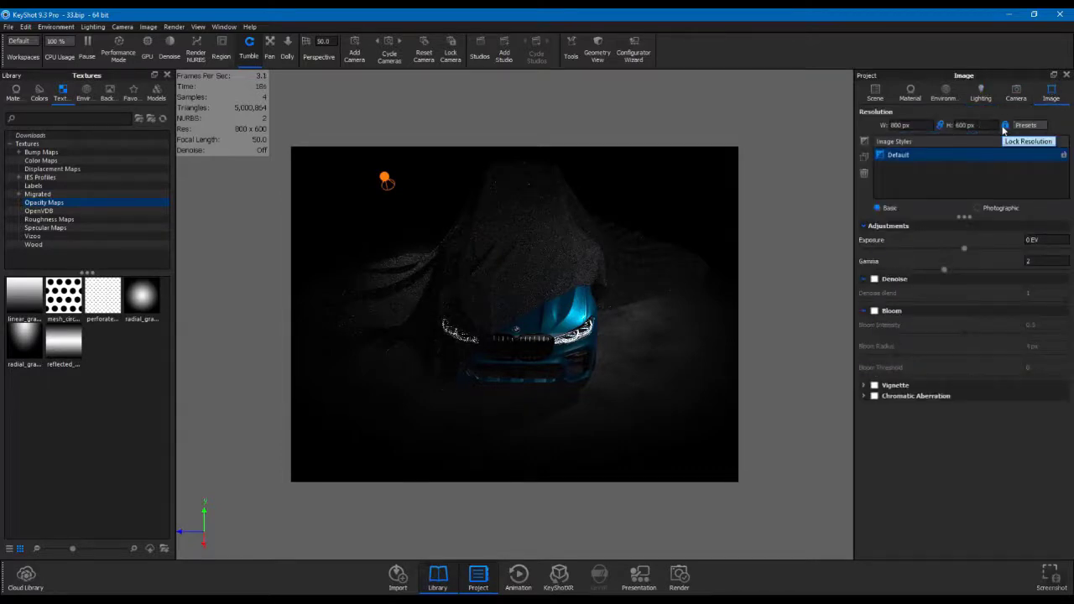
click(978, 127)
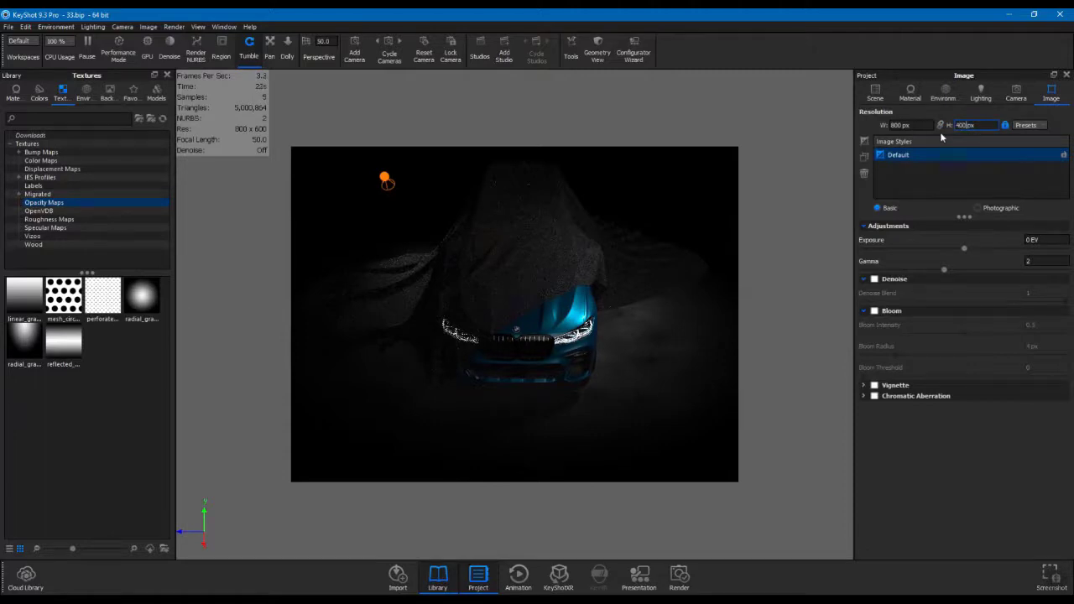
key(Return)
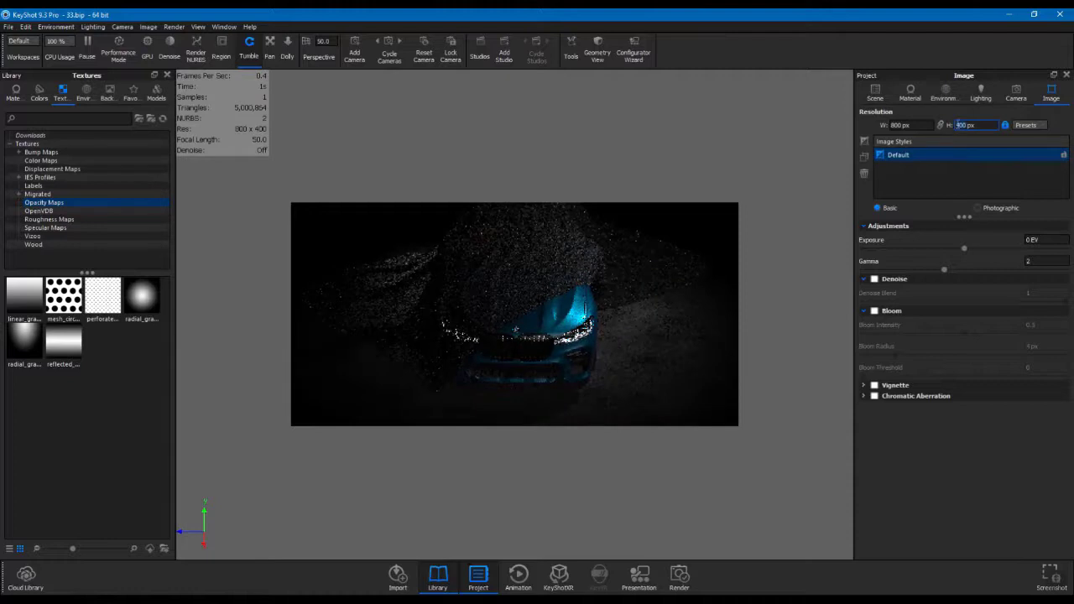
click(978, 124)
text(500)
key(Return)
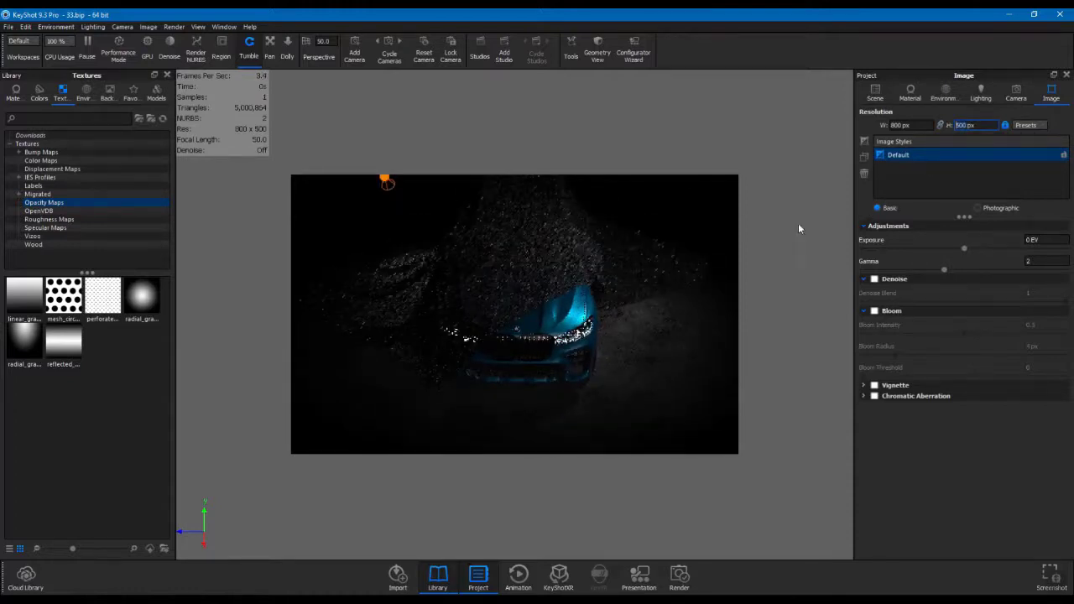
Step: Try the Front and Left standard views on Camera 3
click(980, 94)
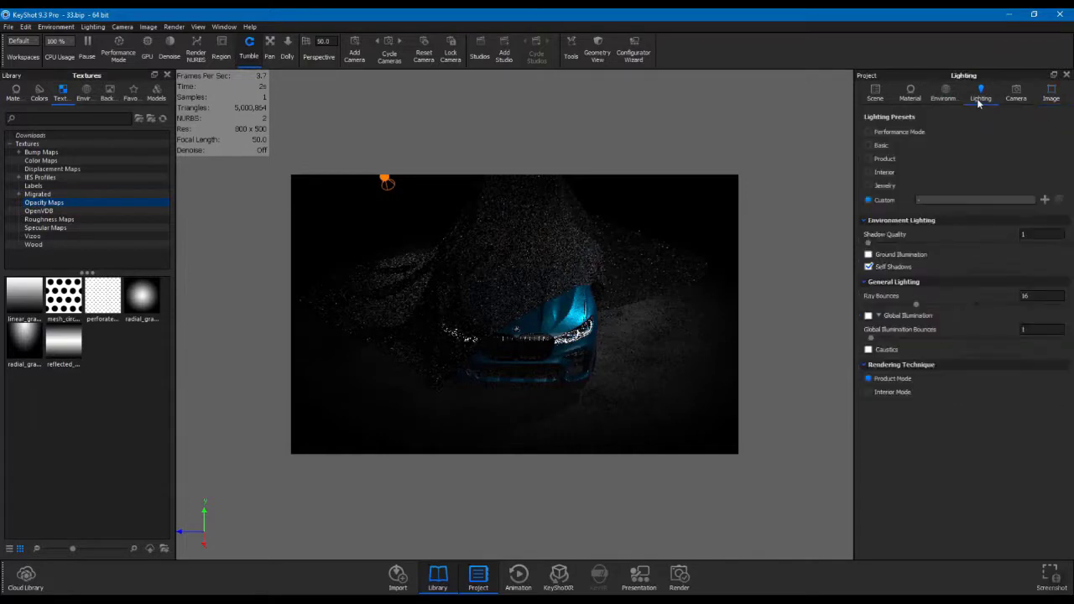
click(1012, 97)
click(1036, 371)
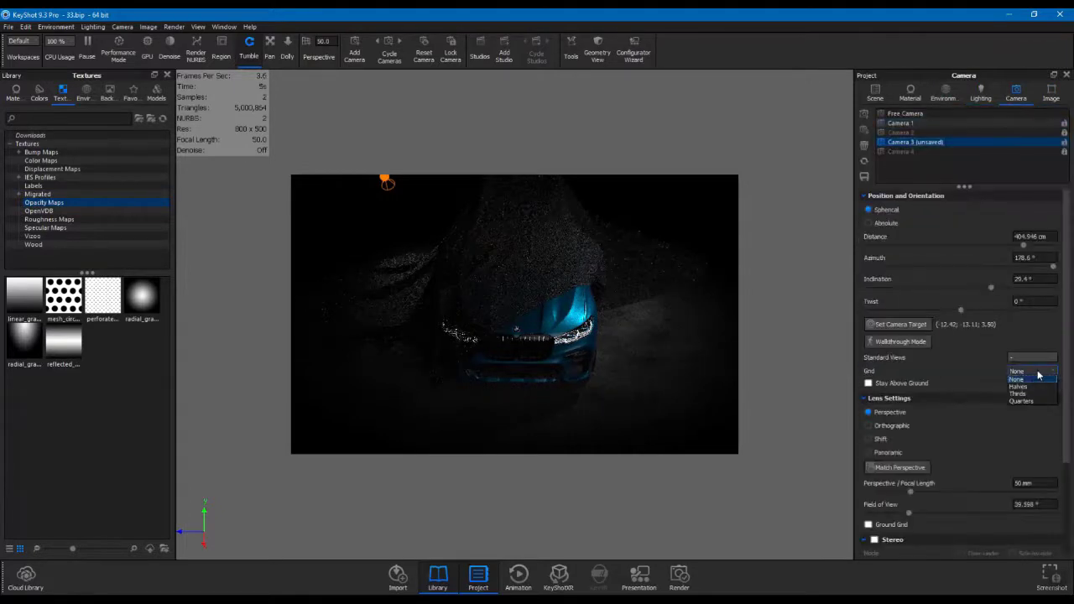
click(1034, 358)
click(1032, 375)
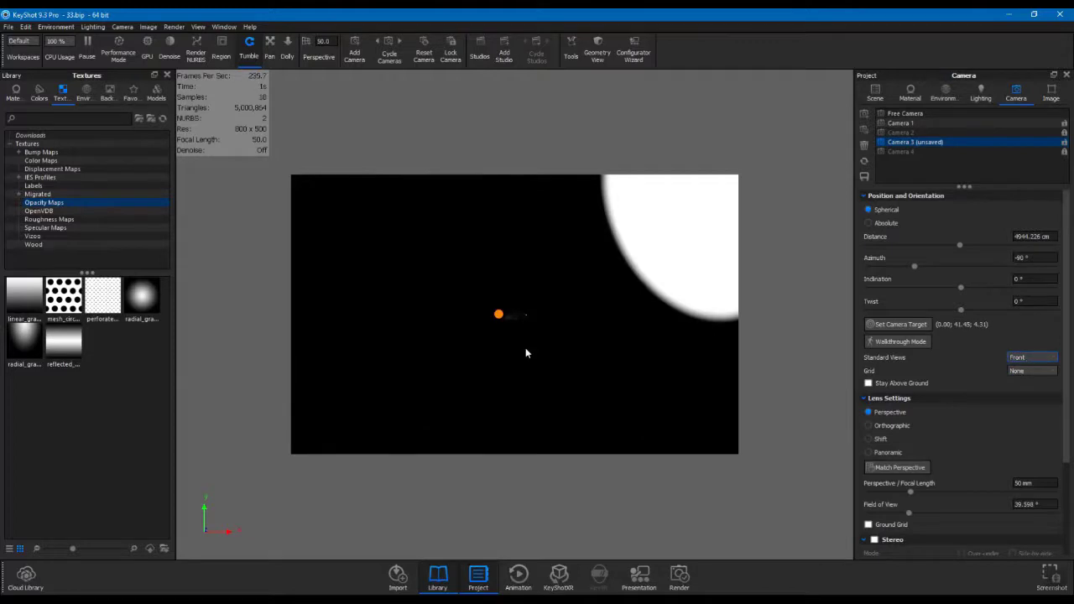
scroll(523, 349, up, 5)
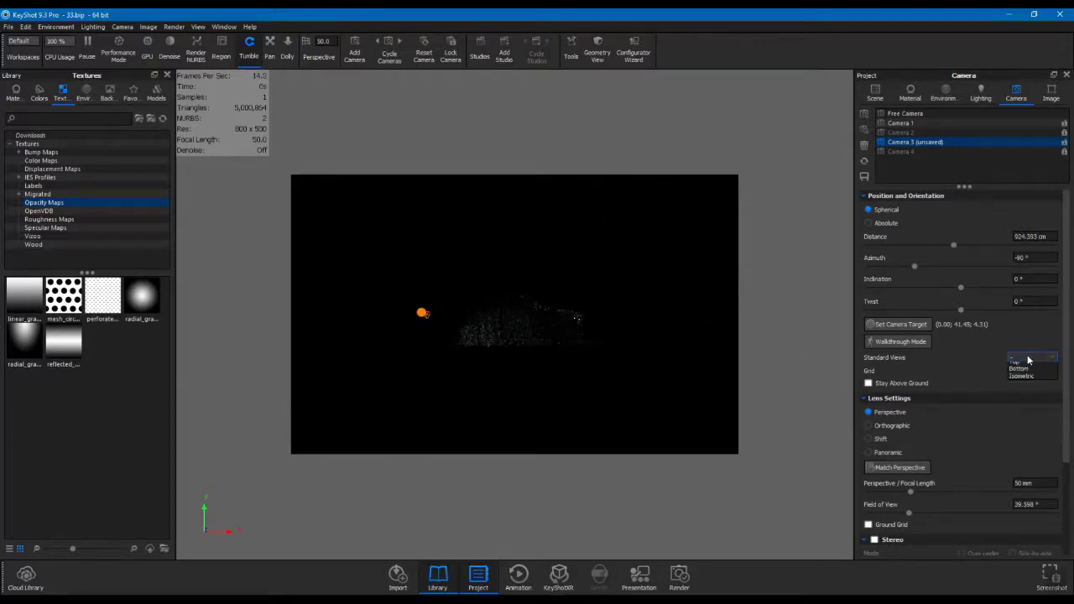
click(1026, 358)
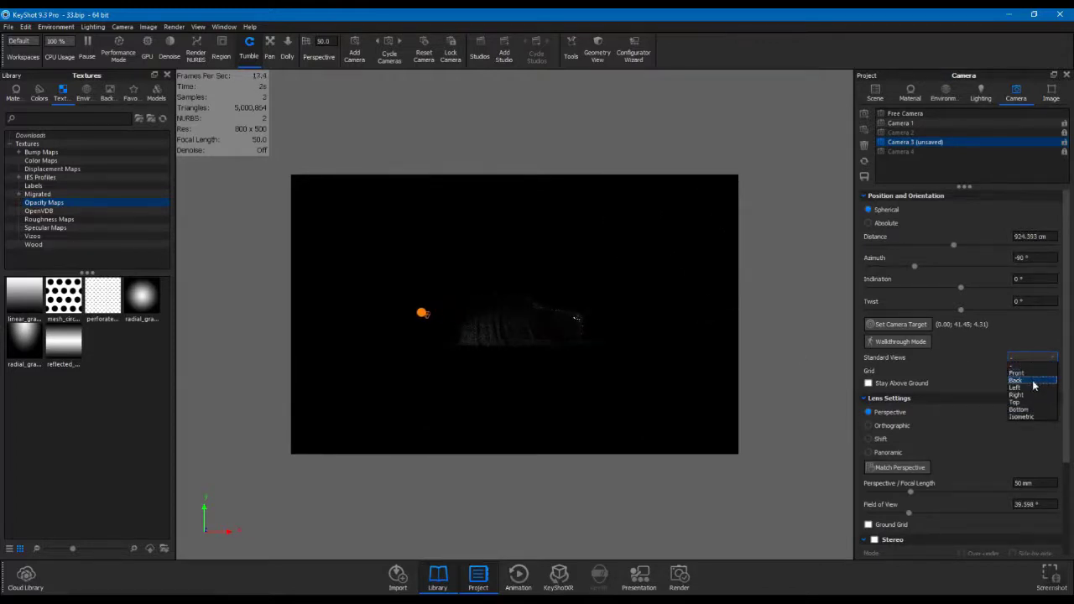
click(1031, 389)
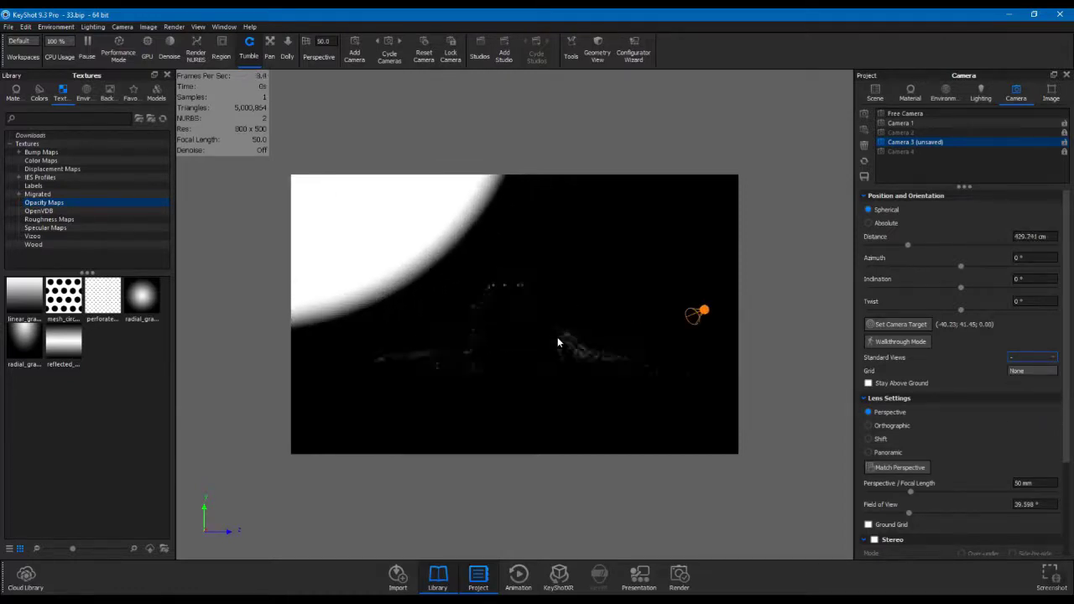
Step: Switch Camera 3 to the Right standard view and adjust the zoom on the car's front
click(1027, 358)
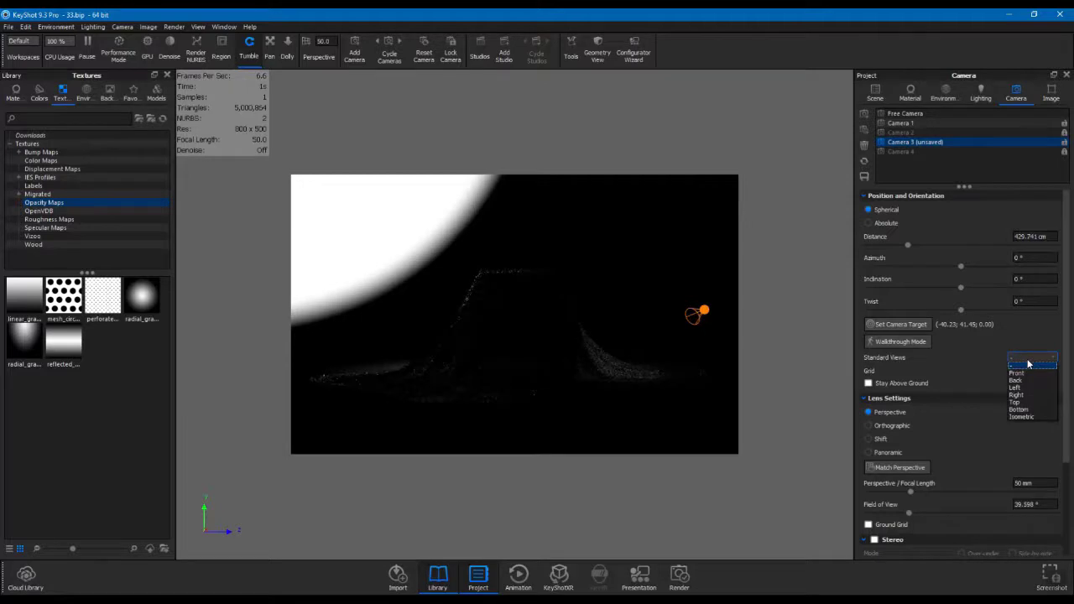
click(1025, 395)
scroll(519, 337, up, 10)
scroll(519, 337, up, 2)
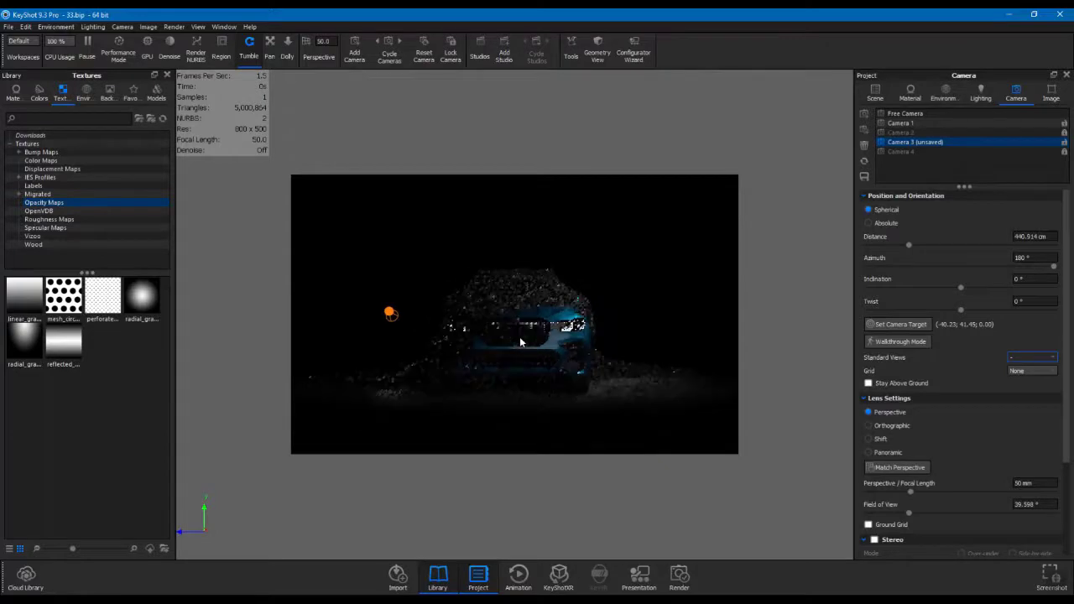
scroll(520, 336, down, 1)
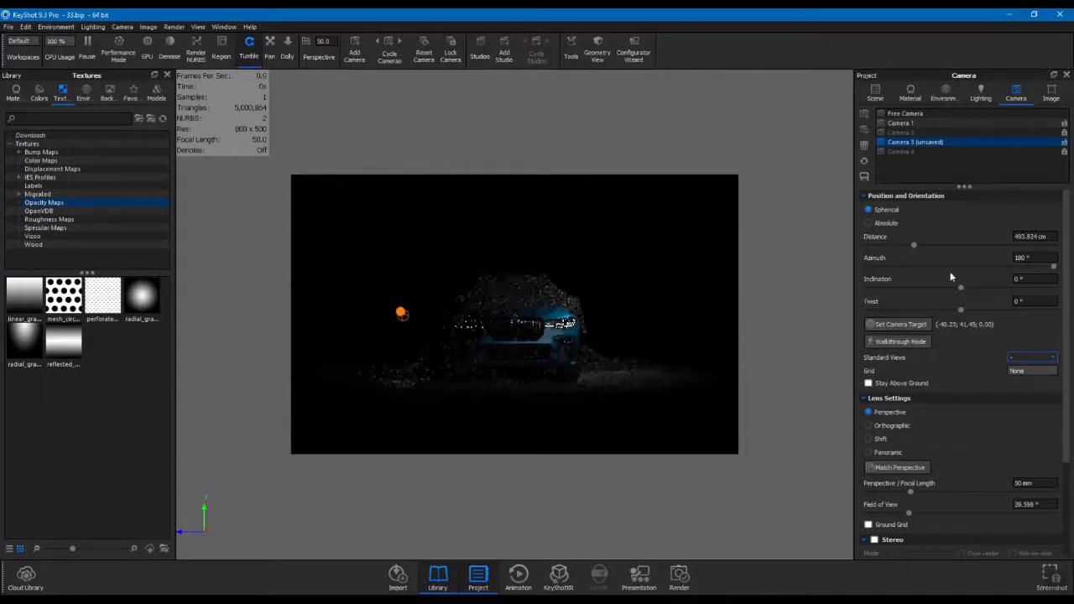
Step: Set the camera distance to 374 cm and the inclination to about 31°, reframing the covered car near the image centre
drag(961, 288, 987, 296)
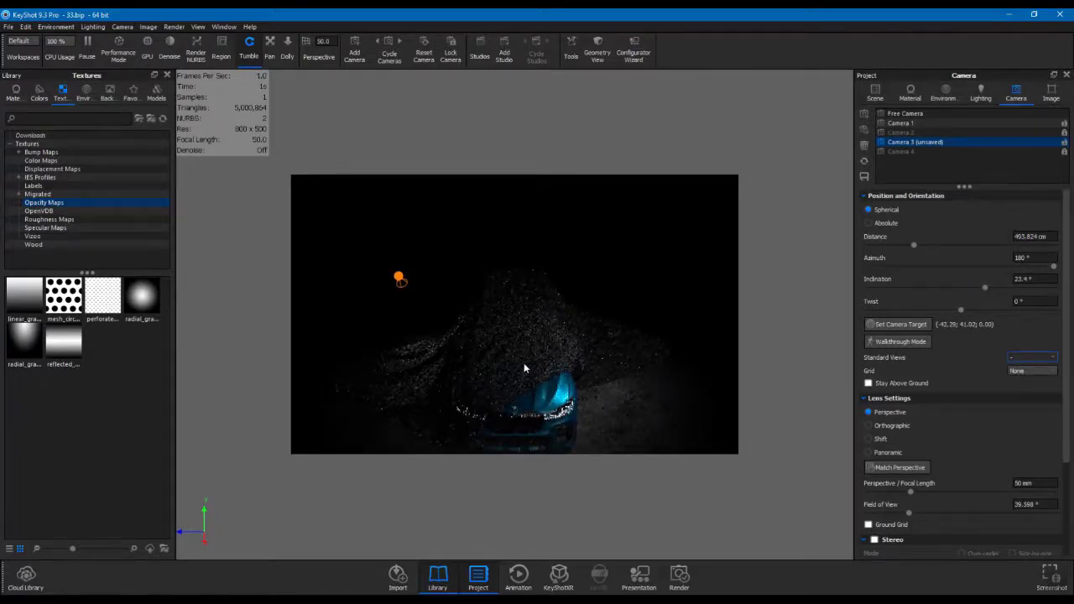
drag(916, 242, 905, 239)
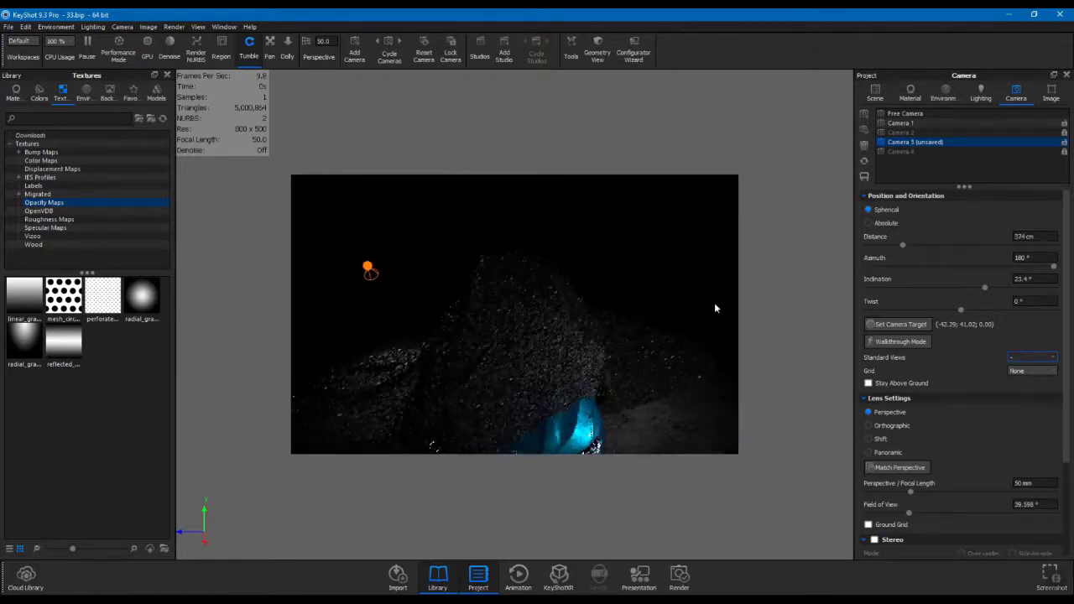
middle_drag(514, 378, 511, 286)
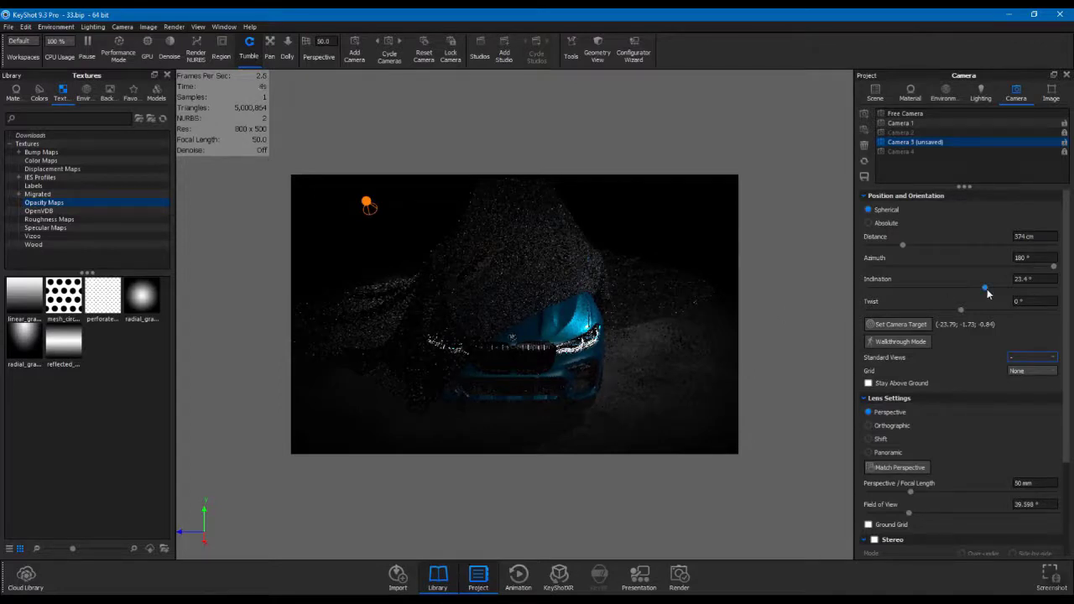
drag(987, 289, 992, 288)
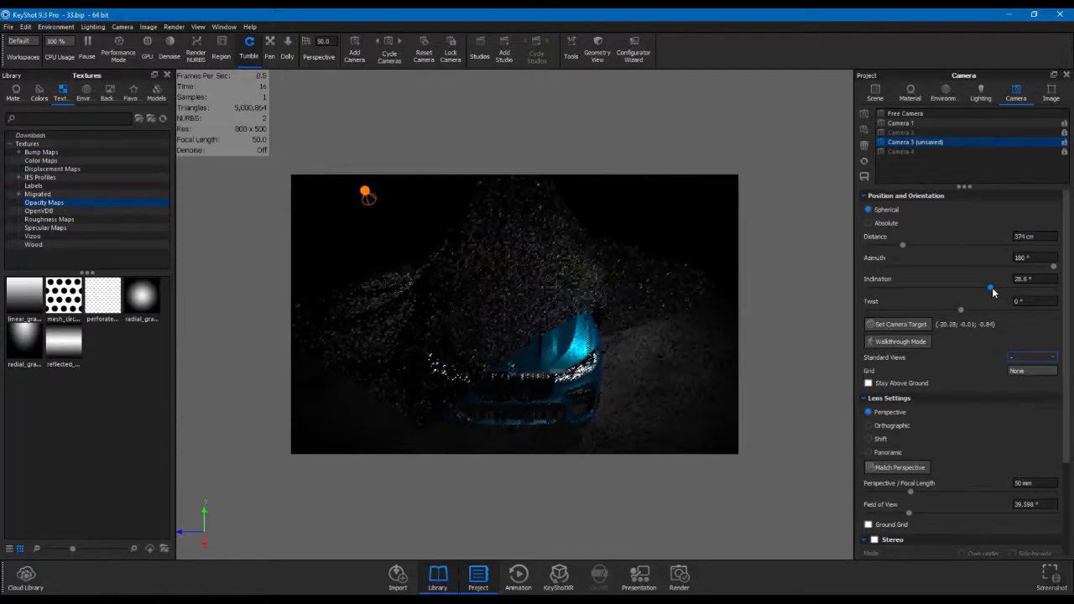
drag(992, 287, 995, 287)
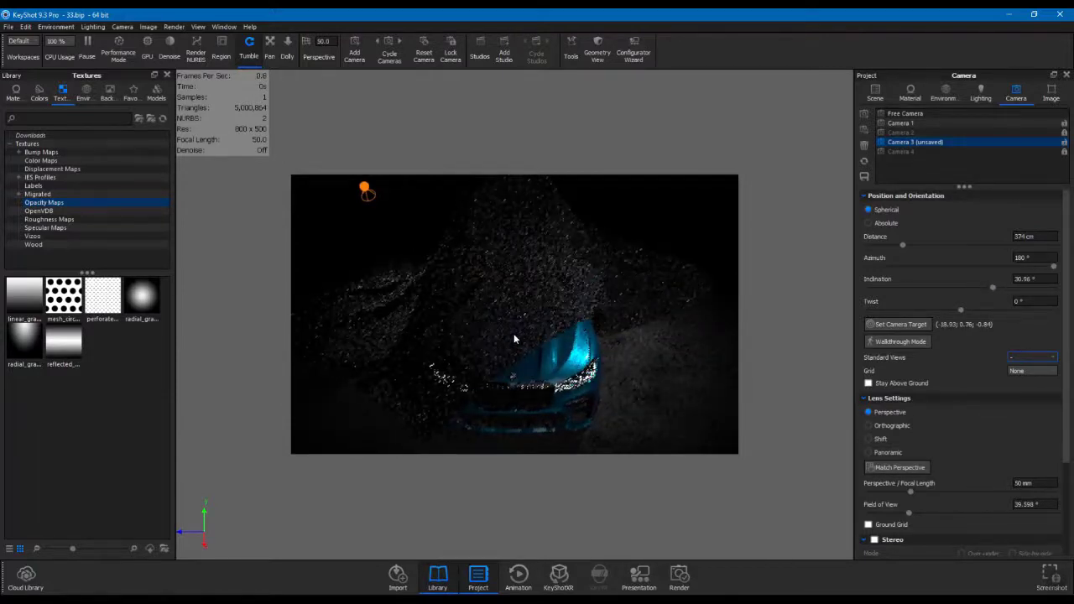
middle_drag(514, 333, 519, 304)
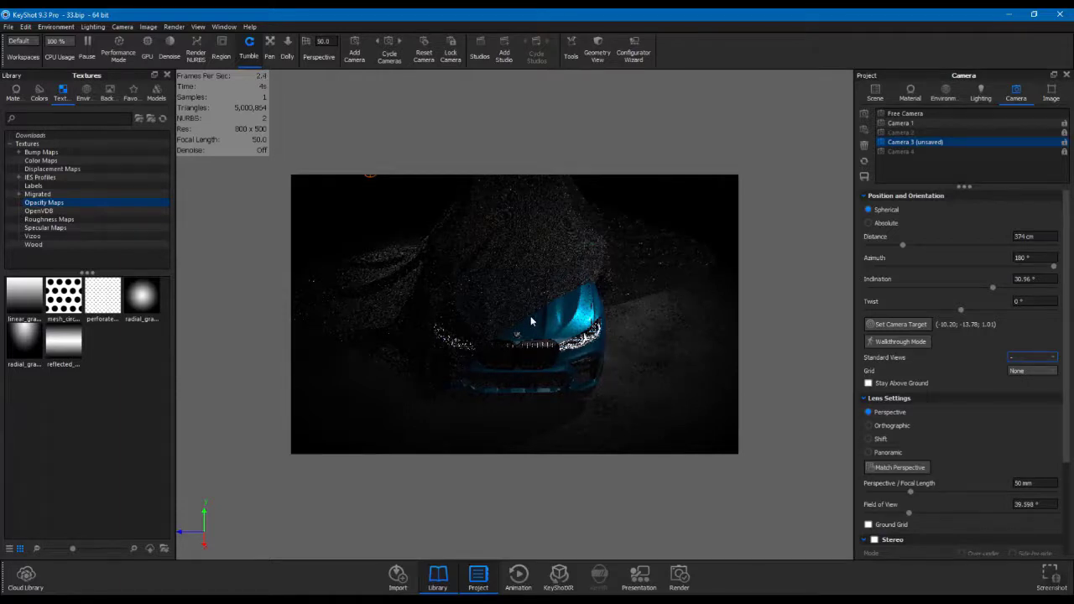
Step: Show the Halves composition grid and shift the framing so the car's nose is centred on the vertical line
click(149, 27)
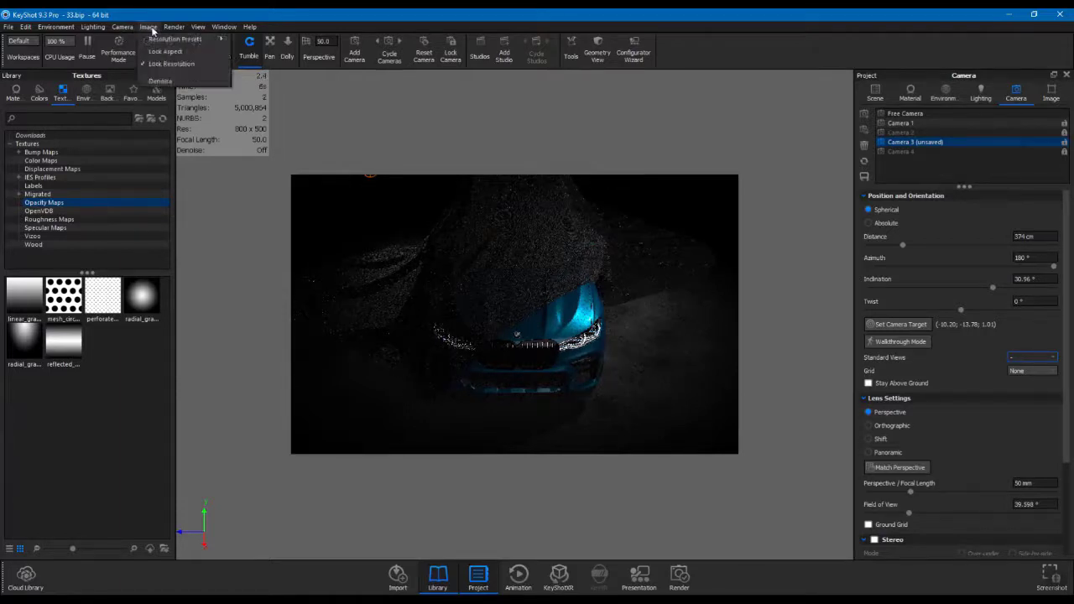
mouse_move(121, 27)
mouse_move(180, 184)
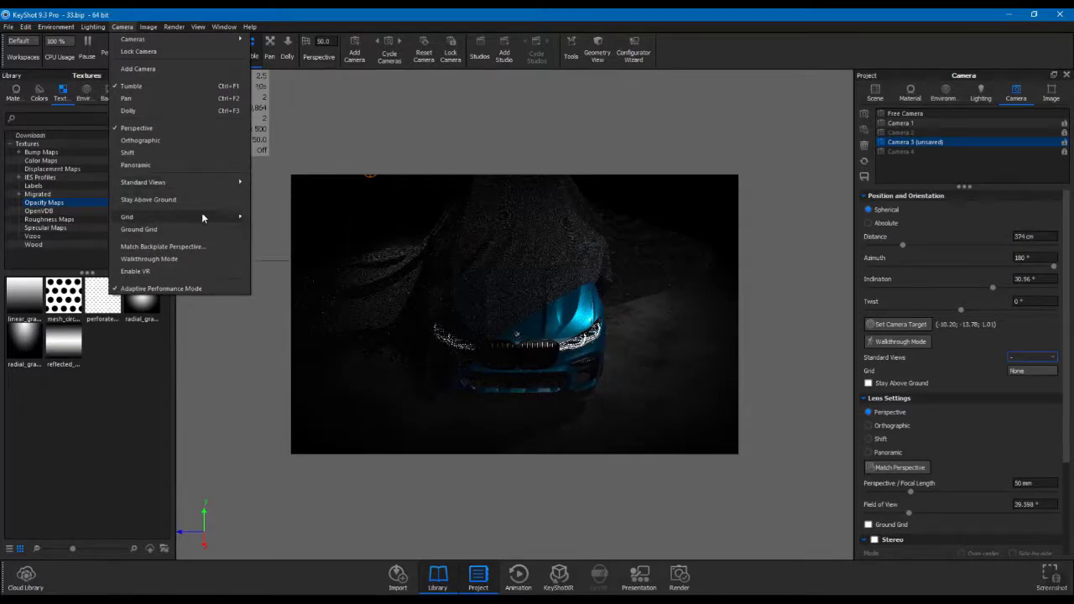
mouse_move(202, 217)
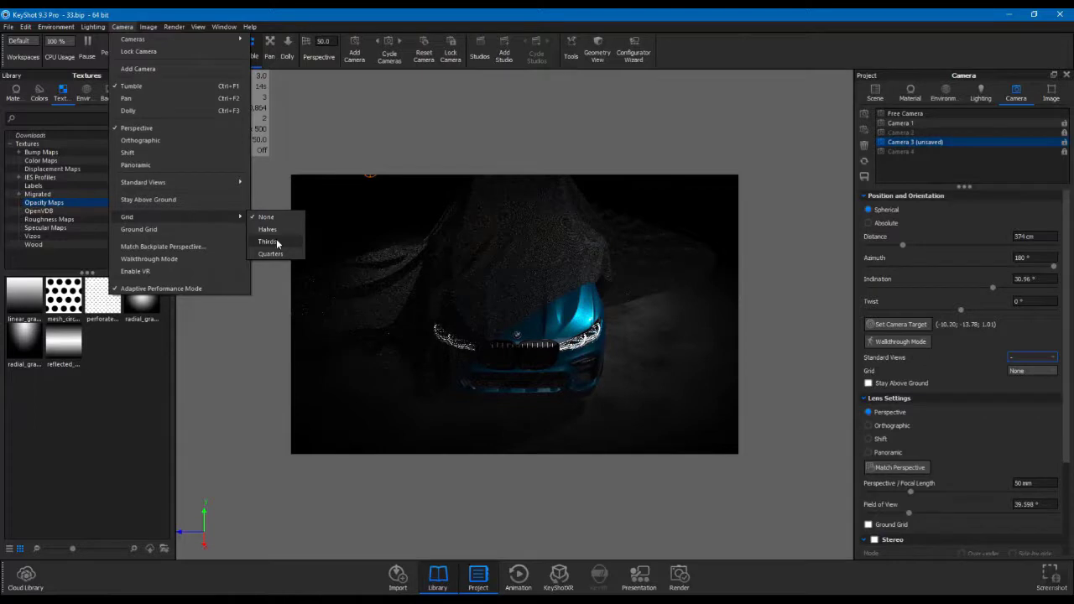
click(278, 231)
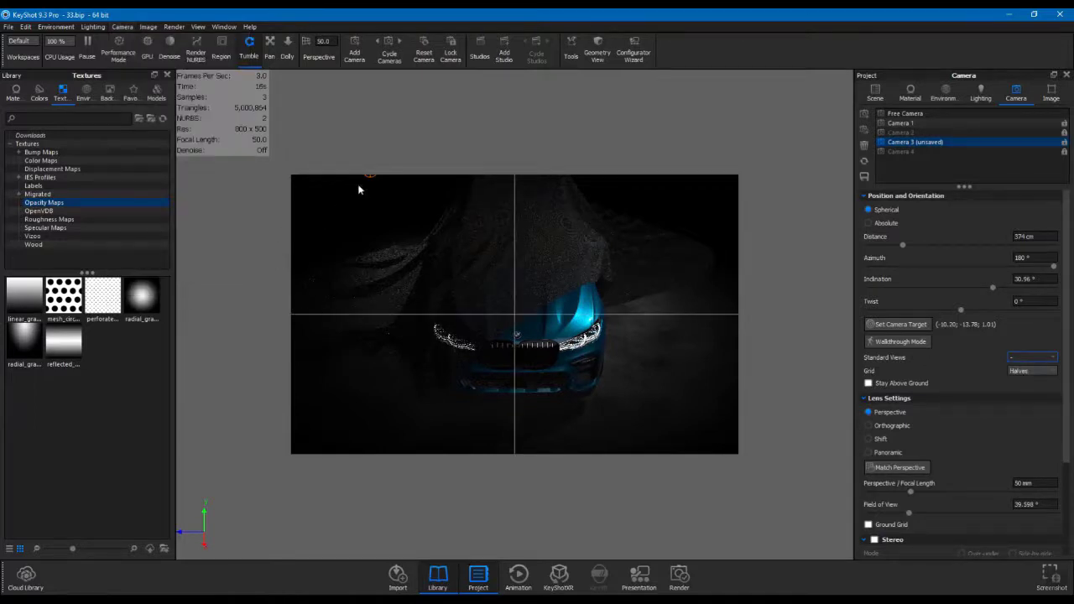
middle_drag(530, 279, 528, 280)
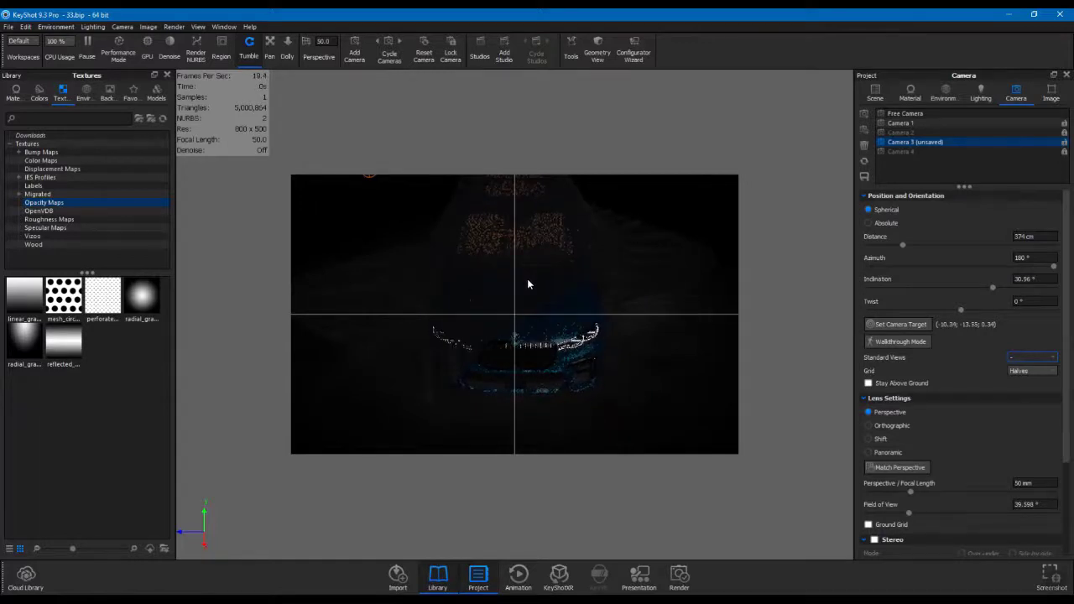
click(527, 277)
click(527, 275)
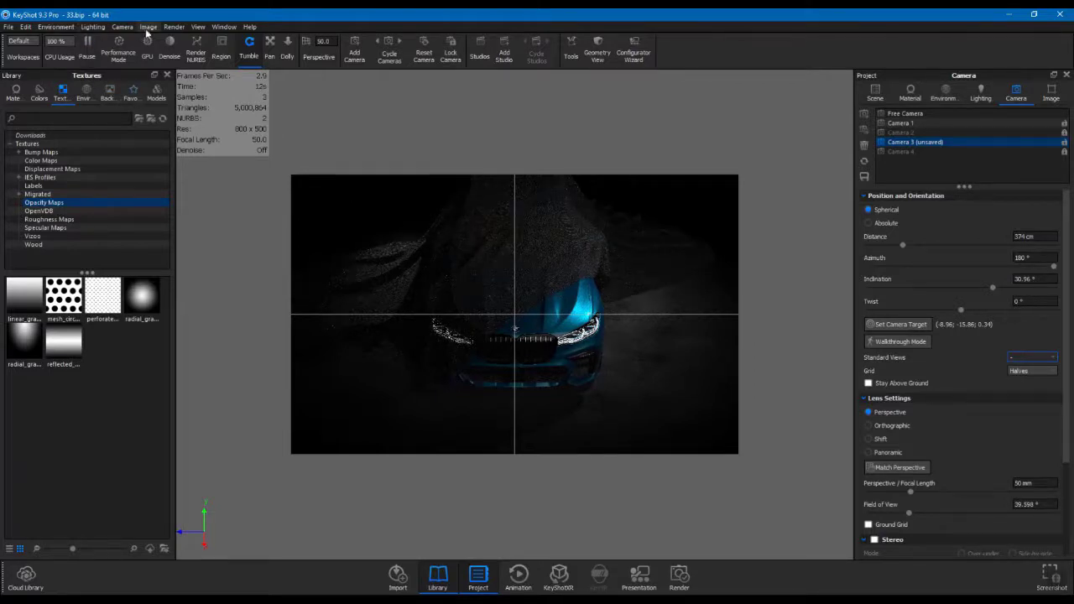
Step: Set the camera's composition grid back to None
click(131, 29)
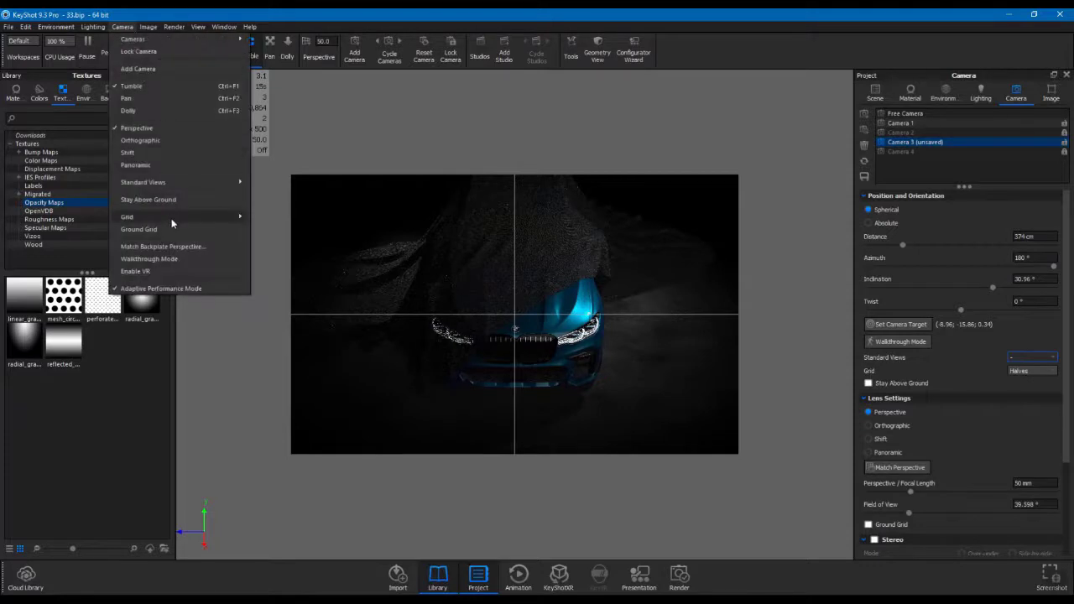
mouse_move(174, 219)
click(267, 218)
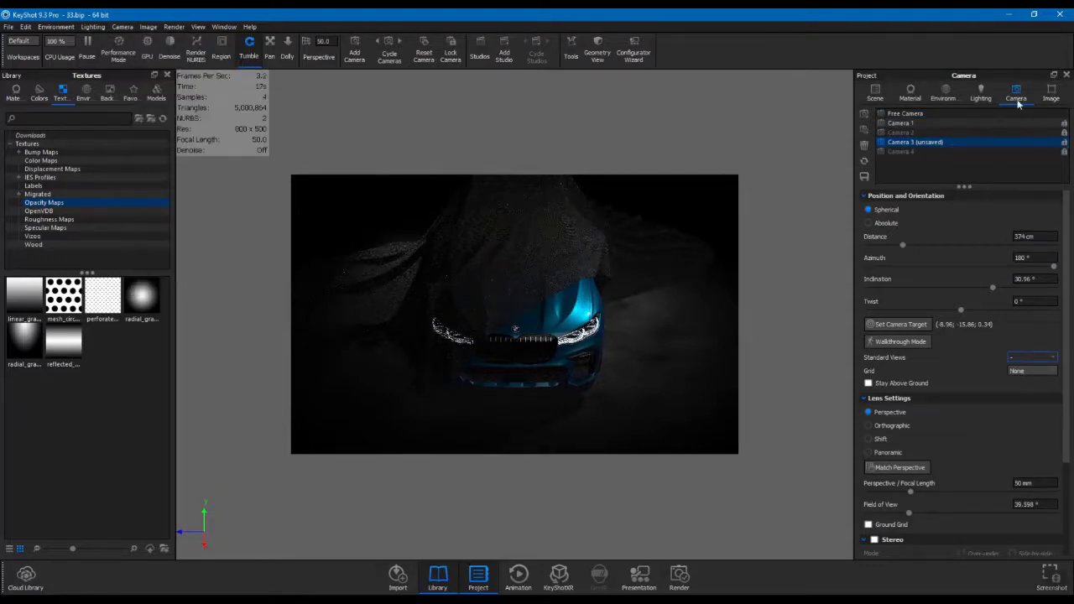
Step: Save the current framing as a new camera named 1 and lock that camera
click(865, 115)
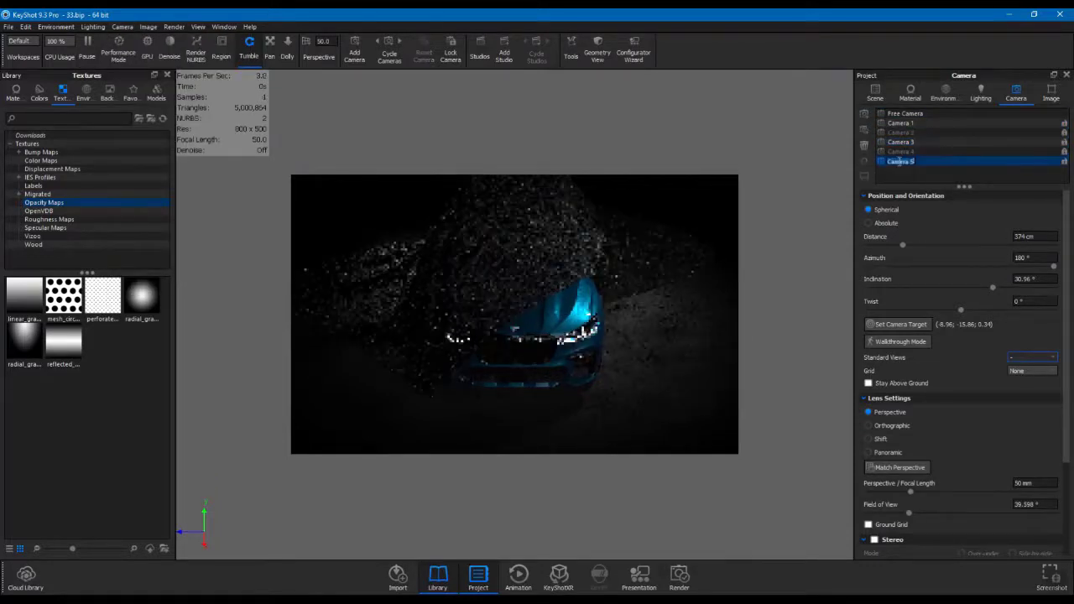
drag(915, 164, 887, 163)
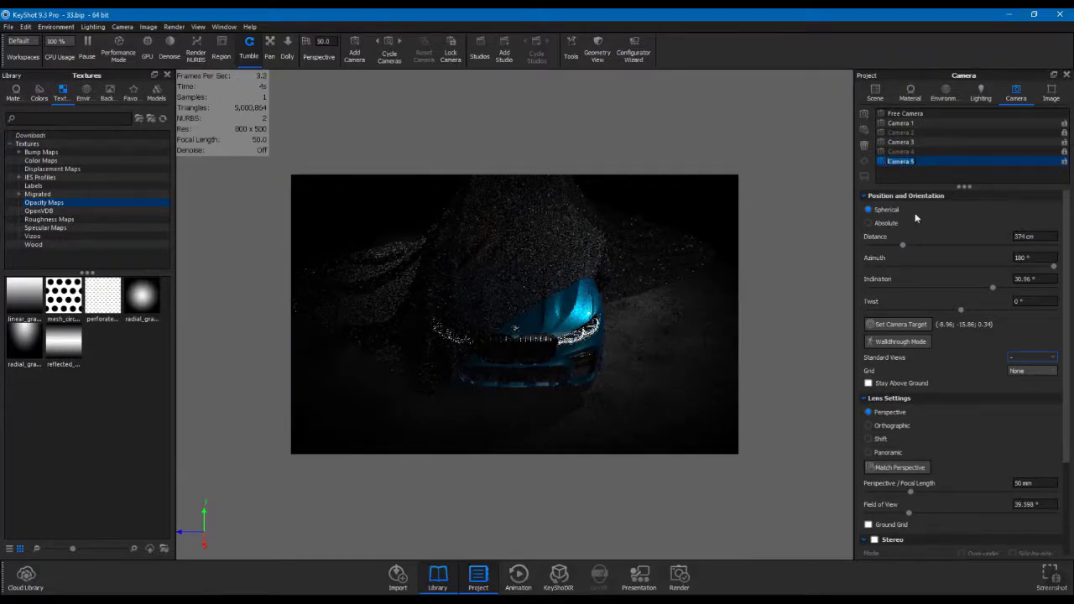
text(1)
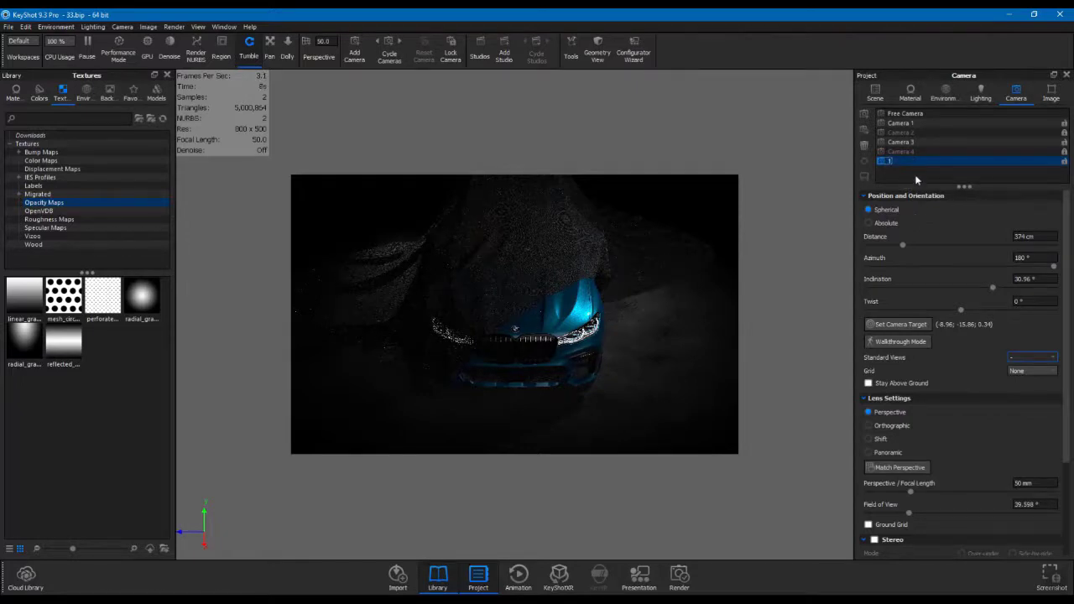
click(908, 114)
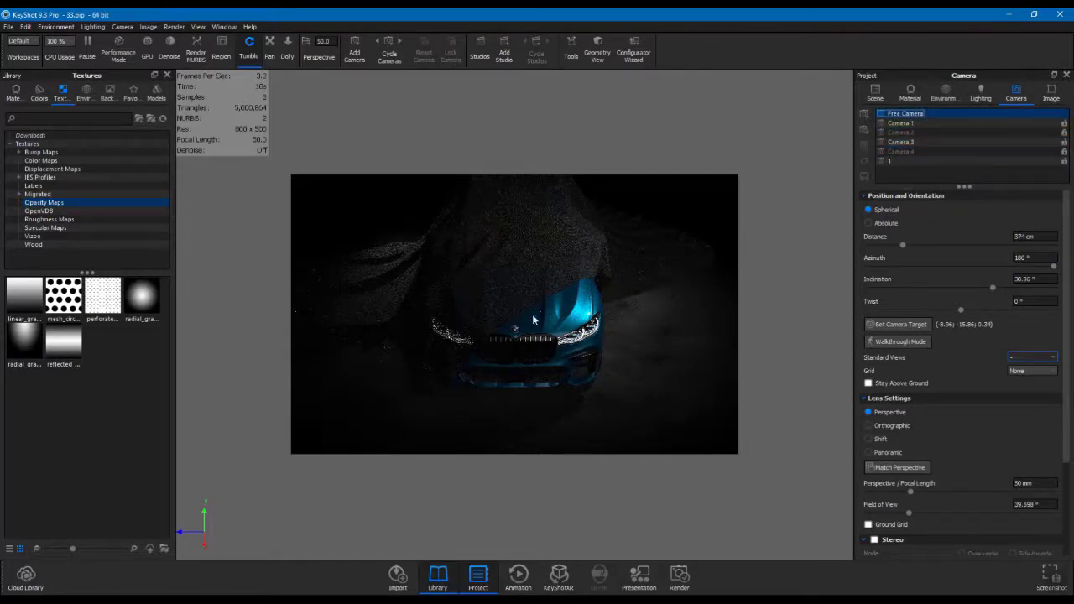
click(913, 162)
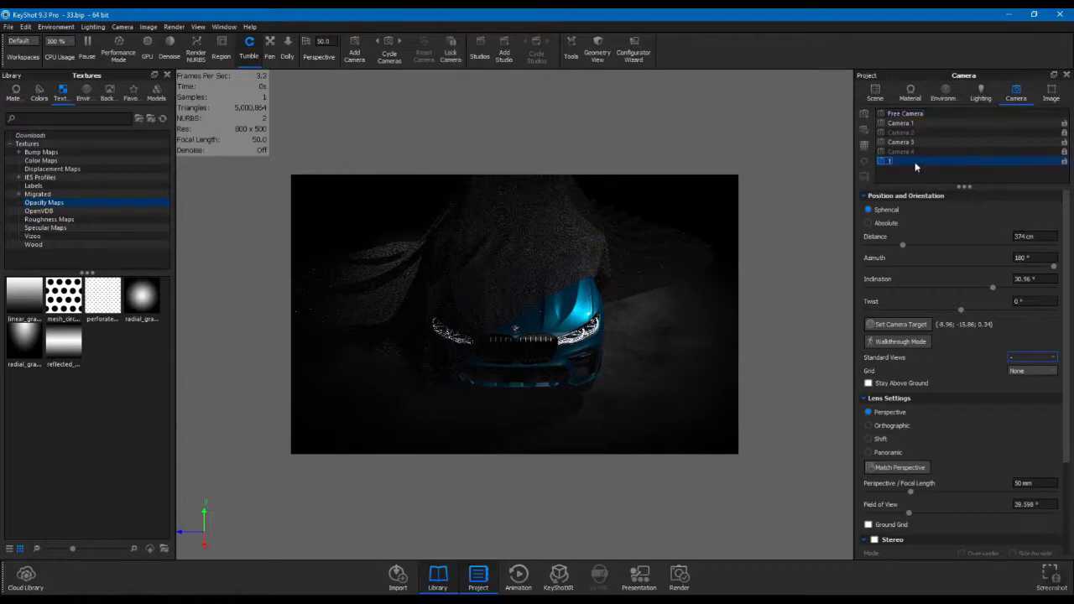
click(1065, 161)
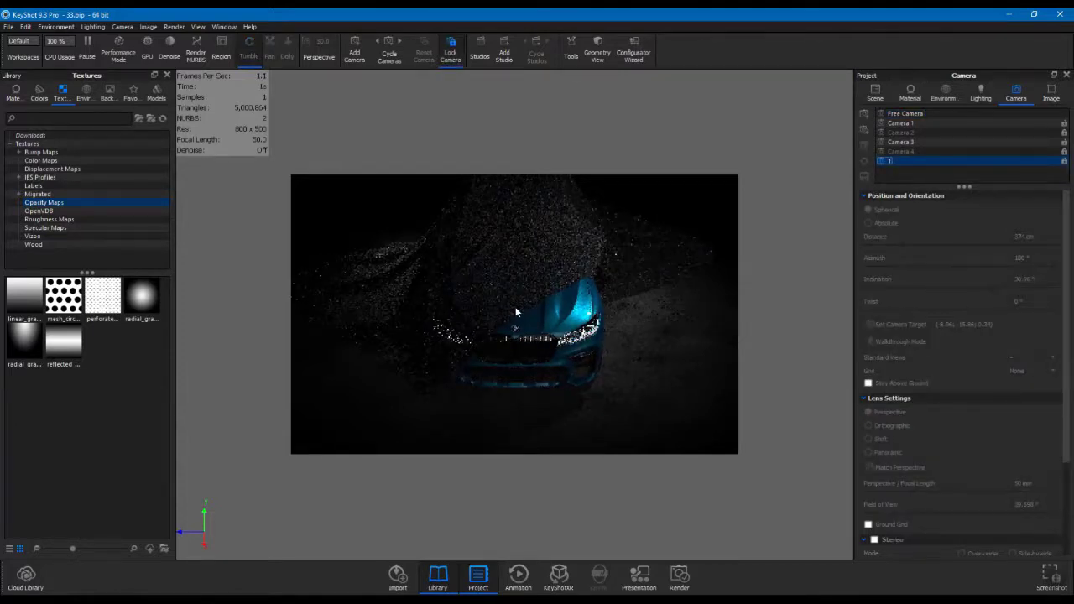
Step: Open the cloth cover's material and check the partly covered headlight in a temporary render region of about 183 by 123 px
double_click(490, 308)
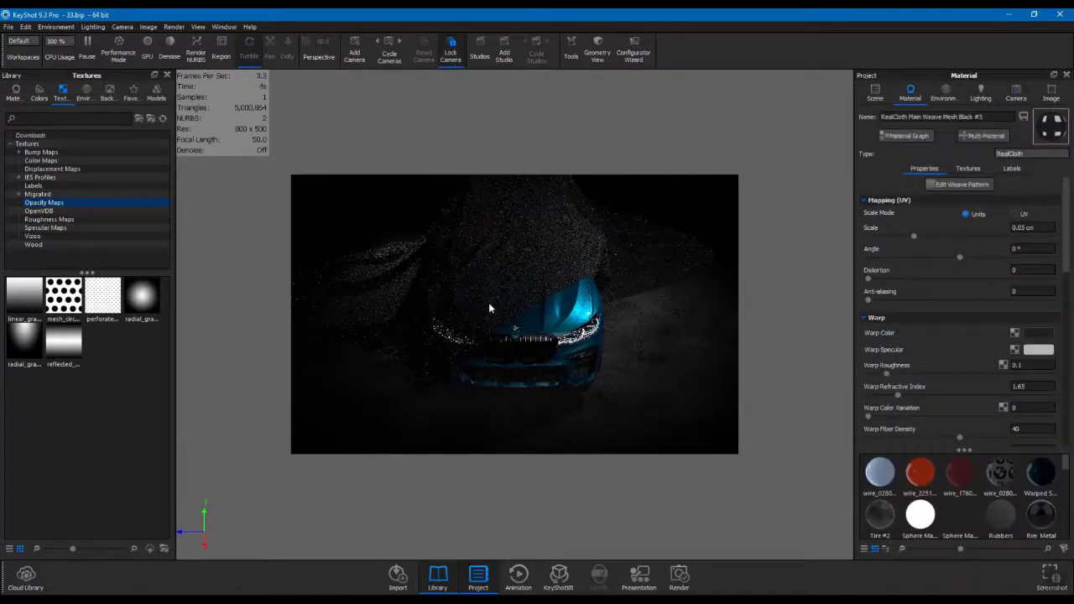
click(221, 48)
drag(588, 366, 454, 348)
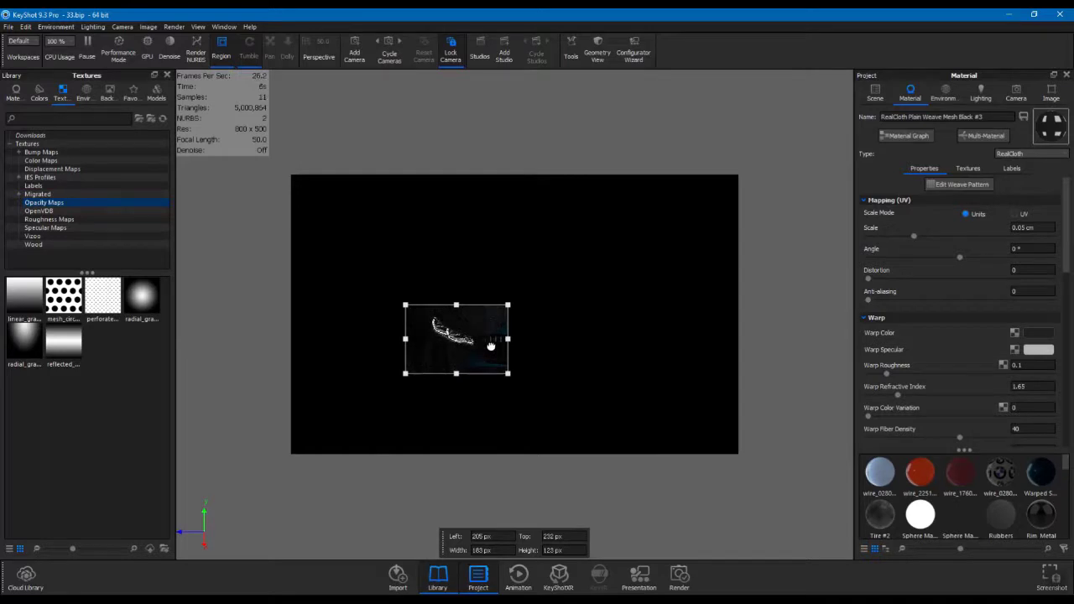
click(222, 52)
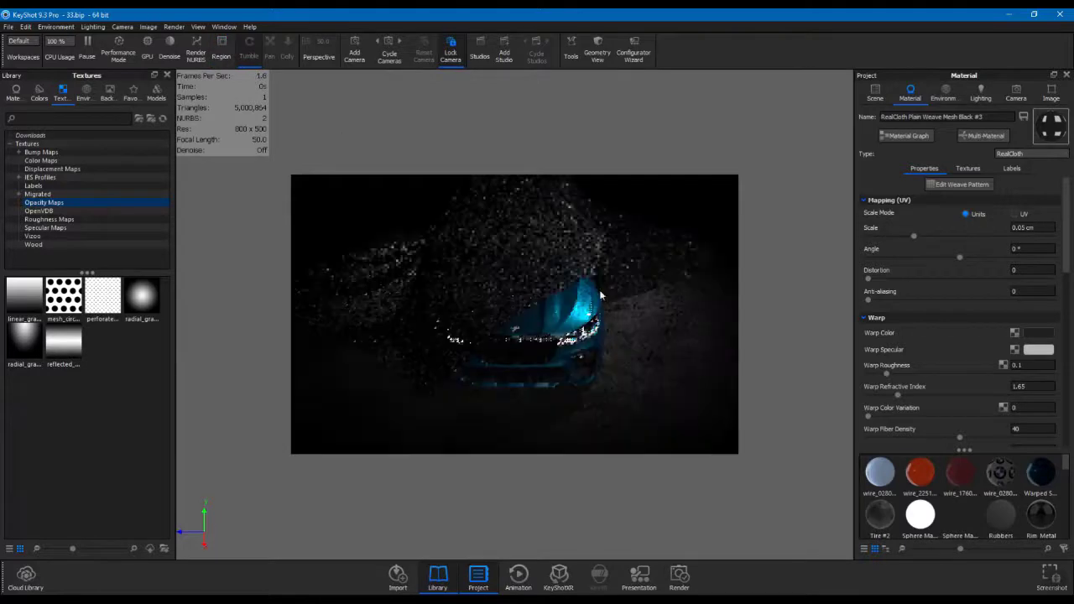
drag(609, 319, 506, 295)
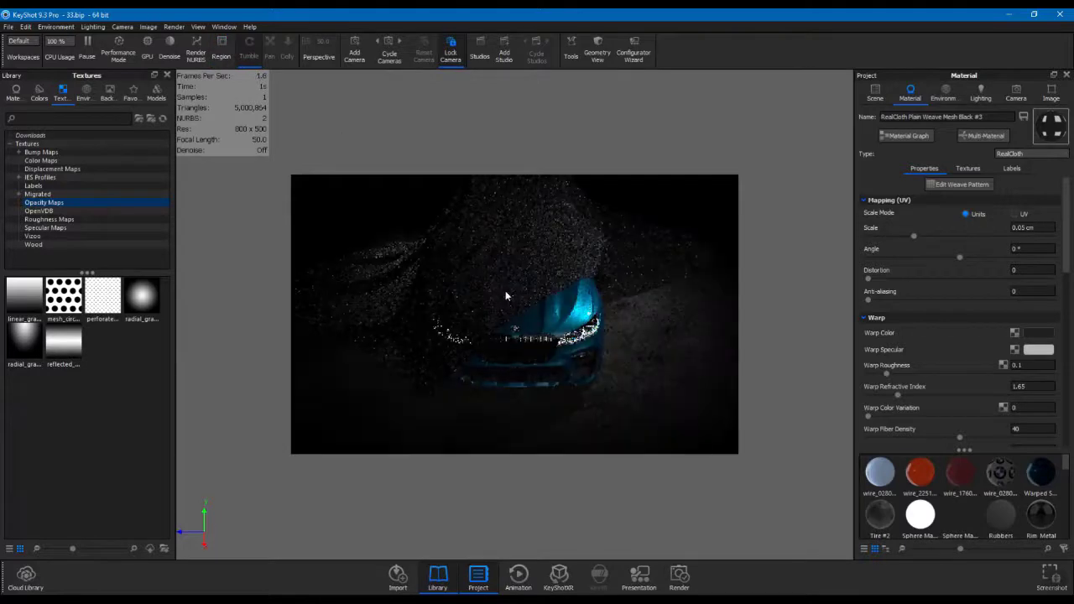
Step: Edit the cloth material's weave pattern, setting the thread width to 0.6 in both directions, and apply it
click(957, 184)
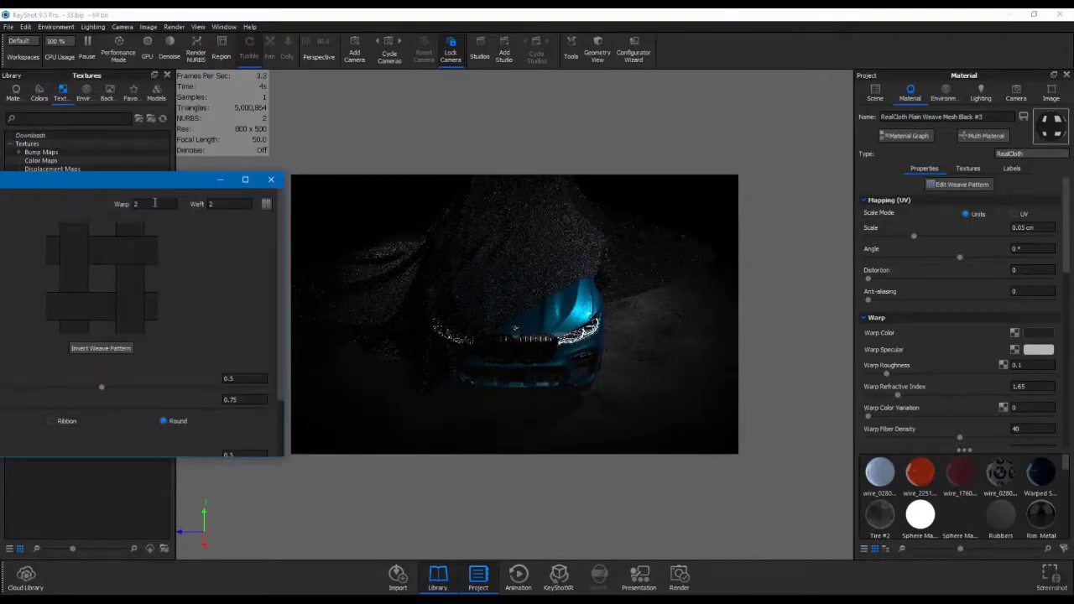
drag(156, 186, 127, 157)
click(209, 346)
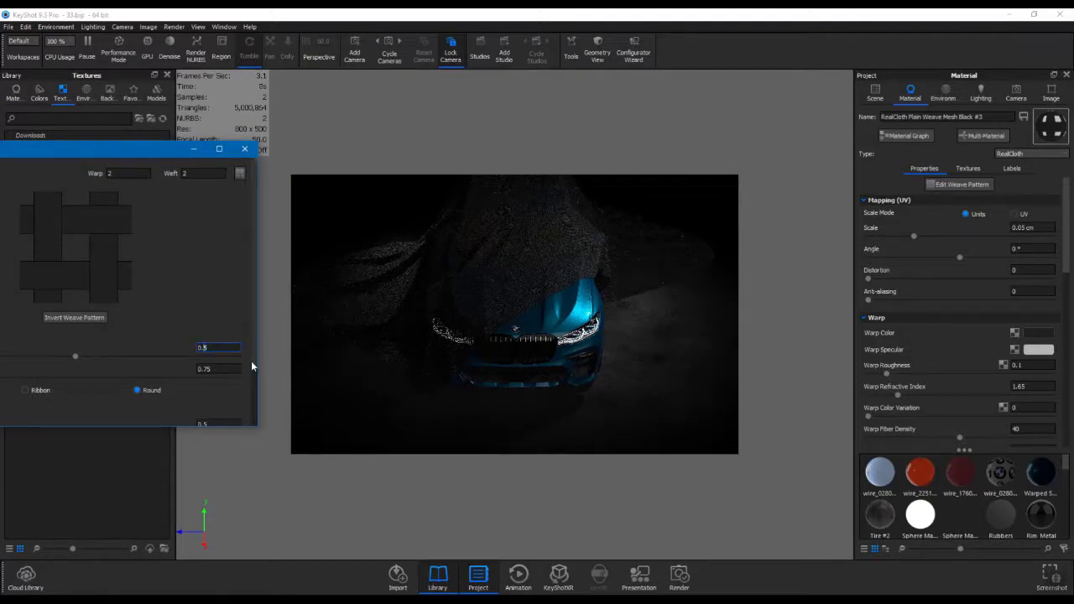
key(BackSpace)
text(6)
drag(255, 352, 259, 411)
click(209, 353)
key(BackSpace)
text(6)
click(234, 416)
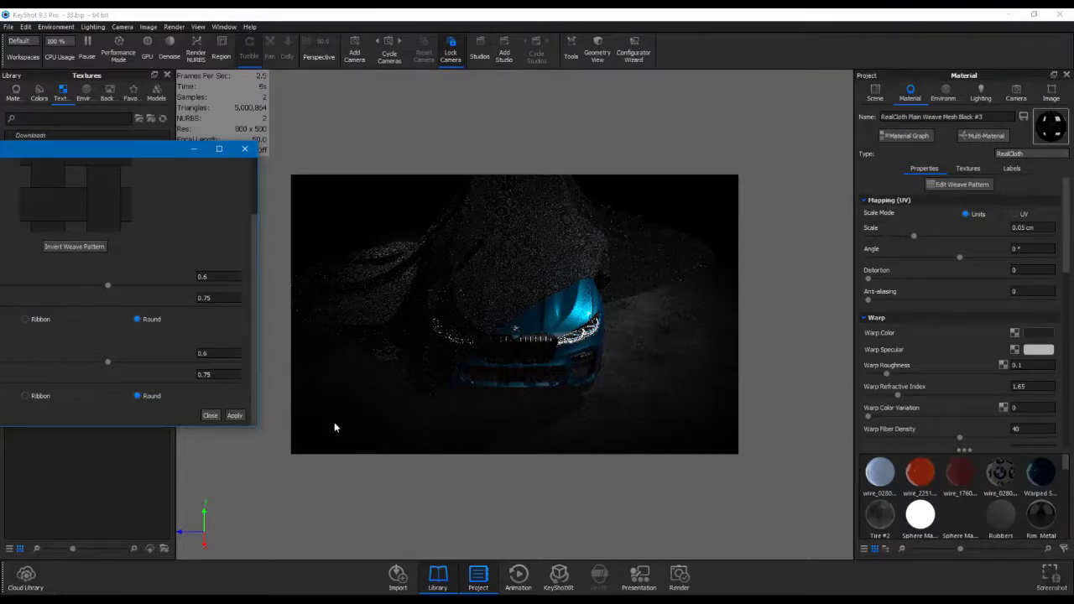
click(210, 416)
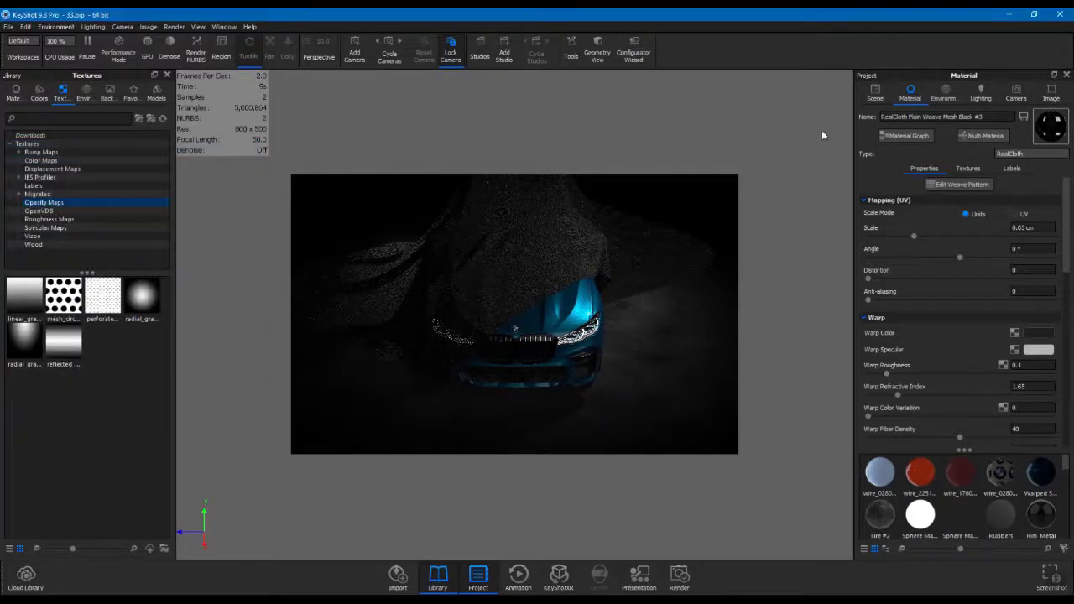
Step: Snap the fabric cover to the ground
click(873, 93)
click(631, 267)
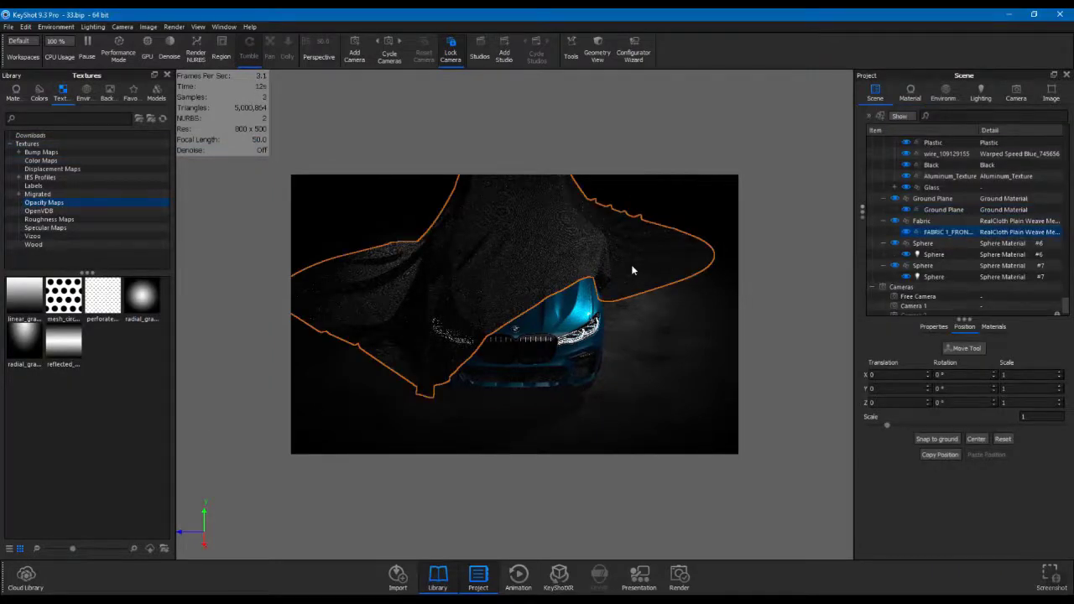
click(642, 323)
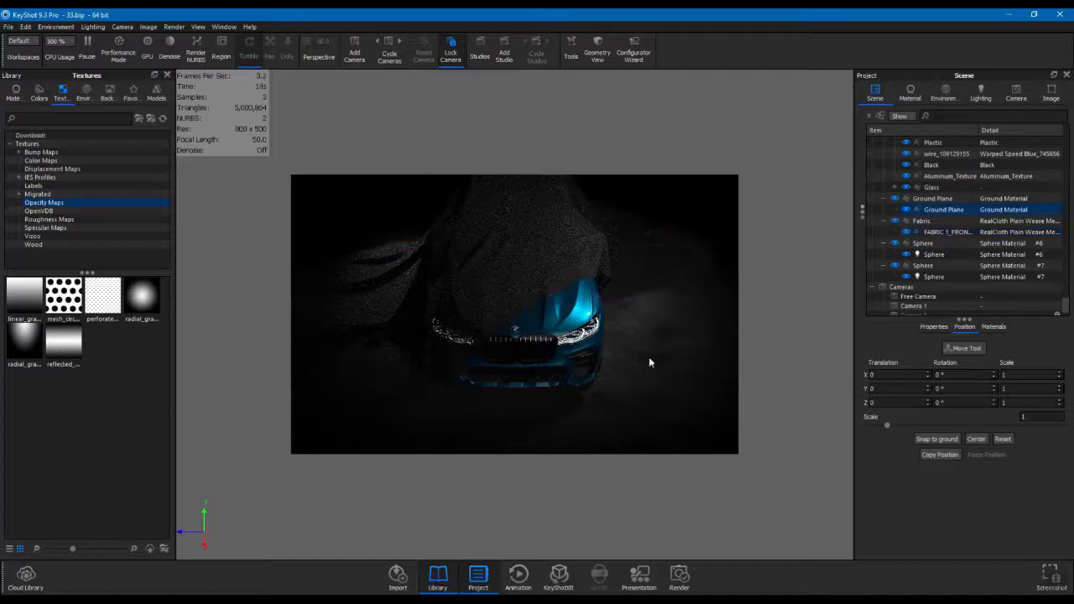
click(641, 273)
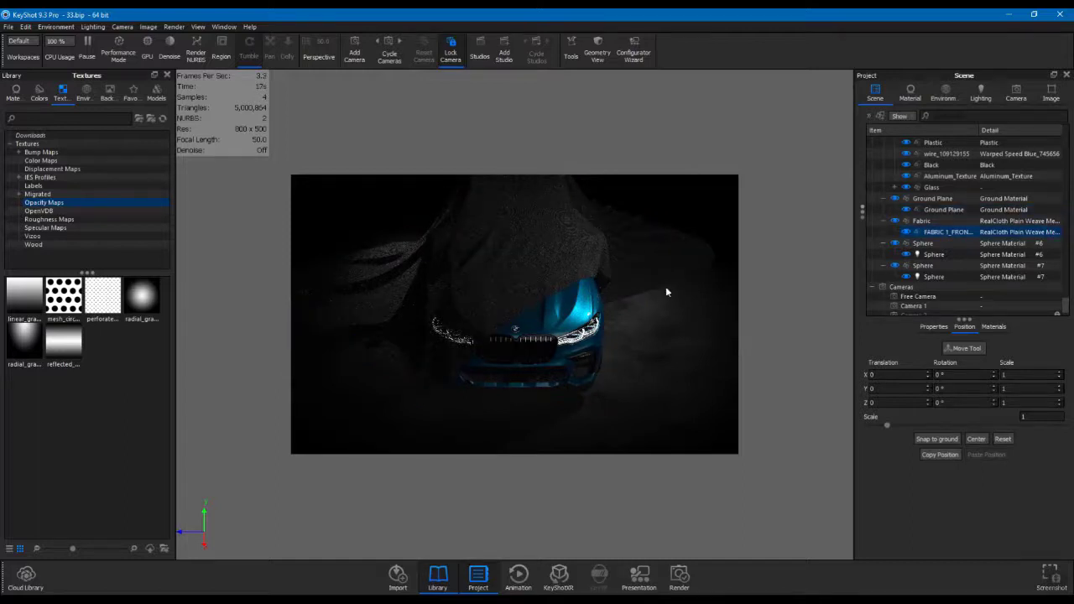
click(937, 442)
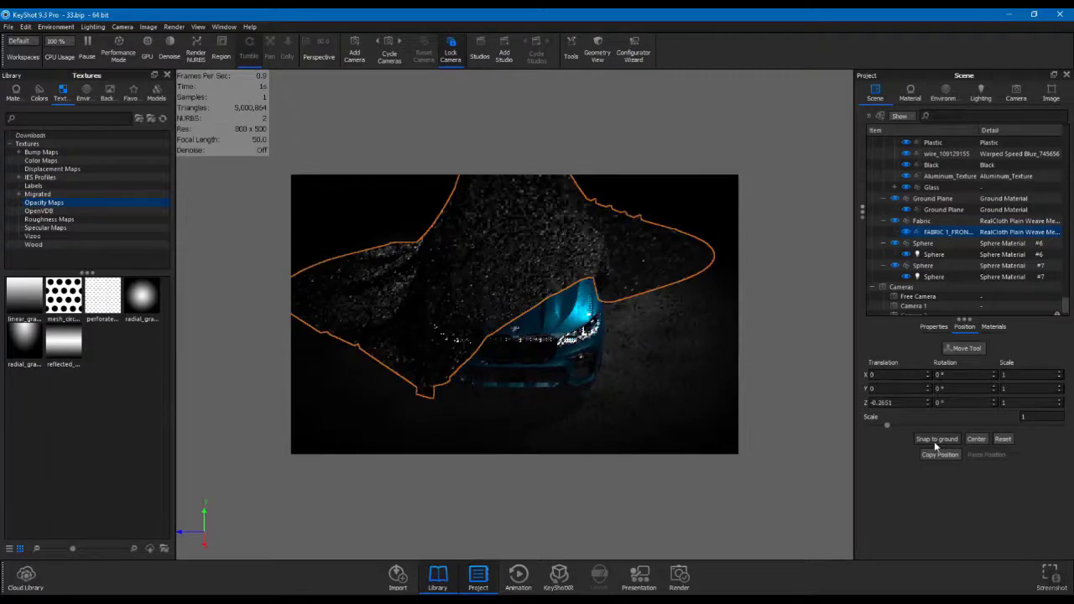
click(656, 377)
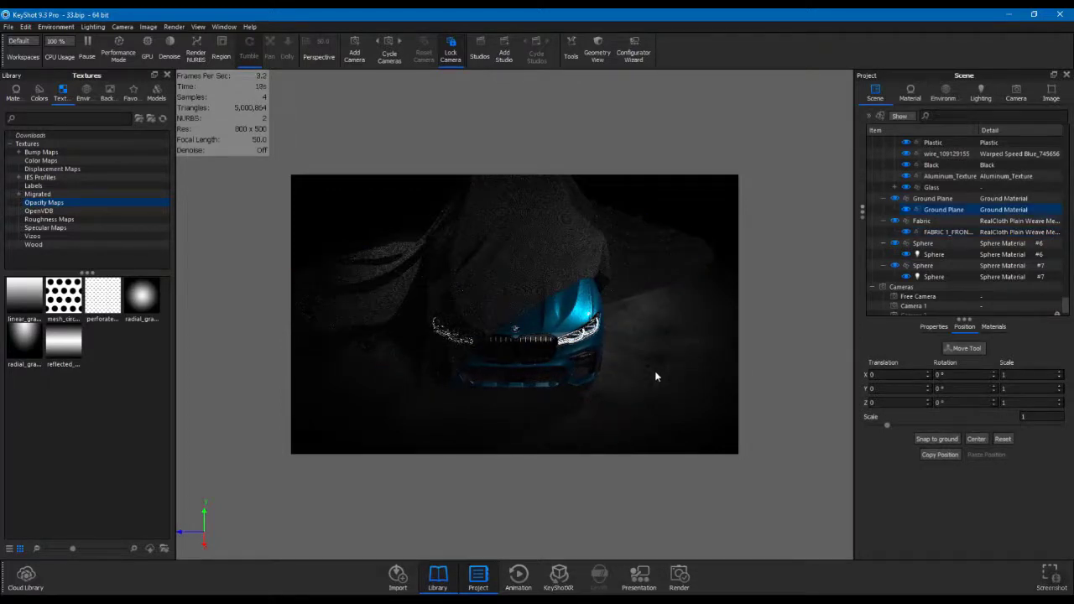
Step: Add a circular light pin to the HDRI environment and aim its highlight at the bumper beside the hanging cloth
click(981, 99)
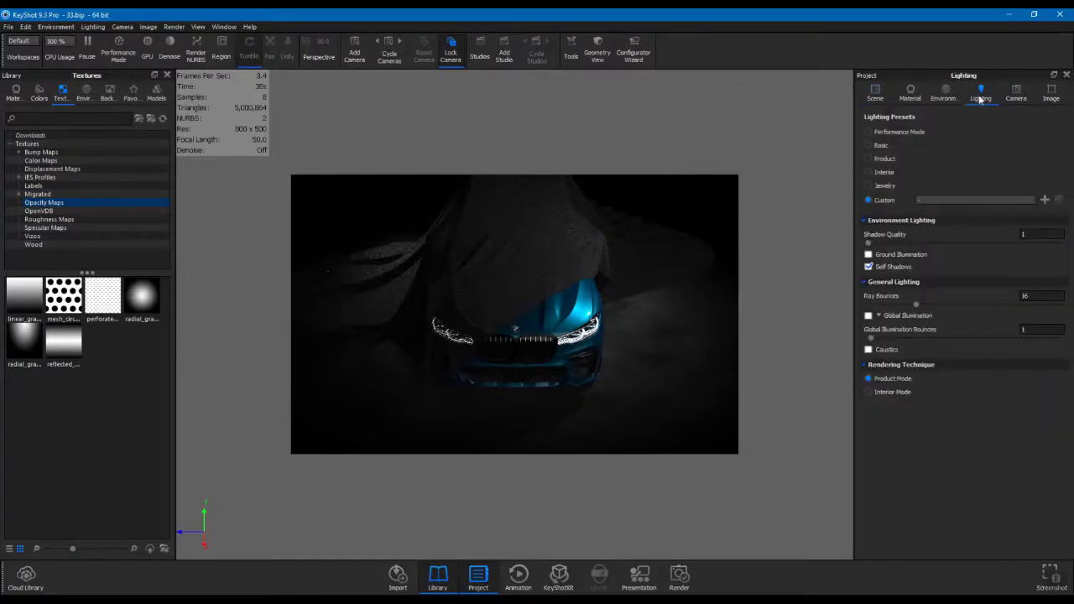
click(944, 94)
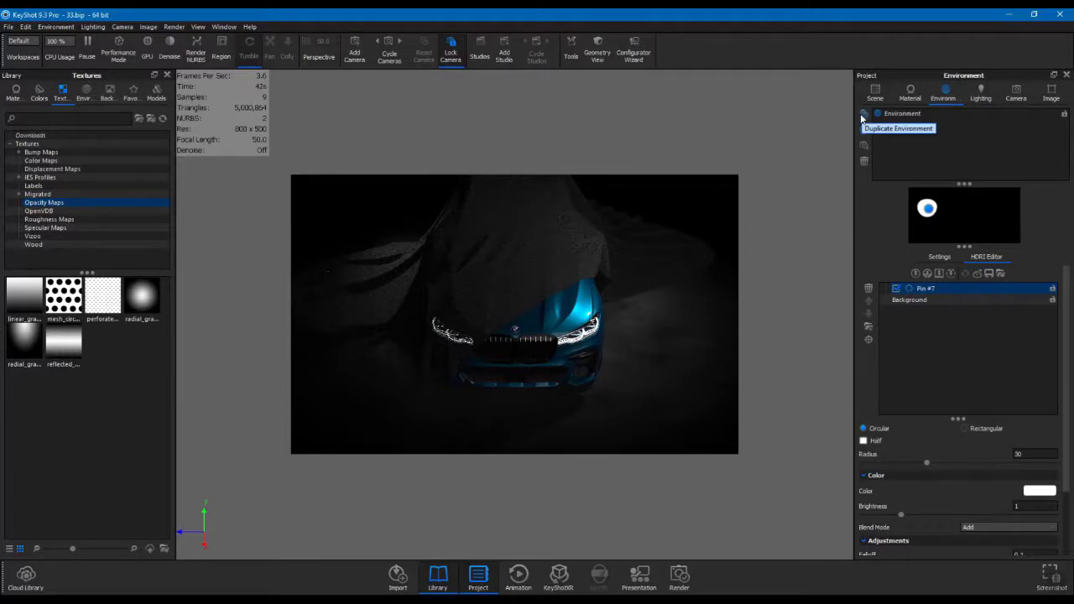
click(916, 274)
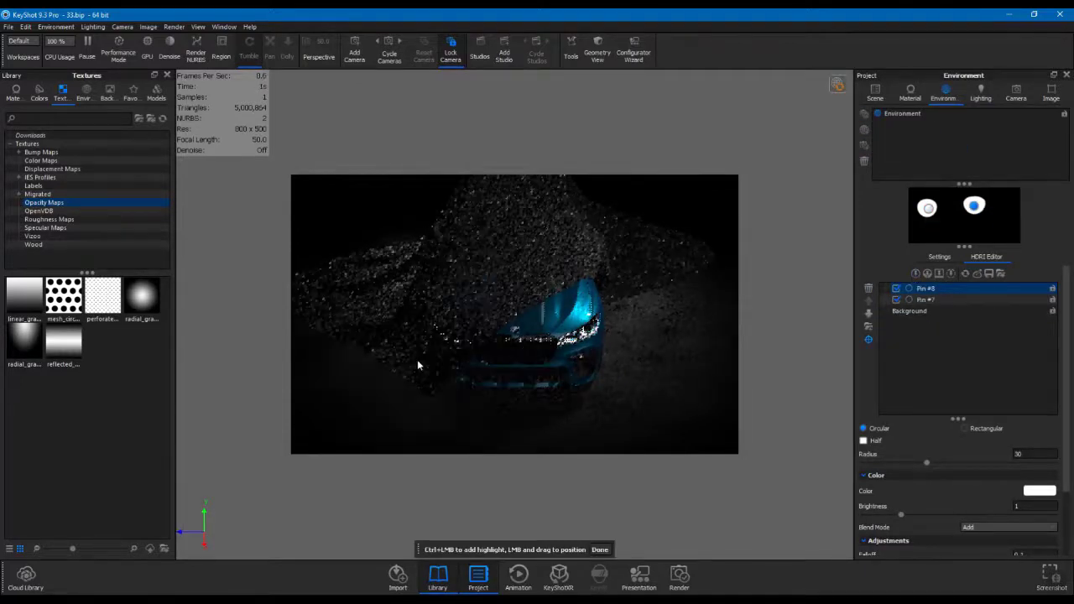
click(420, 369)
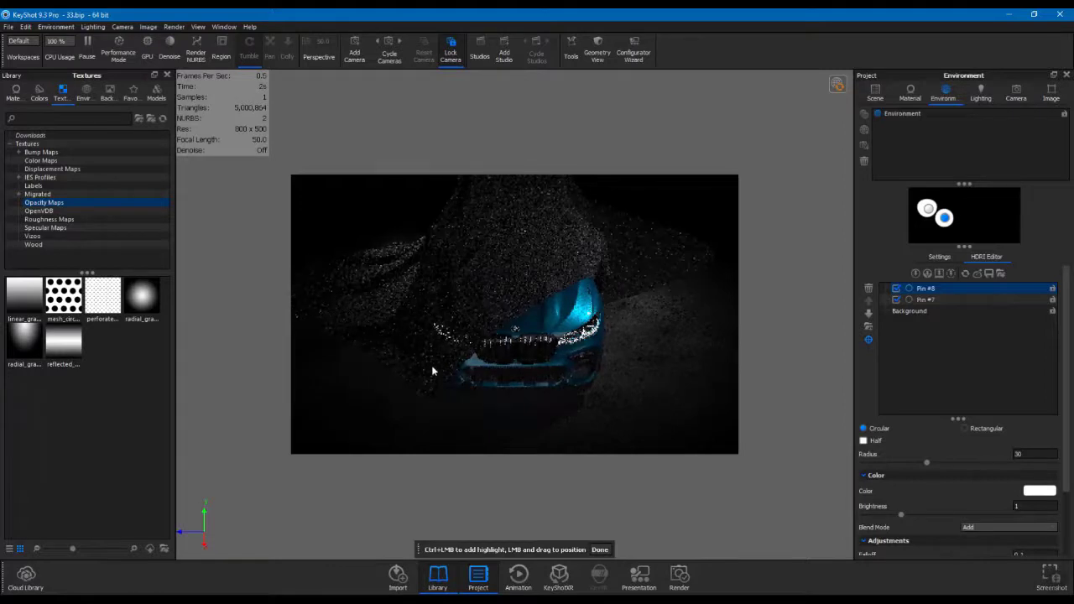
click(437, 361)
Step: Set the new pin's falloff to 0.566 and its brightness to 0.705
drag(1067, 423, 1064, 479)
drag(885, 510, 971, 511)
drag(900, 460, 889, 460)
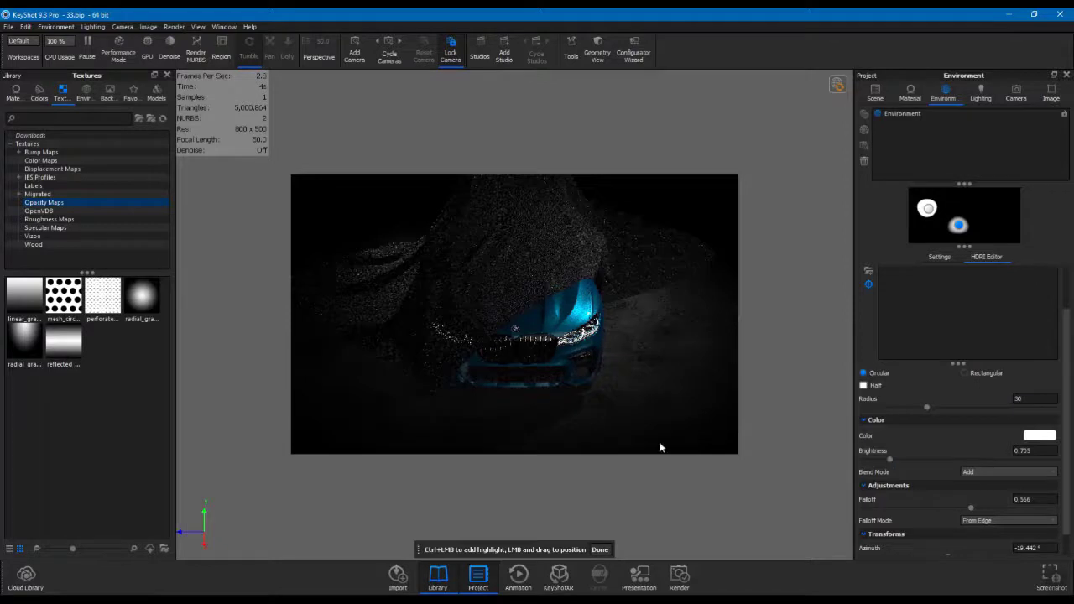
Step: Reposition the pin's highlight onto the uncovered side of the front bumper, beside the grille
click(418, 369)
drag(425, 368, 432, 356)
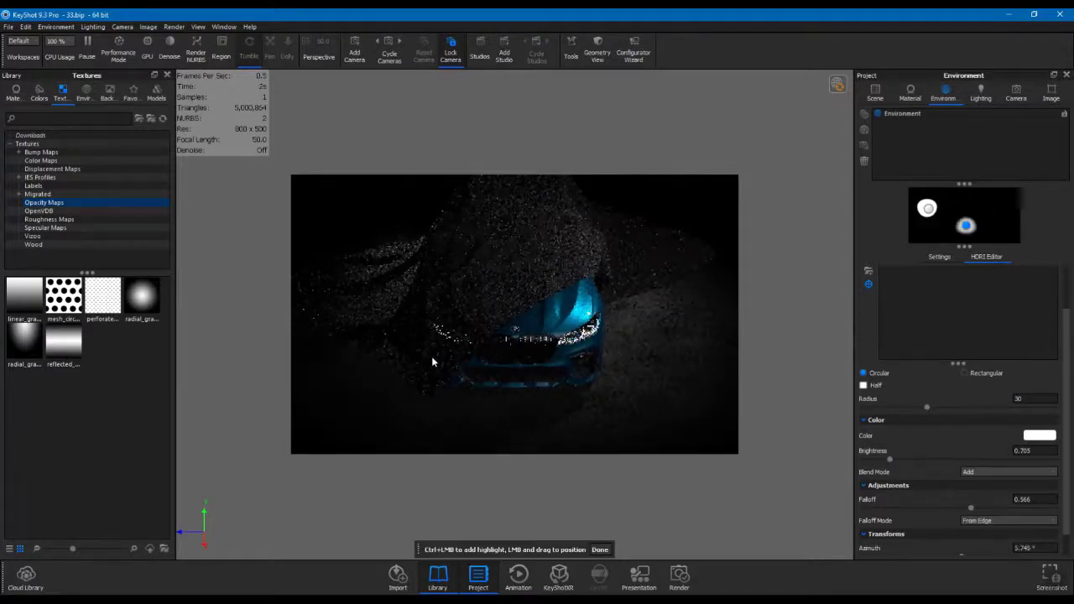
drag(598, 372, 557, 361)
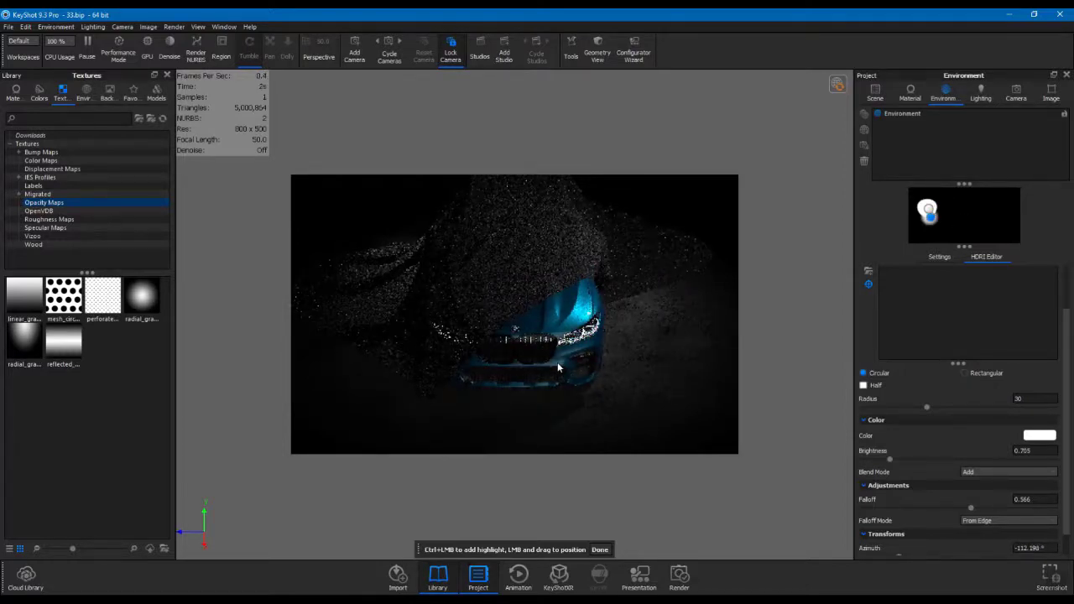
Step: Set the bumper pin's radius to 20 and try brightness values of 2 and 5
drag(1028, 399, 1003, 399)
text(20)
key(Return)
drag(1039, 450, 954, 450)
text(2)
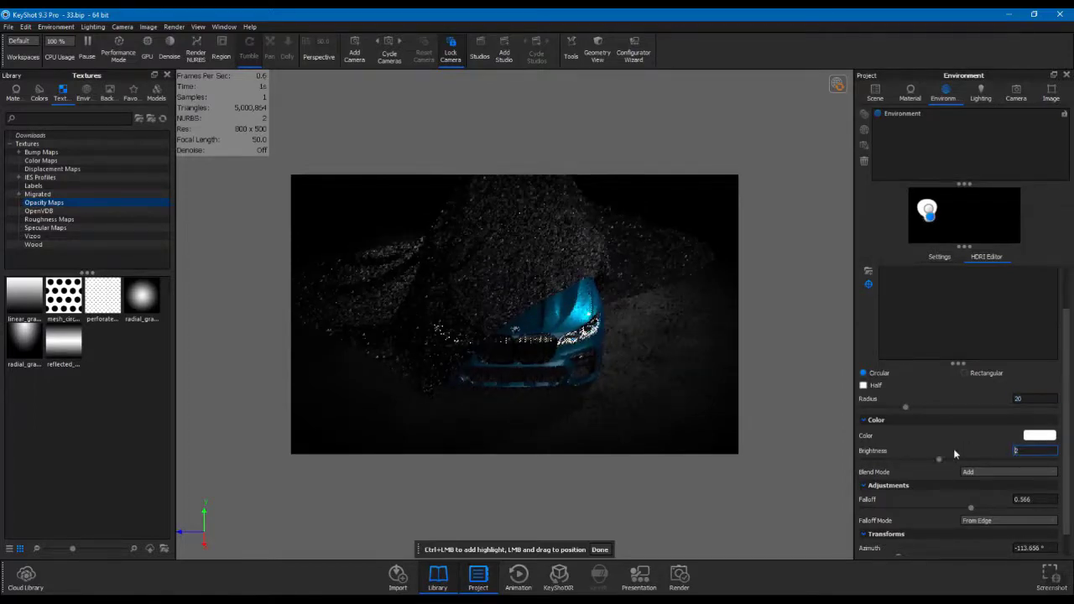
key(BackSpace)
text(5)
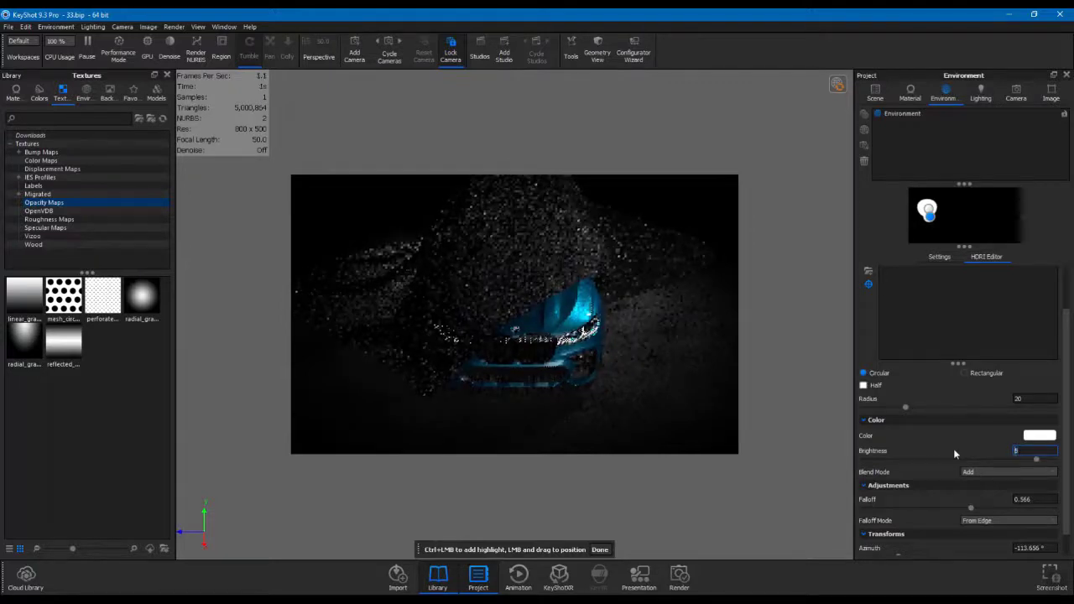
Step: Set the bumper pin's radius to 10 and its brightness to 8
click(1026, 400)
text(10)
key(Return)
click(1030, 449)
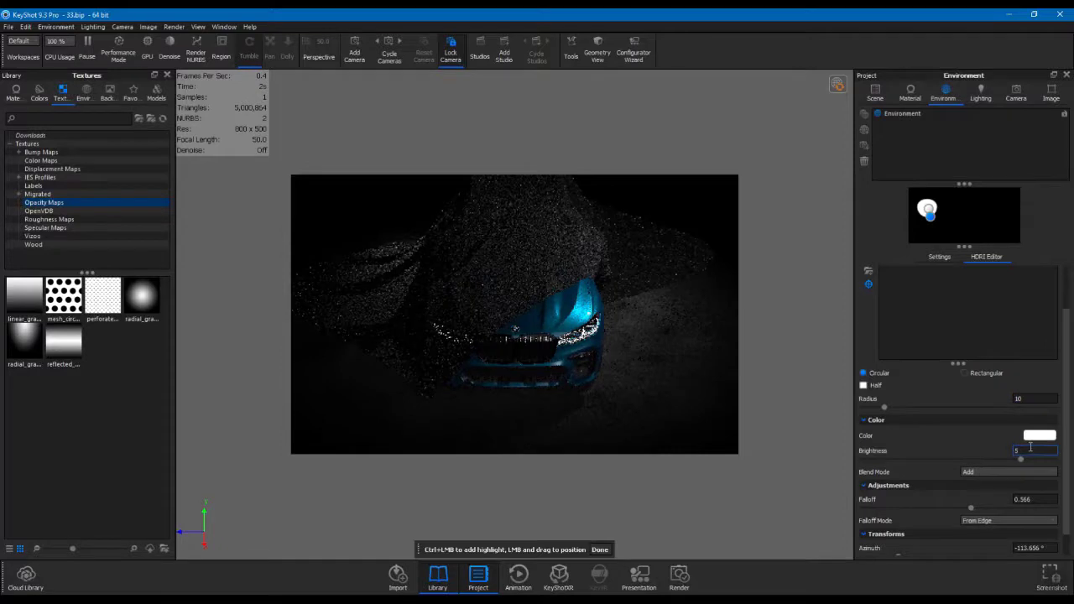
key(BackSpace)
text(8)
key(Return)
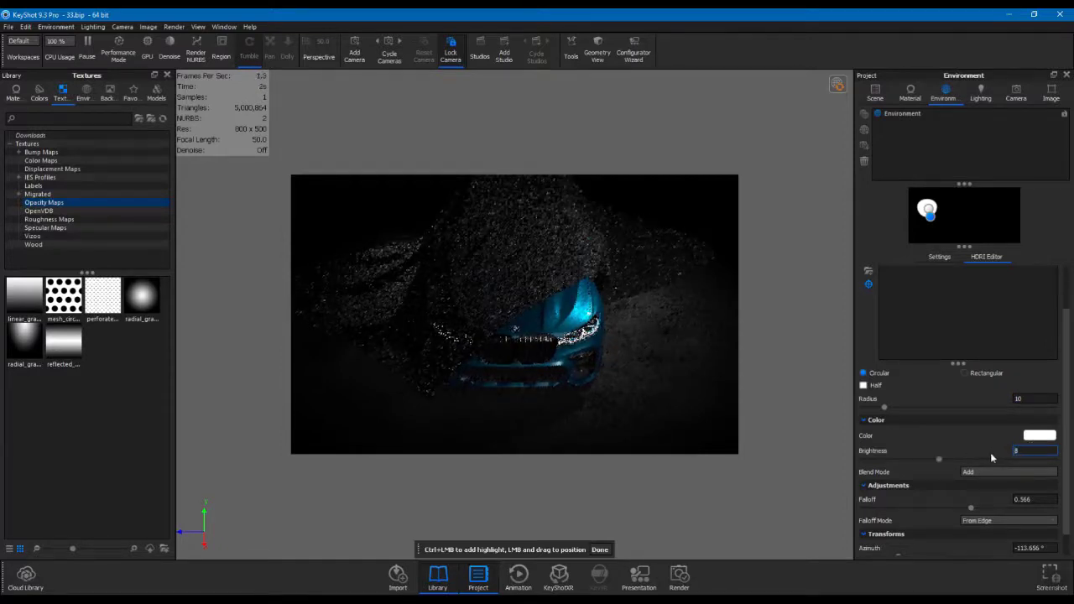
Step: Set the bumper pin's falloff to 1 and its brightness to 15
drag(971, 507, 1049, 509)
drag(1035, 451, 1004, 454)
text(15)
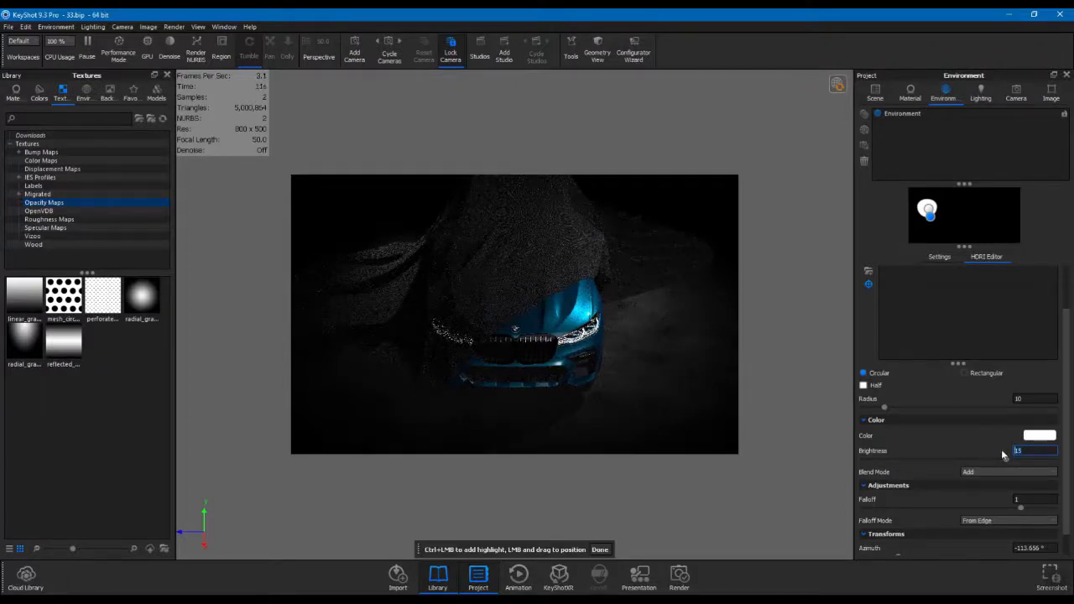
Step: Add another circular pin to the environment for the hood badge, deleting the surplus pin and keeping Pin #9 selected
scroll(1059, 336, up, 1)
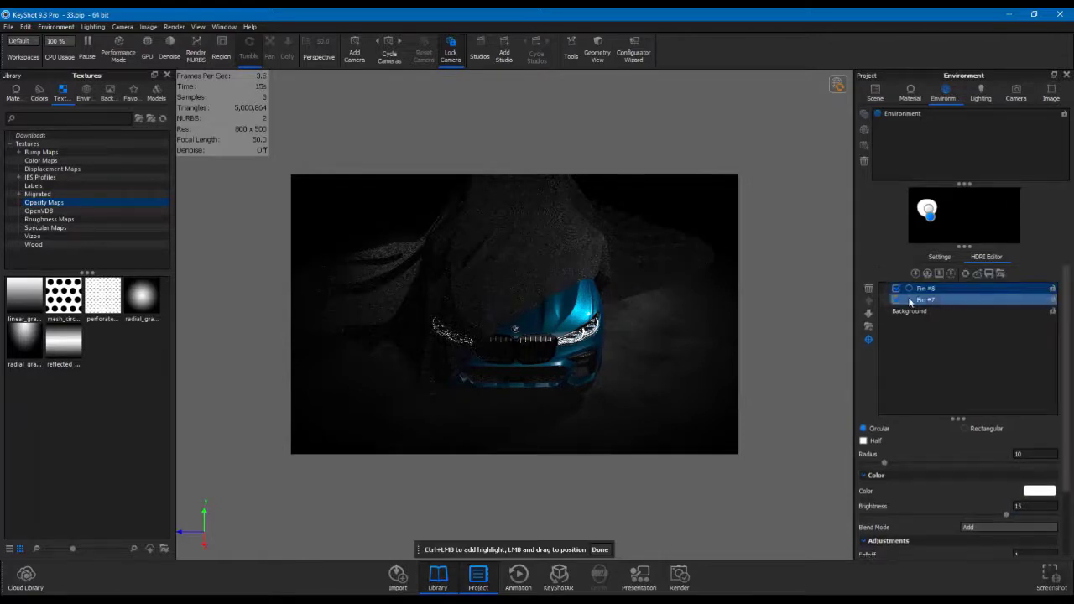
click(916, 273)
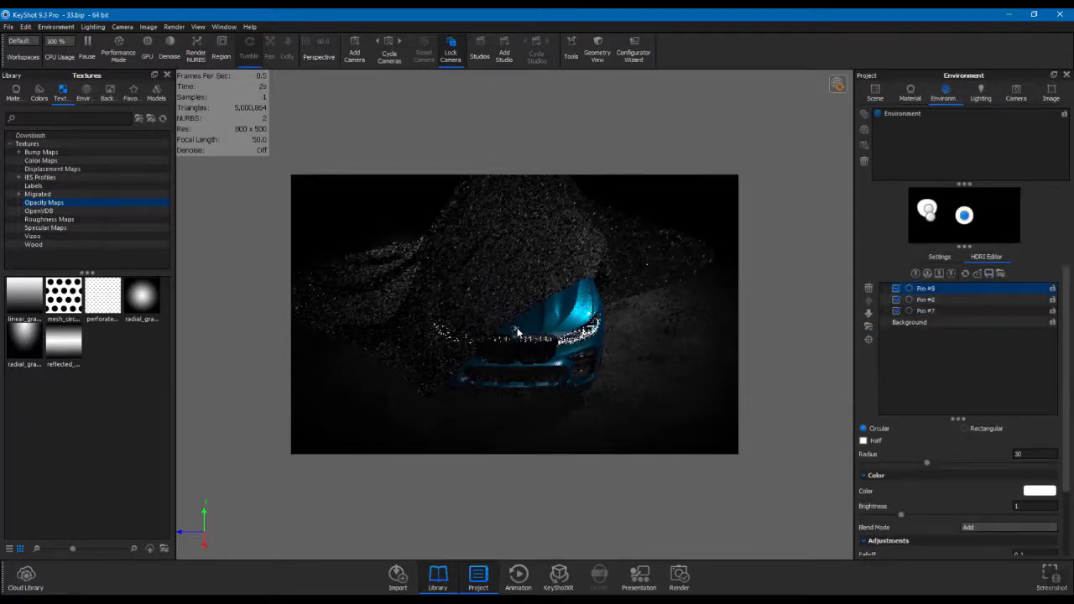
ctrl+click(518, 333)
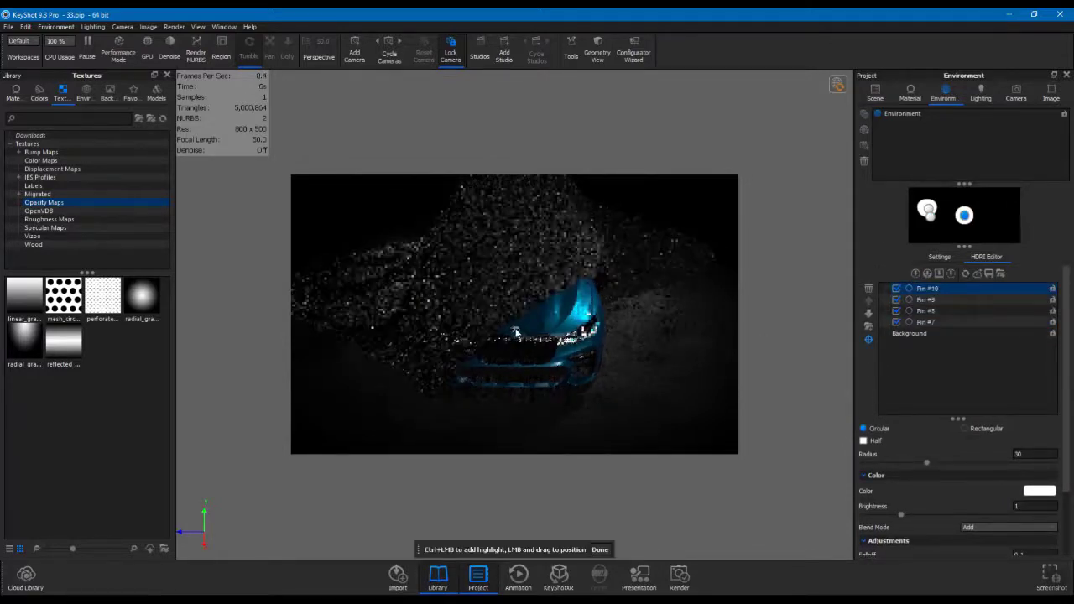
click(869, 289)
double_click(944, 290)
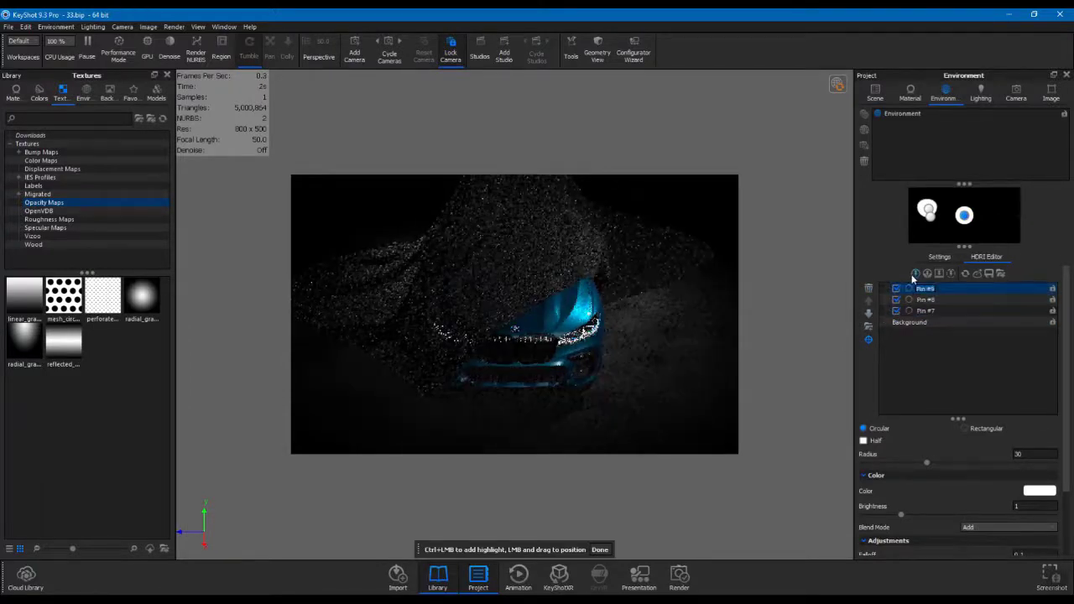
Step: Aim Pin #9's highlight at the hood badge and reduce its radius to 4.5
click(524, 335)
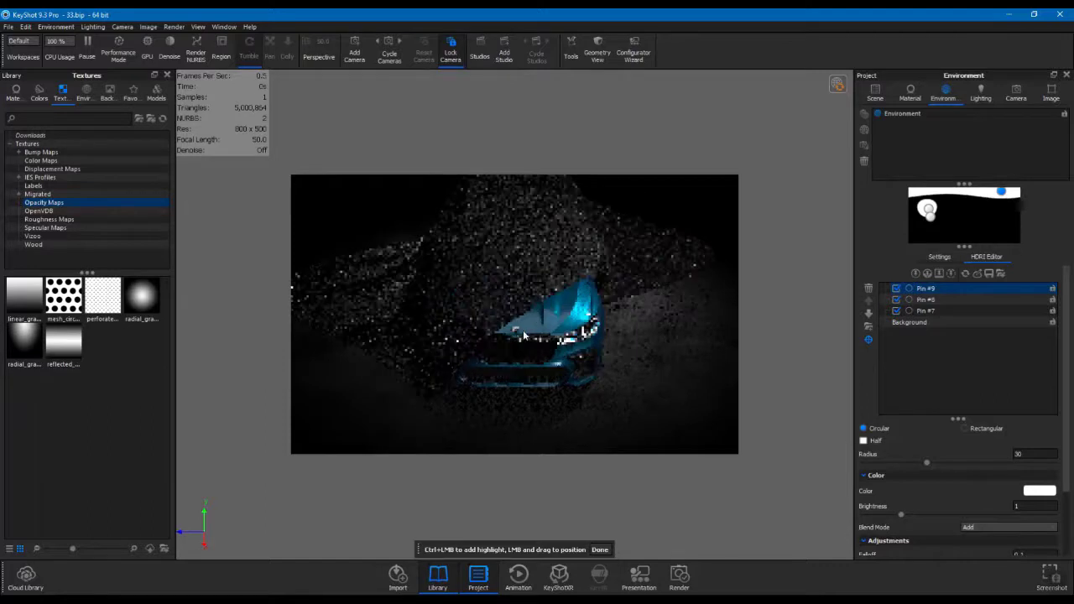
drag(926, 463, 870, 462)
click(518, 334)
click(520, 334)
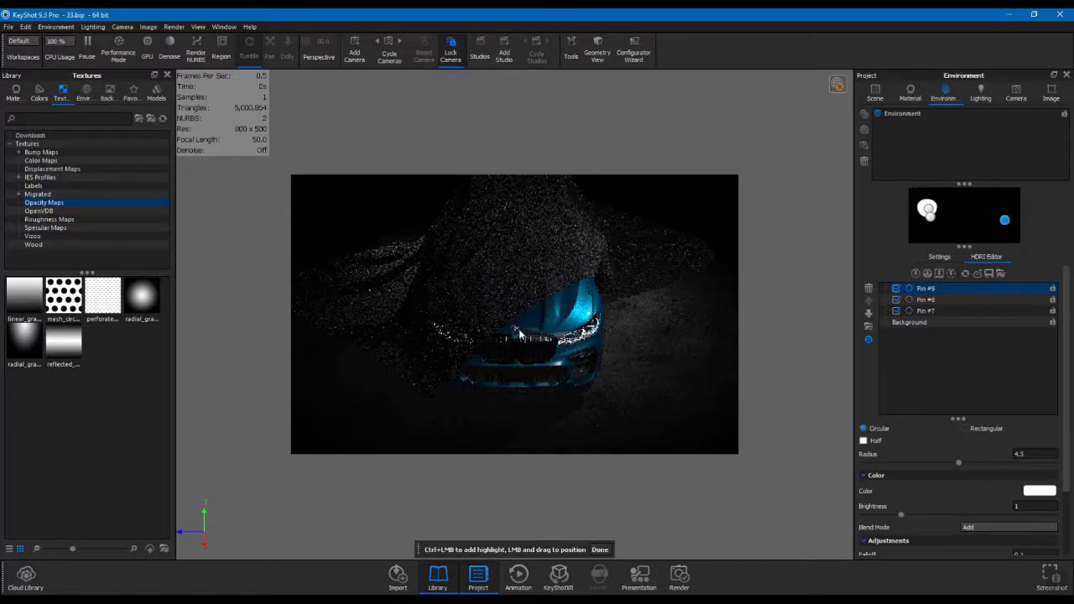
Step: Activate the Free Camera and set Pin #9's brightness to 30
click(1011, 95)
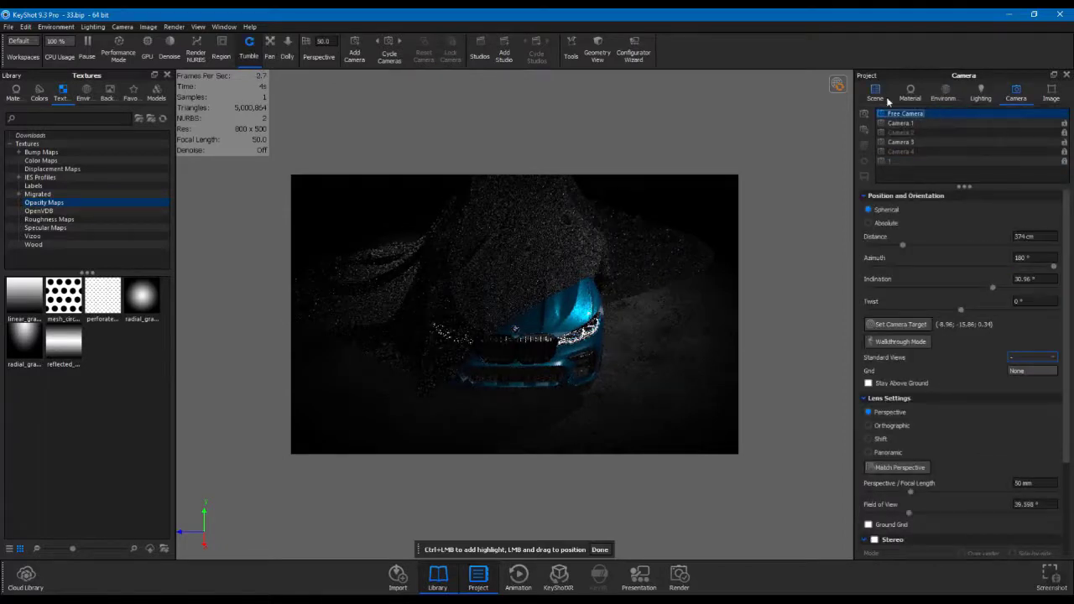
click(946, 93)
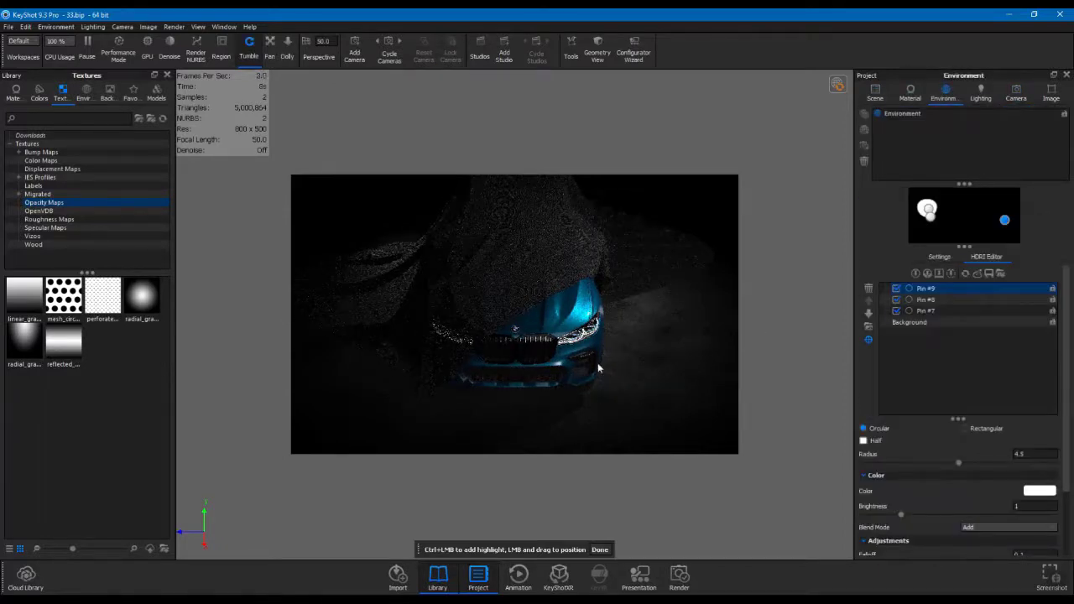
text(230)
key(Return)
Step: Re-aim the brightened Pin #9's highlight at the hood badge
double_click(946, 288)
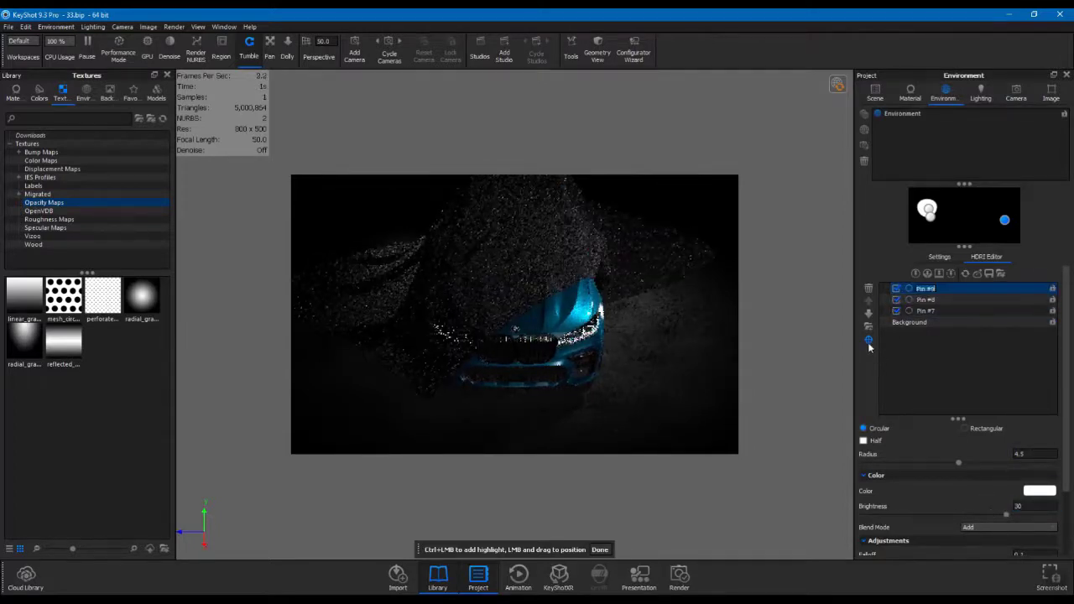
click(520, 334)
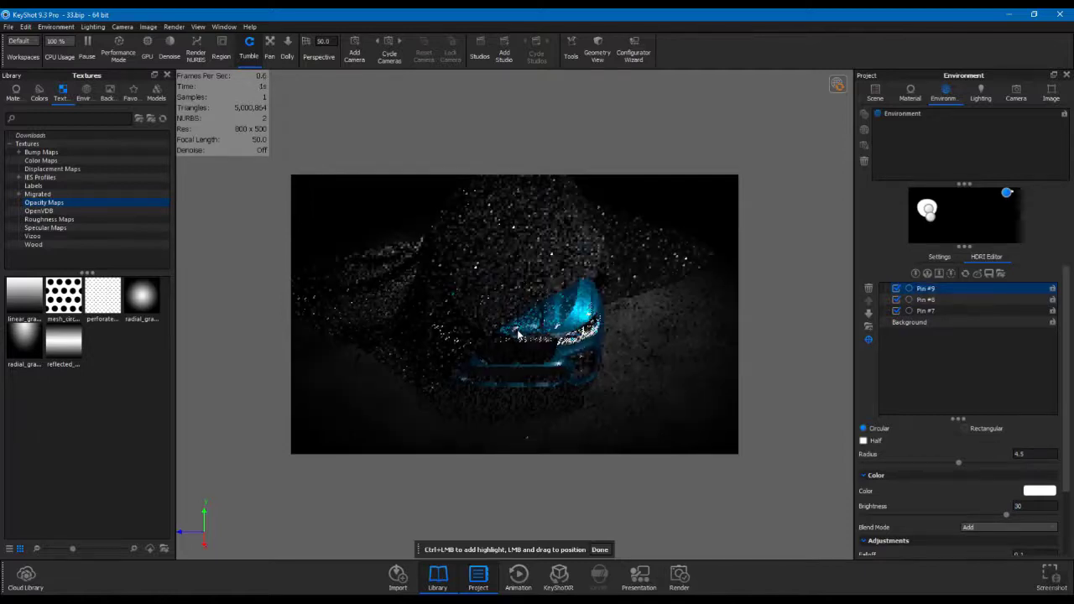
Step: Try Pin #9's highlight at several spots around the hood badge and the upper edge of the grille
click(518, 334)
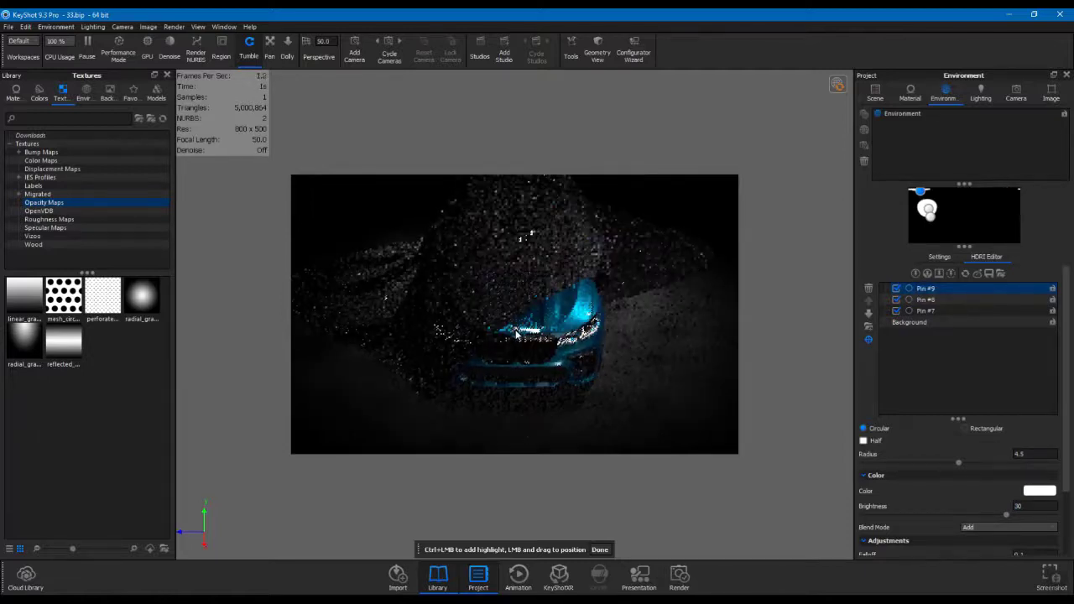
click(513, 342)
click(525, 341)
click(527, 344)
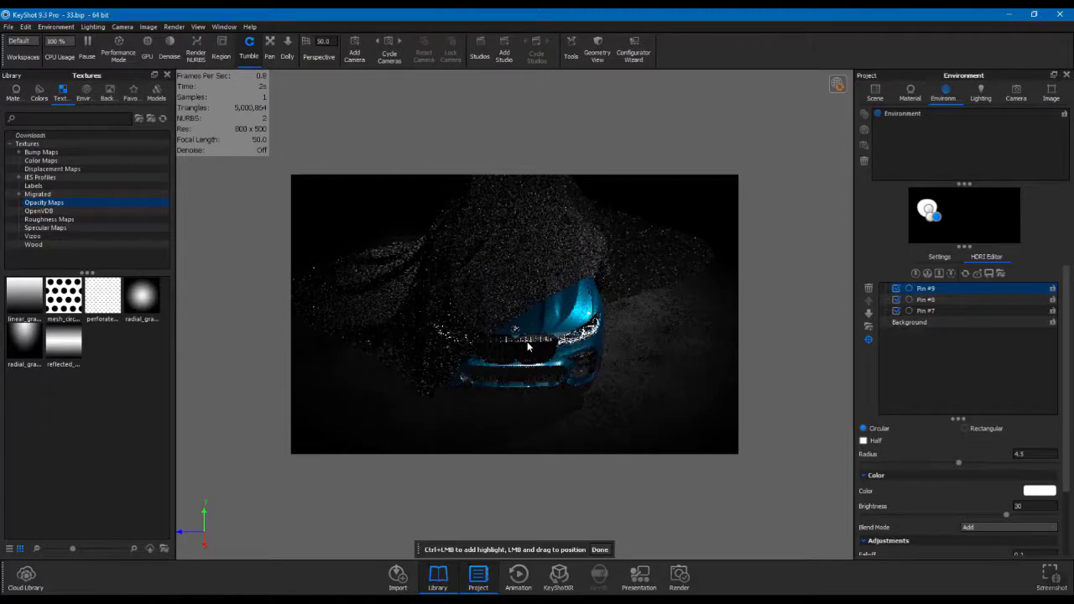
click(534, 344)
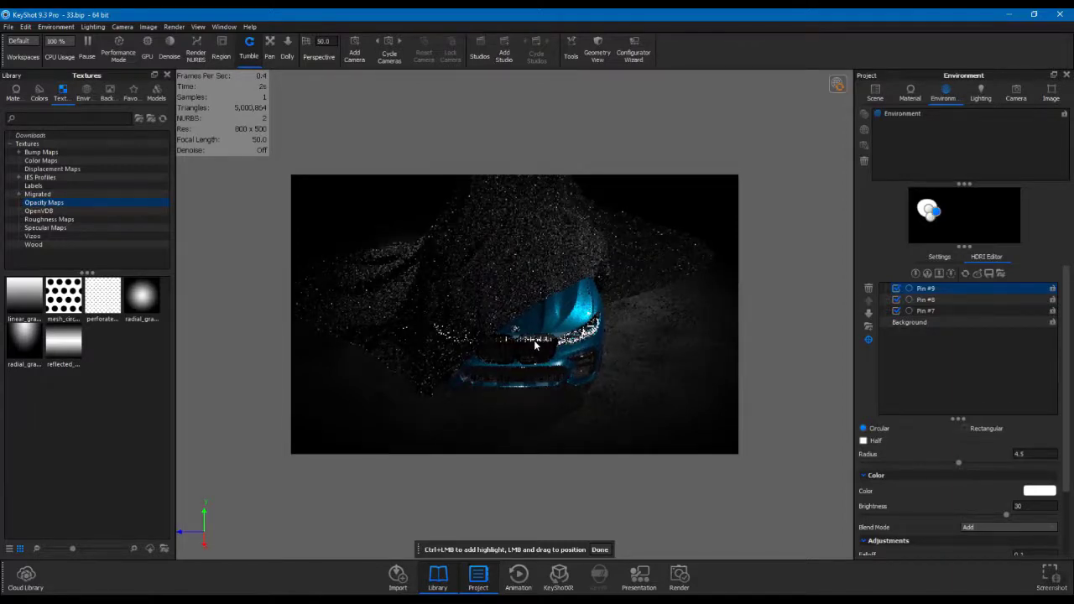
click(535, 344)
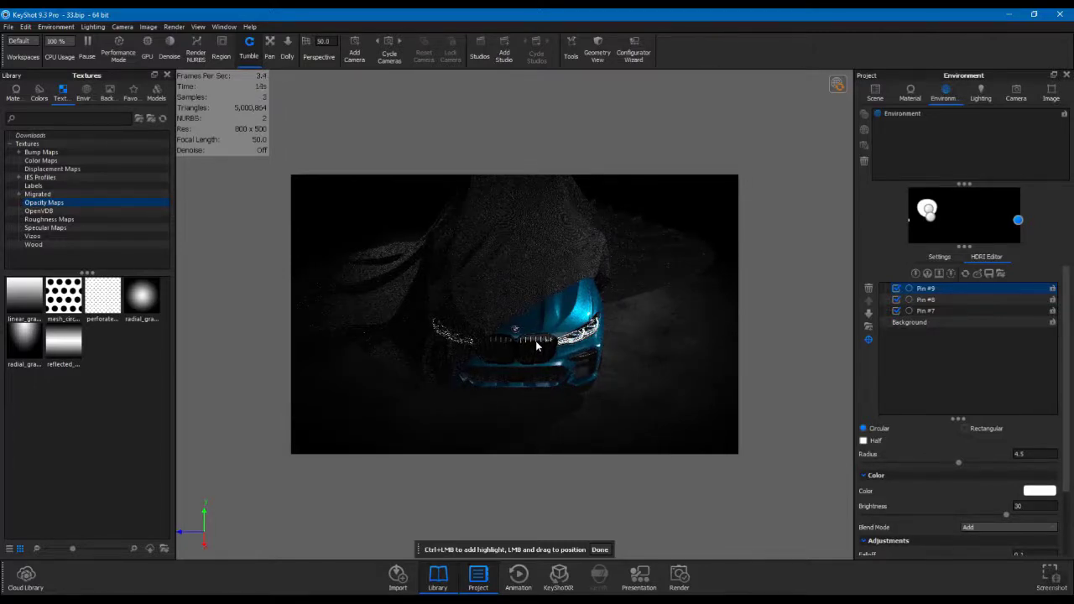
Step: Delete Pin #9 from the environment and set Pin #7's brightness to 2
click(871, 291)
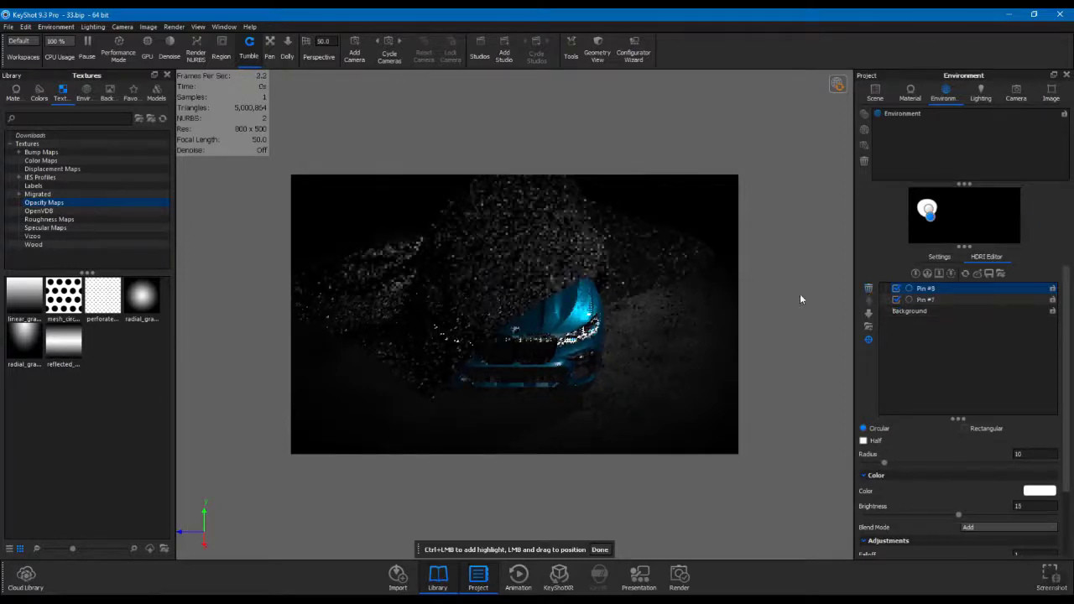
click(939, 300)
double_click(1020, 507)
text(2)
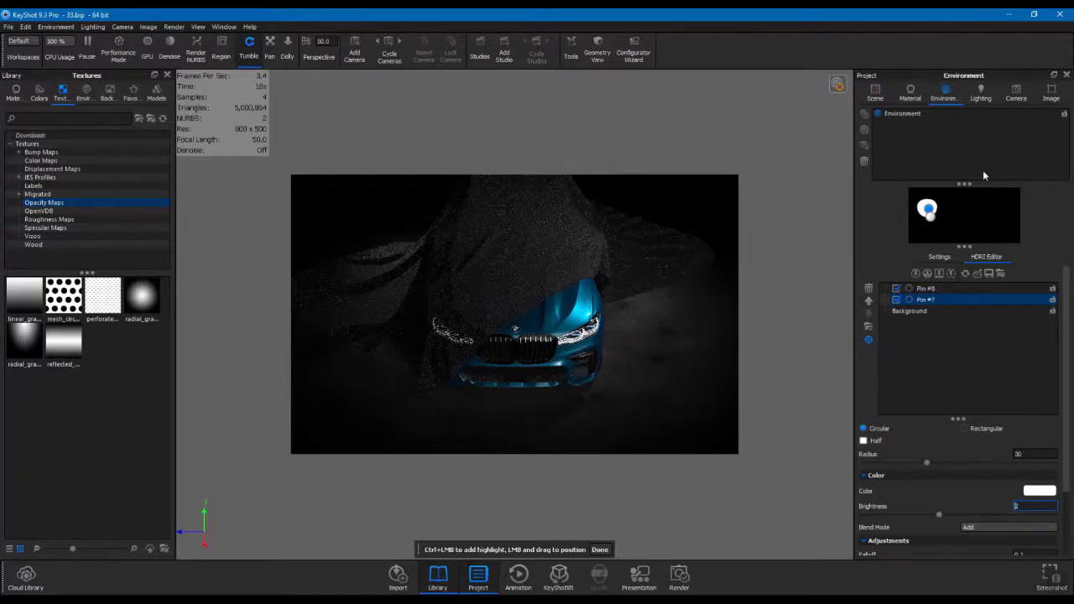
Step: Raise Pin #7's falloff to about 0.53 and finish the highlight placement mode
click(896, 301)
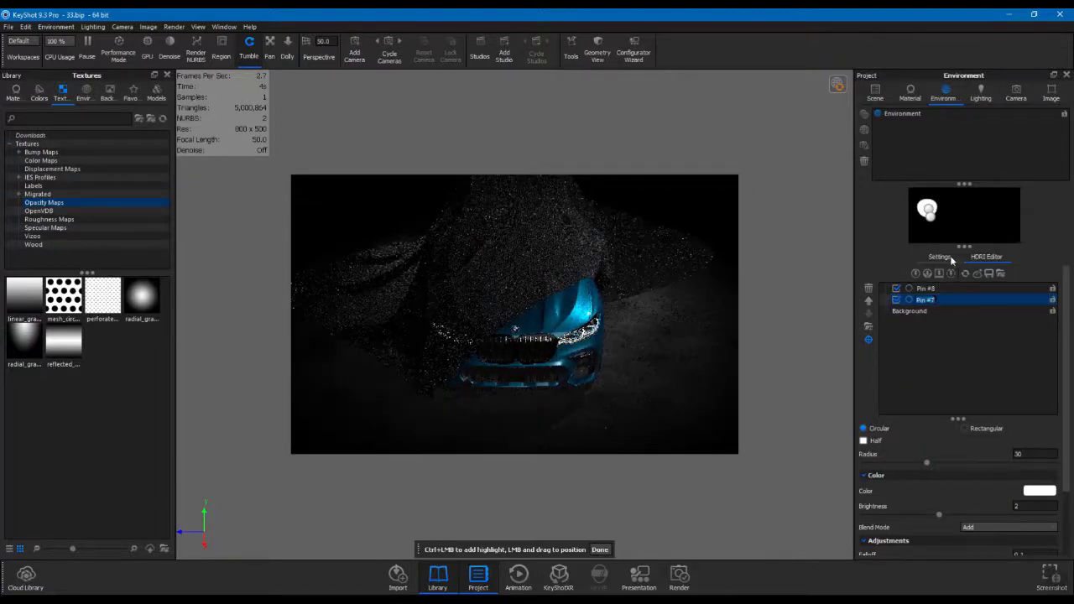
scroll(931, 516, down, 1)
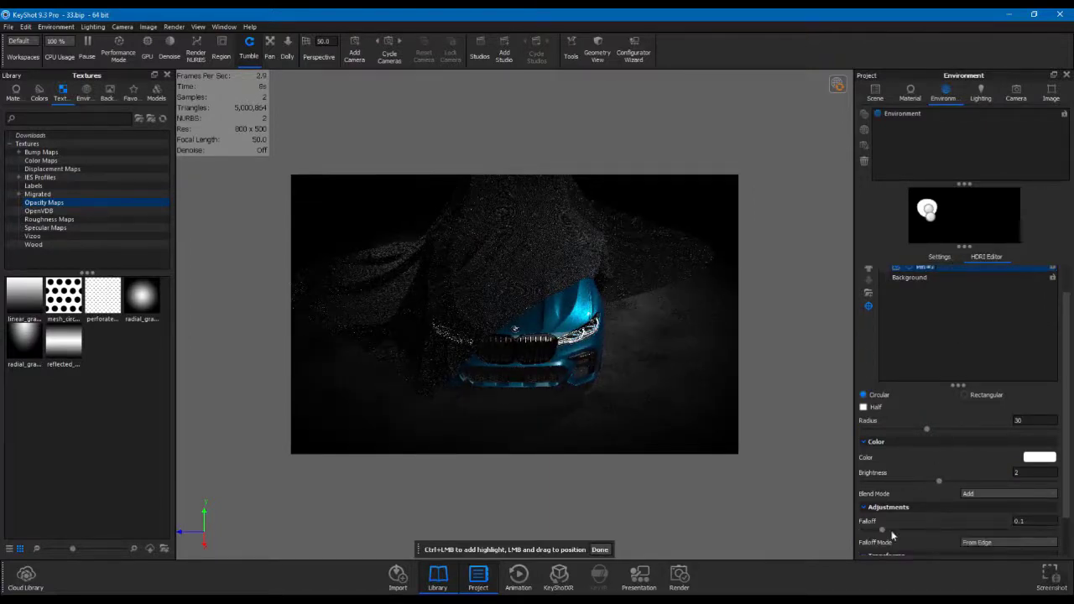
drag(901, 527, 965, 529)
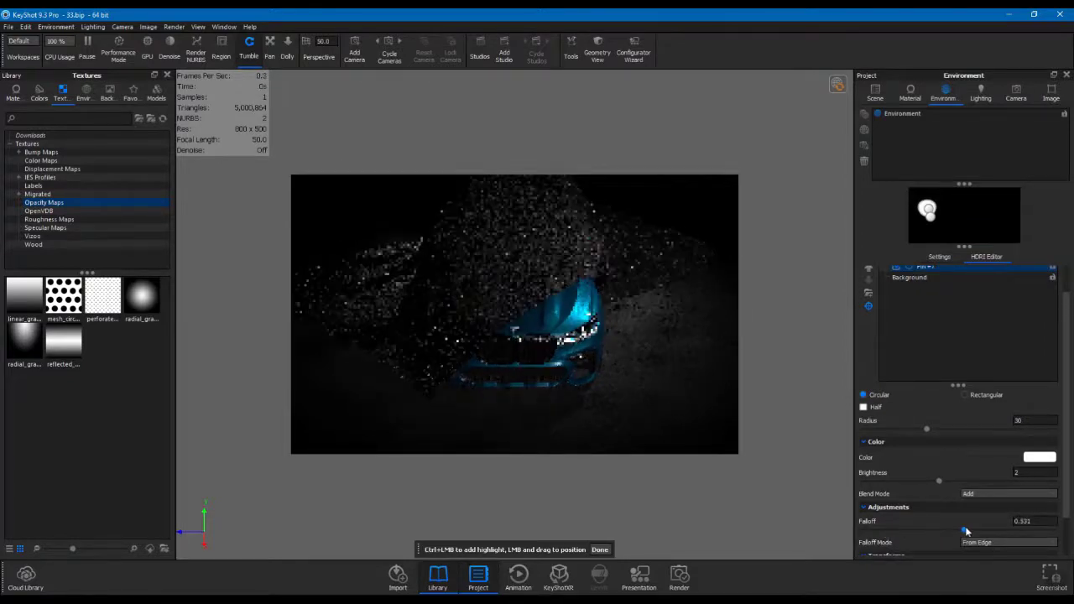
click(601, 550)
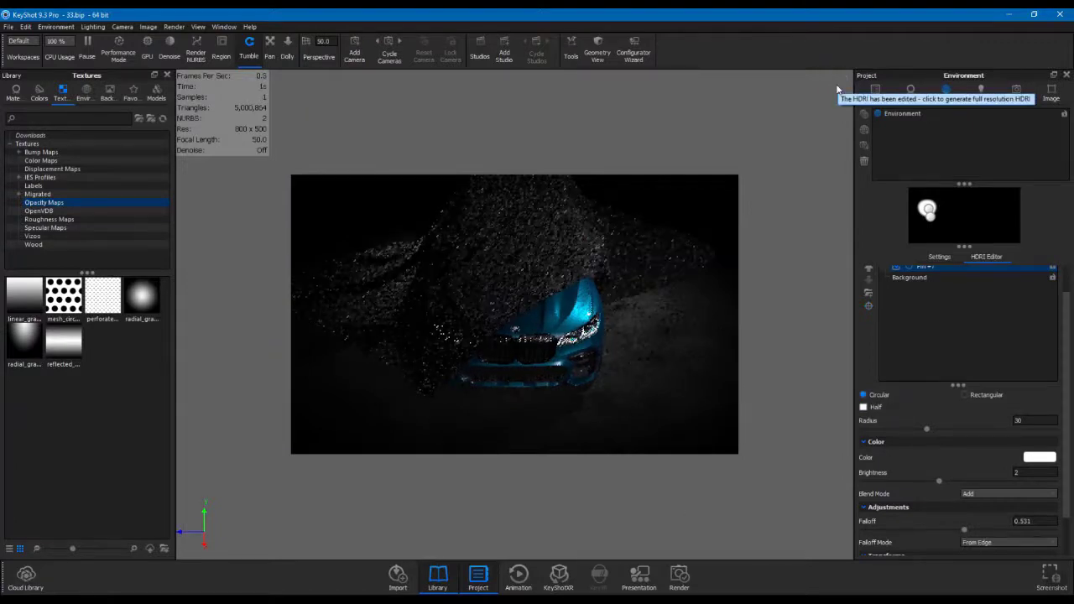
Step: Find the Sphere #7 light in the scene and inspect its spotlight material settings
click(876, 92)
click(929, 210)
click(999, 277)
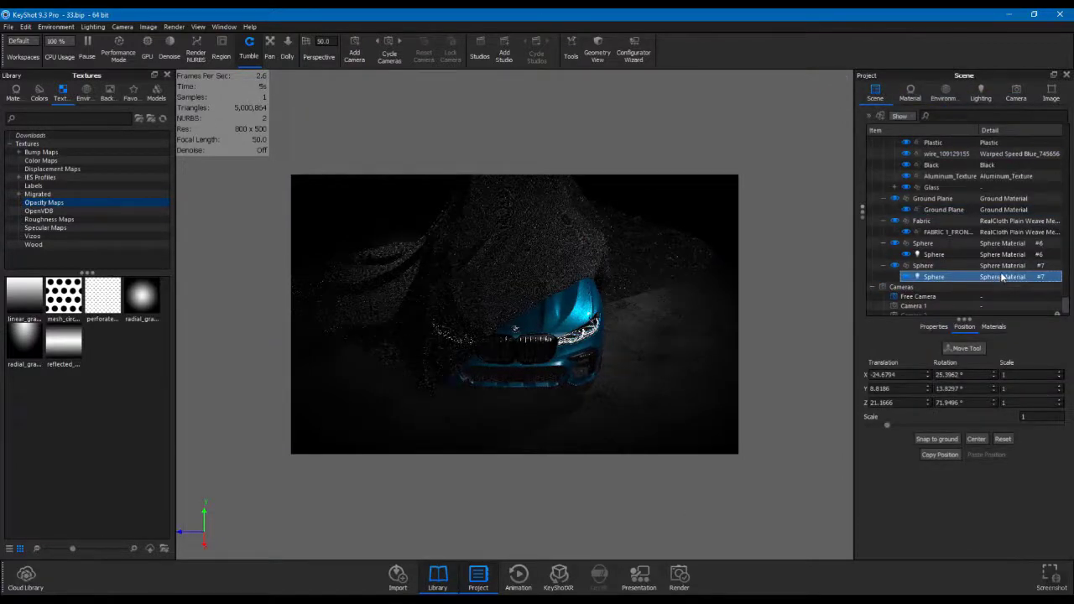
click(1004, 267)
double_click(1005, 277)
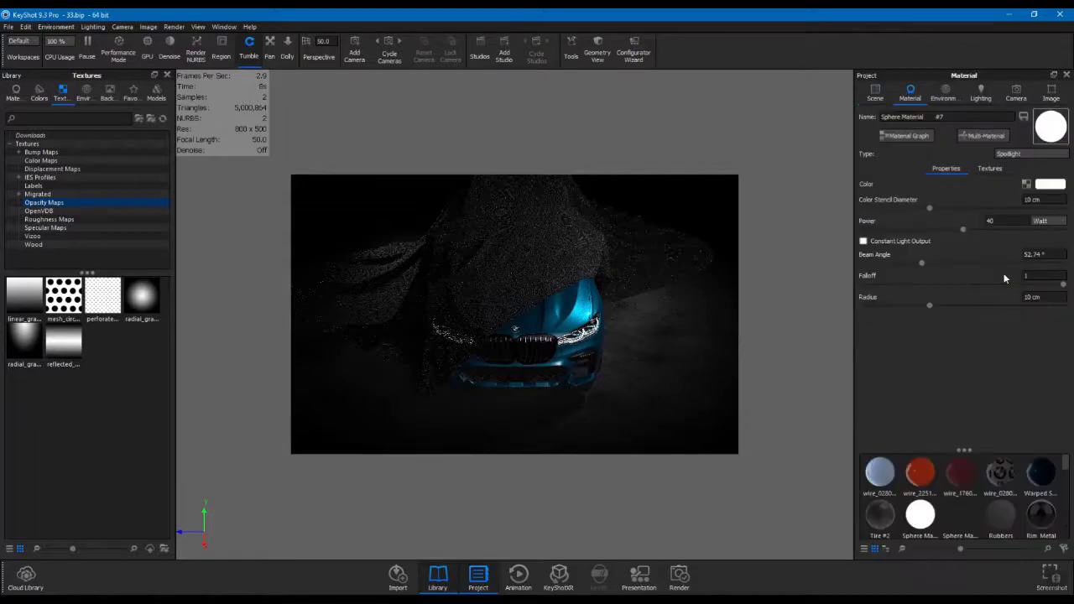
Step: Rotate the Sphere #7 spotlight in the Geometry View to about 32.79° in X and 76.15° in Z, then apply the move and close the view
click(881, 94)
click(965, 347)
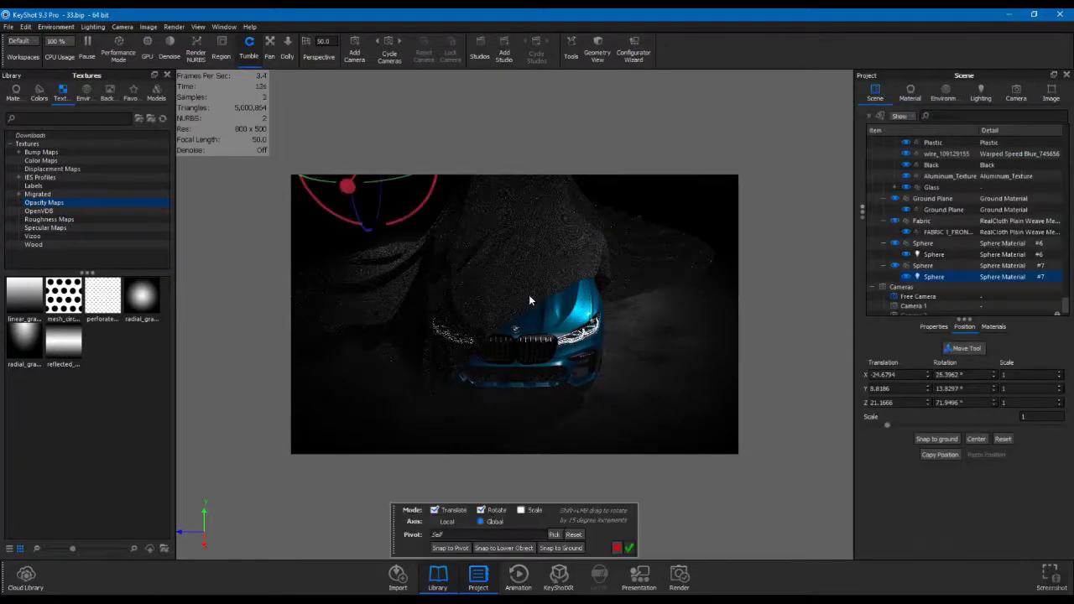
click(597, 52)
drag(198, 375, 249, 385)
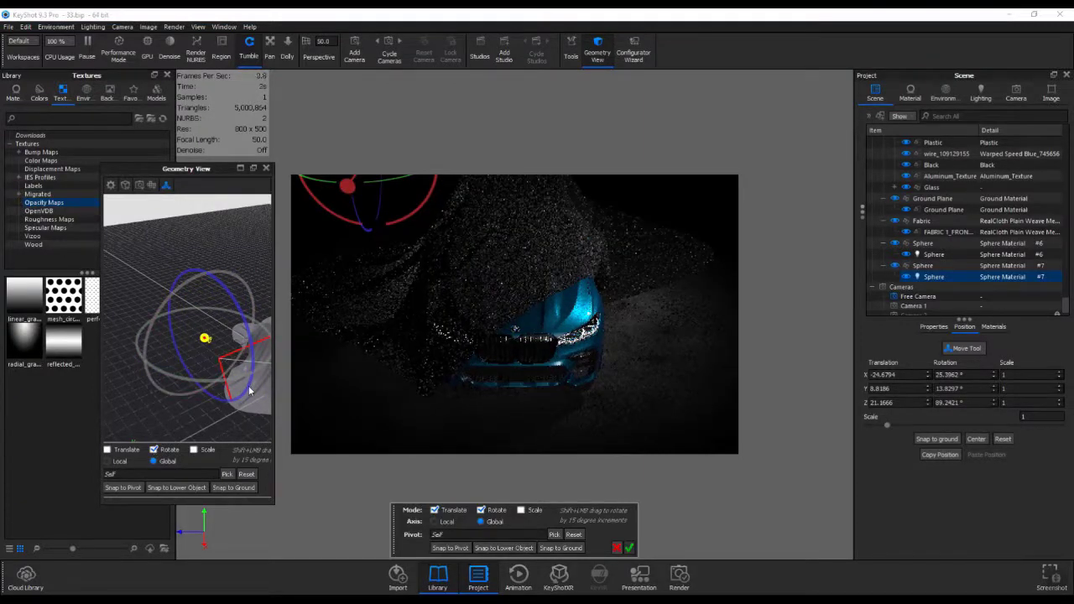
drag(245, 408, 219, 386)
click(118, 463)
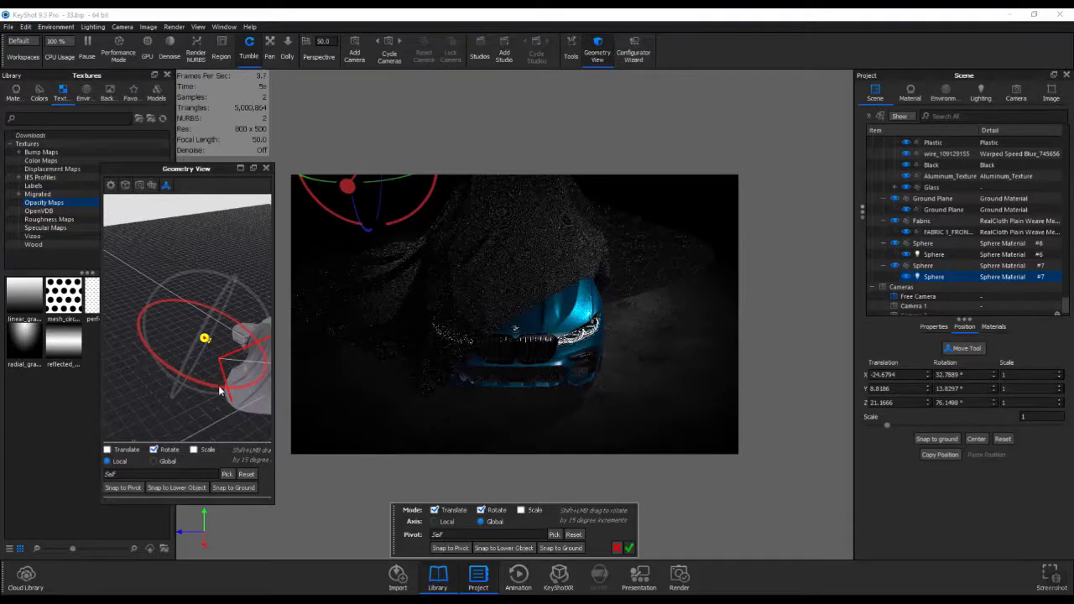
click(629, 547)
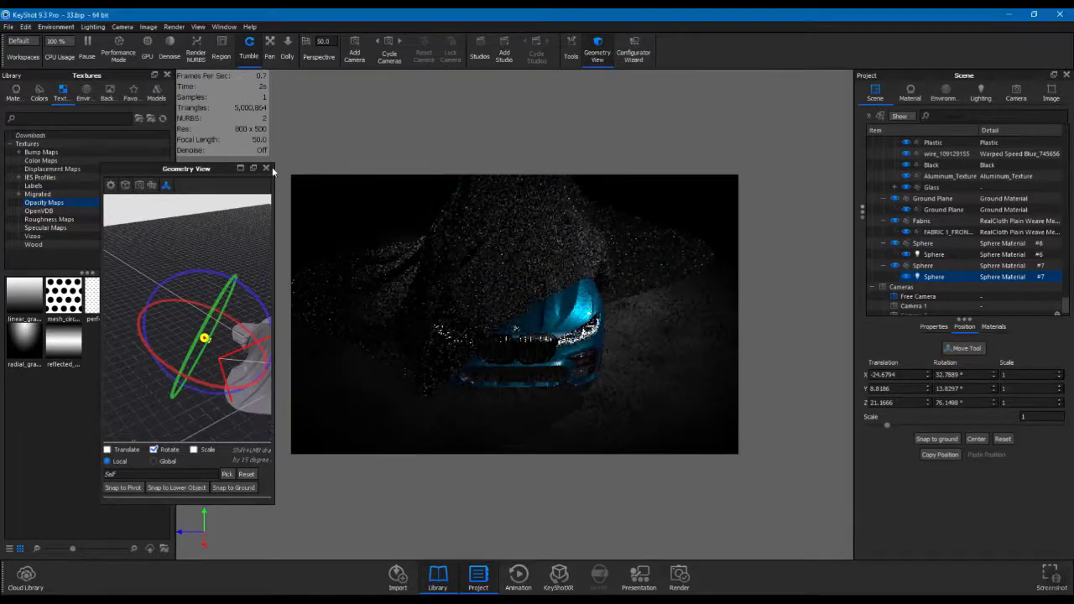
drag(274, 503, 359, 521)
click(345, 509)
click(352, 168)
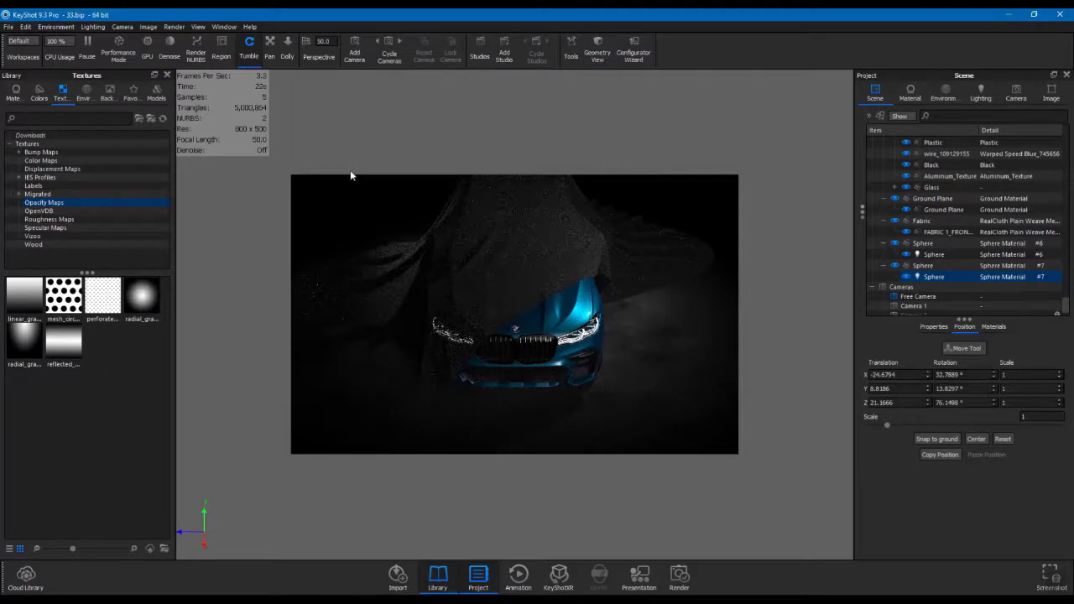
Step: Open the render settings and set the still image's output width to 2500 px
click(681, 576)
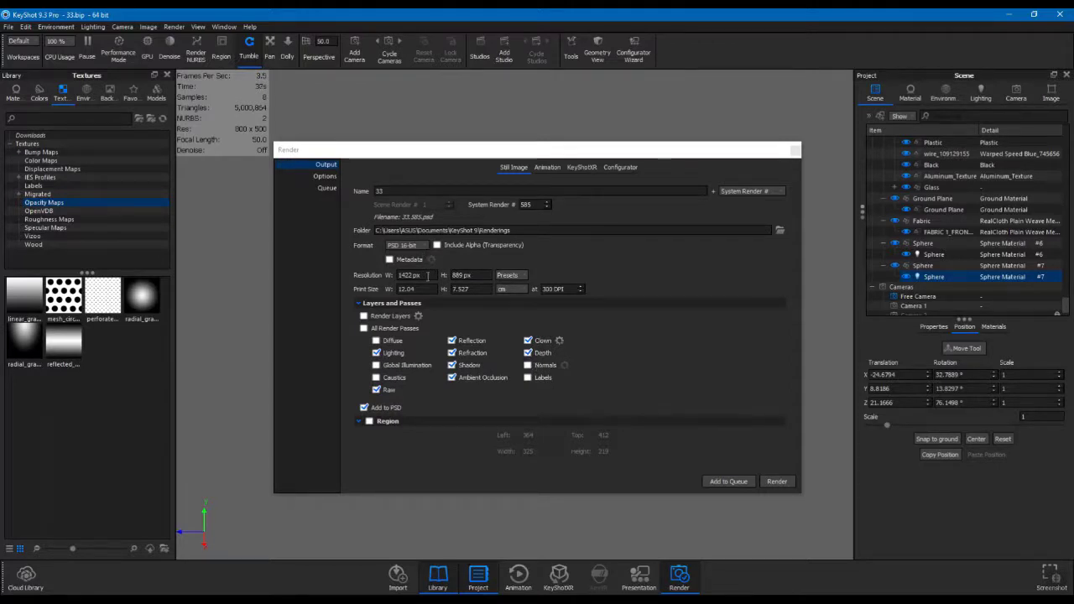
click(428, 275)
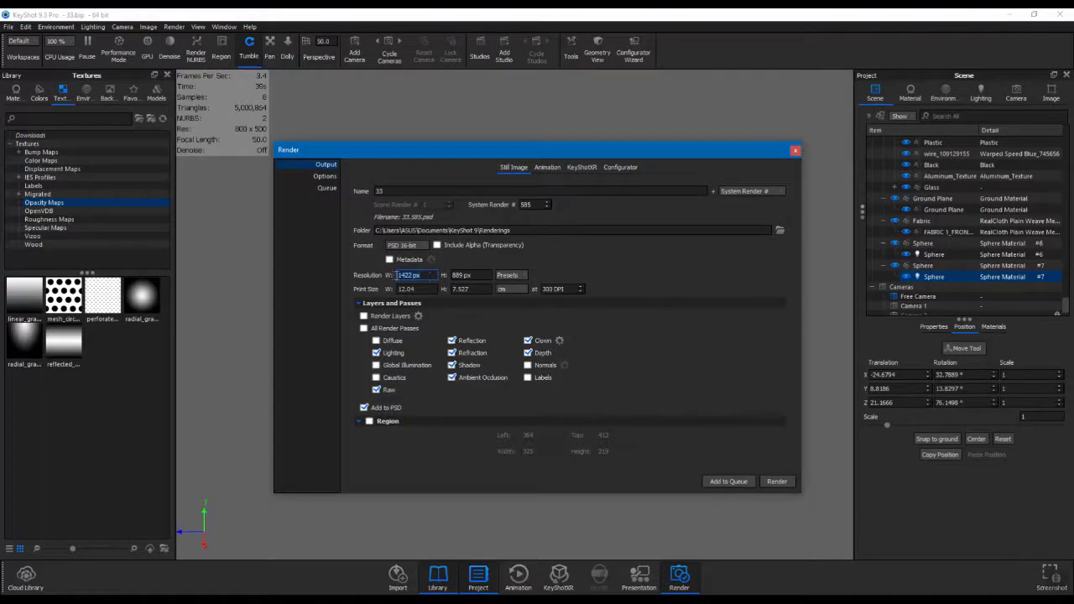
text(2500)
click(480, 275)
Step: Open the render quality options and select the maximum samples value for editing
click(421, 180)
drag(878, 246, 823, 246)
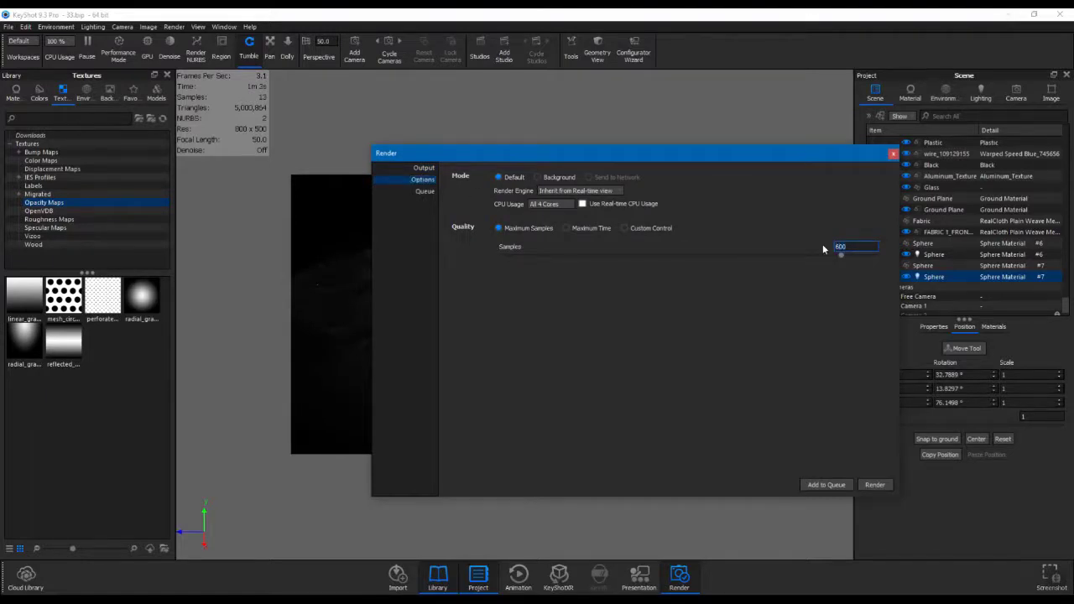
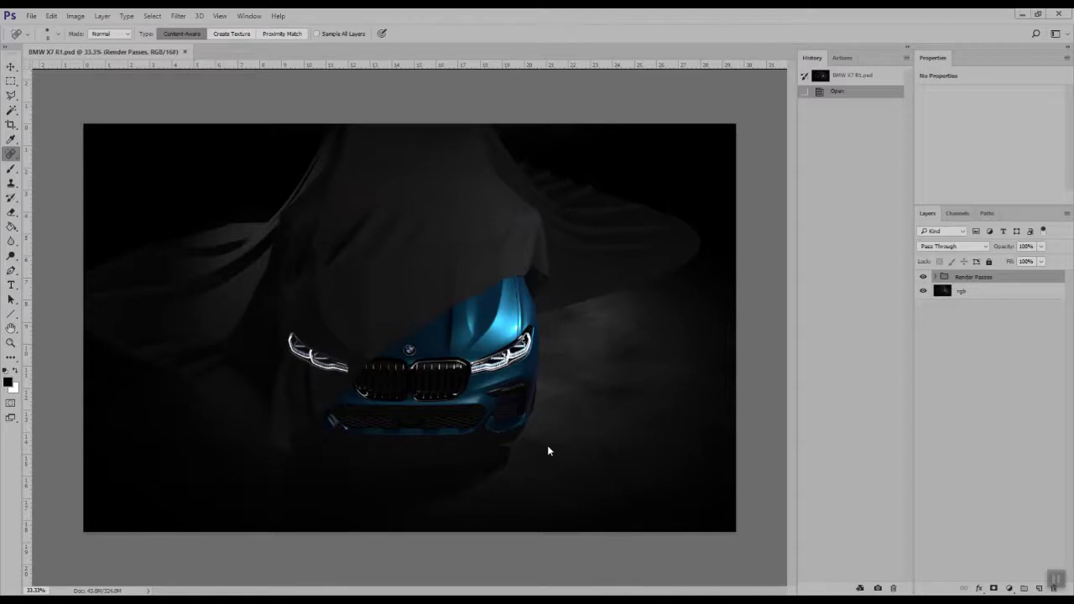
Step: In Photoshop, expand the Render Passes group in BMW X7 R1.psd and move the raw layer directly below the lighting layer
click(935, 278)
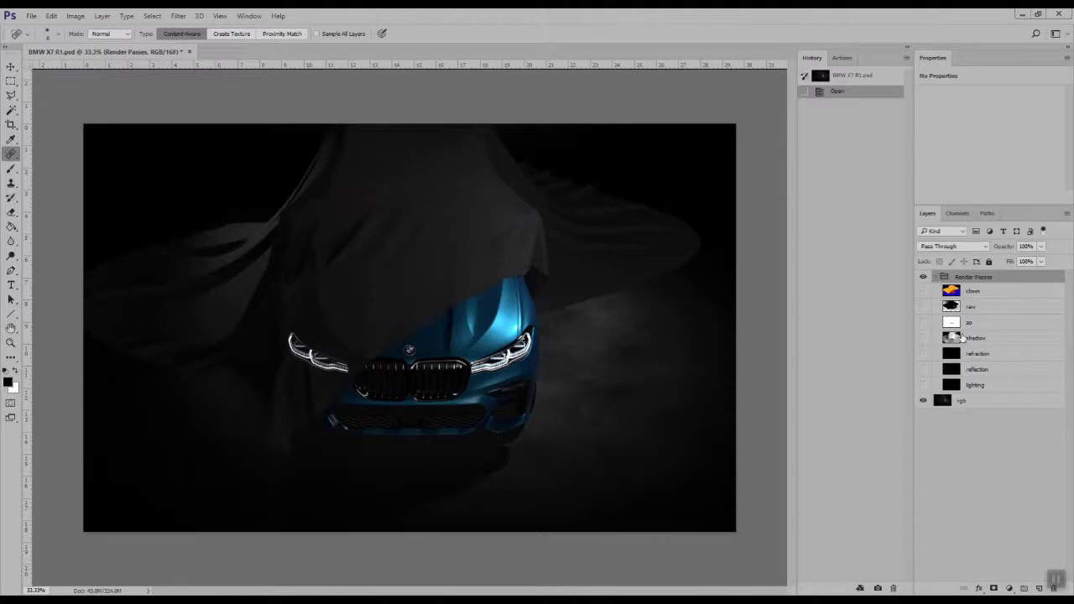
click(924, 306)
click(924, 306)
drag(988, 309, 1009, 386)
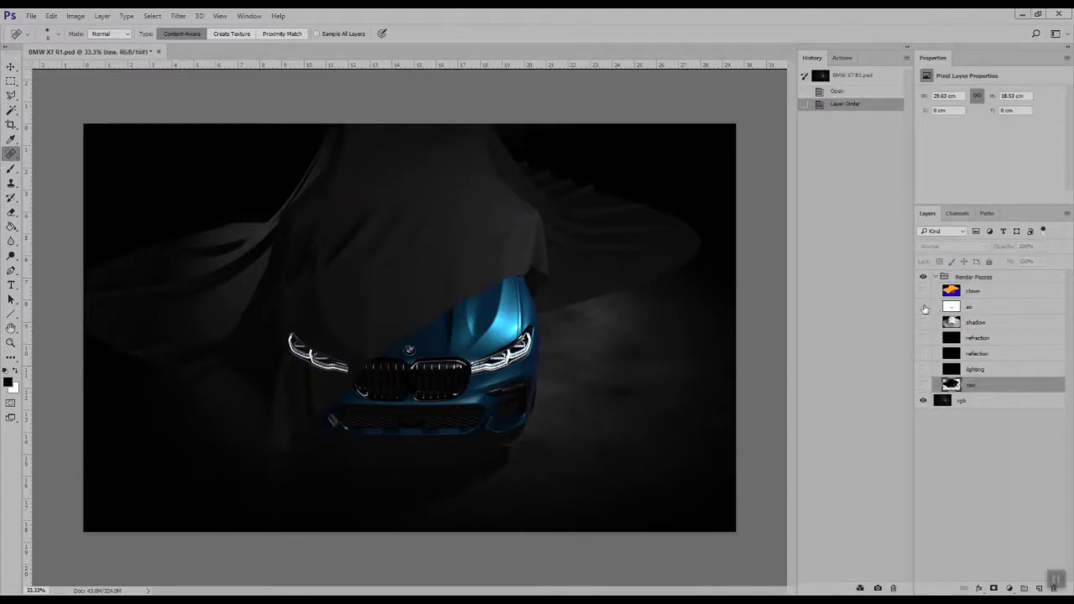
Step: Show the ao layer, set its blend mode to Multiply, and compare the image with and without it
click(923, 307)
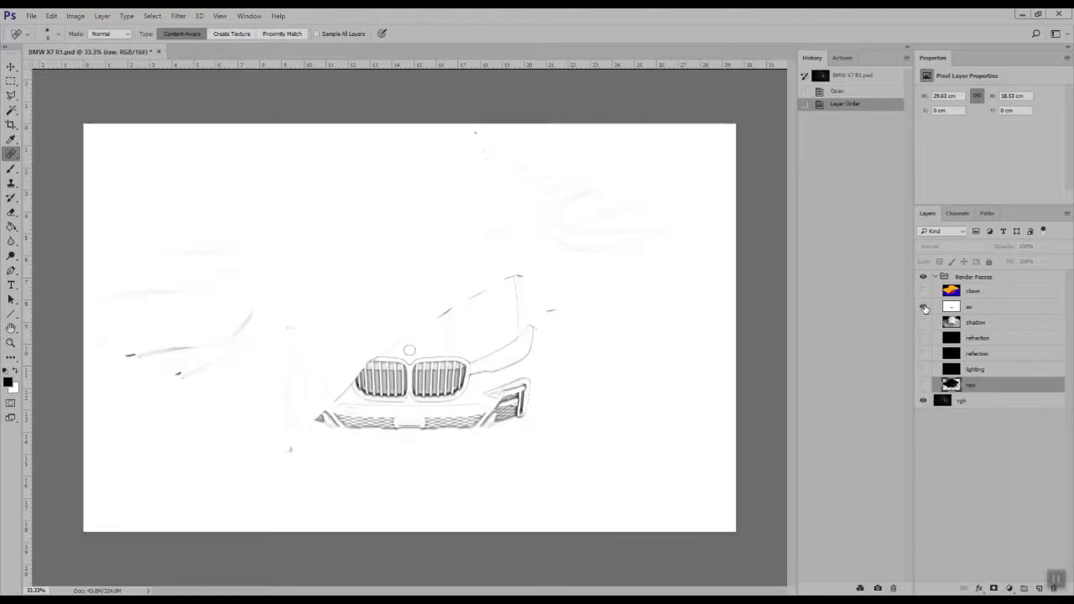
click(980, 309)
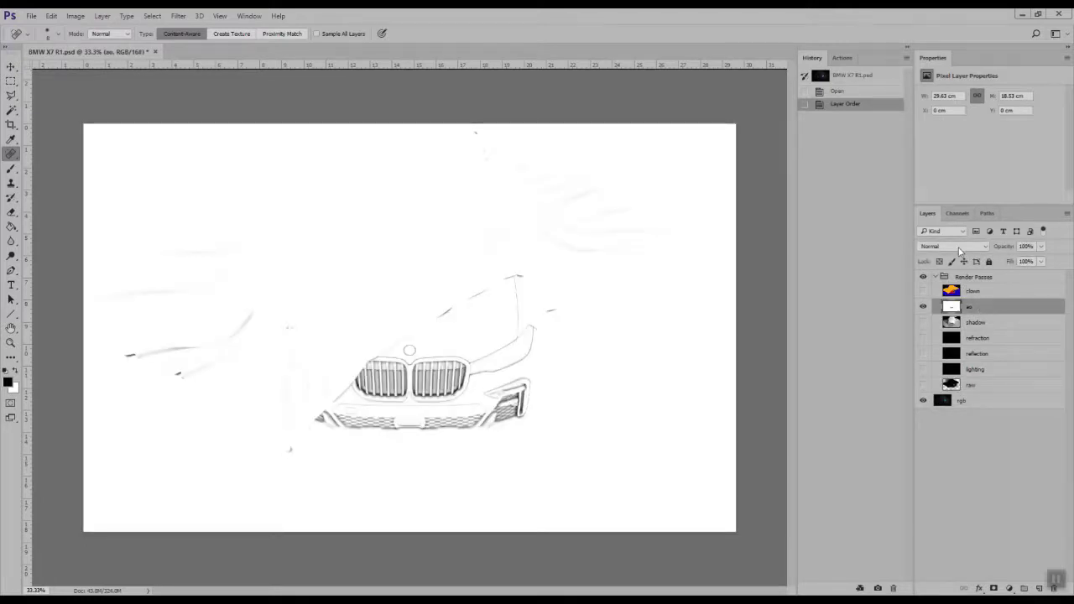
click(955, 246)
click(953, 279)
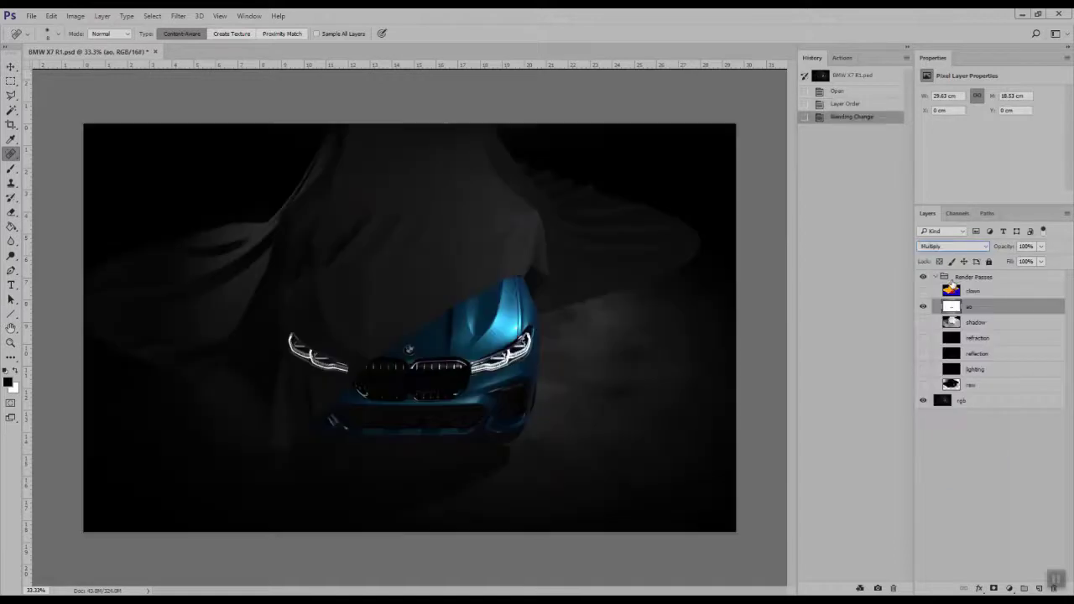
click(924, 307)
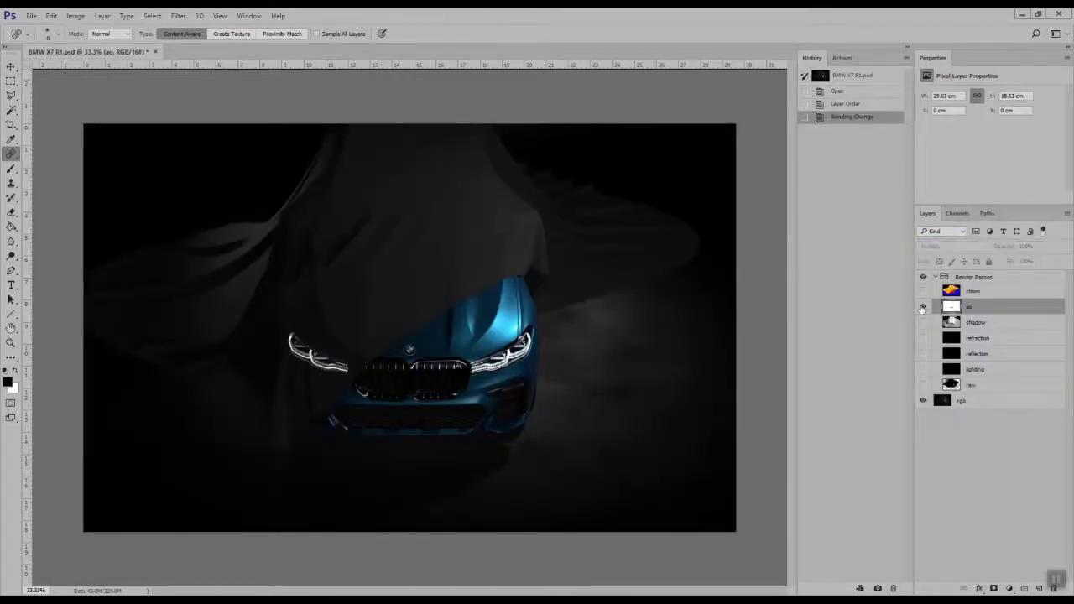
click(923, 307)
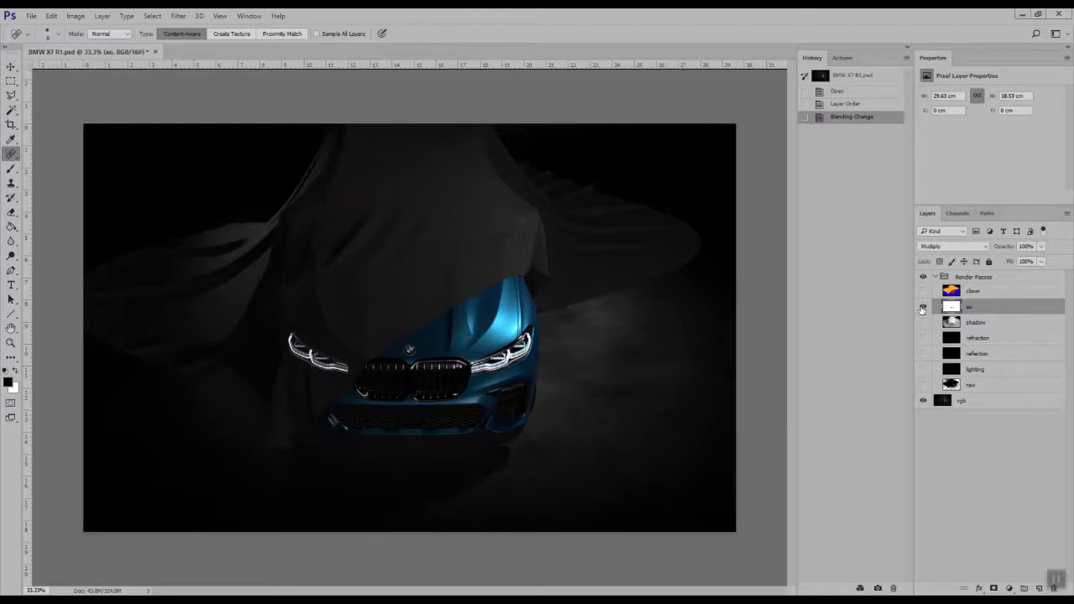
Step: Preview the shadow and refraction passes individually, leaving both layers hidden
click(932, 325)
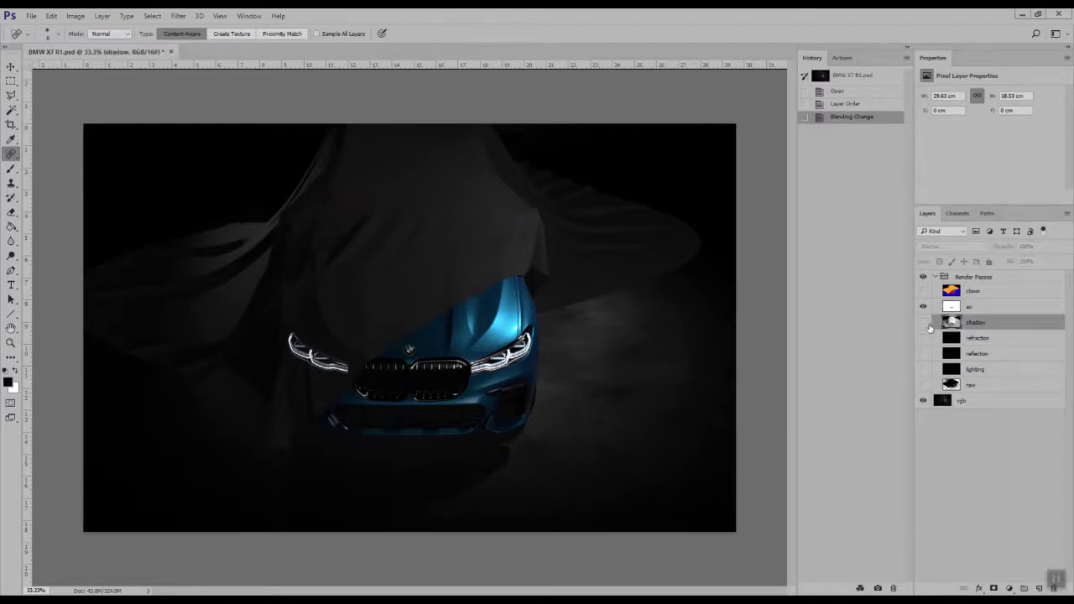
click(923, 322)
click(923, 322)
click(990, 339)
click(923, 339)
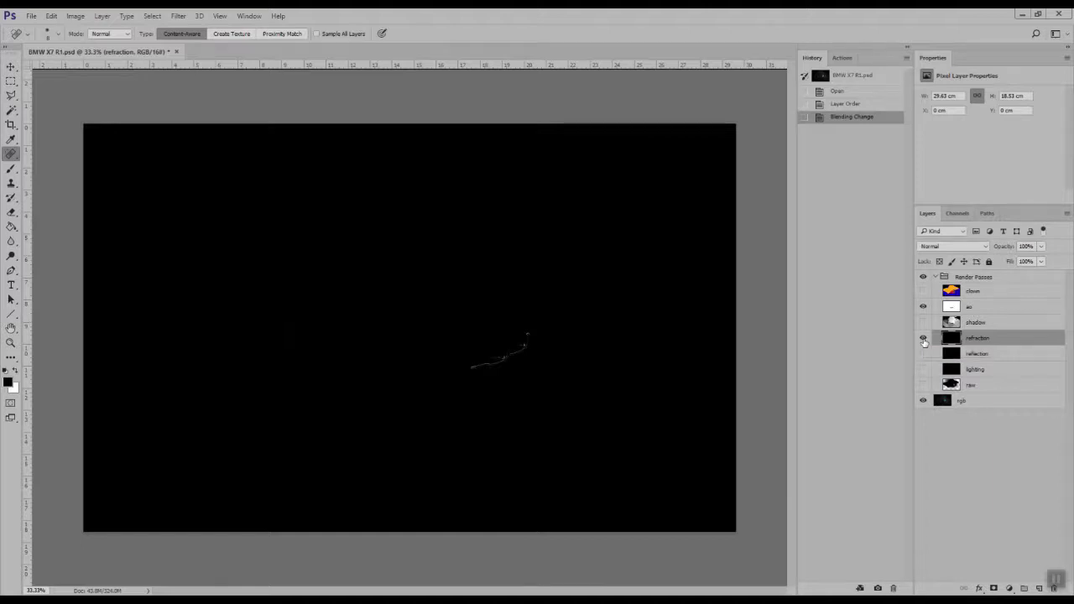
click(924, 340)
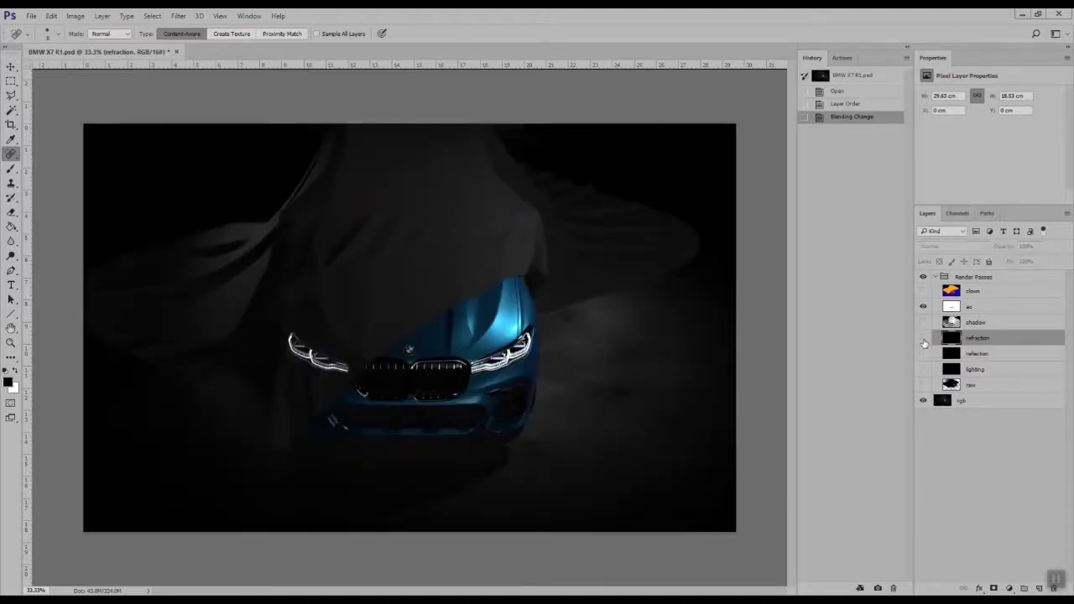
Step: Show the reflection layer, set its blend mode to Linear Dodge (Add), and compare the image with and without it
click(989, 357)
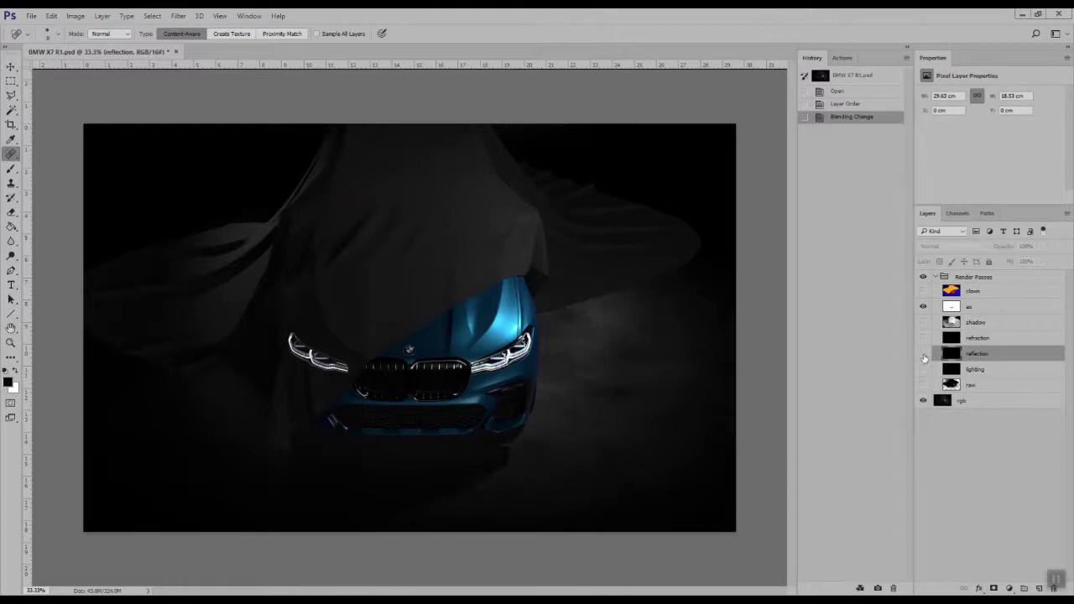
click(924, 355)
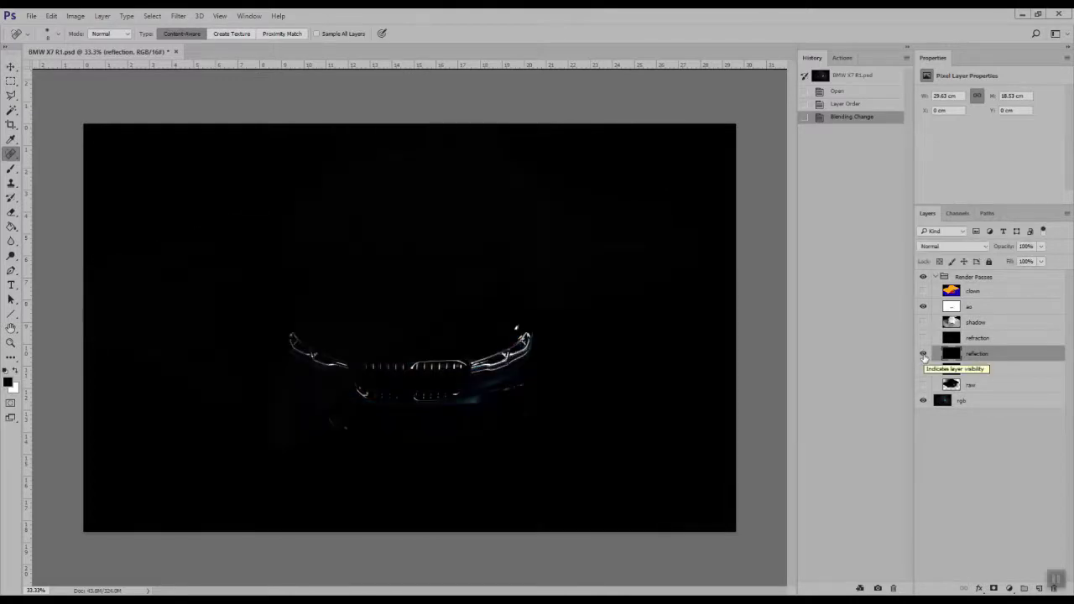
click(924, 356)
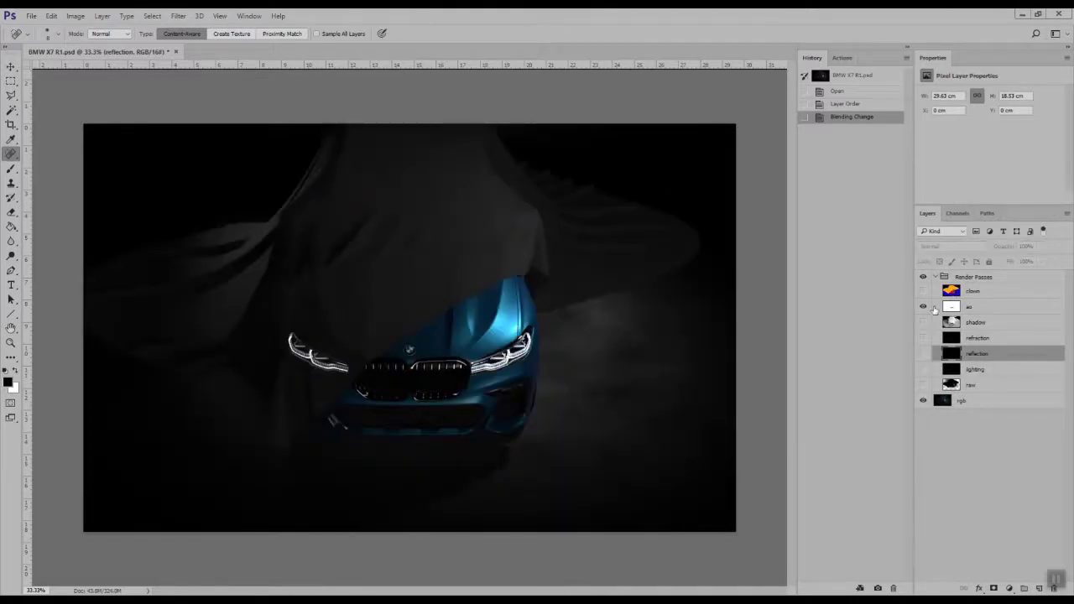
click(924, 355)
click(968, 245)
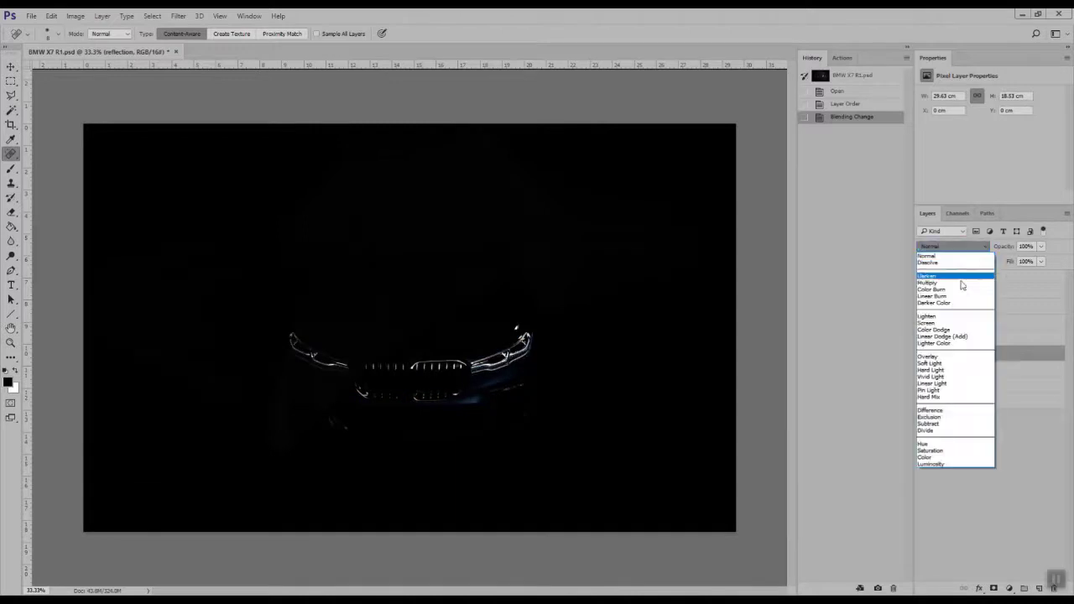
click(960, 337)
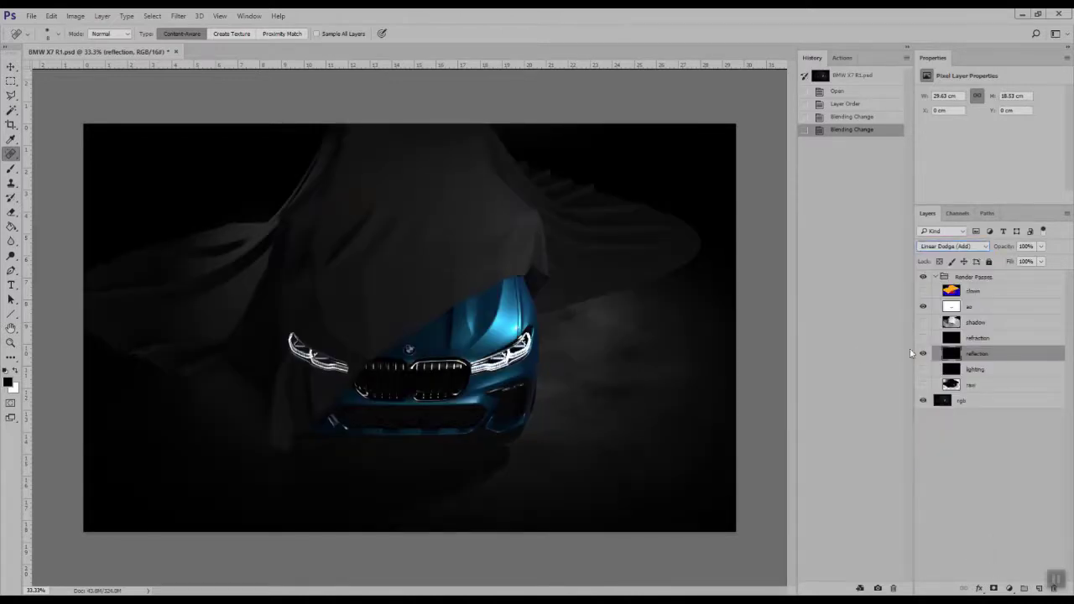
click(924, 354)
click(924, 354)
click(924, 355)
click(924, 355)
Step: Add a layer mask to the reflection layer and set the Brush tool to 56% opacity and 100% flow
click(994, 588)
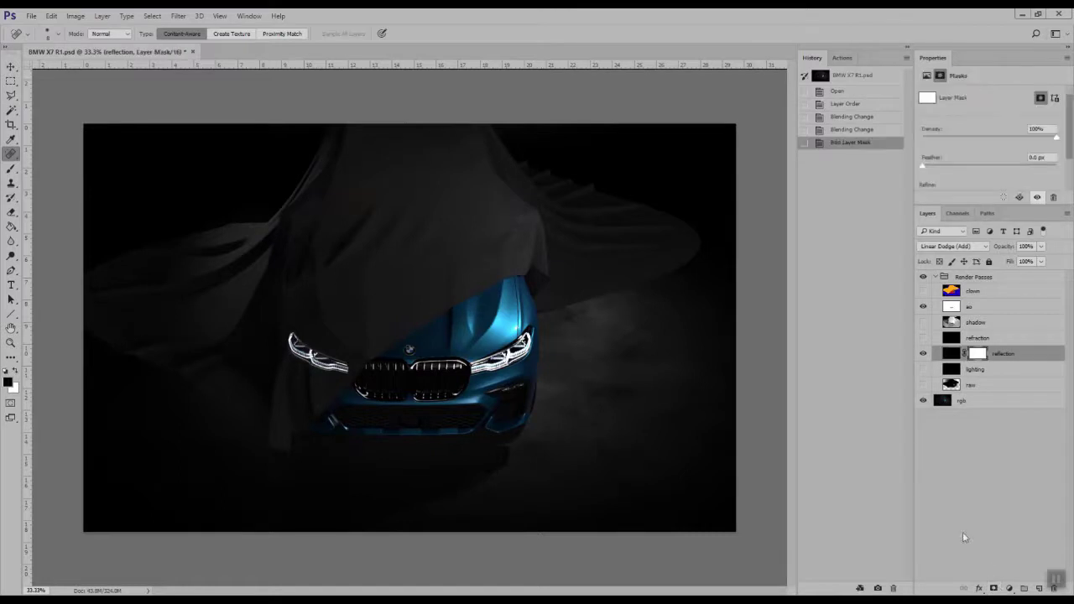
click(11, 168)
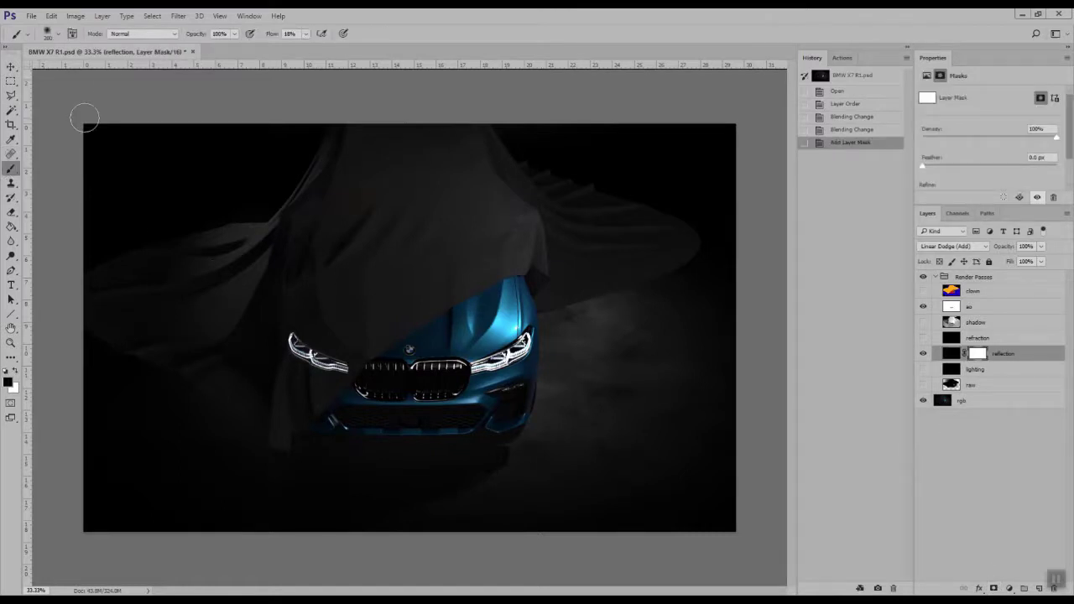
click(58, 35)
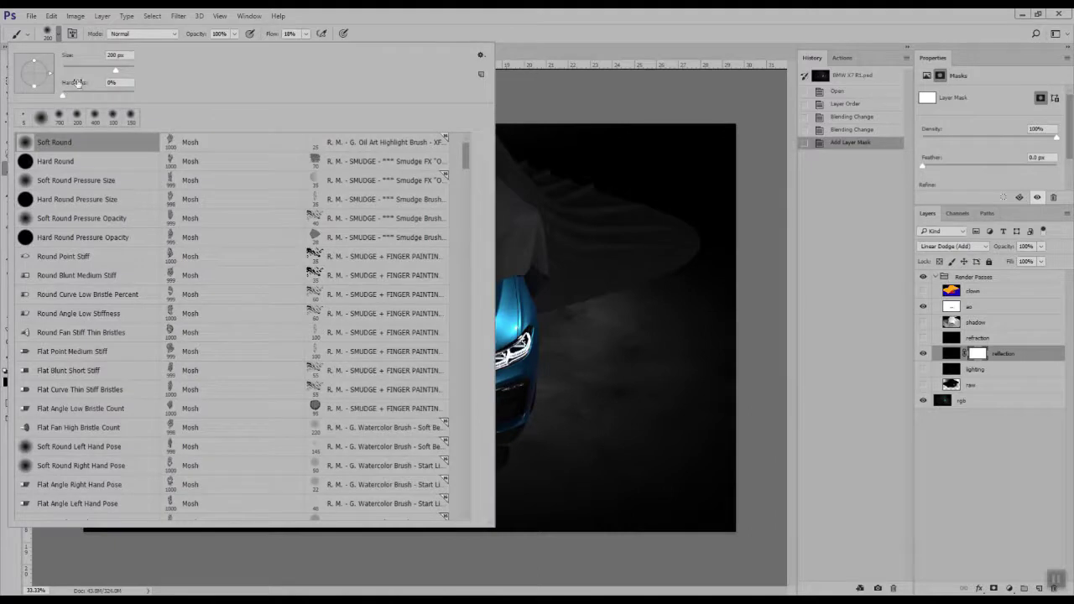
click(568, 34)
drag(271, 37, 319, 37)
drag(196, 37, 174, 37)
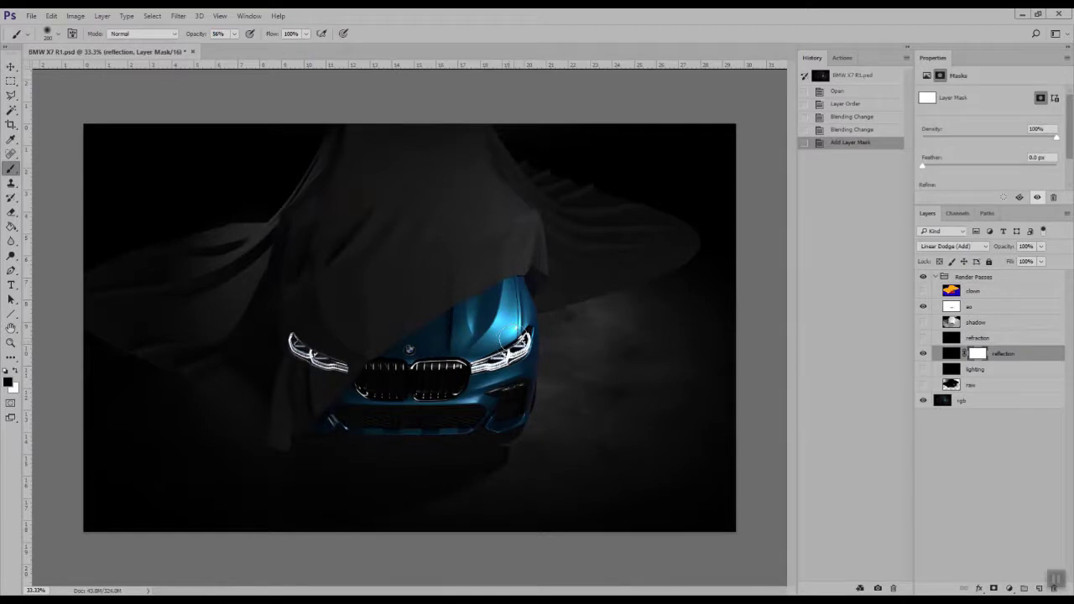
Step: Paint black over both headlights on the reflection mask to soften their reflections, and compare with the layer off and on
mouse_move(512, 353)
mouse_down()
mouse_move(533, 307)
mouse_move(512, 348)
mouse_up()
drag(510, 342, 498, 354)
mouse_move(496, 346)
mouse_down()
mouse_move(487, 362)
mouse_move(512, 348)
mouse_move(493, 344)
mouse_move(477, 359)
mouse_up()
drag(344, 363, 311, 353)
drag(315, 362, 292, 340)
drag(298, 351, 294, 336)
mouse_move(329, 368)
mouse_down()
mouse_move(293, 340)
mouse_move(331, 366)
mouse_up()
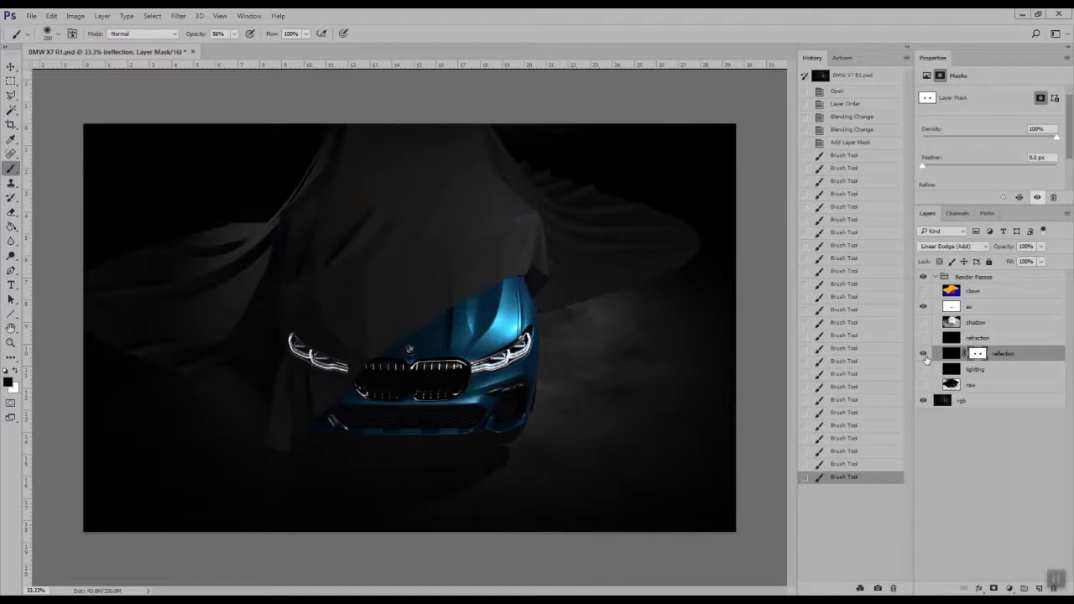
click(925, 354)
click(924, 353)
Step: Hide the reflection layer and turn on the lighting pass to view it on its own
click(925, 370)
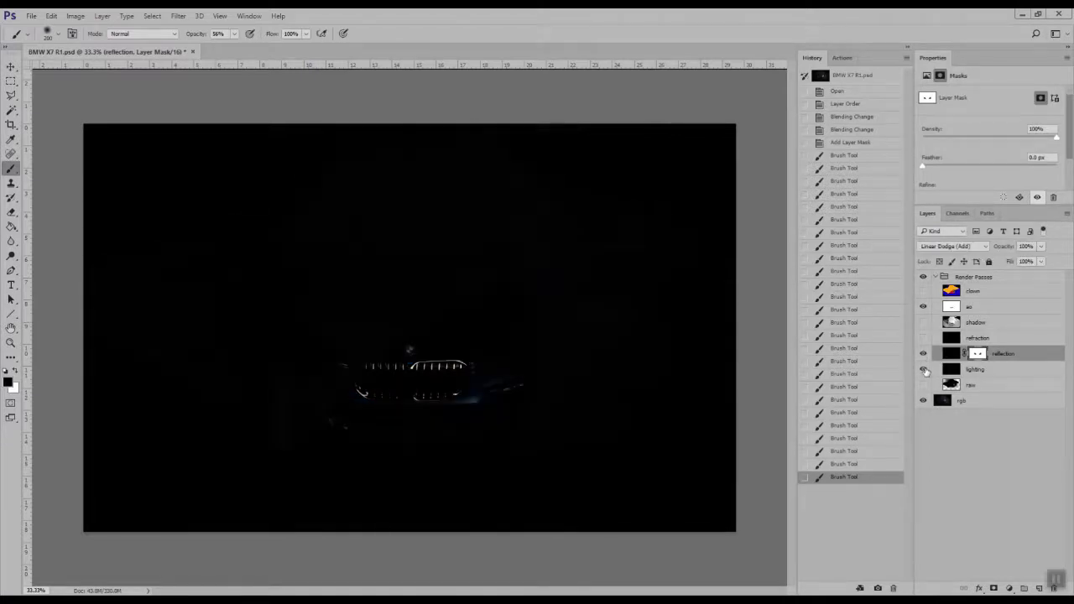
click(924, 353)
click(924, 370)
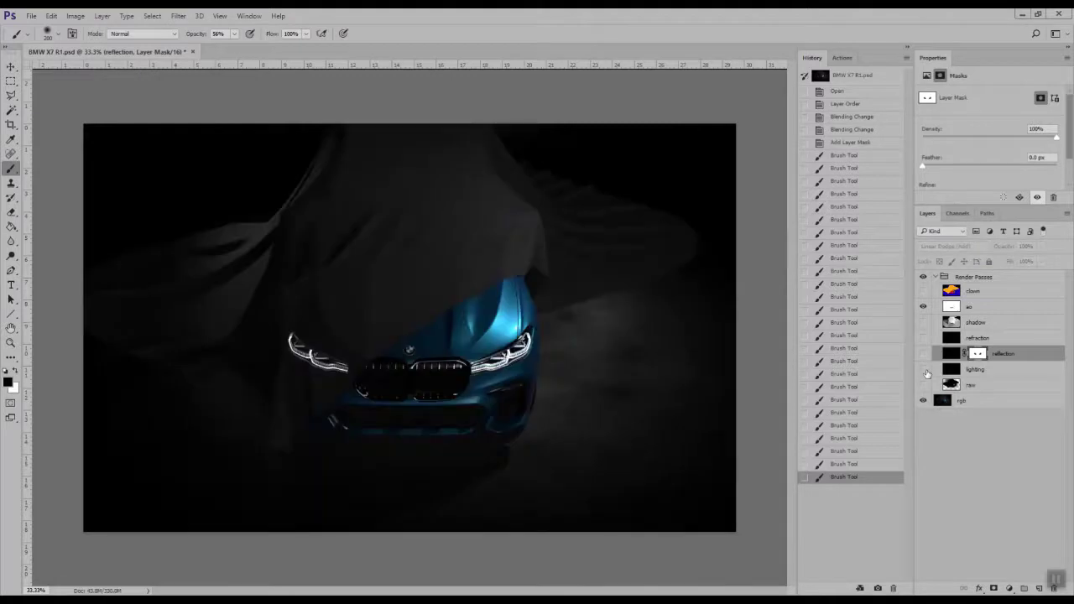
click(924, 371)
click(924, 370)
click(925, 370)
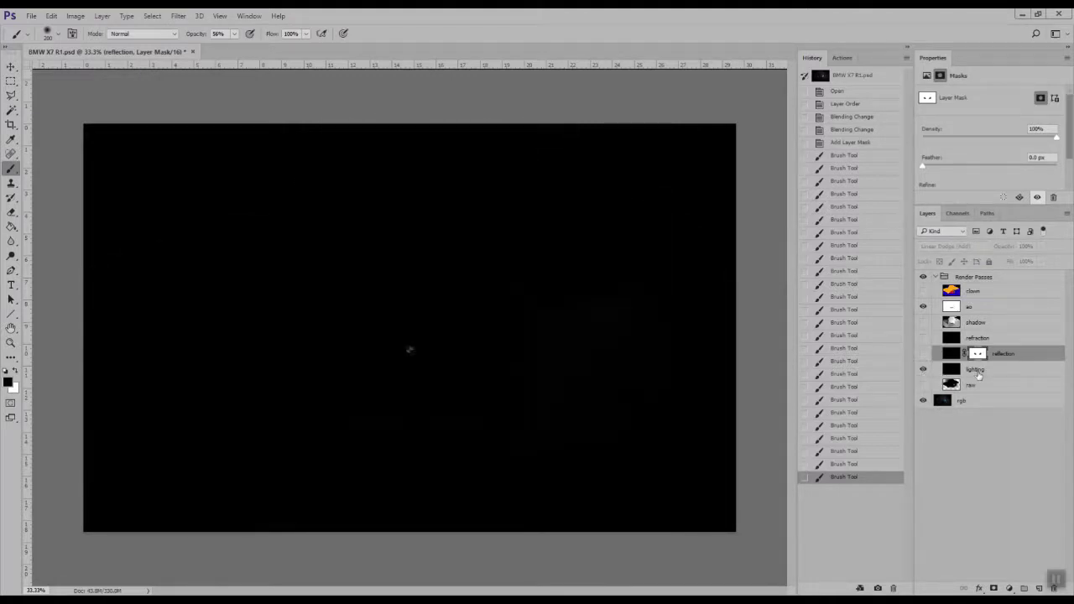
Step: Set the lighting layer to Linear Dodge (Add) at 82% opacity and show the reflection layer again
click(978, 370)
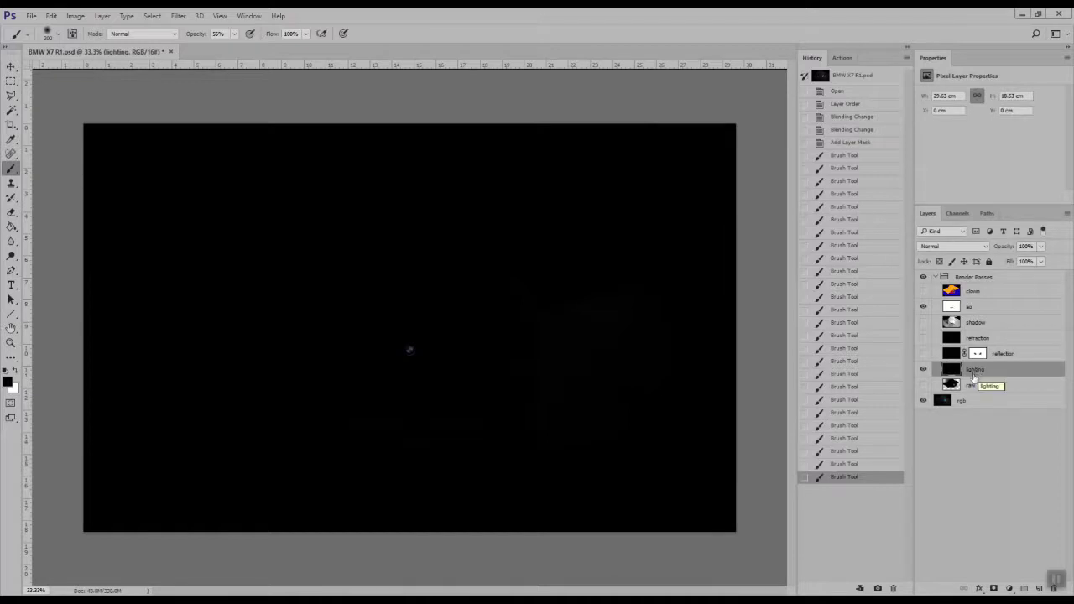
click(966, 247)
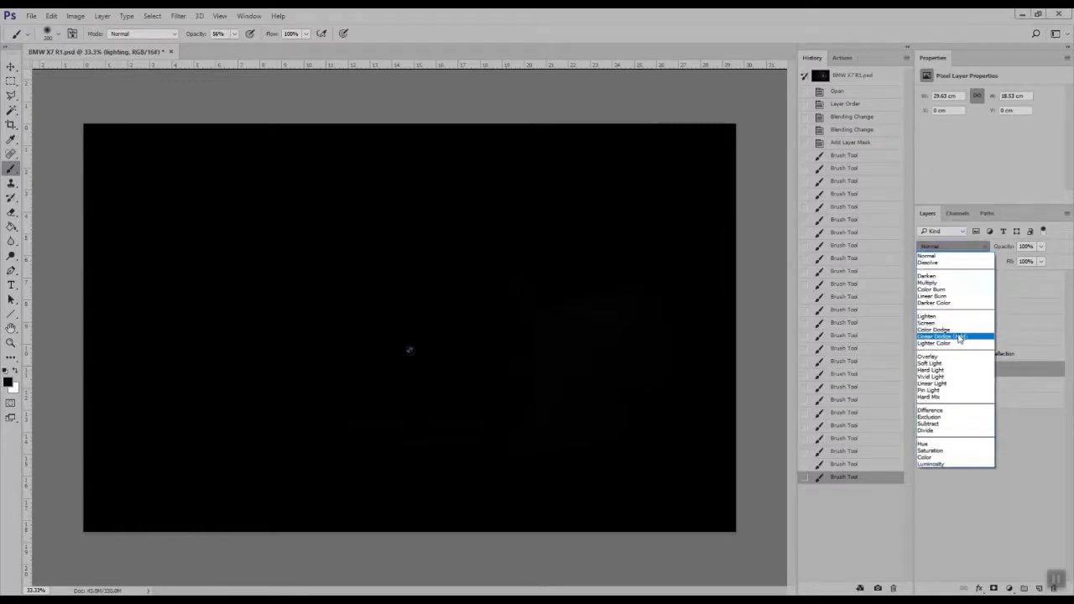
click(960, 336)
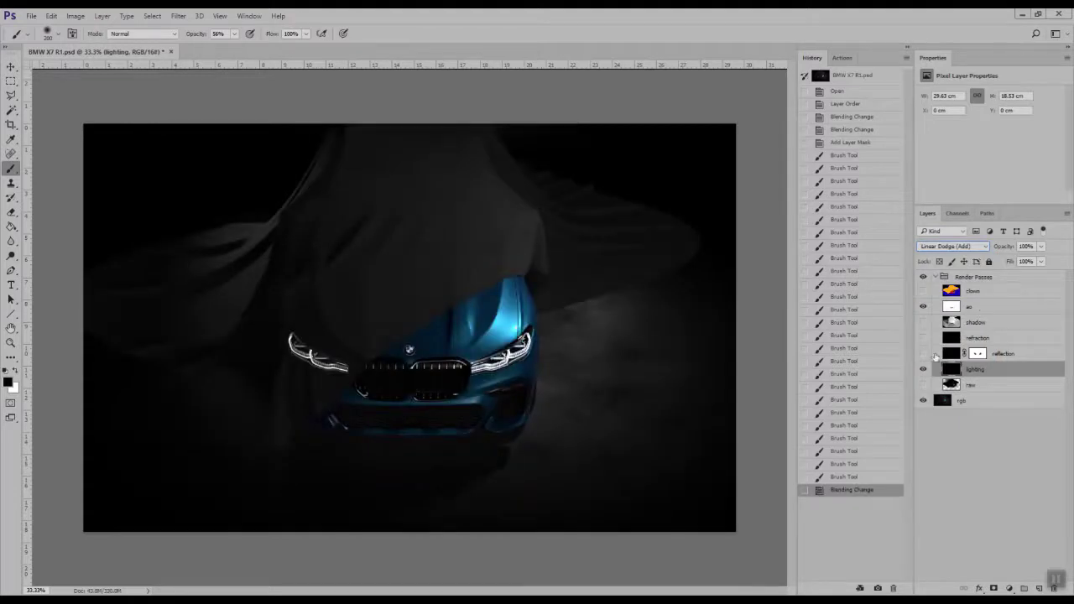
click(924, 354)
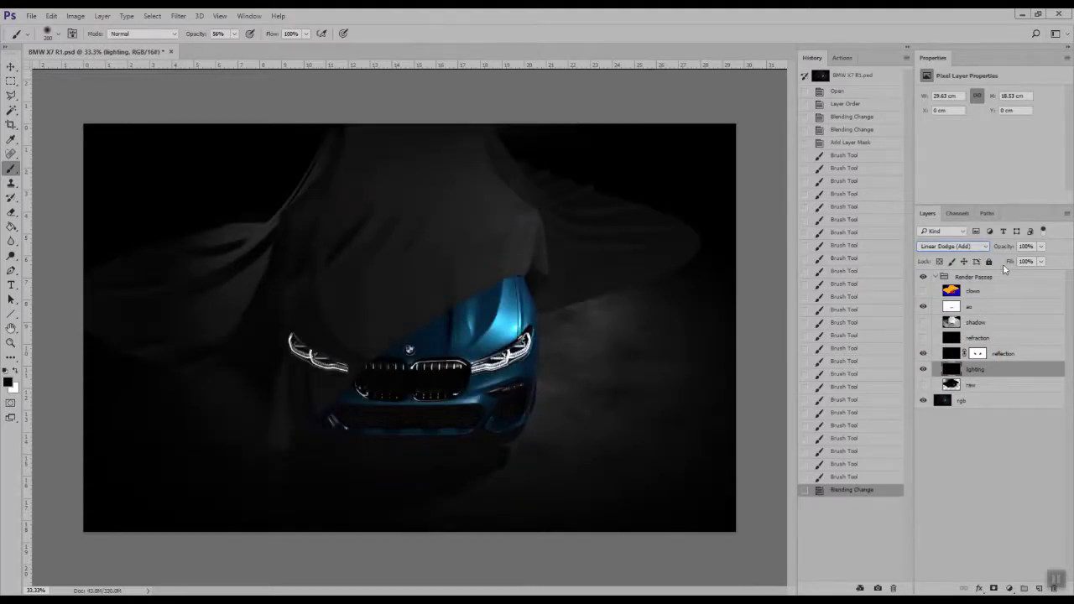
mouse_move(1007, 250)
mouse_down()
mouse_move(985, 252)
mouse_move(998, 252)
mouse_up()
drag(997, 251, 997, 252)
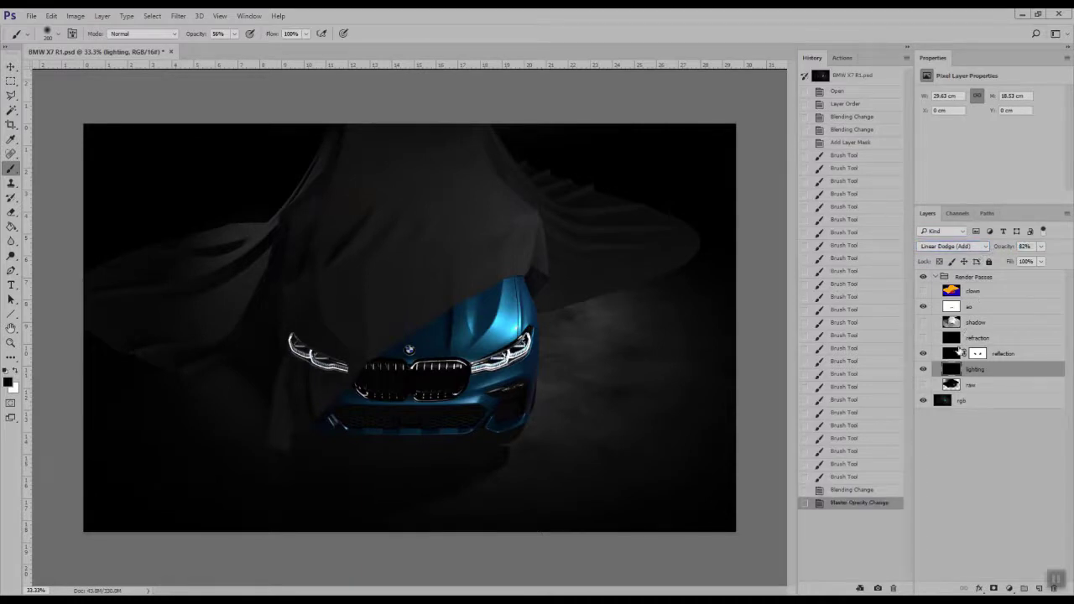
Step: Show the raw layer, set its blend mode to Screen, and compare the image with and without it
click(924, 386)
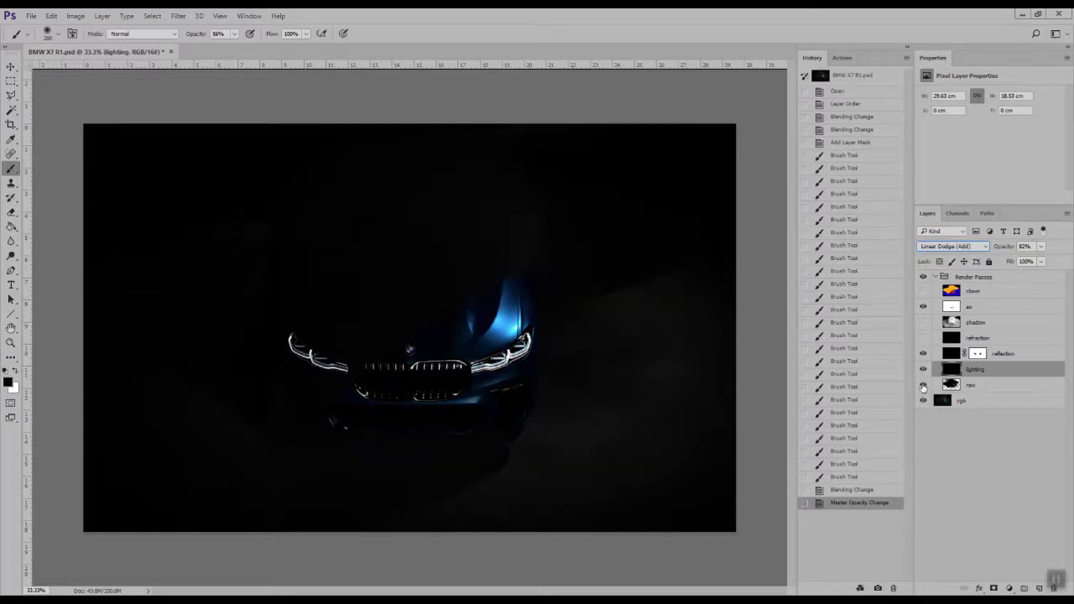
click(988, 386)
click(957, 247)
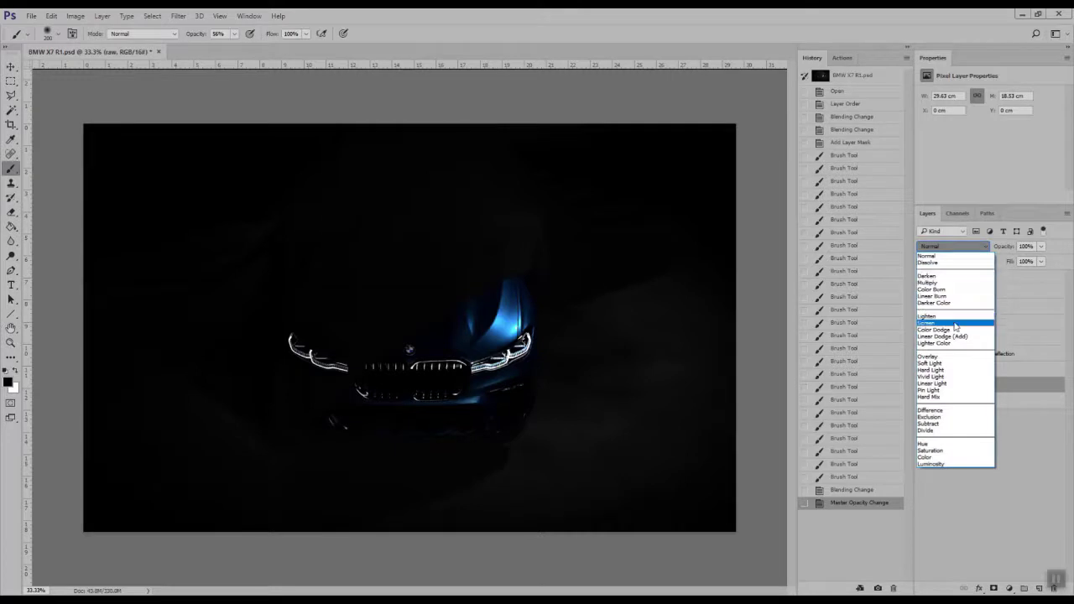
key(Escape)
key(alt+shift+s)
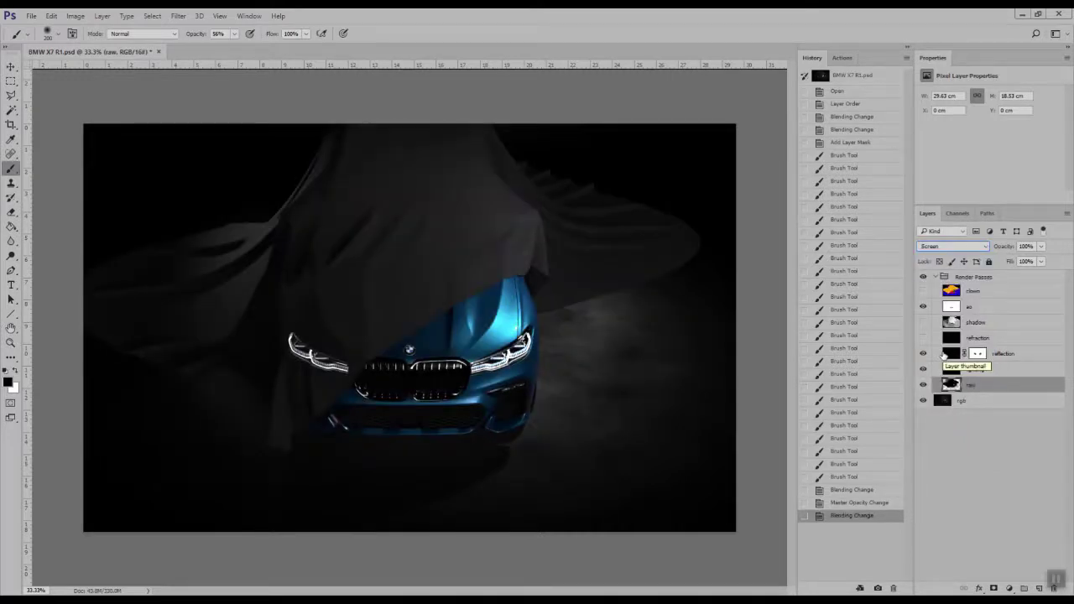
click(924, 385)
click(924, 385)
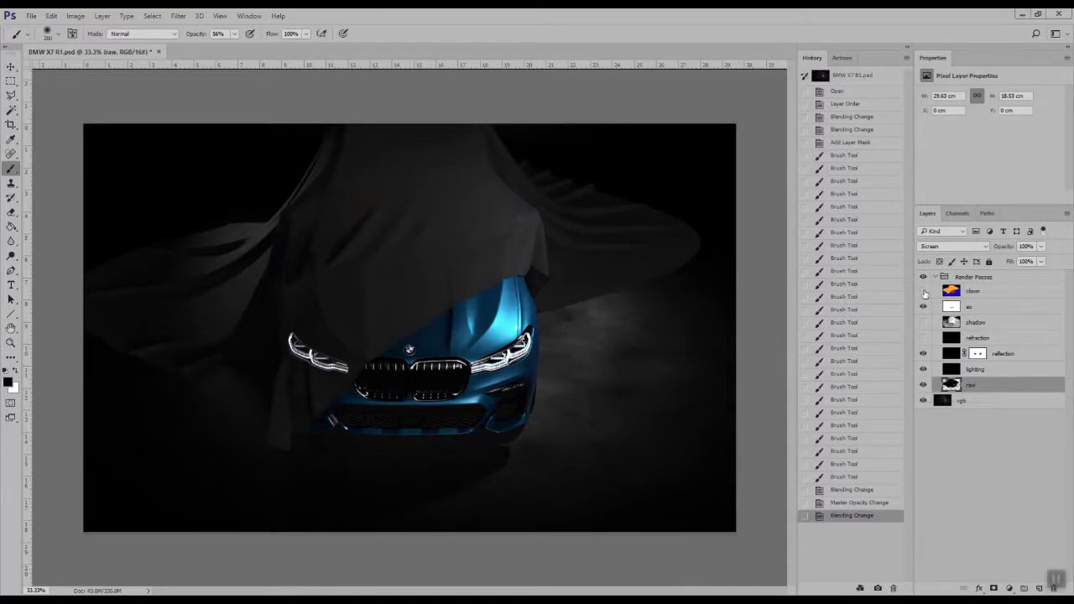
Step: Show the clown pass and select its large blue floor area in front of the car with the Magic Wand
click(924, 291)
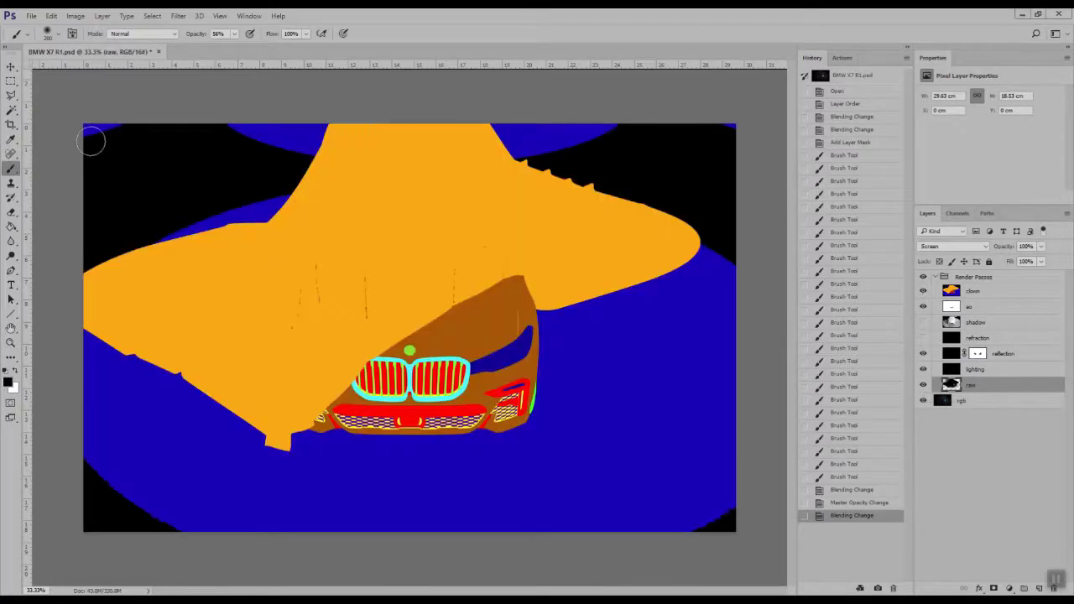
click(10, 110)
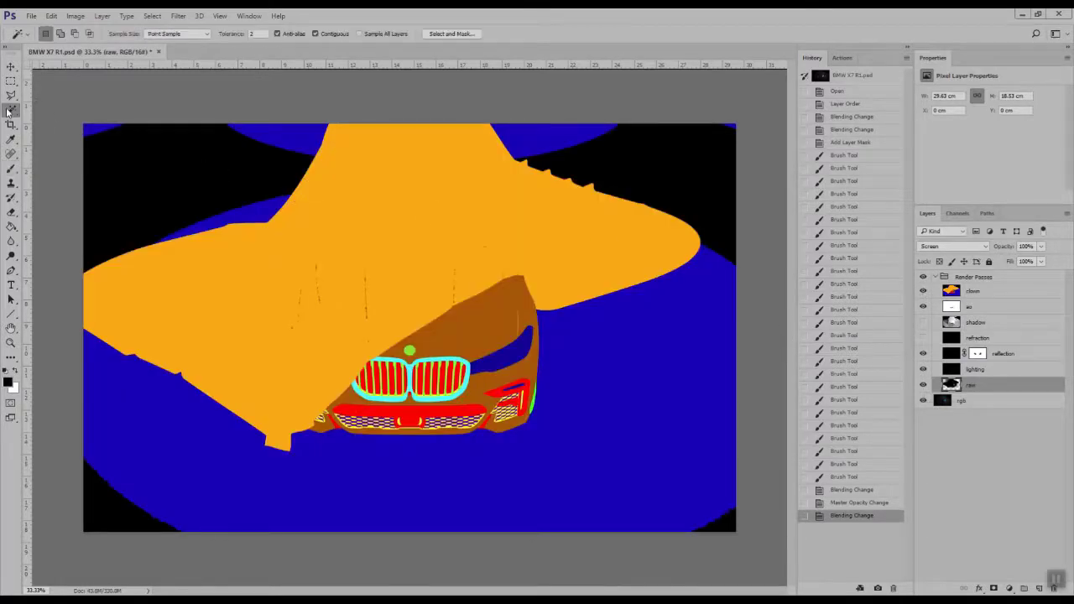
click(609, 367)
key(ctrl+d)
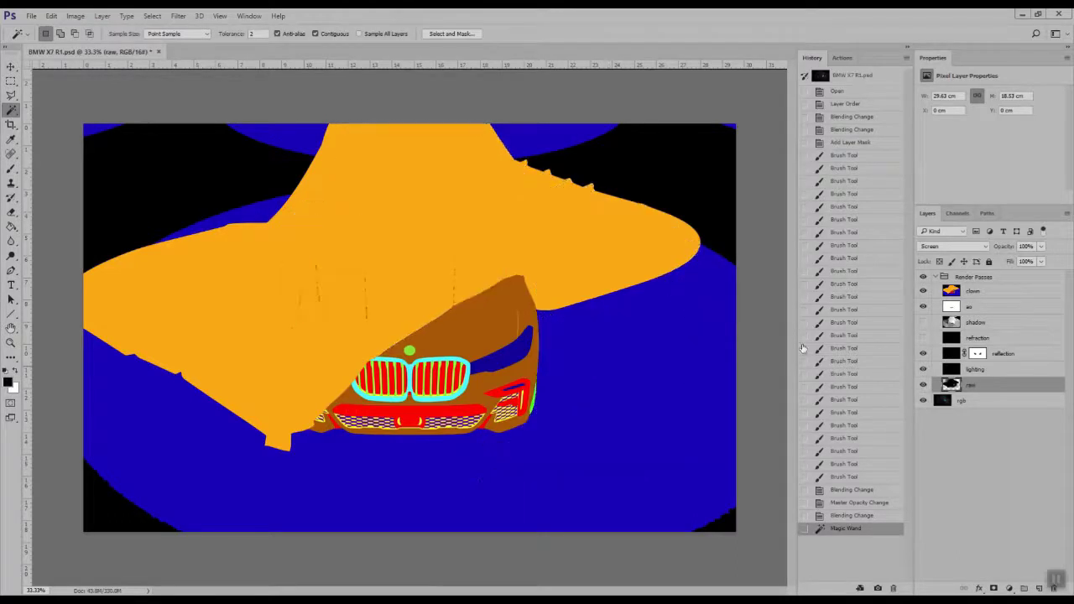
click(974, 293)
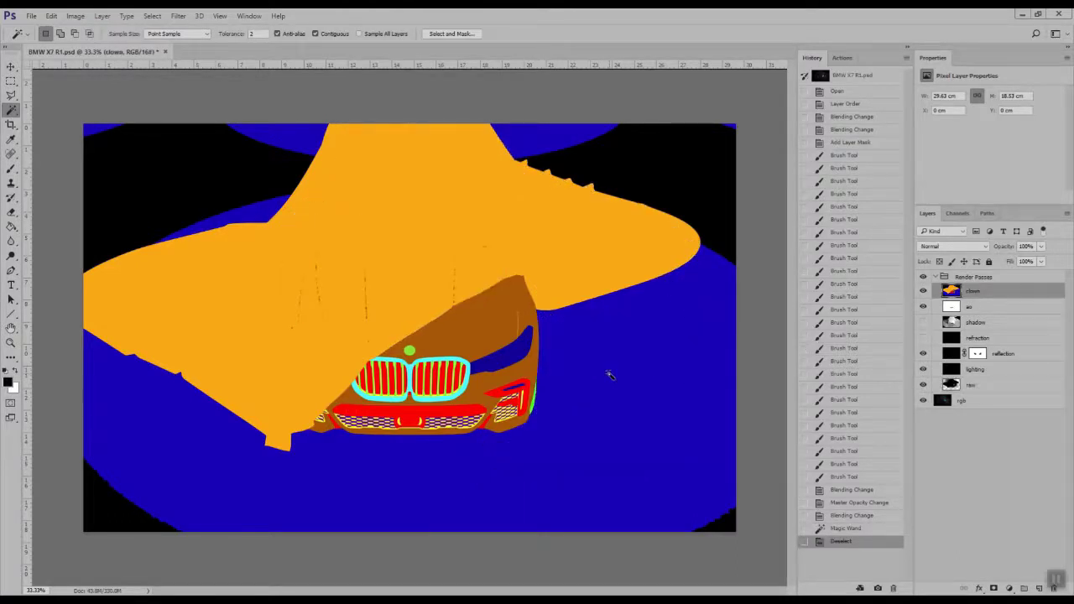
click(611, 376)
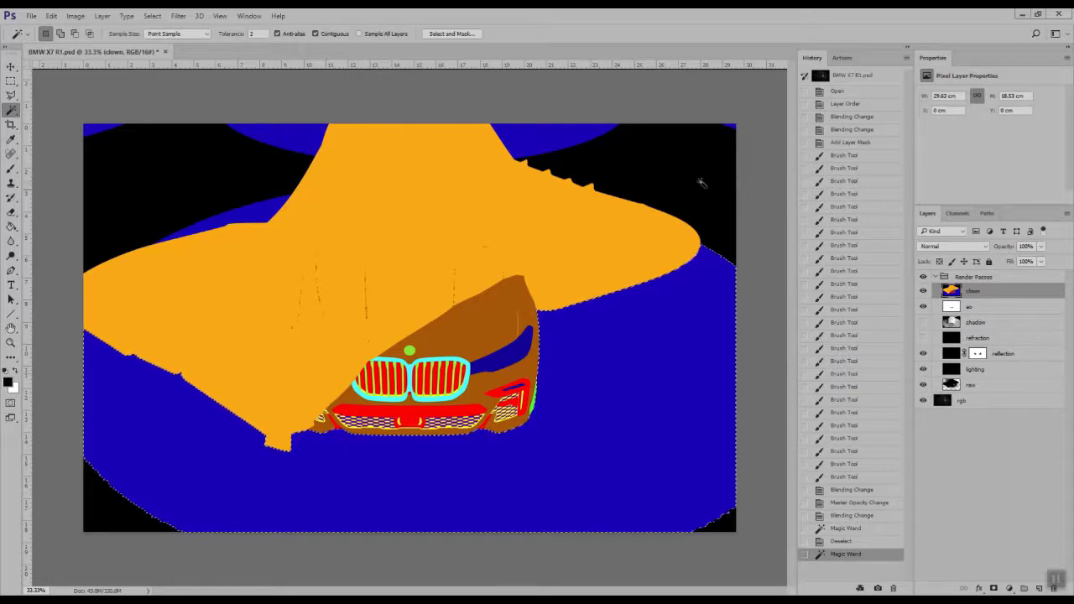
Step: Add the remaining black and blue background areas and corners around the cloth to the Magic Wand selection
click(705, 179)
click(563, 144)
click(305, 139)
click(242, 180)
click(255, 215)
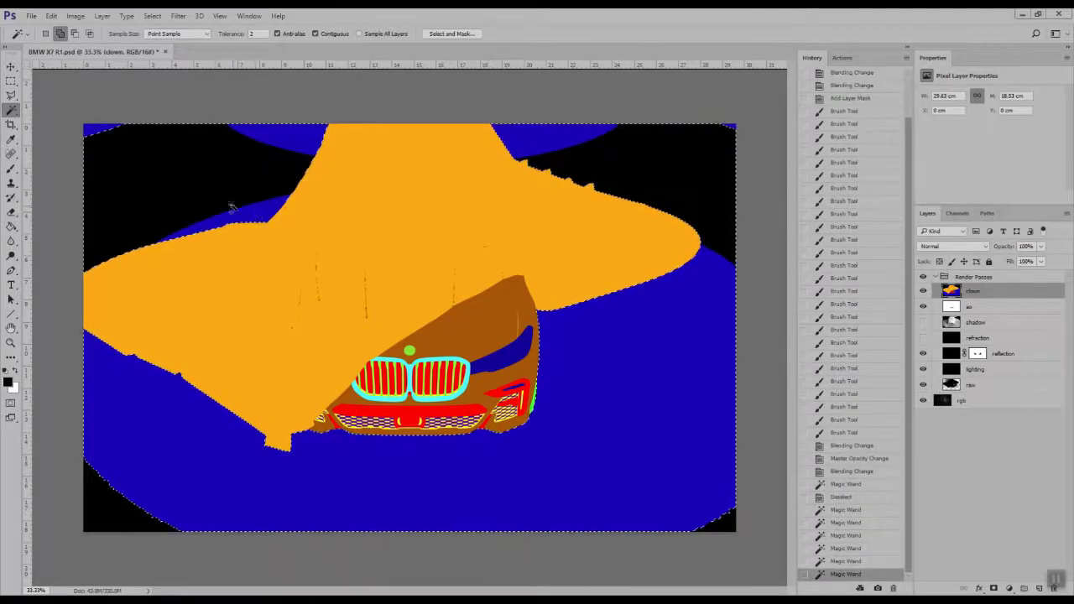
click(101, 133)
click(100, 512)
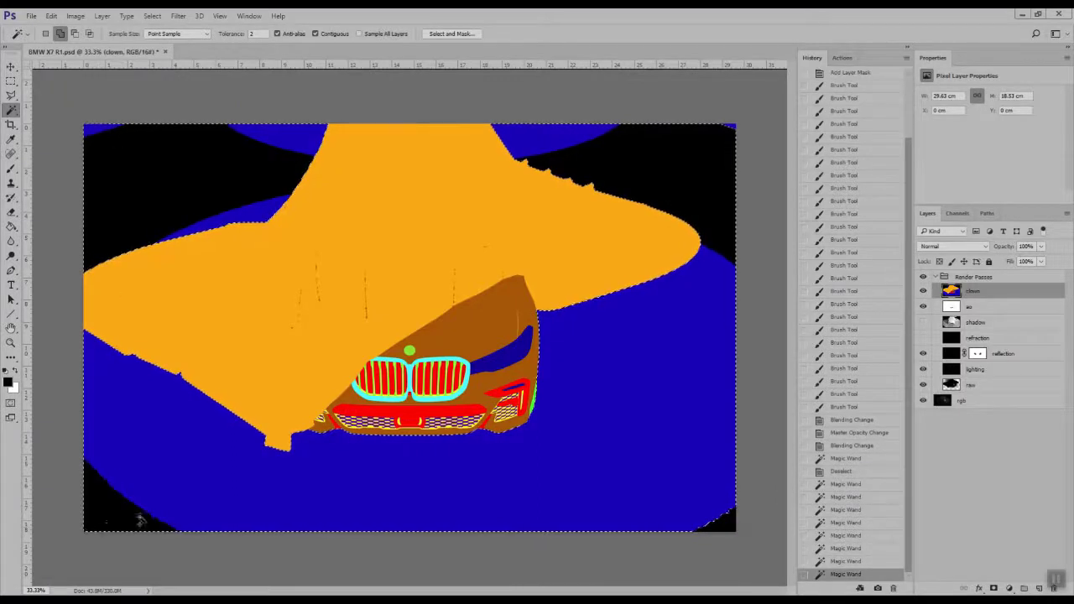
click(714, 521)
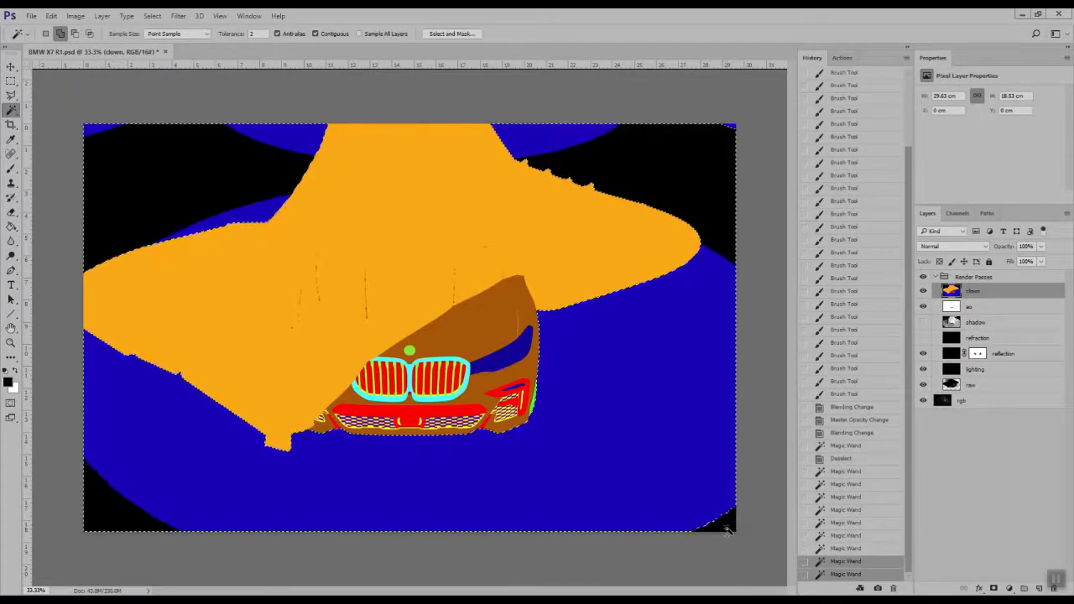
click(733, 127)
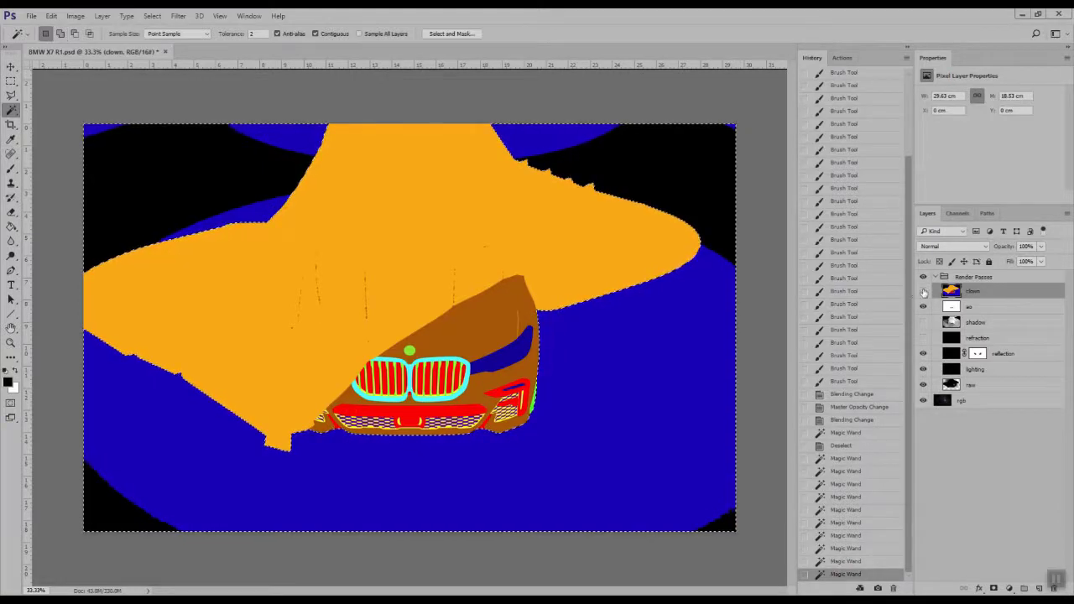
Step: Hide the clown pass, brighten the selected background with an Exposure adjustment of about +1.1 above the group, and compare it off and on
click(923, 291)
click(936, 277)
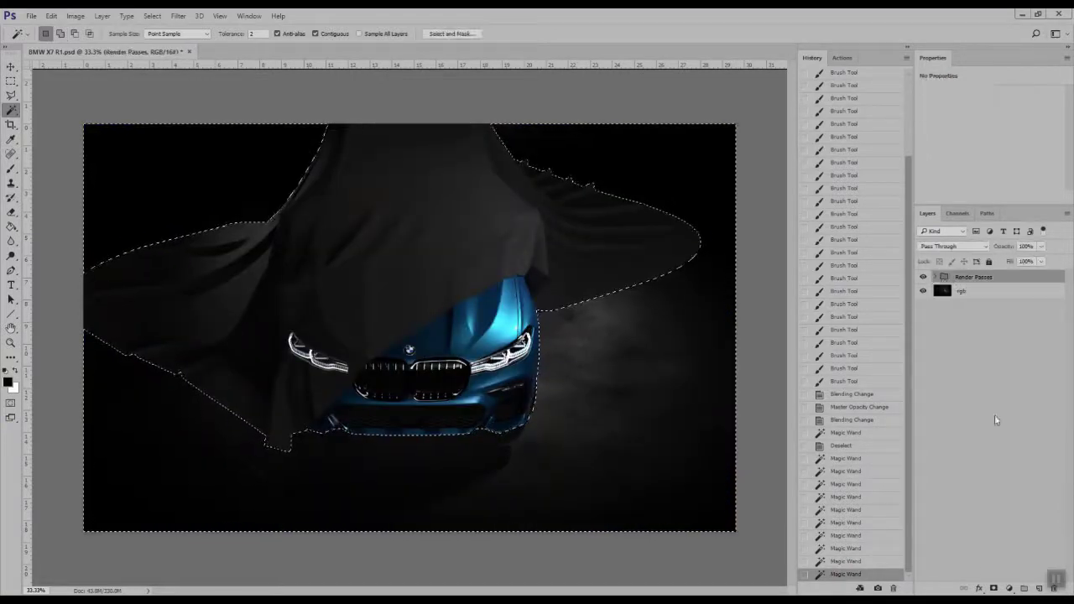
click(1009, 588)
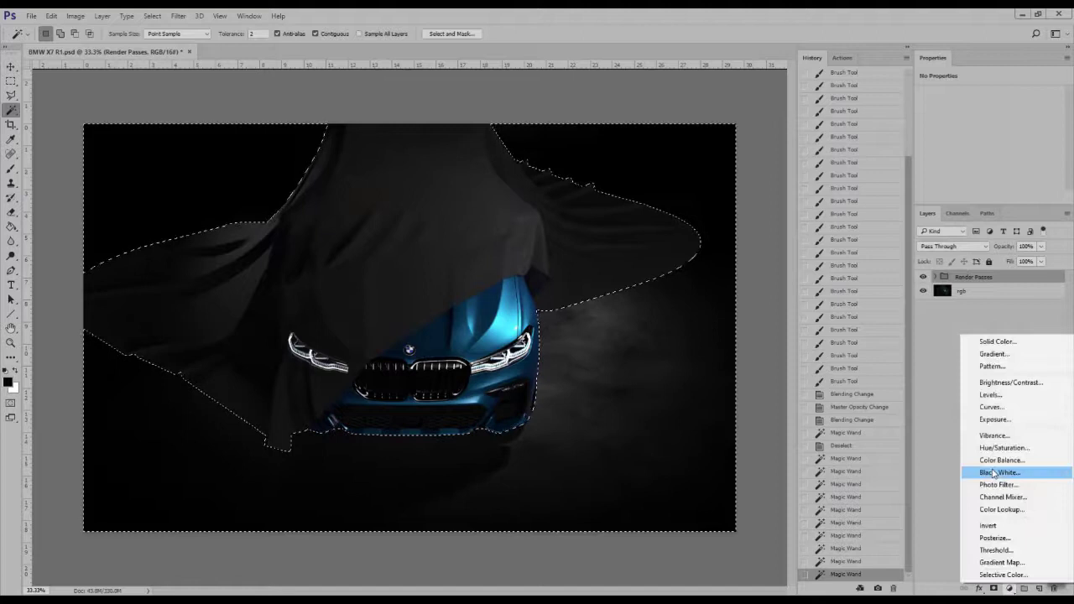
click(1011, 421)
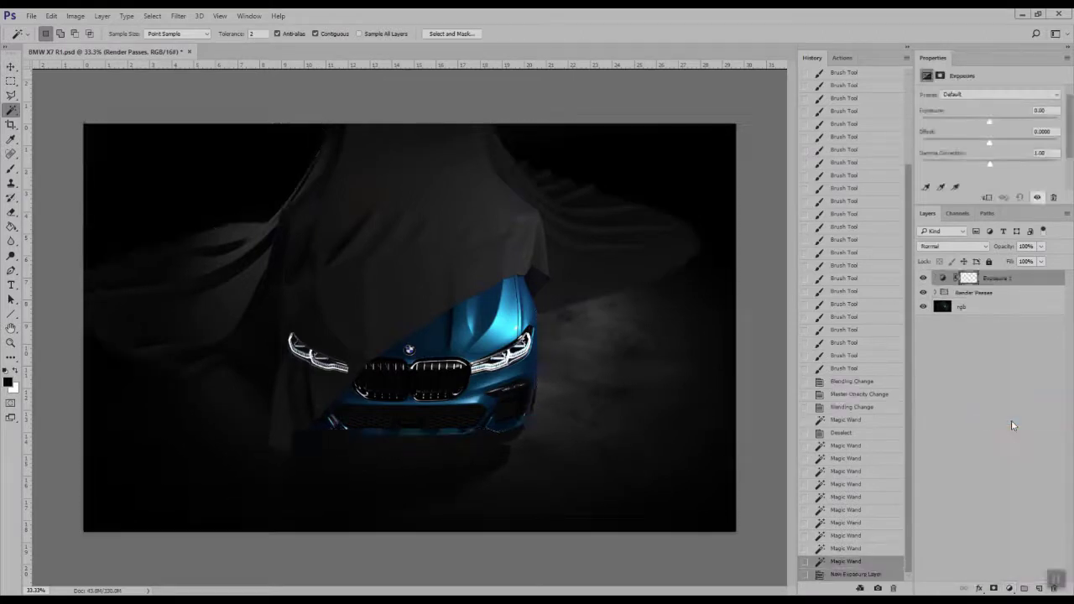
click(991, 126)
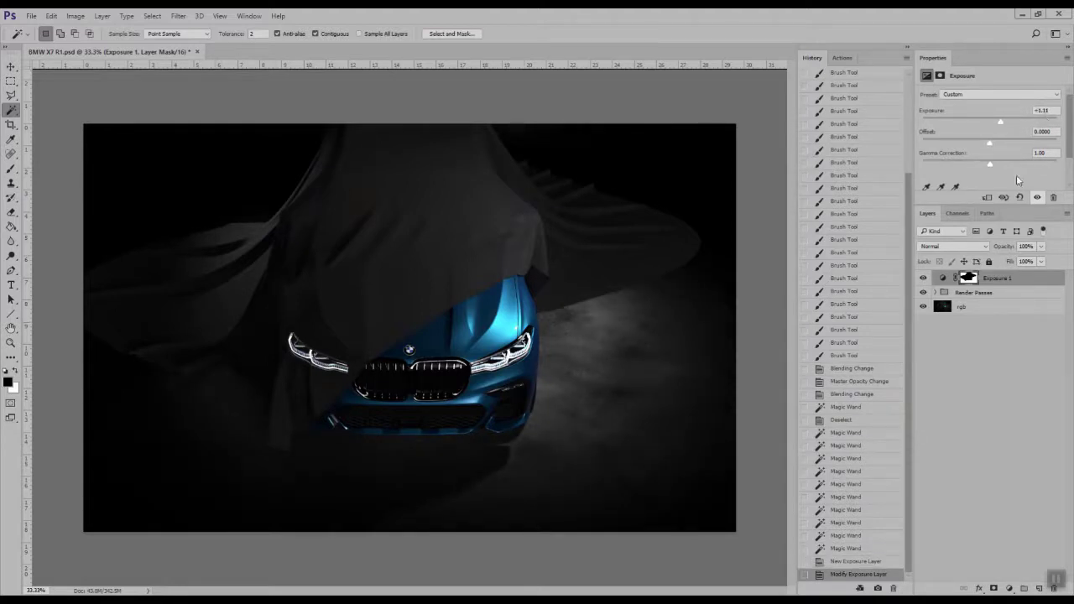
click(926, 281)
click(926, 281)
click(969, 279)
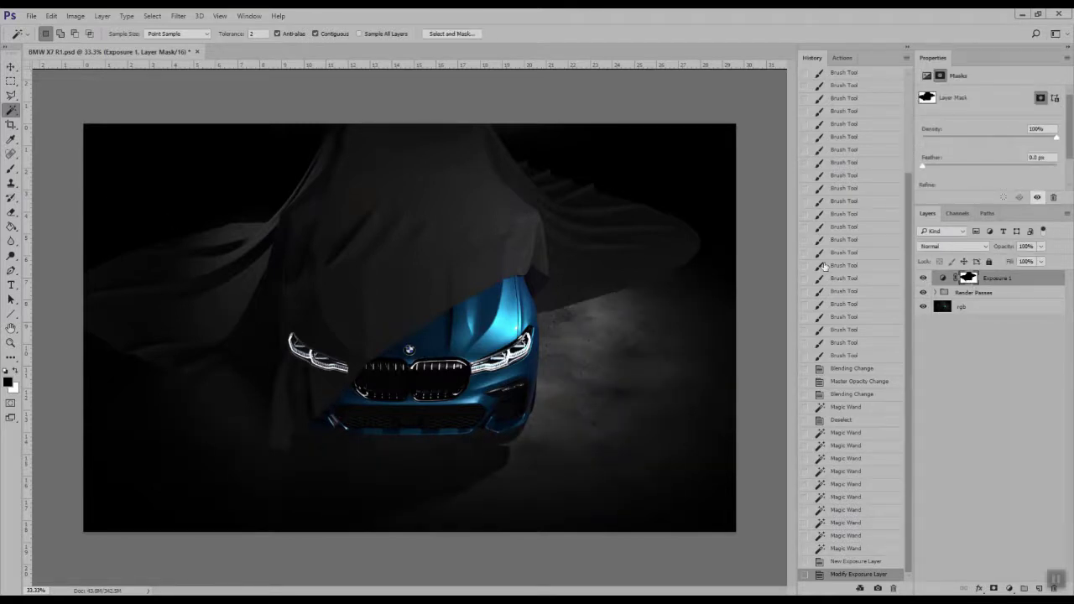
Step: Show the clown pass and select all similar grille slats plus the cyan grille surround with the Magic Wand
click(936, 293)
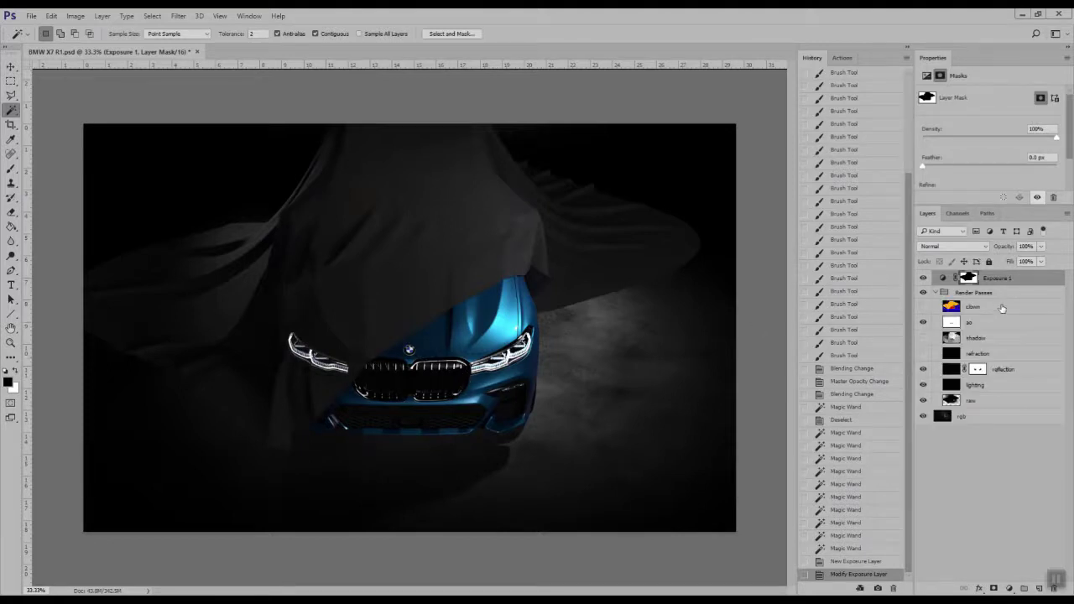
click(1001, 309)
click(924, 306)
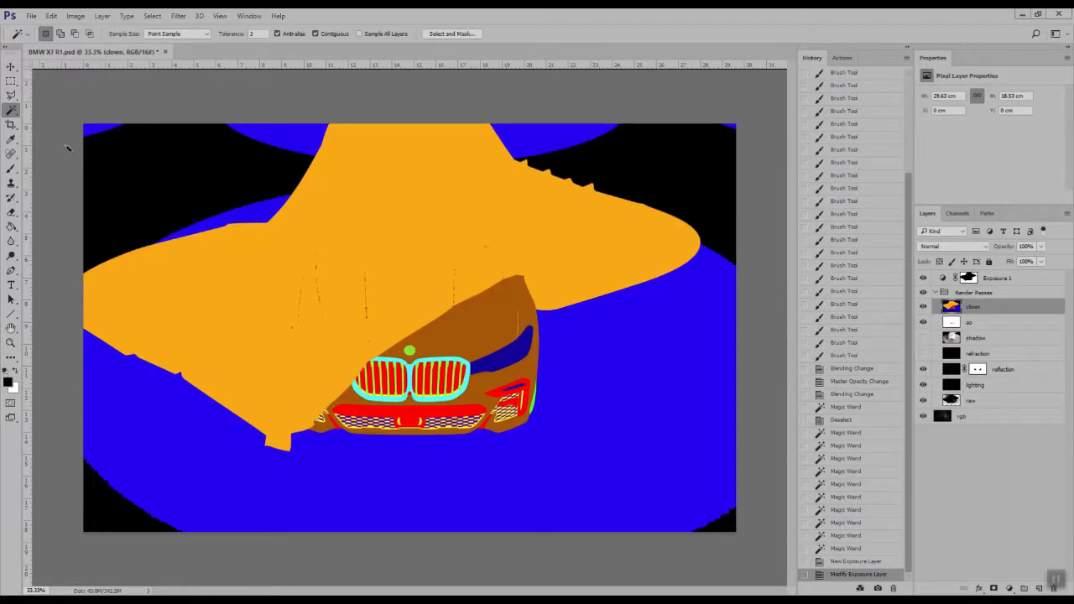
click(450, 367)
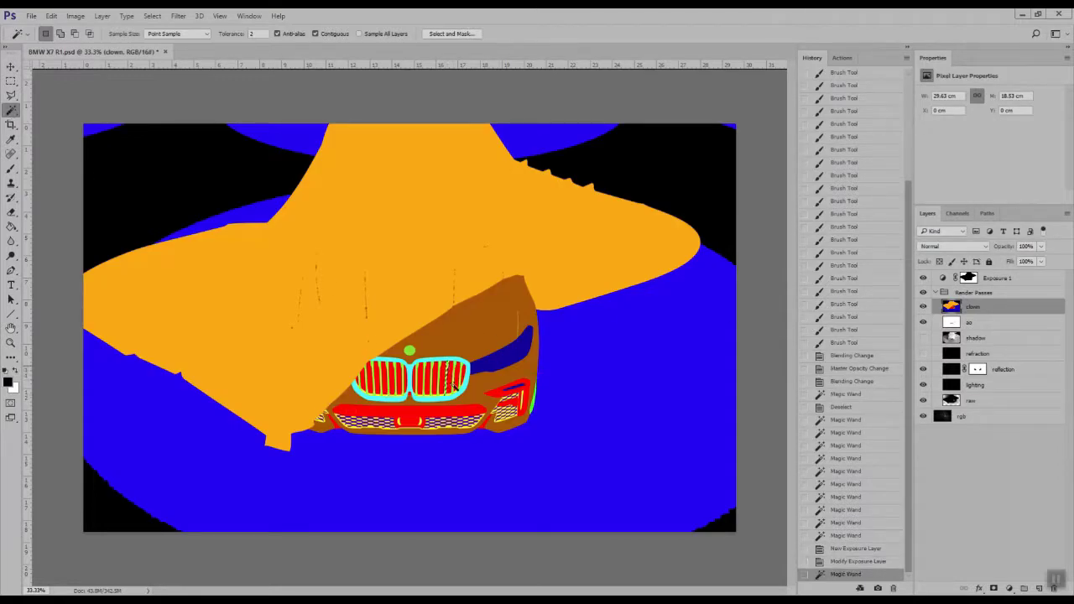
click(152, 16)
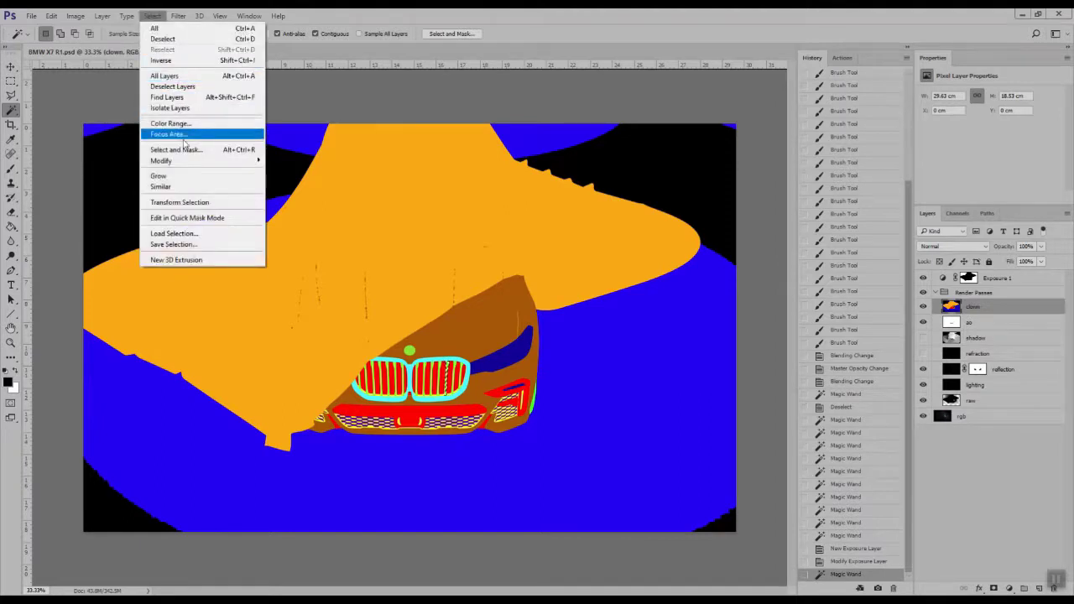
click(168, 188)
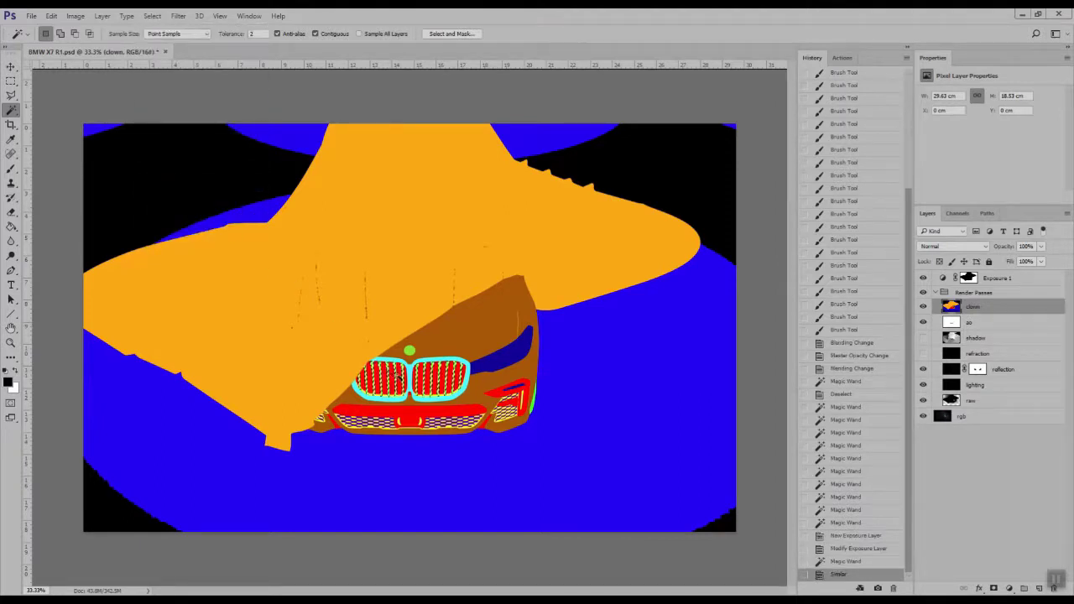
shift+click(468, 384)
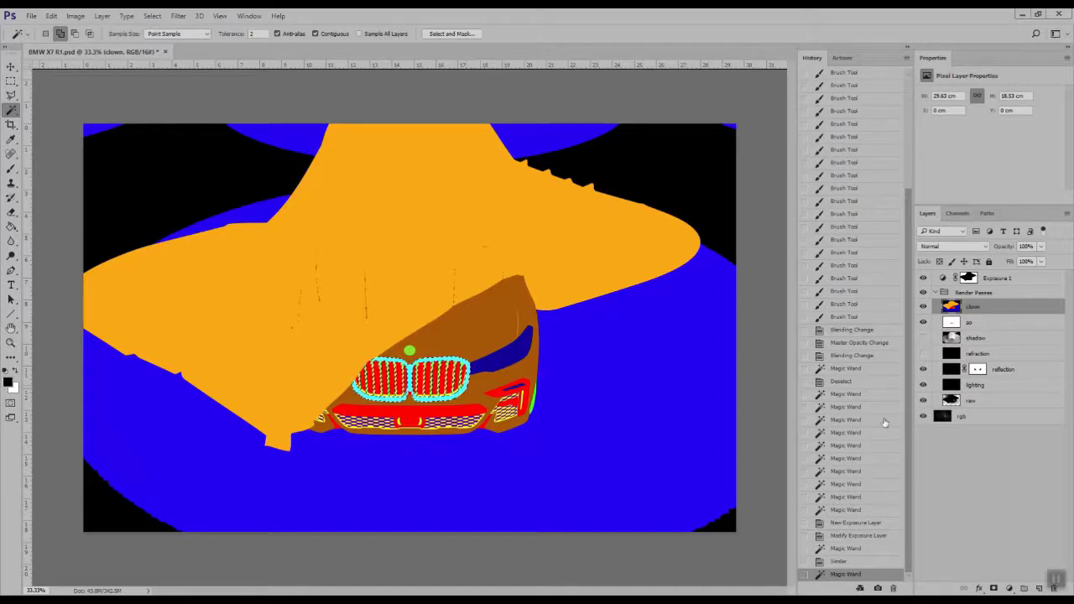
Step: Hide the clown pass and add an Exposure adjustment for the selected grille with exposure about +1.1 and gamma correction 1.74
click(924, 307)
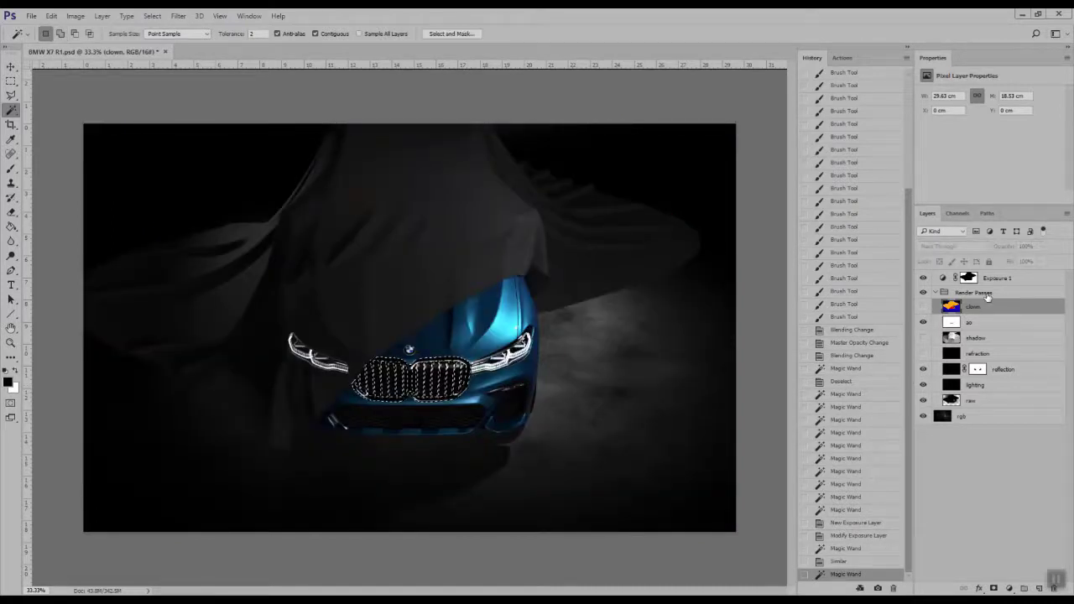
click(973, 292)
click(1010, 588)
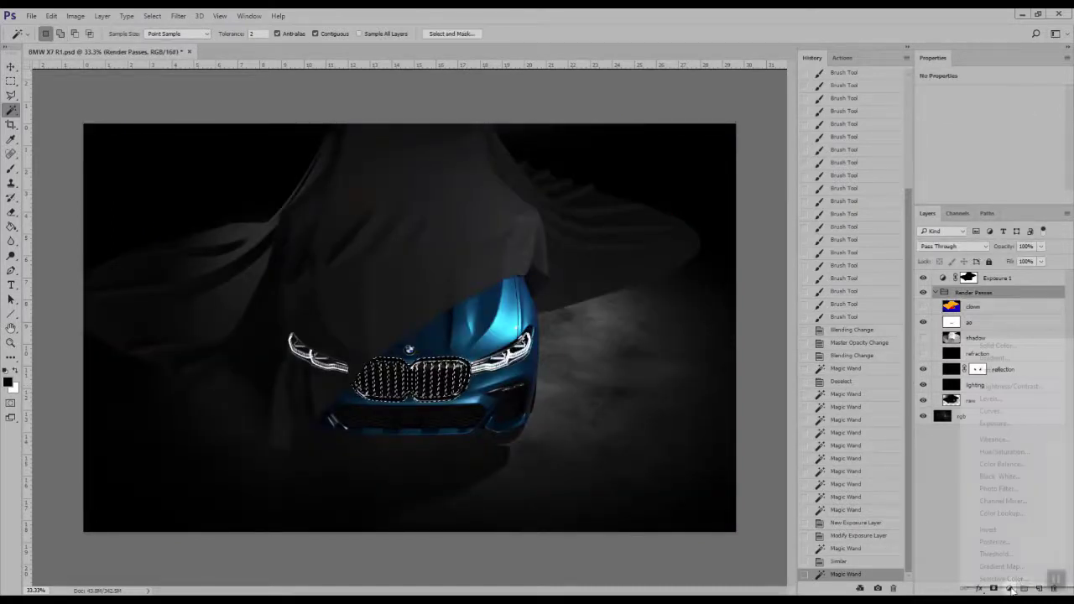
click(1010, 428)
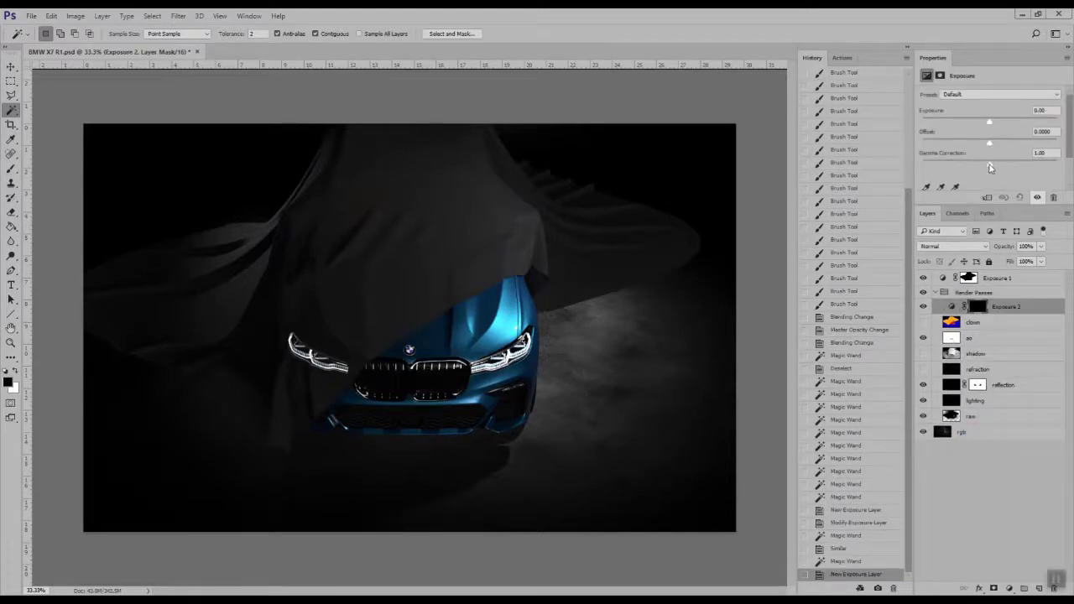
drag(974, 168, 961, 170)
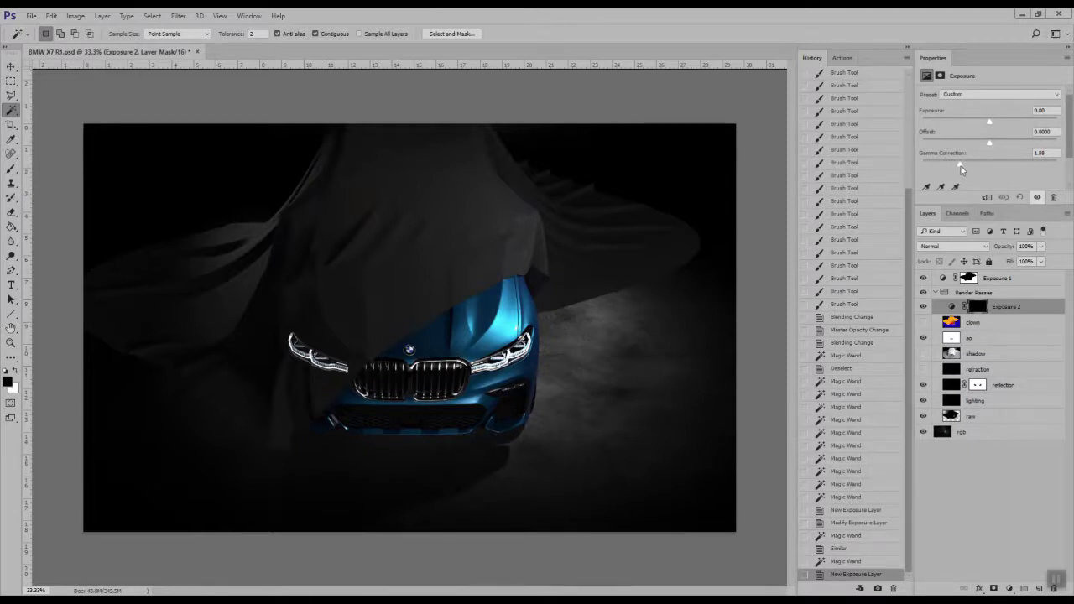
drag(962, 170, 964, 170)
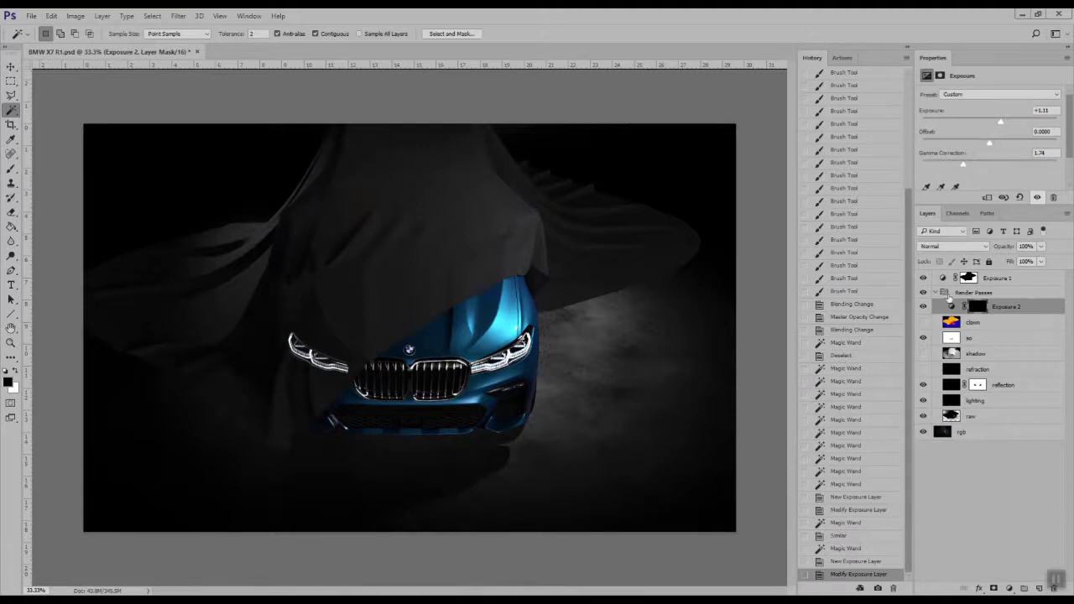
Step: Move the grille exposure layer out of the Render Passes group to just above it, and compare the grille off and on
click(924, 307)
click(924, 307)
drag(1018, 288, 1018, 288)
click(924, 294)
click(924, 294)
click(923, 294)
click(924, 294)
Step: Lower the grille exposure layer's opacity and compare the image with the layer off and on
drag(1005, 249, 1002, 249)
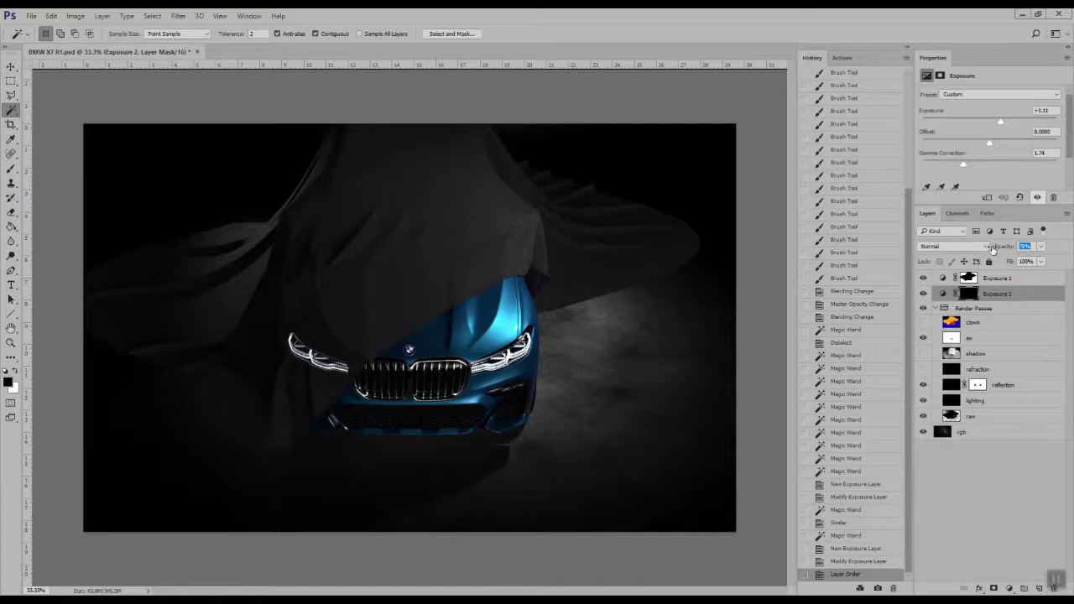
drag(993, 250, 990, 251)
click(925, 296)
click(925, 296)
click(925, 296)
click(925, 296)
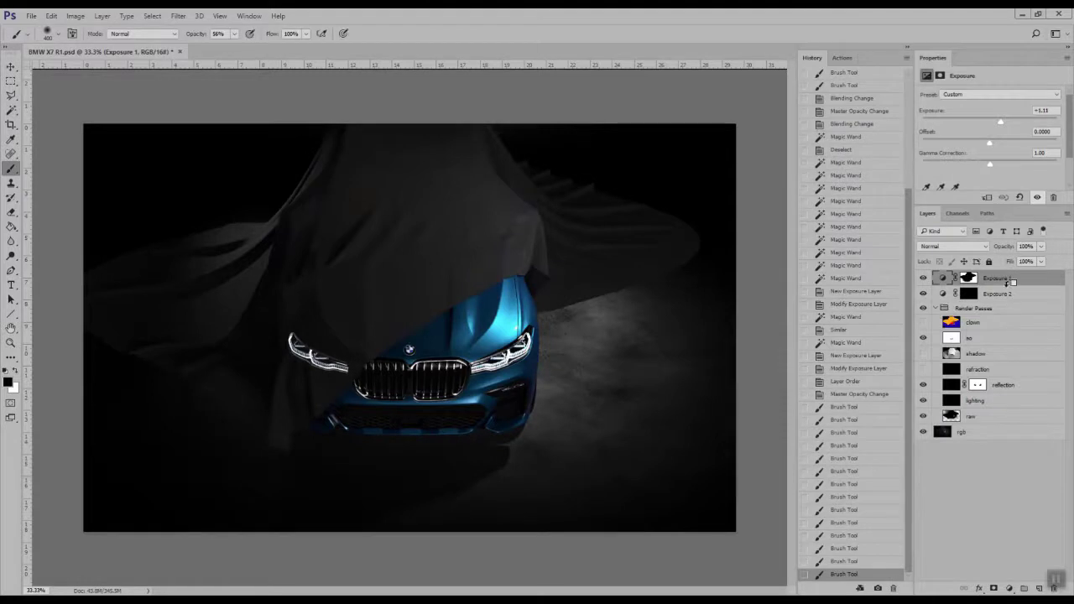
Step: Stamp all visible layers into a new top layer and group all the layers beneath it
key(ctrl+shift+alt+e)
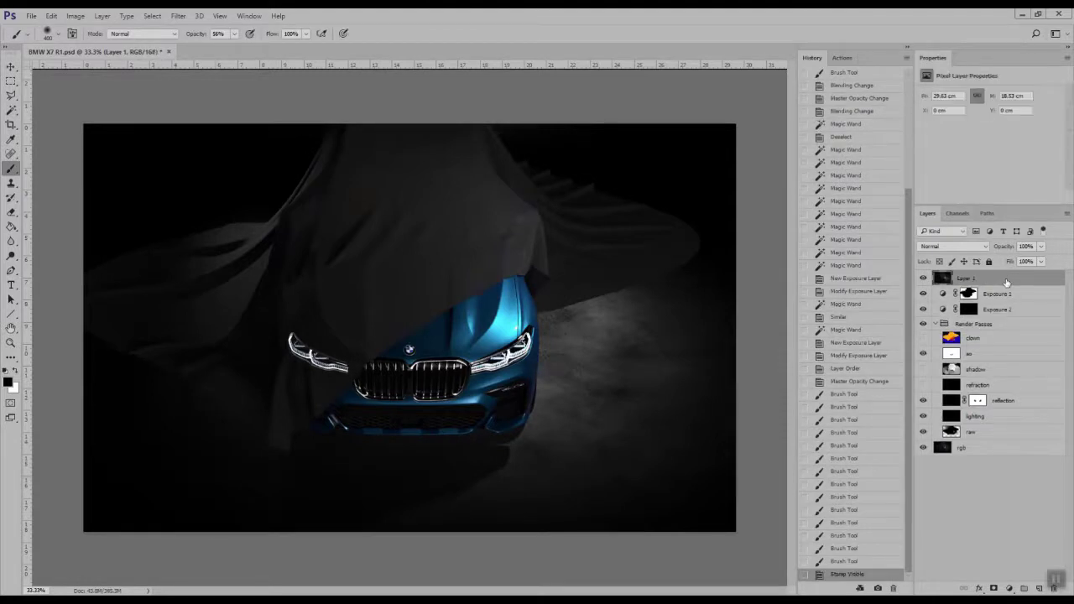
click(1006, 295)
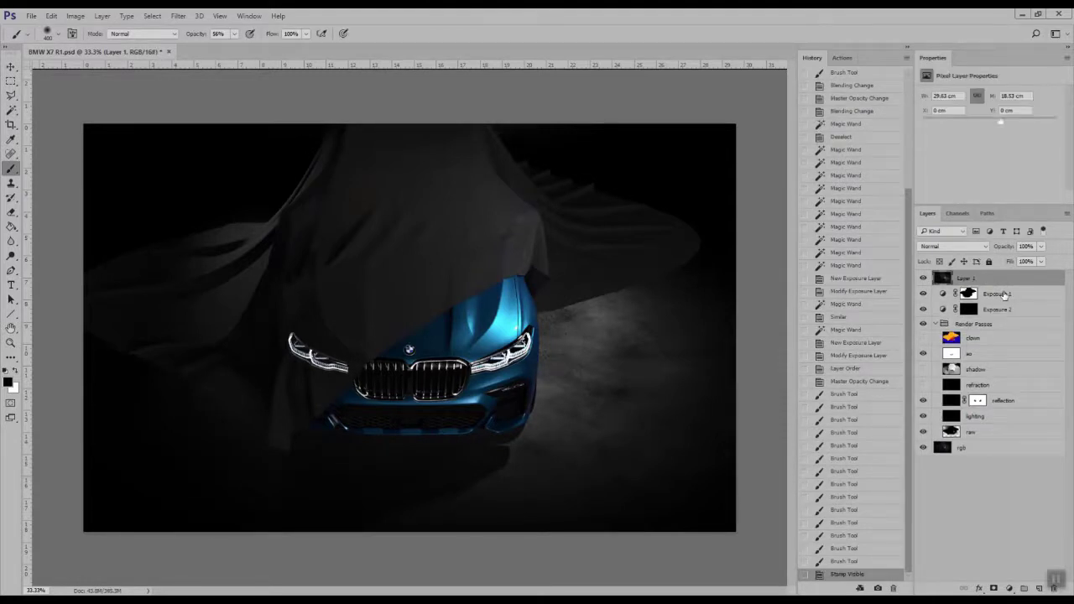
shift+click(1016, 450)
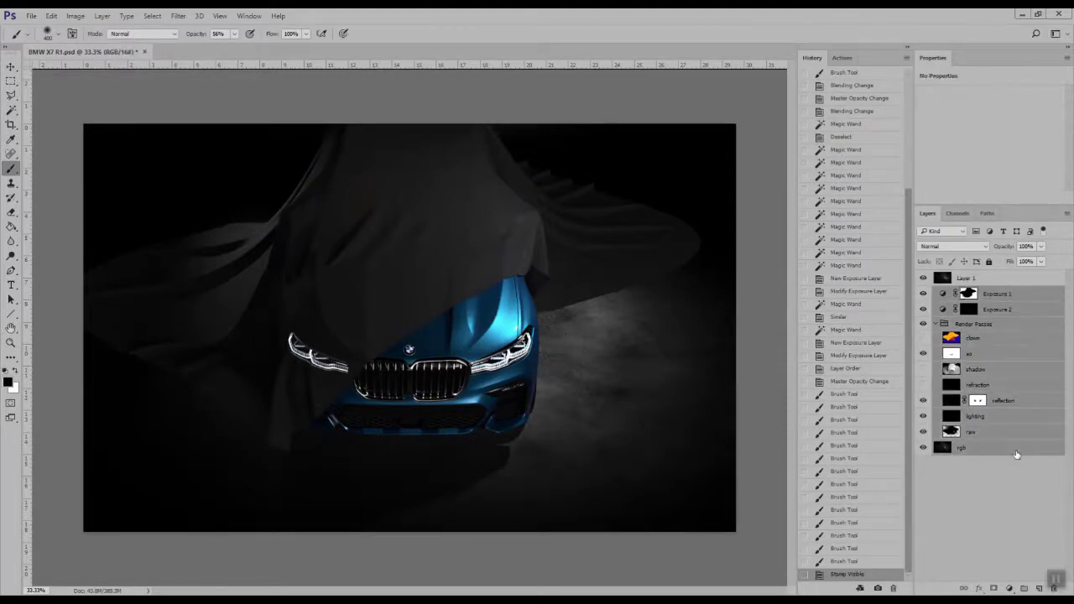
click(1025, 588)
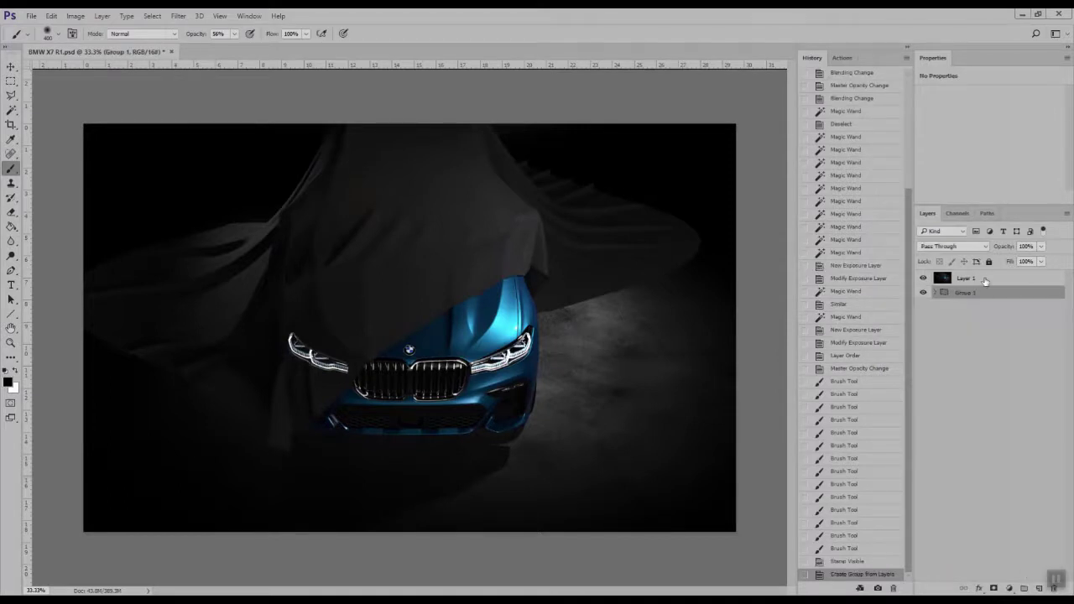
Step: Dodge the midtones of the front bumper and lower air intakes on the stamped layer with a 200 px brush at 59% exposure
click(986, 281)
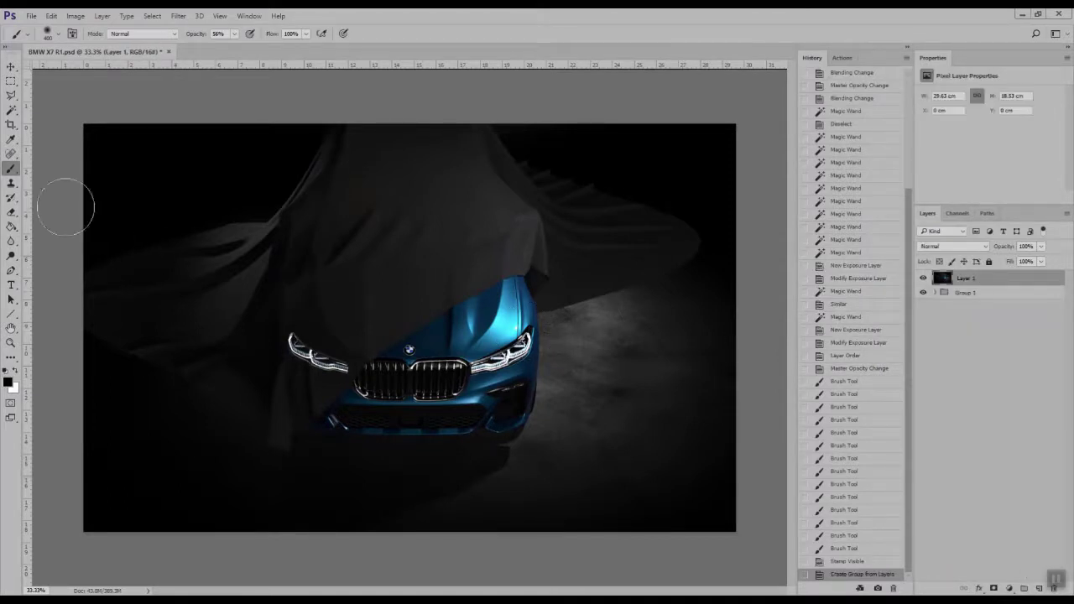
click(13, 172)
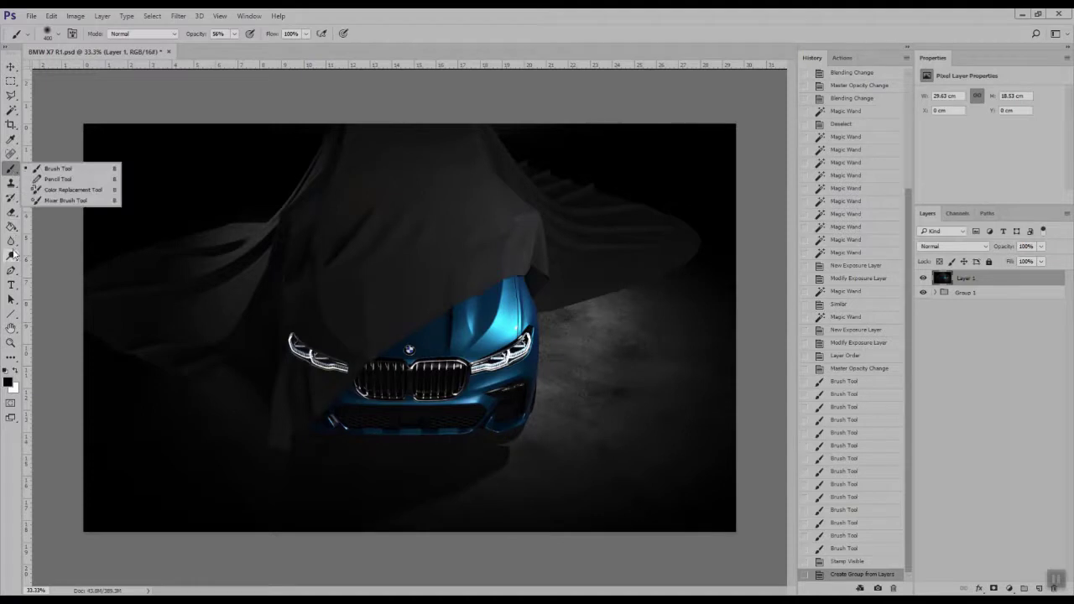
click(11, 256)
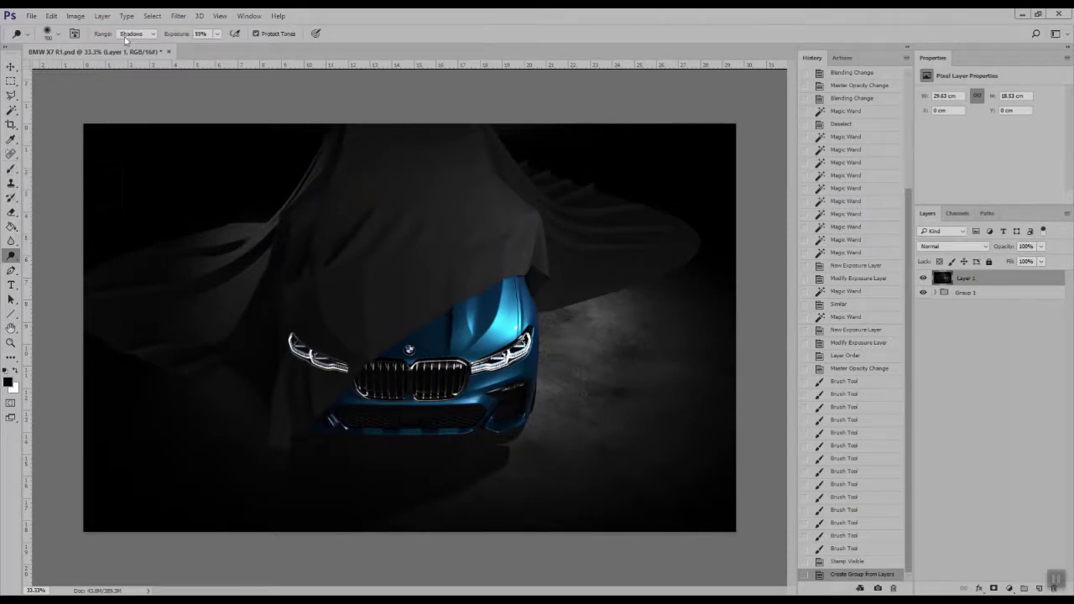
click(134, 34)
click(133, 52)
click(57, 35)
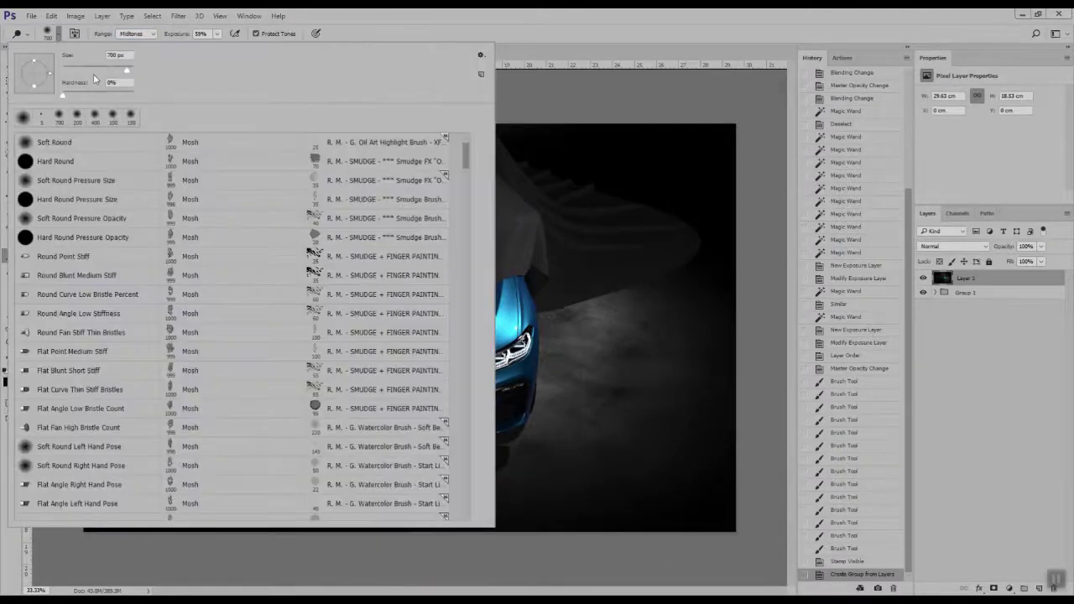
click(568, 32)
key(bracketright)
key(bracketright)
key(bracketright)
mouse_move(473, 400)
mouse_down()
mouse_move(464, 411)
mouse_move(507, 382)
mouse_move(441, 402)
mouse_move(511, 383)
mouse_move(409, 425)
mouse_up()
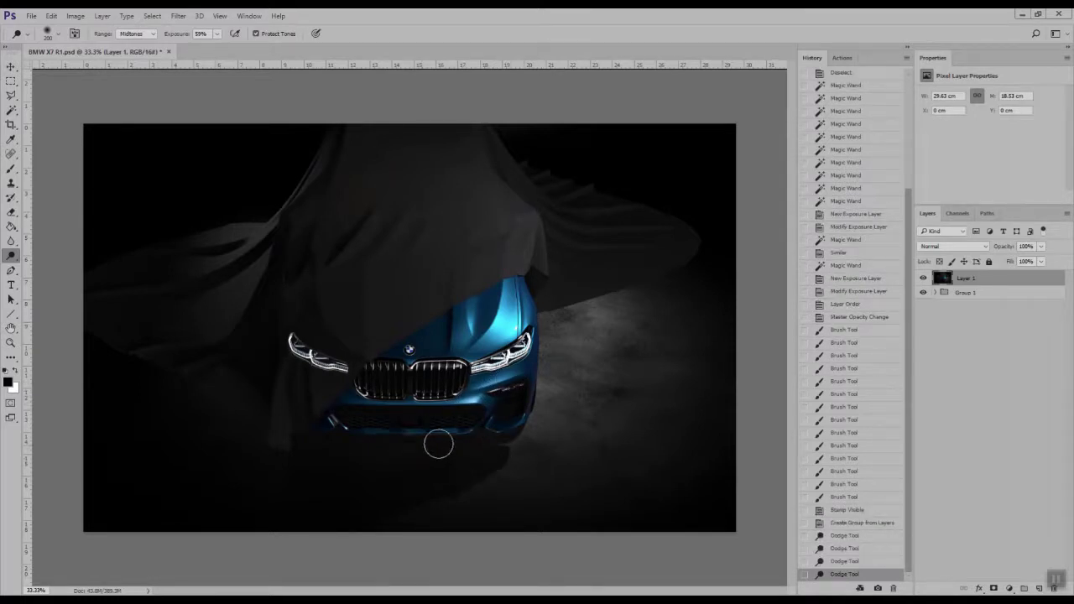
drag(524, 418, 486, 436)
drag(332, 423, 412, 446)
Step: Dodge the highlights of the bumper, grille and hood with a 300 px brush
key(bracketright)
key(bracketright)
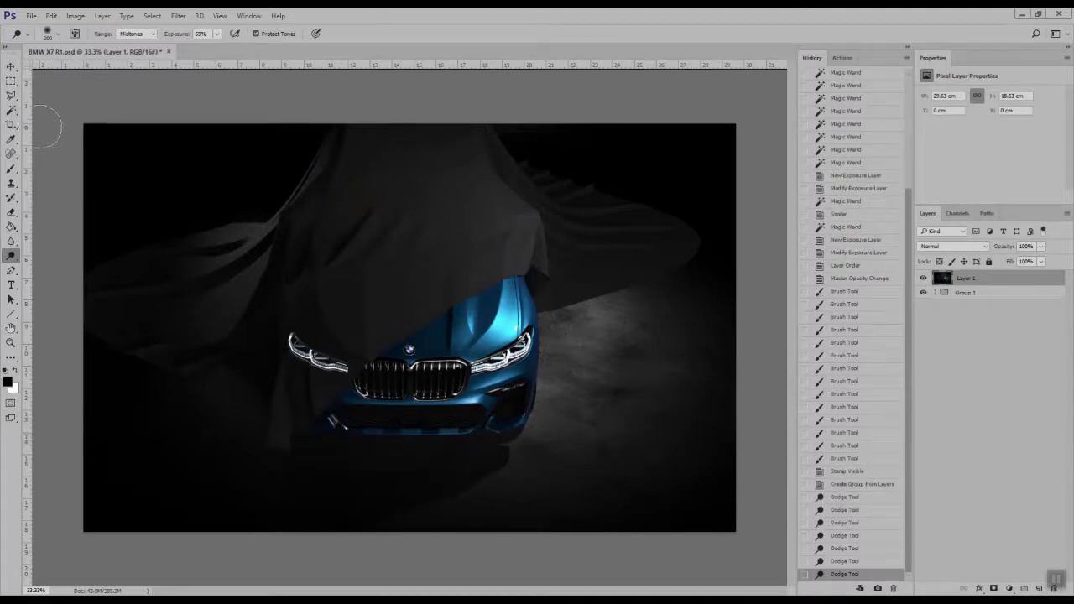
click(126, 34)
click(132, 60)
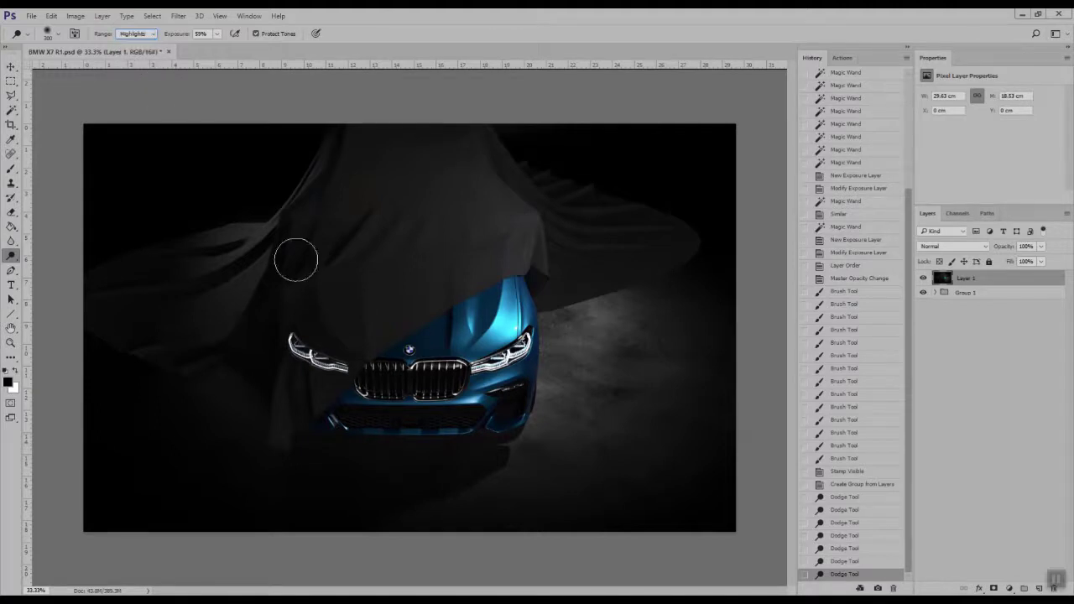
click(475, 404)
mouse_move(472, 407)
mouse_down()
mouse_move(505, 384)
mouse_move(361, 420)
mouse_up()
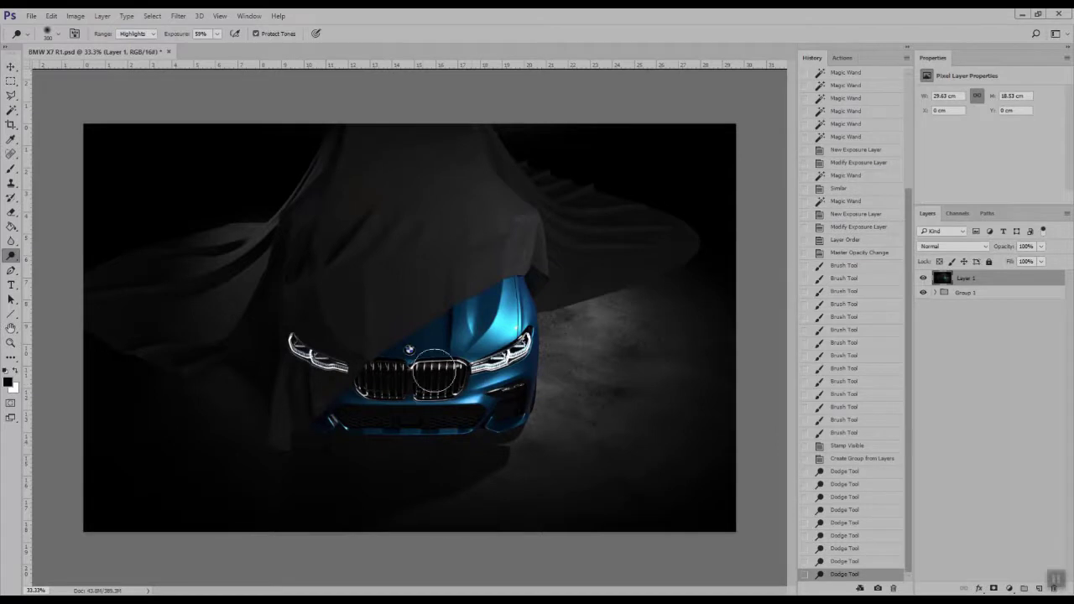
click(471, 326)
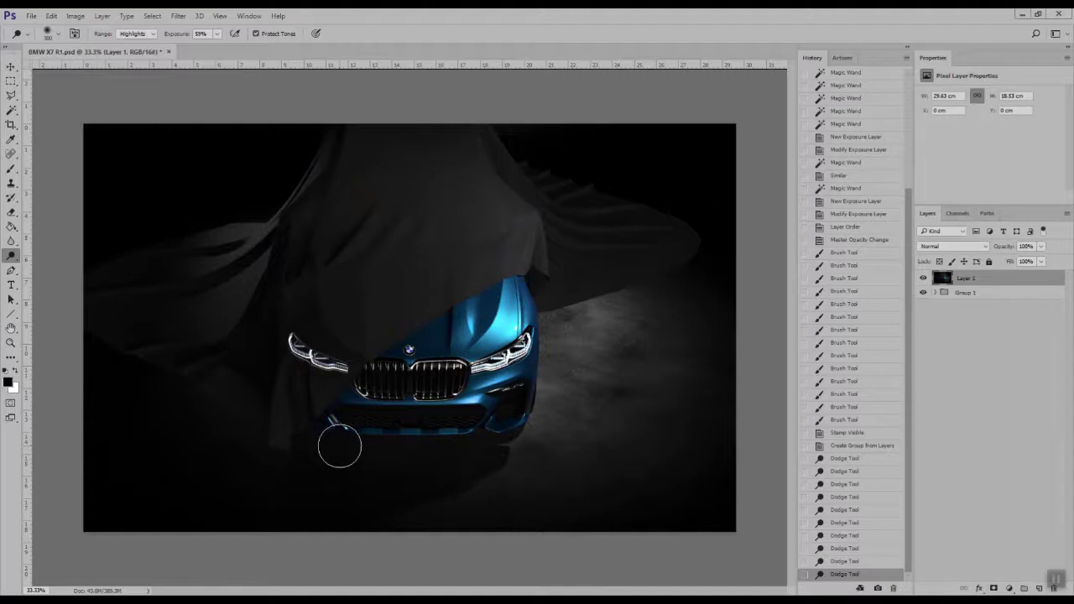
Step: Enlarge the dodge brush to over 1000 px and brighten the highlights of the cloth folds left of the car
key(bracketright)
key(bracketright)
key(bracketright)
key(bracketright)
key(bracketright)
key(bracketright)
key(bracketright)
click(261, 235)
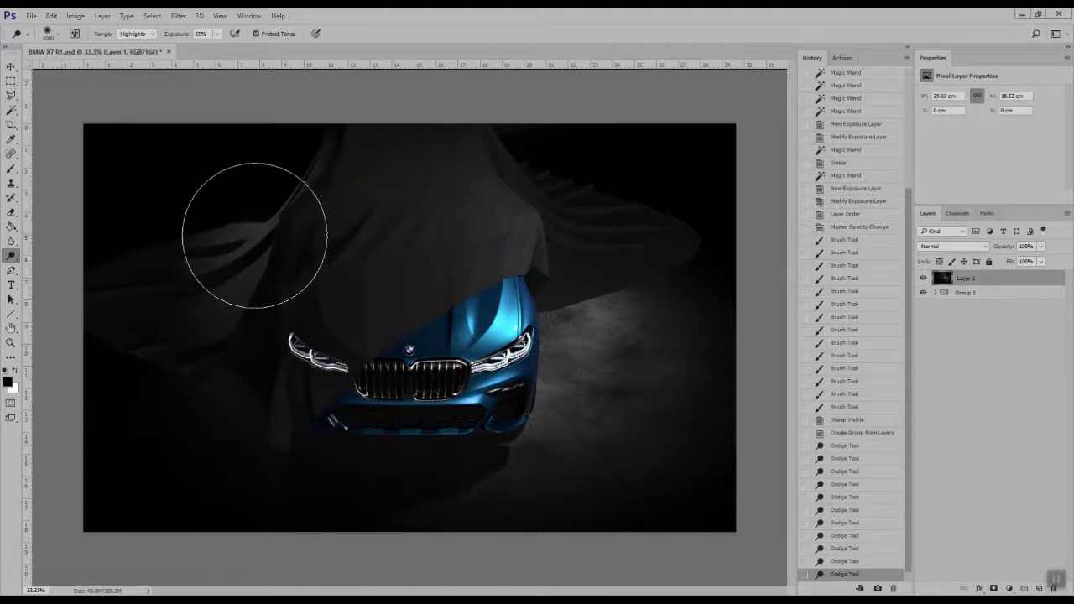
click(260, 235)
Step: Dodge the shadows of the cloth folds left of the car
click(134, 33)
click(128, 43)
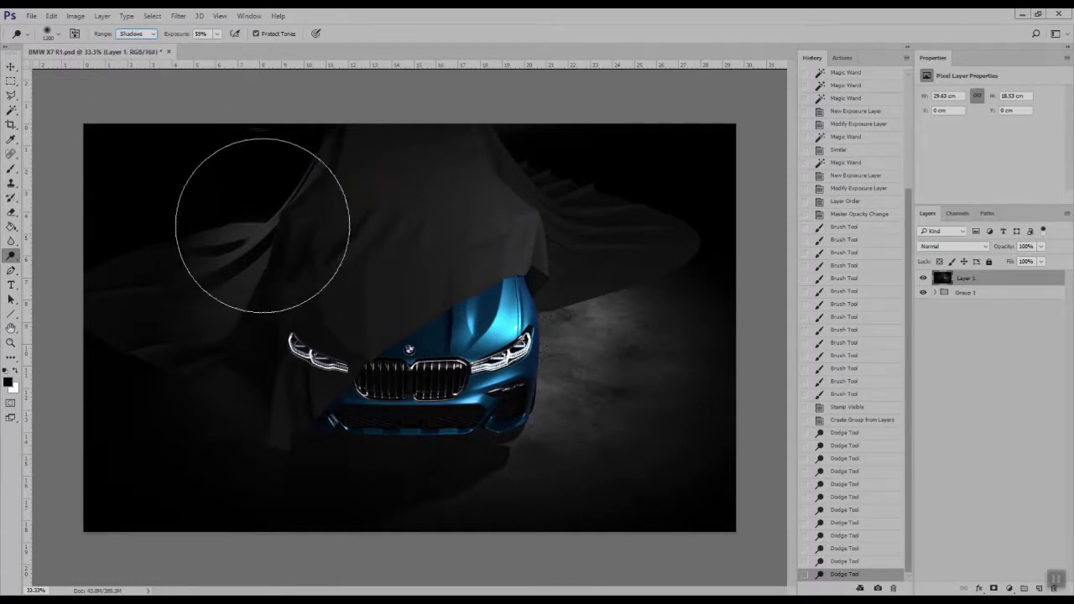
mouse_move(259, 231)
mouse_down()
mouse_move(232, 204)
mouse_move(243, 197)
mouse_up()
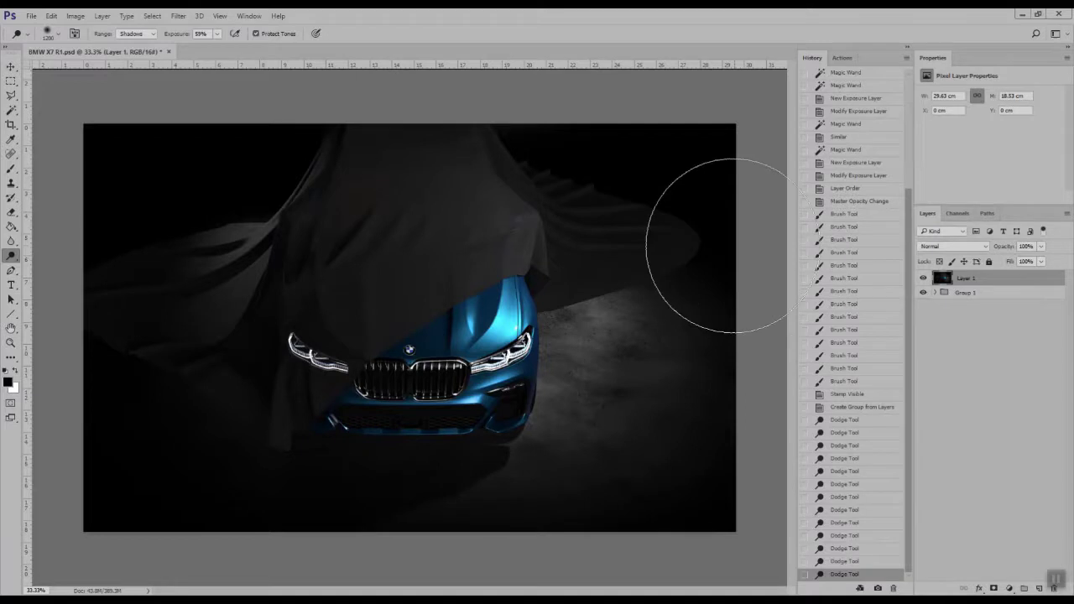
Step: Duplicate the dodged layer and darken the outer left part of the cloth with a soft black brush at 40% opacity
click(11, 67)
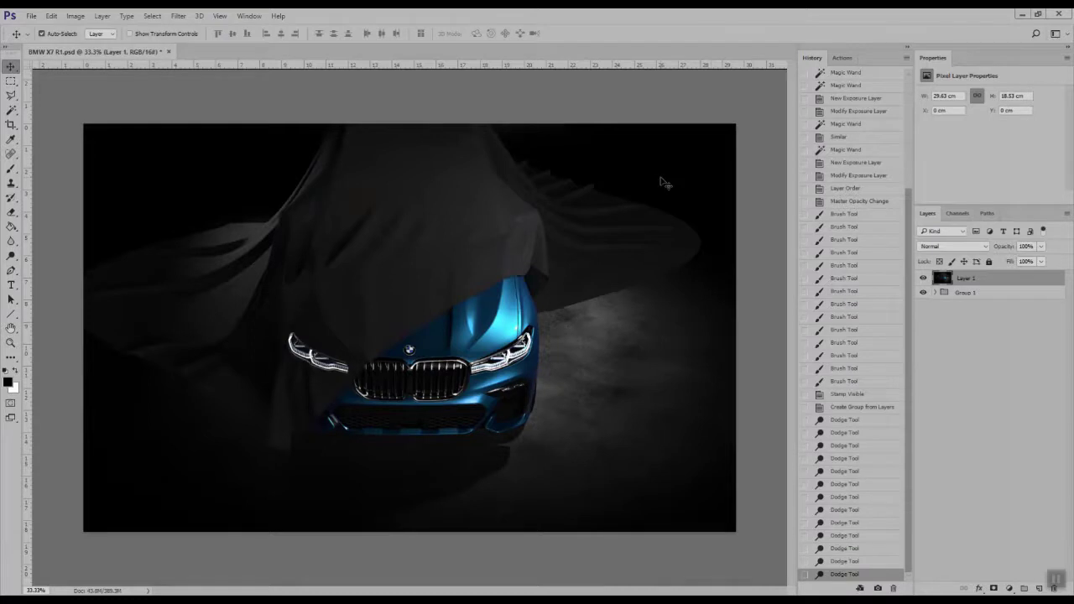
drag(1004, 286, 1024, 588)
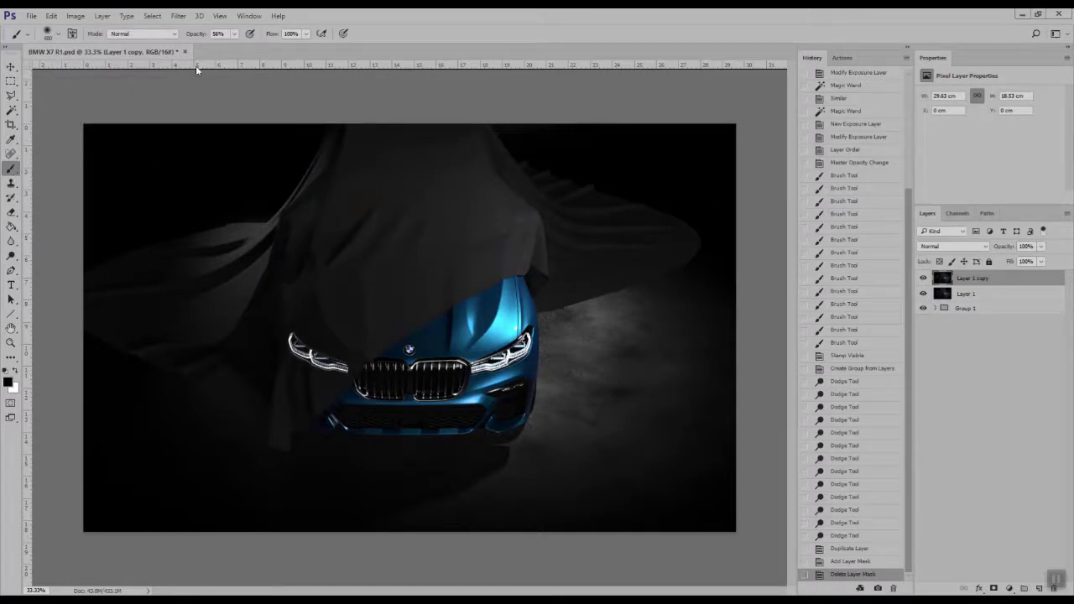
drag(194, 35, 183, 35)
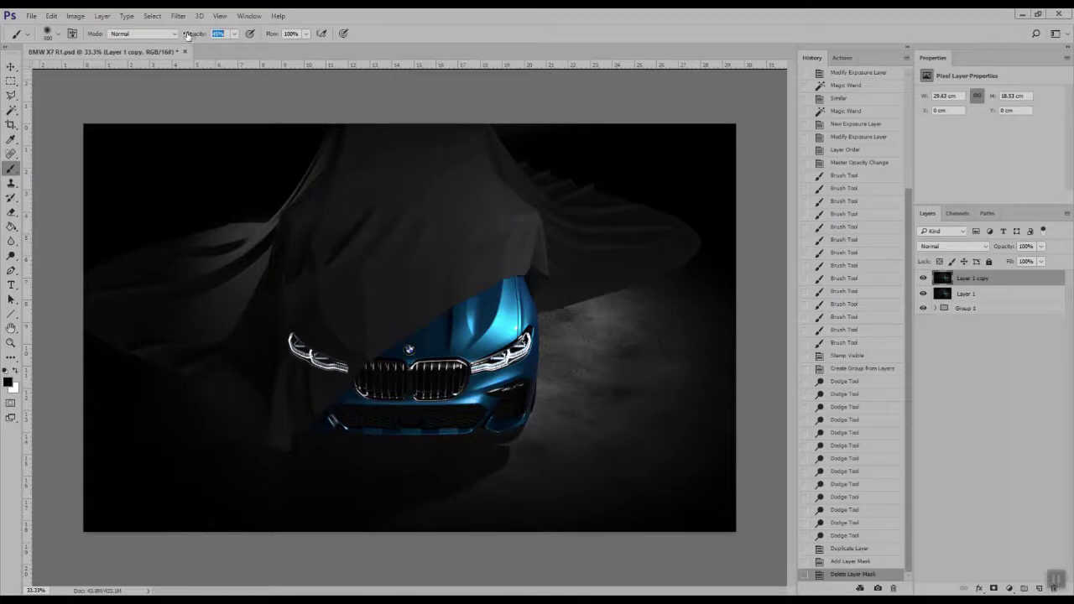
click(224, 208)
key(bracketleft)
click(222, 207)
click(217, 207)
mouse_move(223, 199)
mouse_down()
mouse_move(115, 214)
mouse_move(71, 239)
mouse_up()
key(bracketleft)
key(bracketleft)
mouse_move(241, 207)
mouse_down()
mouse_move(221, 212)
mouse_move(205, 198)
mouse_up()
key(bracketright)
key(bracketright)
Step: Darken the outer right part of the cloth and fade the image borders all around with black brush strokes
drag(587, 171, 697, 235)
mouse_move(722, 252)
mouse_down()
mouse_move(765, 259)
mouse_move(722, 225)
mouse_up()
mouse_move(716, 223)
mouse_down()
mouse_move(519, 119)
mouse_move(548, 131)
mouse_up()
drag(548, 131, 436, 132)
key(bracketright)
key(bracketright)
drag(269, 115, 241, 107)
drag(242, 107, 307, 106)
mouse_move(762, 473)
mouse_down()
mouse_move(746, 297)
mouse_move(735, 489)
mouse_up()
mouse_move(734, 489)
mouse_down()
mouse_move(631, 561)
mouse_move(527, 560)
mouse_up()
mouse_move(526, 561)
mouse_down()
mouse_move(232, 468)
mouse_move(286, 434)
mouse_move(96, 371)
mouse_move(113, 375)
mouse_move(54, 376)
mouse_move(111, 250)
mouse_move(84, 339)
mouse_up()
key(bracketleft)
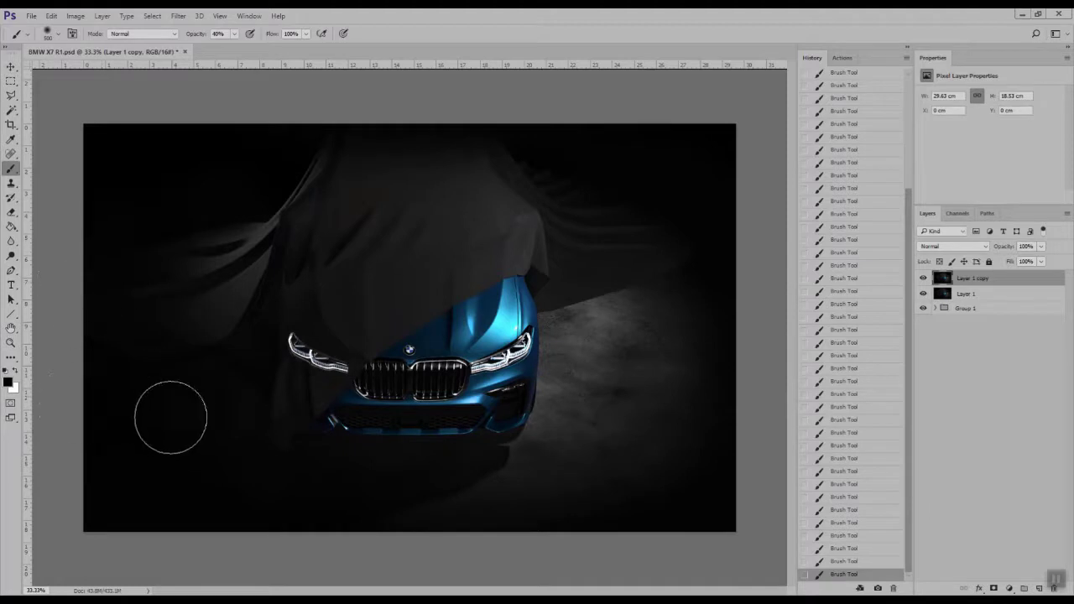
key(v)
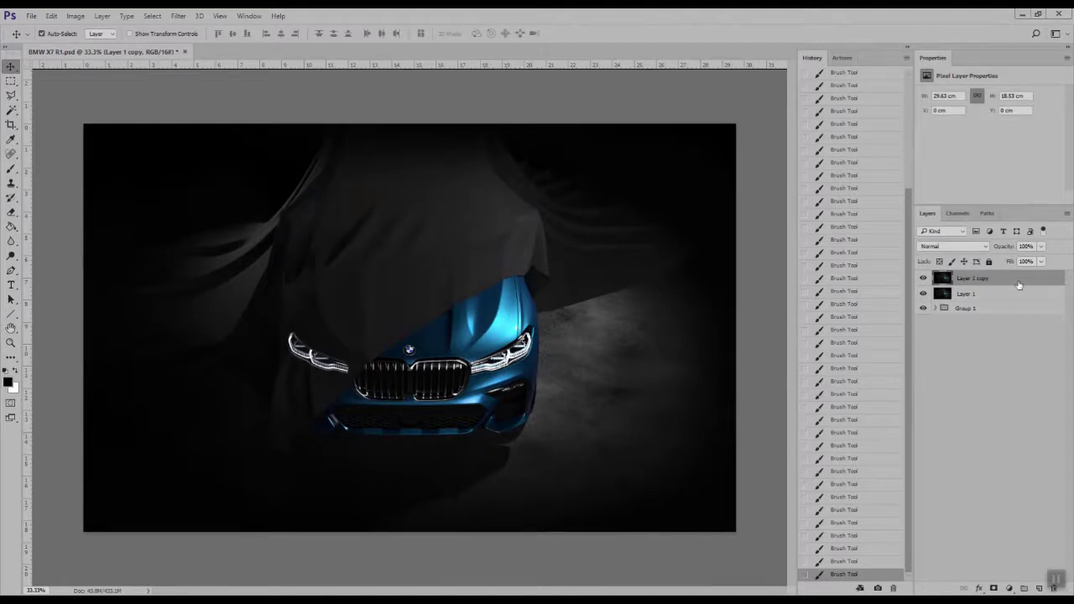
Step: Duplicate the darkened layer, apply Shadows/Highlights with shadows 0% and highlights about 78%, and compare the result off and on
drag(1018, 286, 1038, 587)
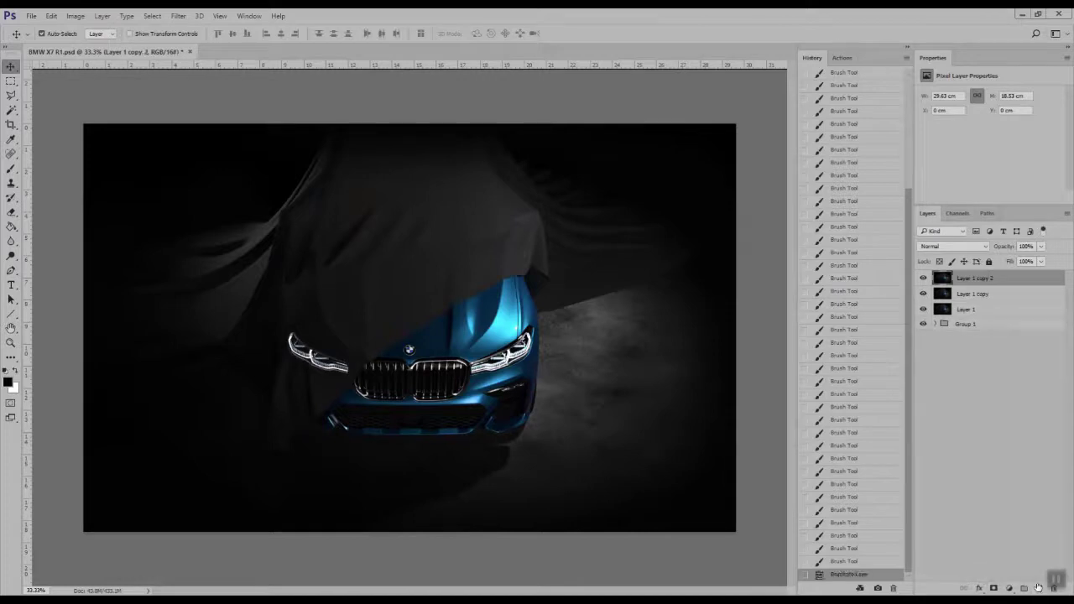
click(76, 15)
mouse_move(91, 44)
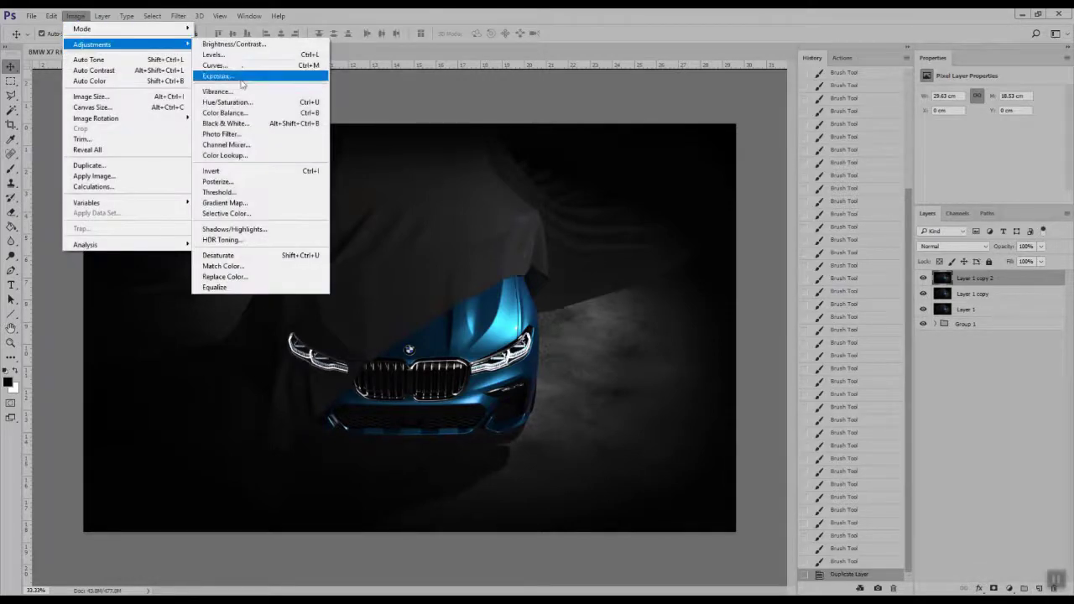
click(251, 230)
drag(637, 243, 731, 262)
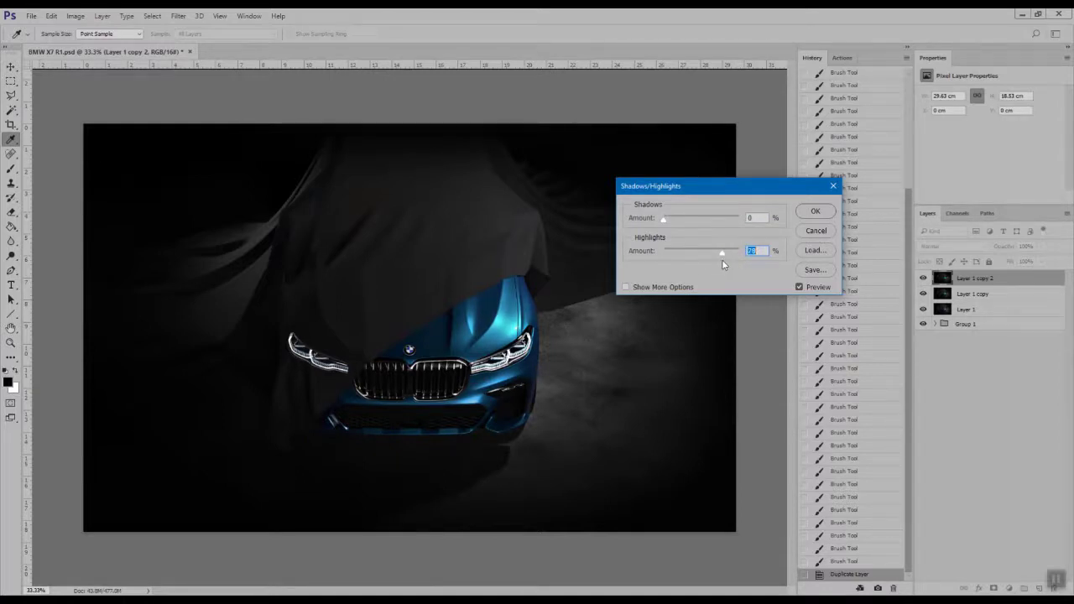
click(816, 212)
click(923, 278)
click(923, 278)
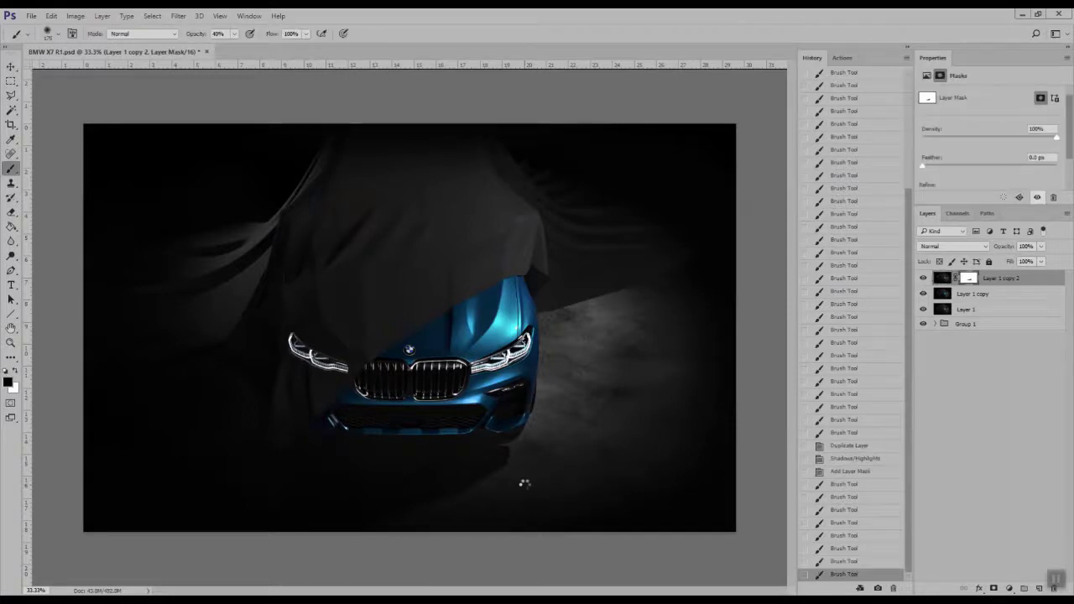
Step: Stamp all visible layers into a new layer and set Lens Correction's red/cyan fringe to +100 and blue/yellow fringe to -100
key(ctrl+shift+alt+e)
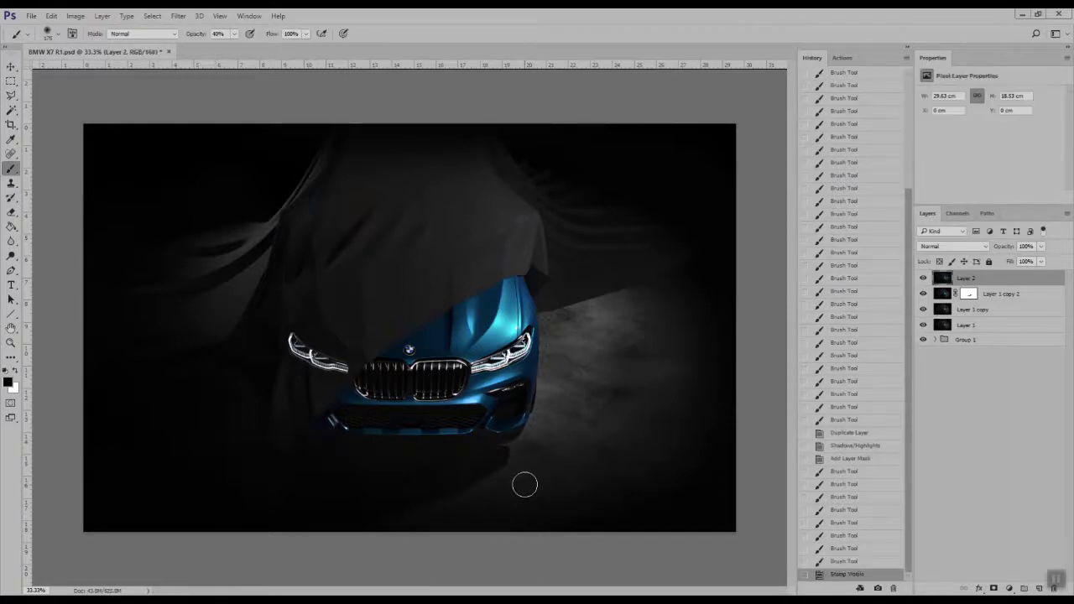
click(179, 16)
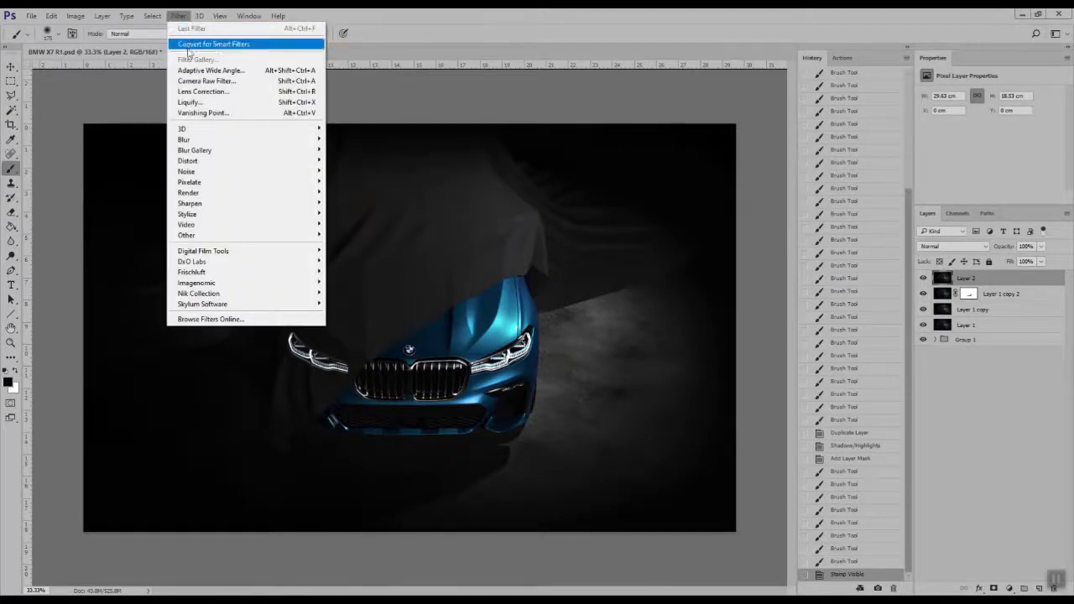
click(204, 91)
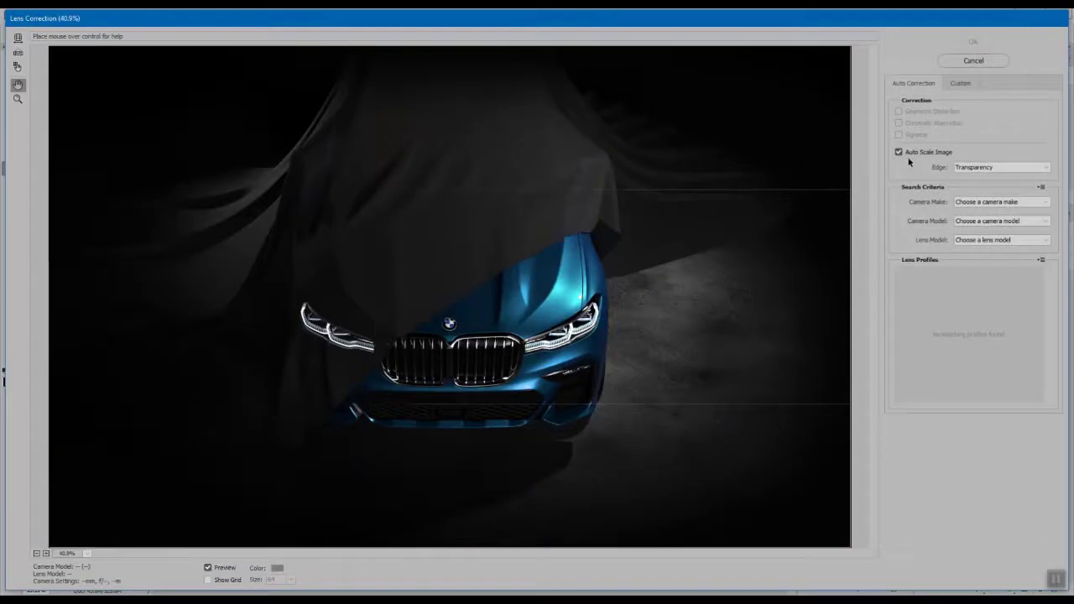
click(960, 83)
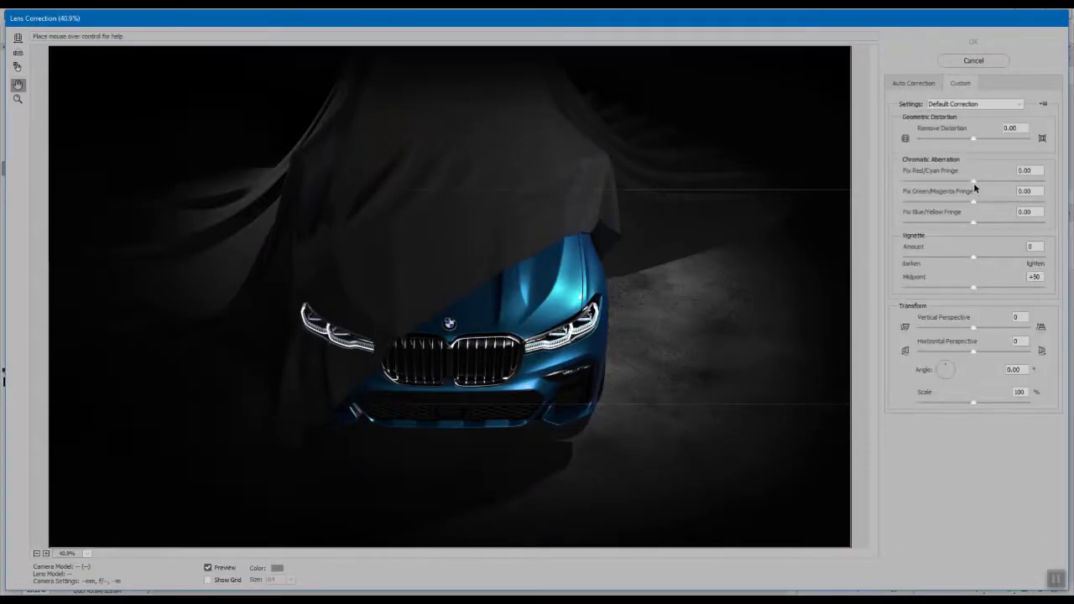
drag(973, 181, 1073, 182)
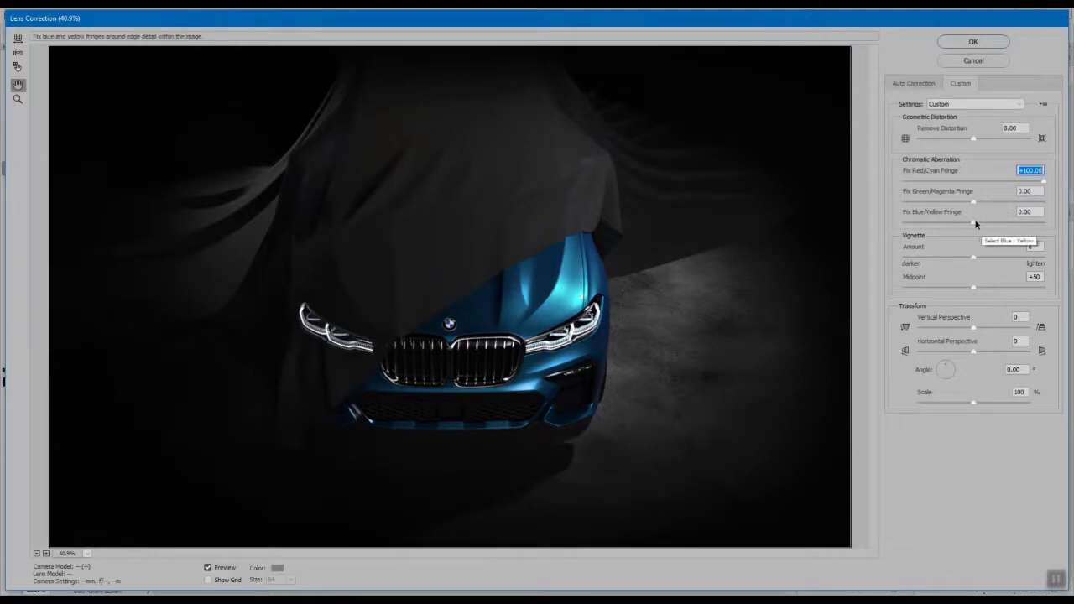
drag(974, 222, 957, 223)
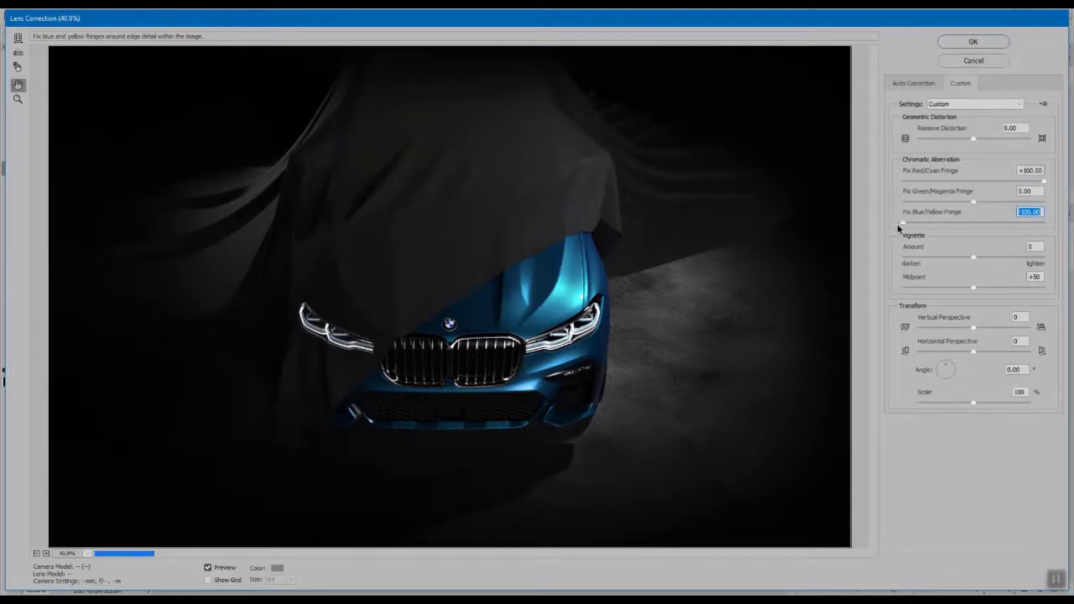
Step: Examine the colour fringing on the headlights and grille up close and apply the lens correction
key(ctrl+plus)
key(ctrl+plus)
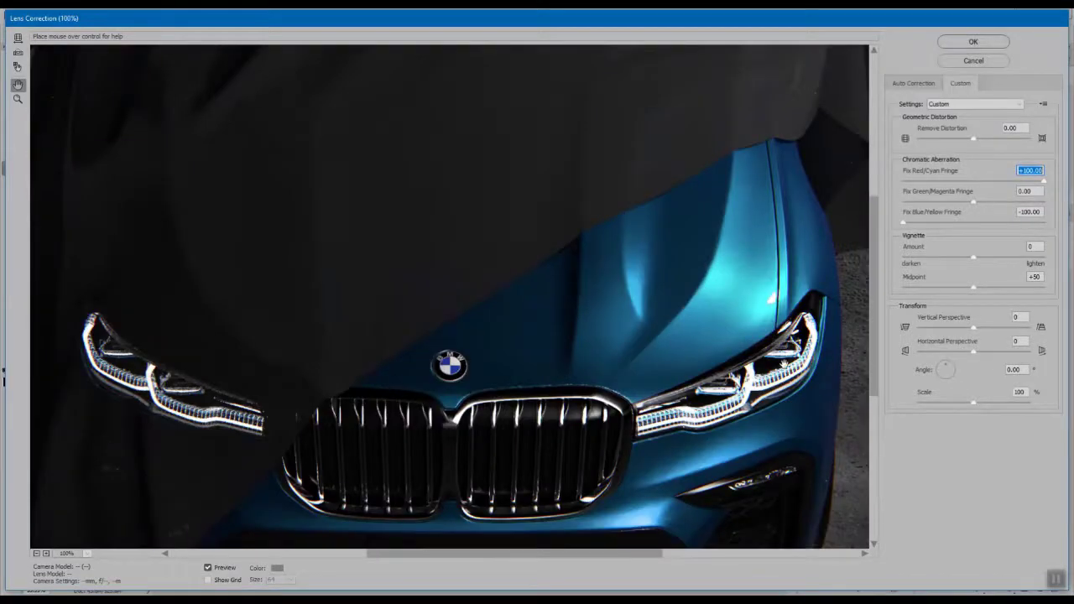
drag(762, 417, 600, 345)
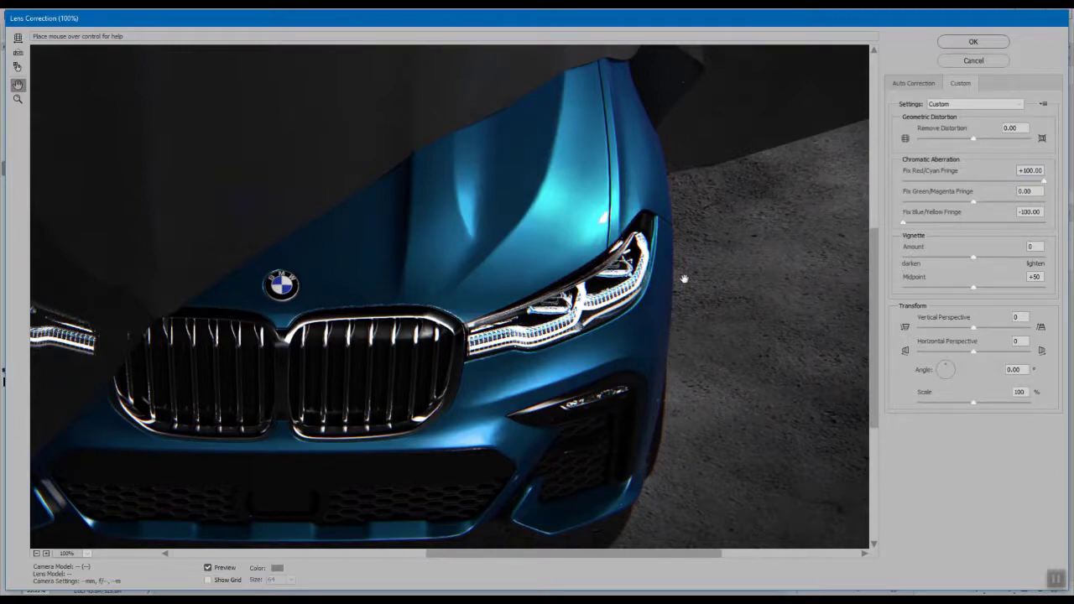
key(ctrl+minus)
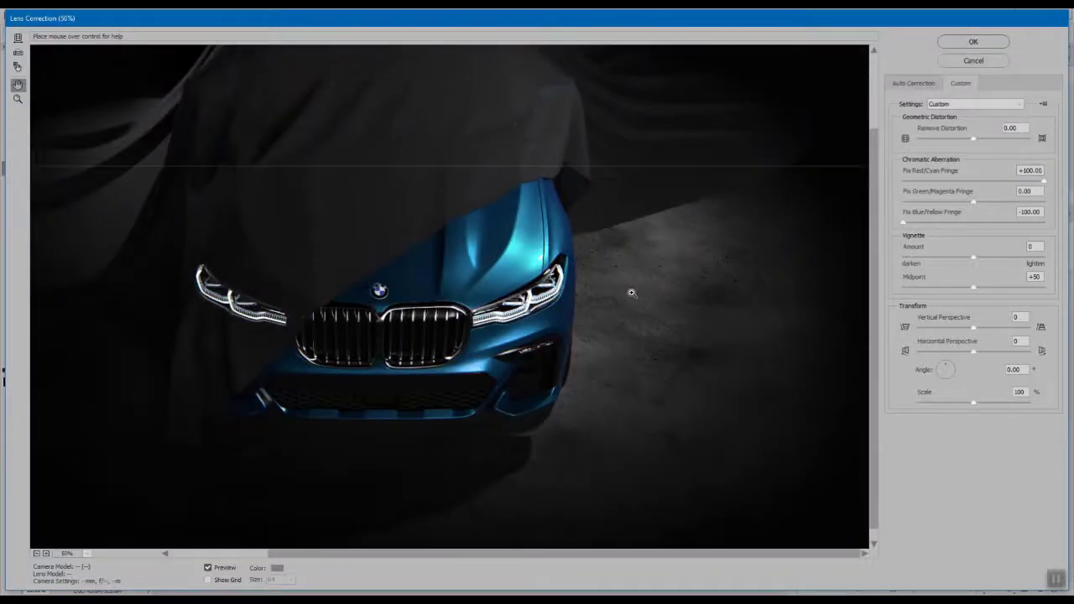
key(ctrl+minus)
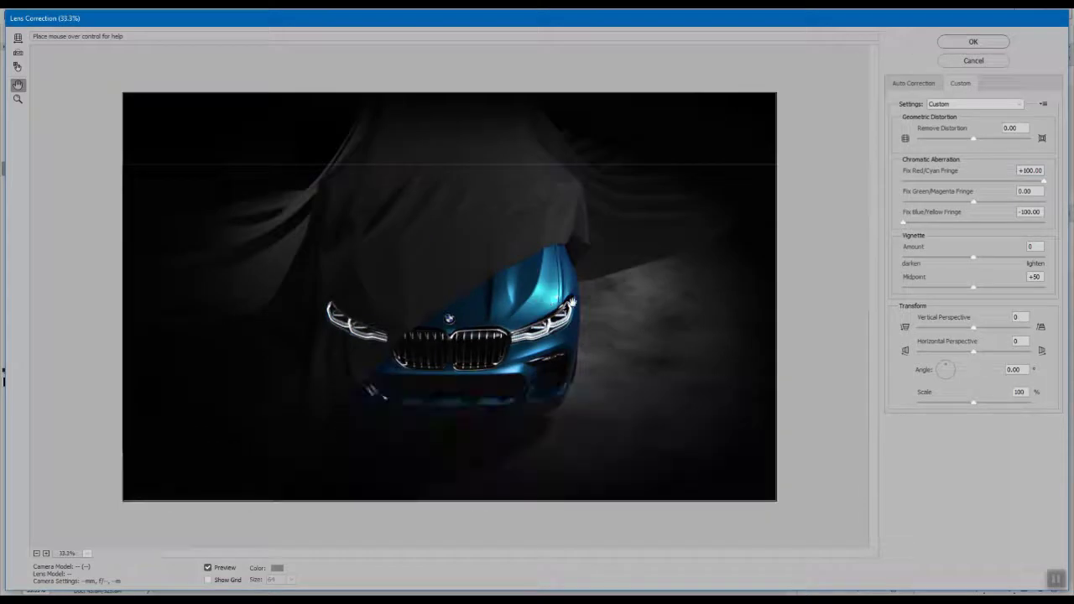
click(971, 42)
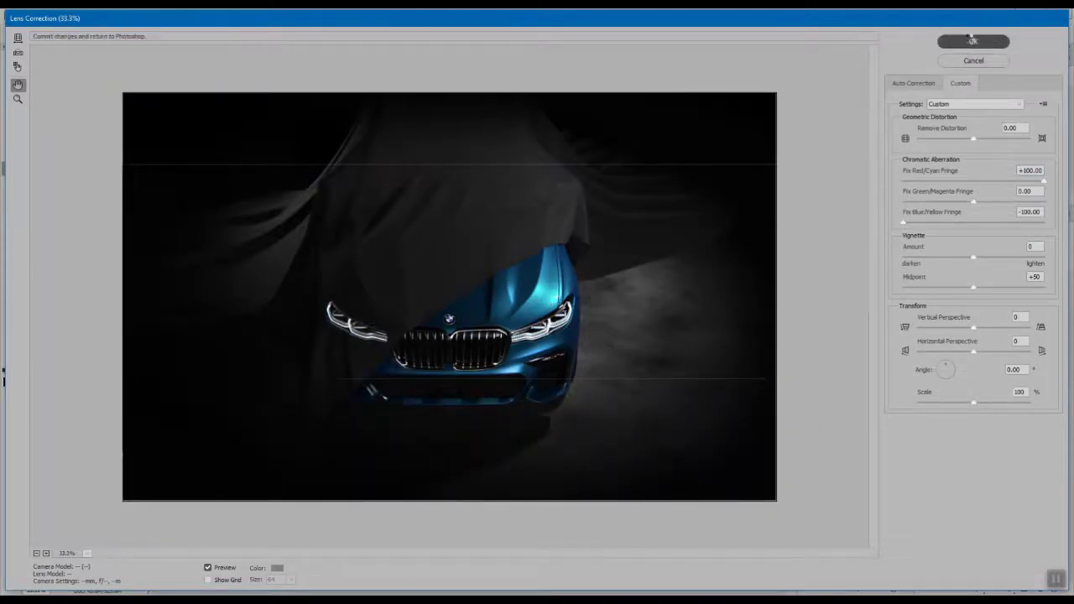